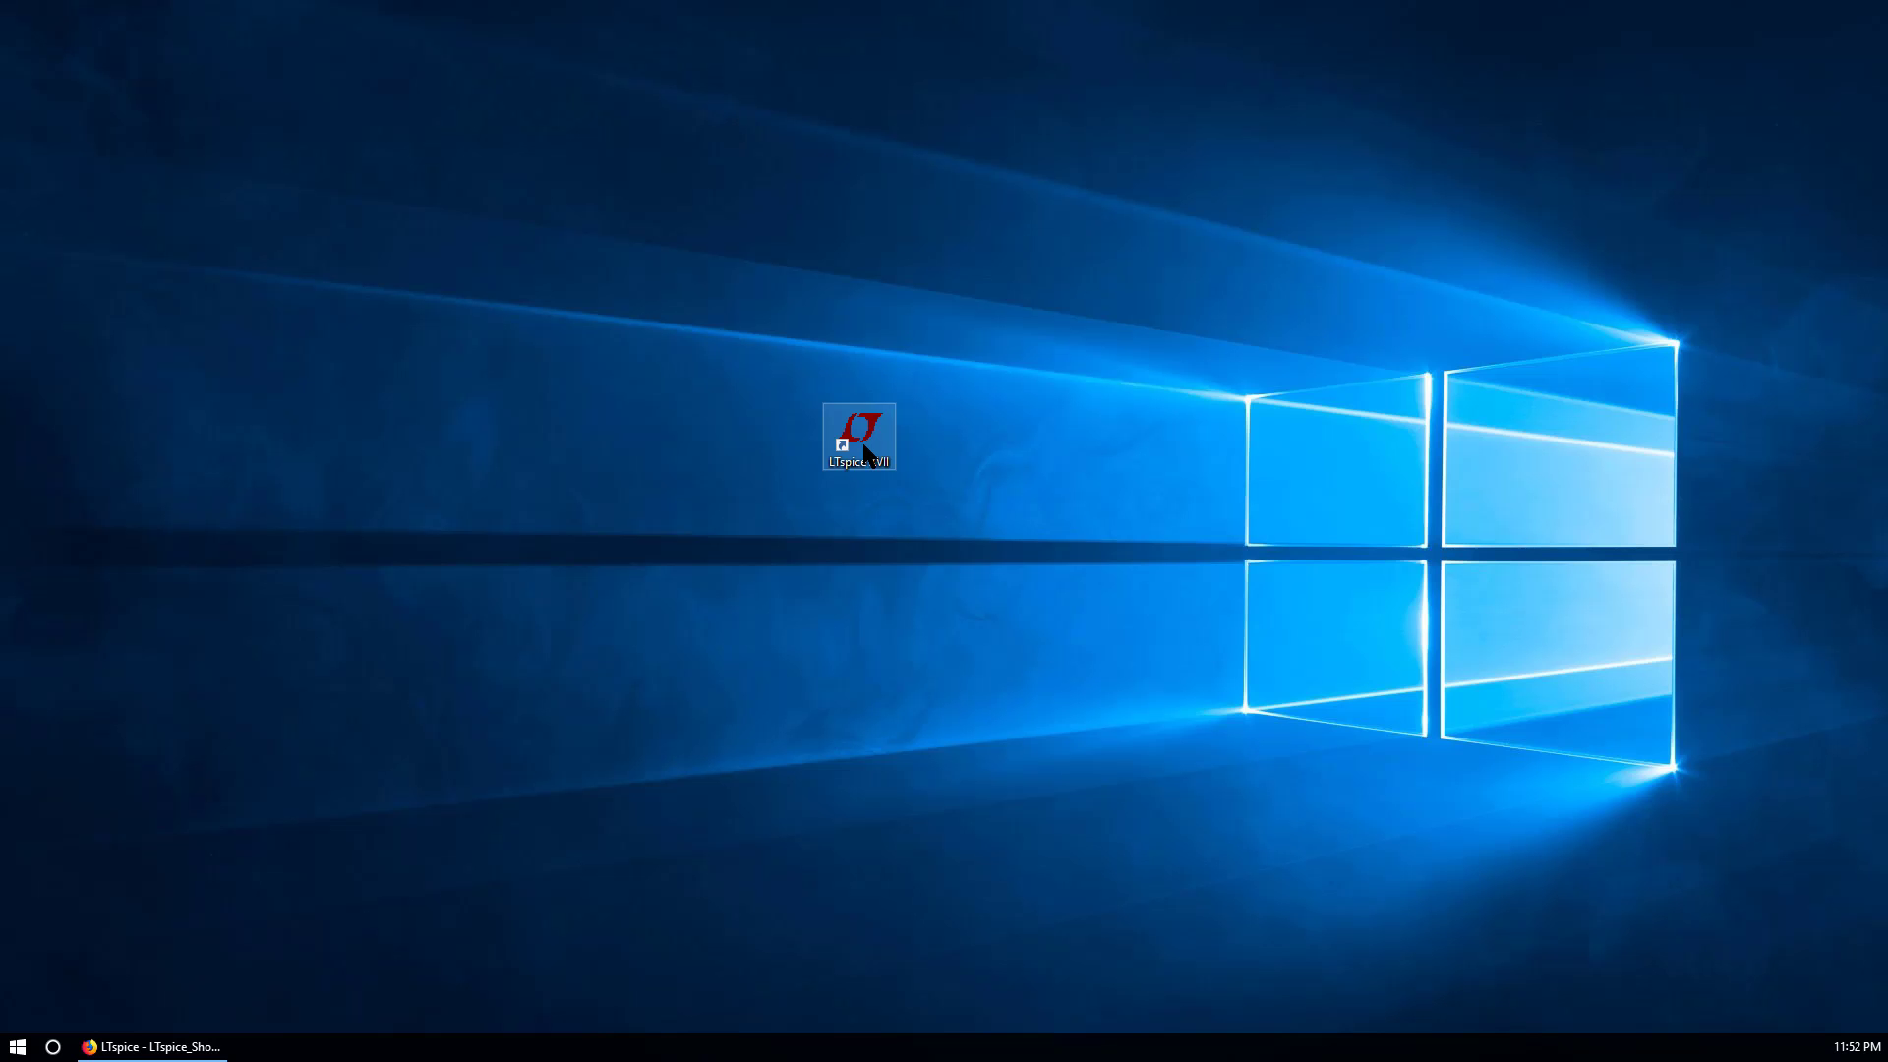
Launch LTspice and save the blank draft as example_tran.asc in the LTspice examples folder.
{"action": "double_click", "coordinate": [857, 438]}
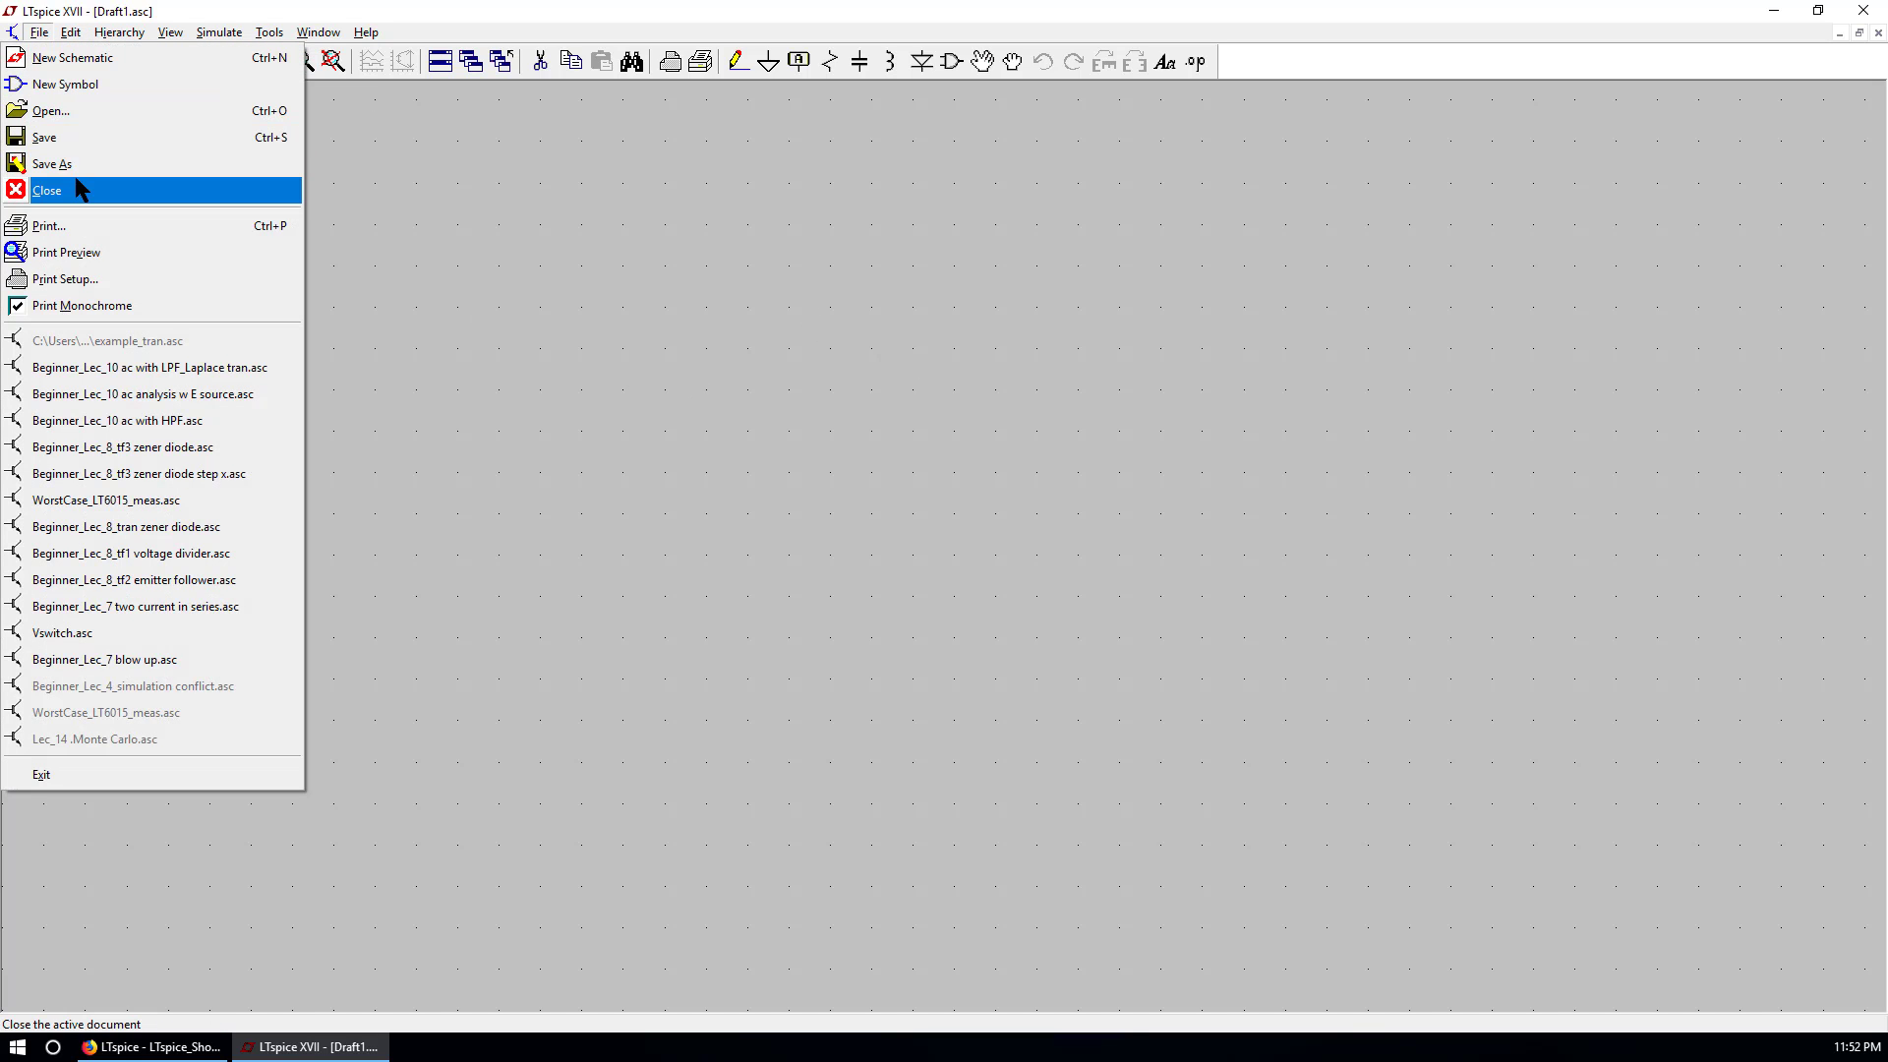
{"action": "left_click", "coordinate": [86, 167]}
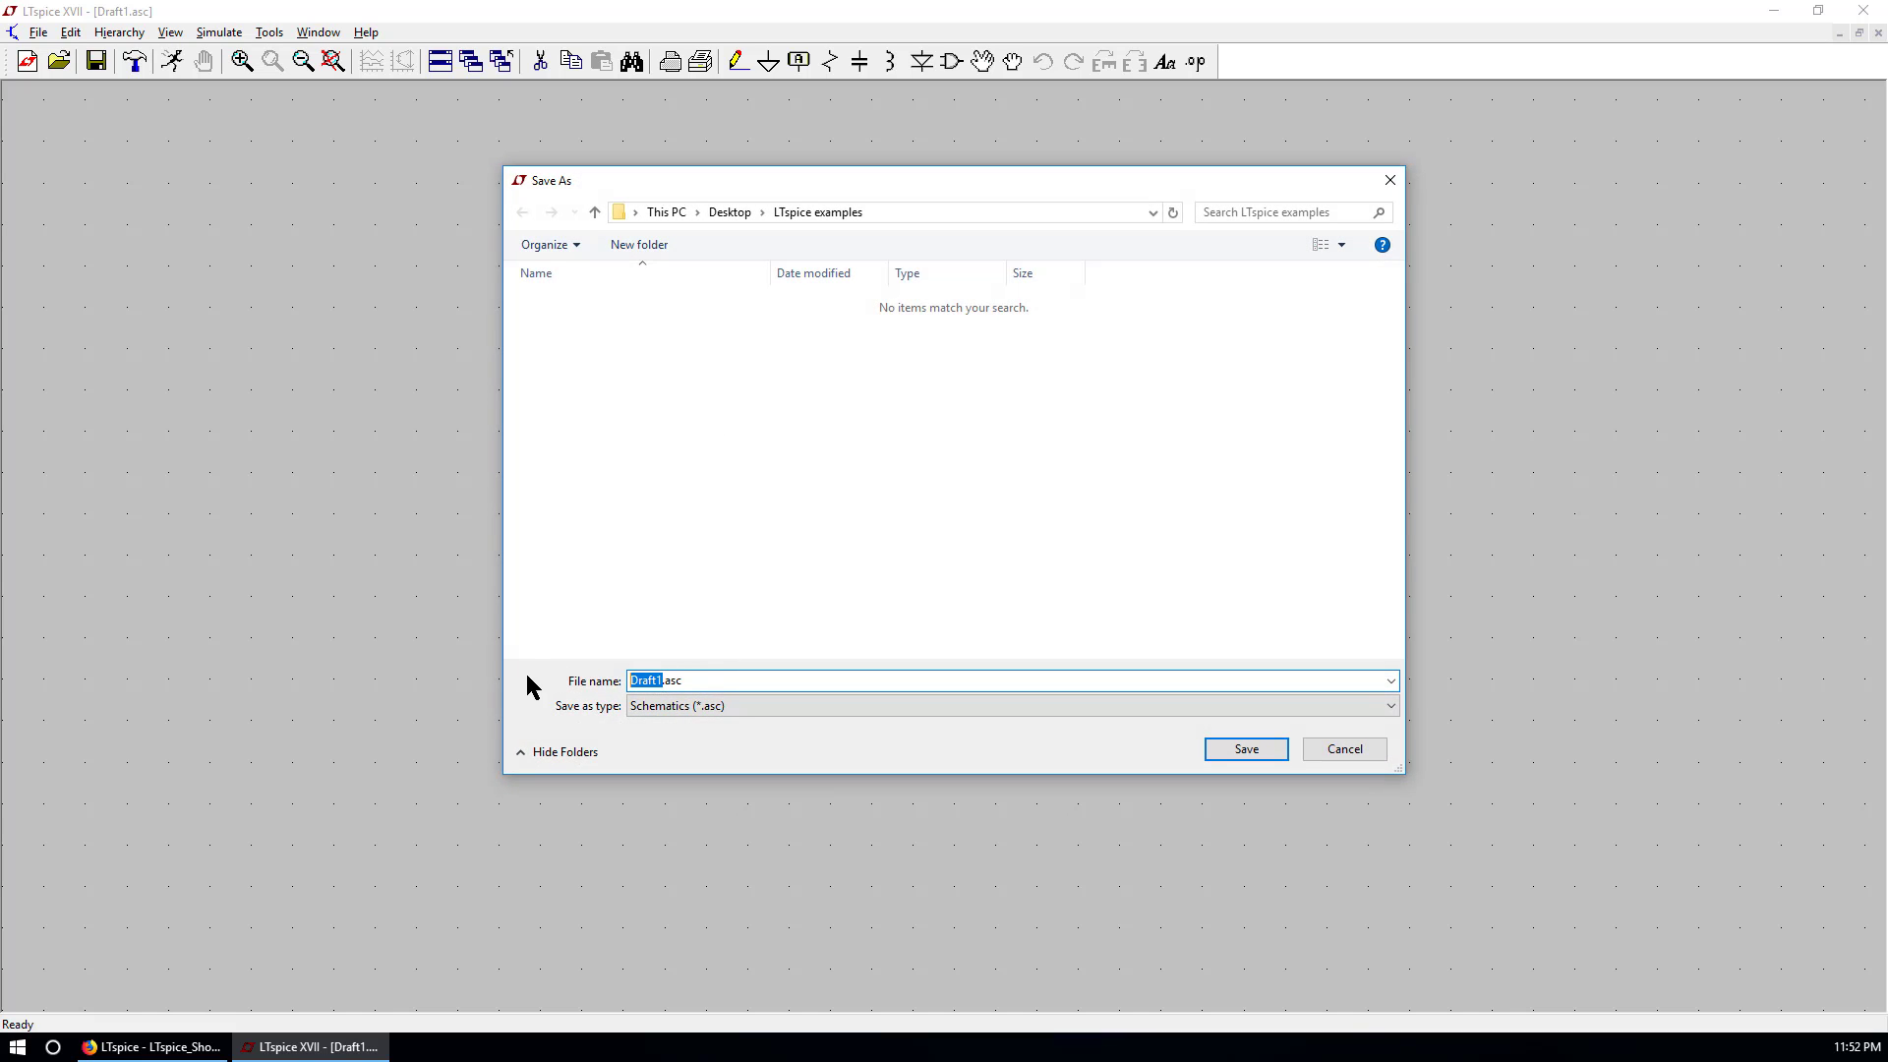
{"action": "type", "text": "example"}
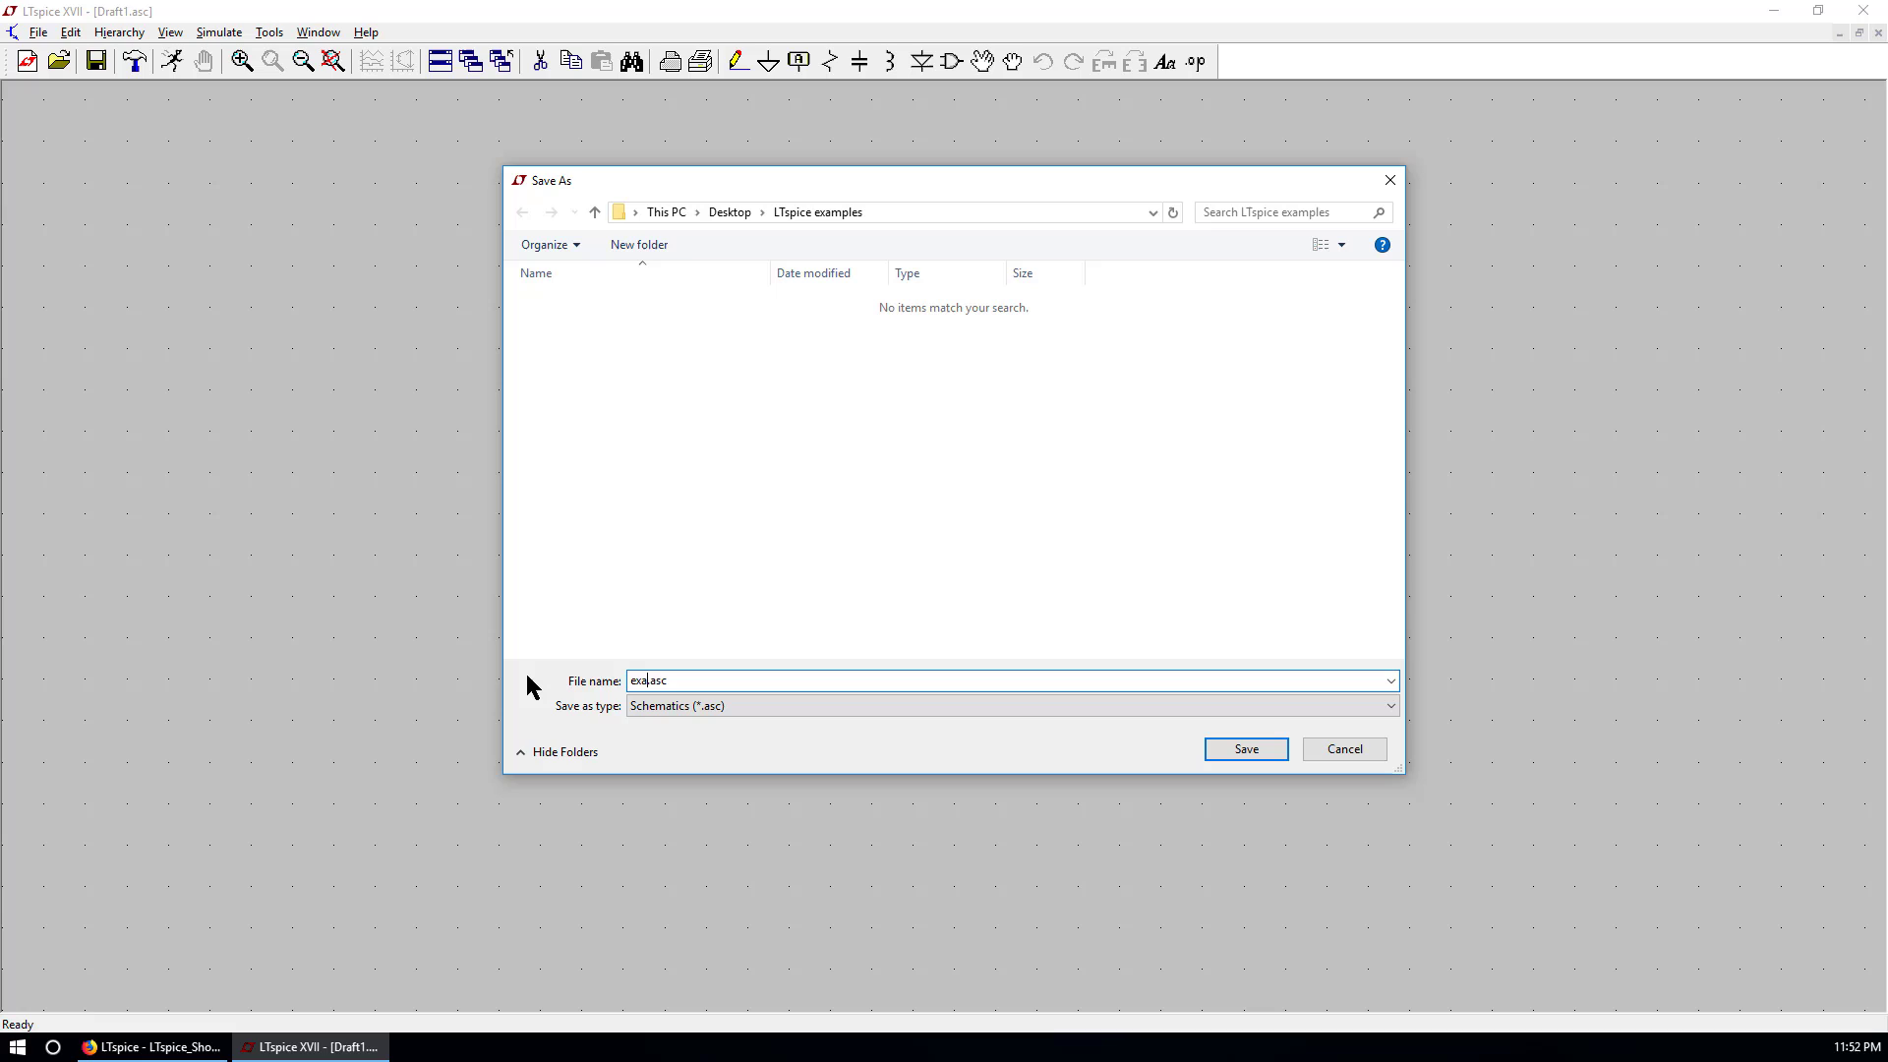
{"action": "key", "text": "Delete"}
{"action": "type", "text": "_"}
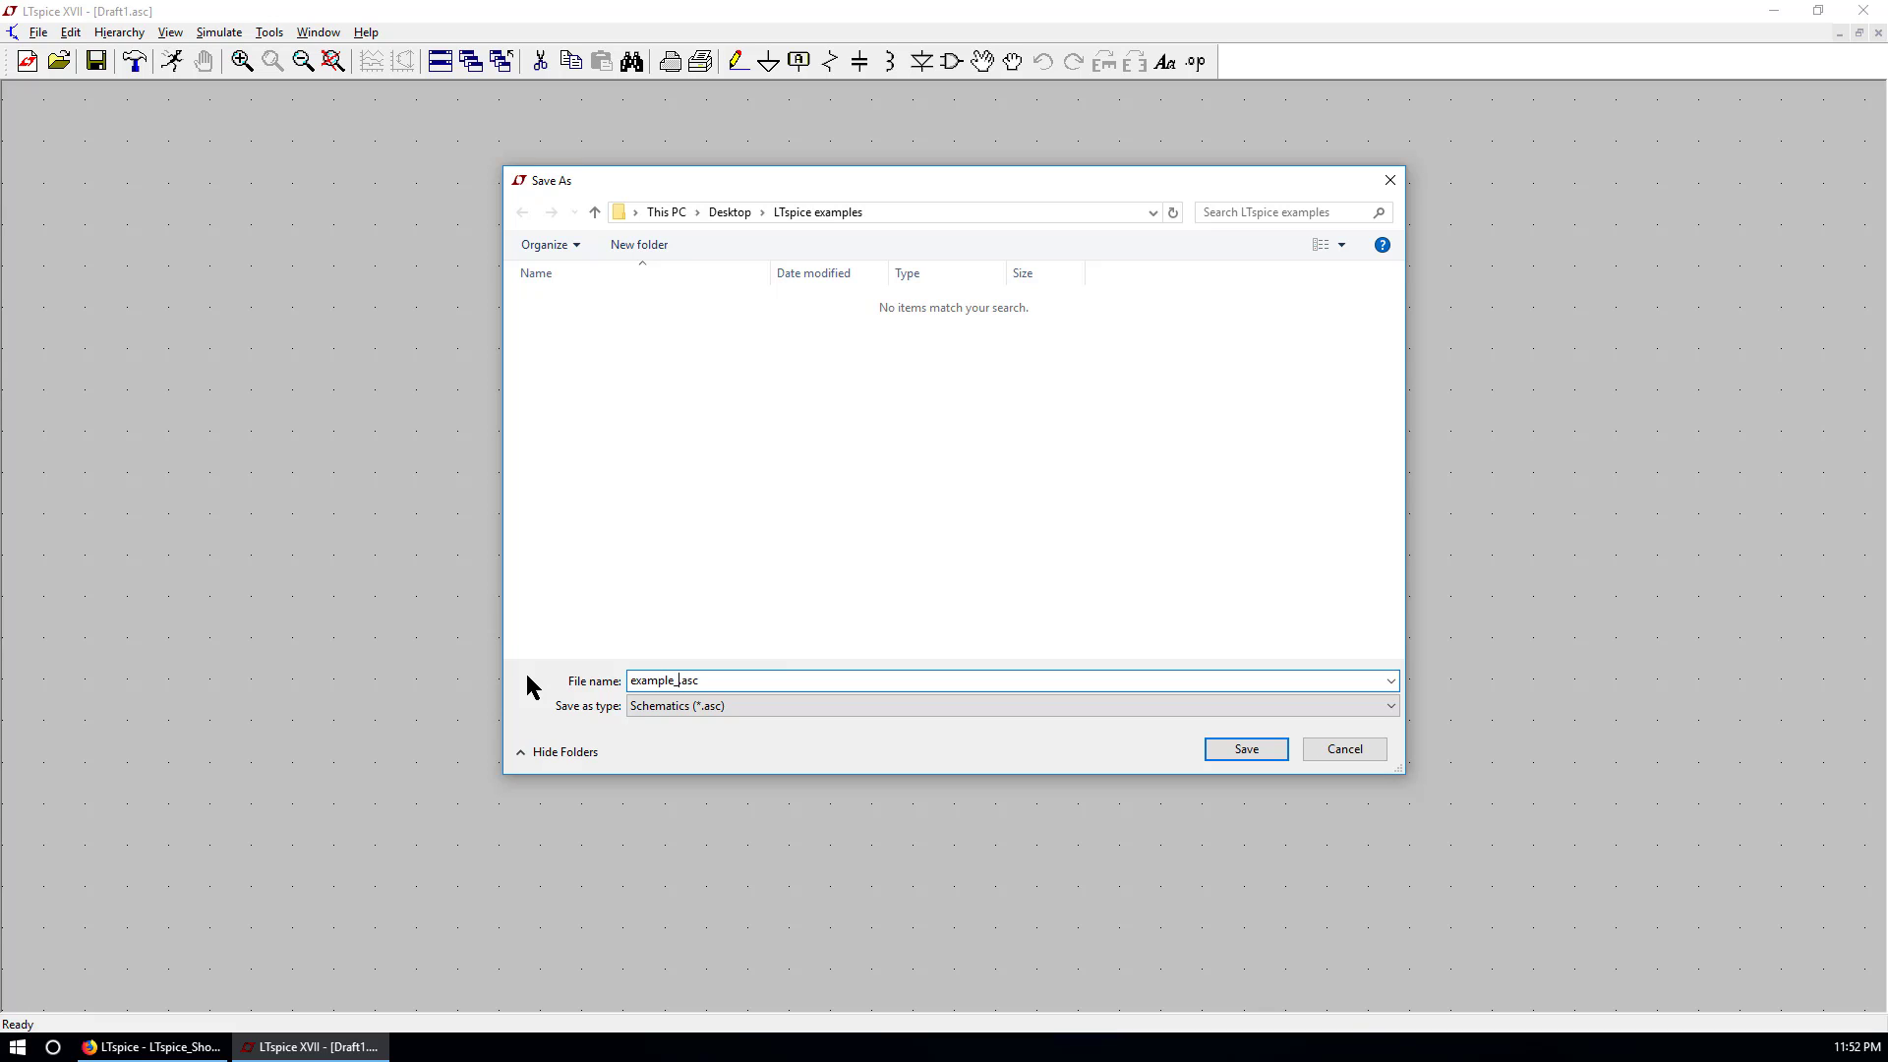
{"action": "type", "text": "tran"}
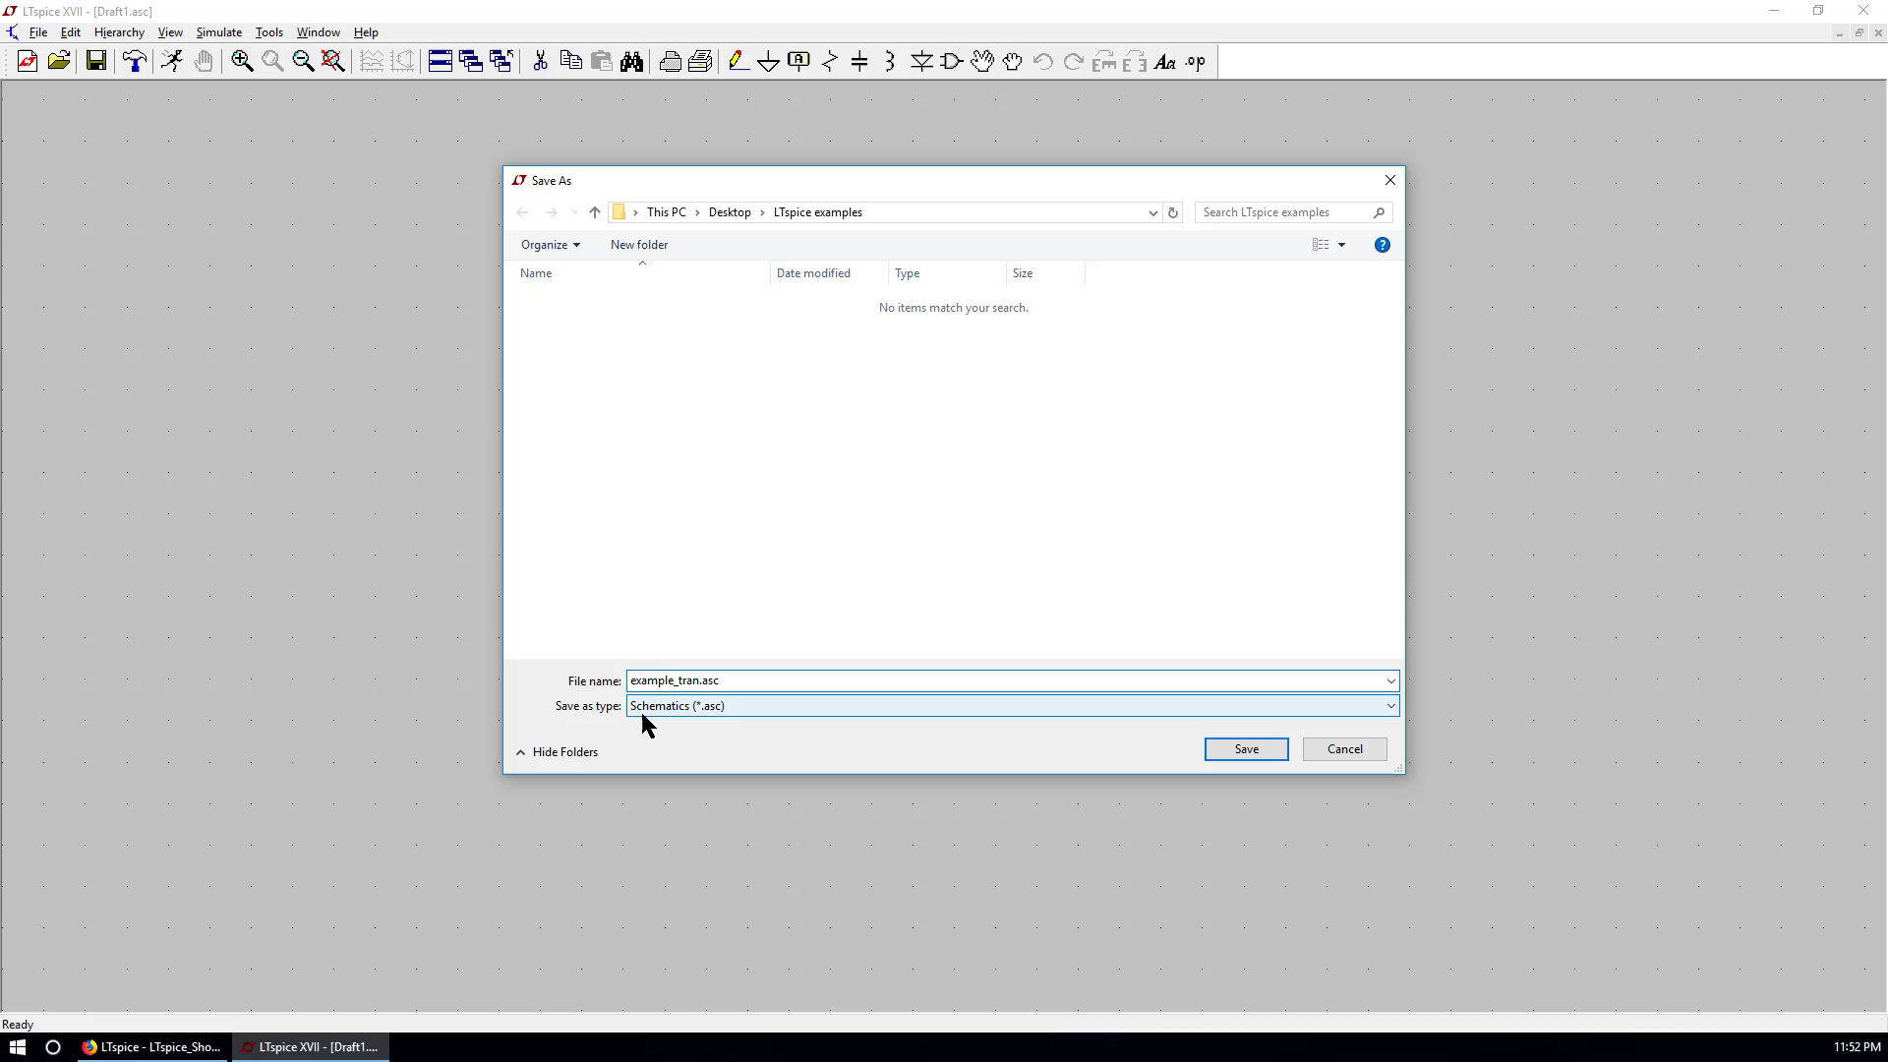
{"action": "left_click", "coordinate": [1256, 756]}
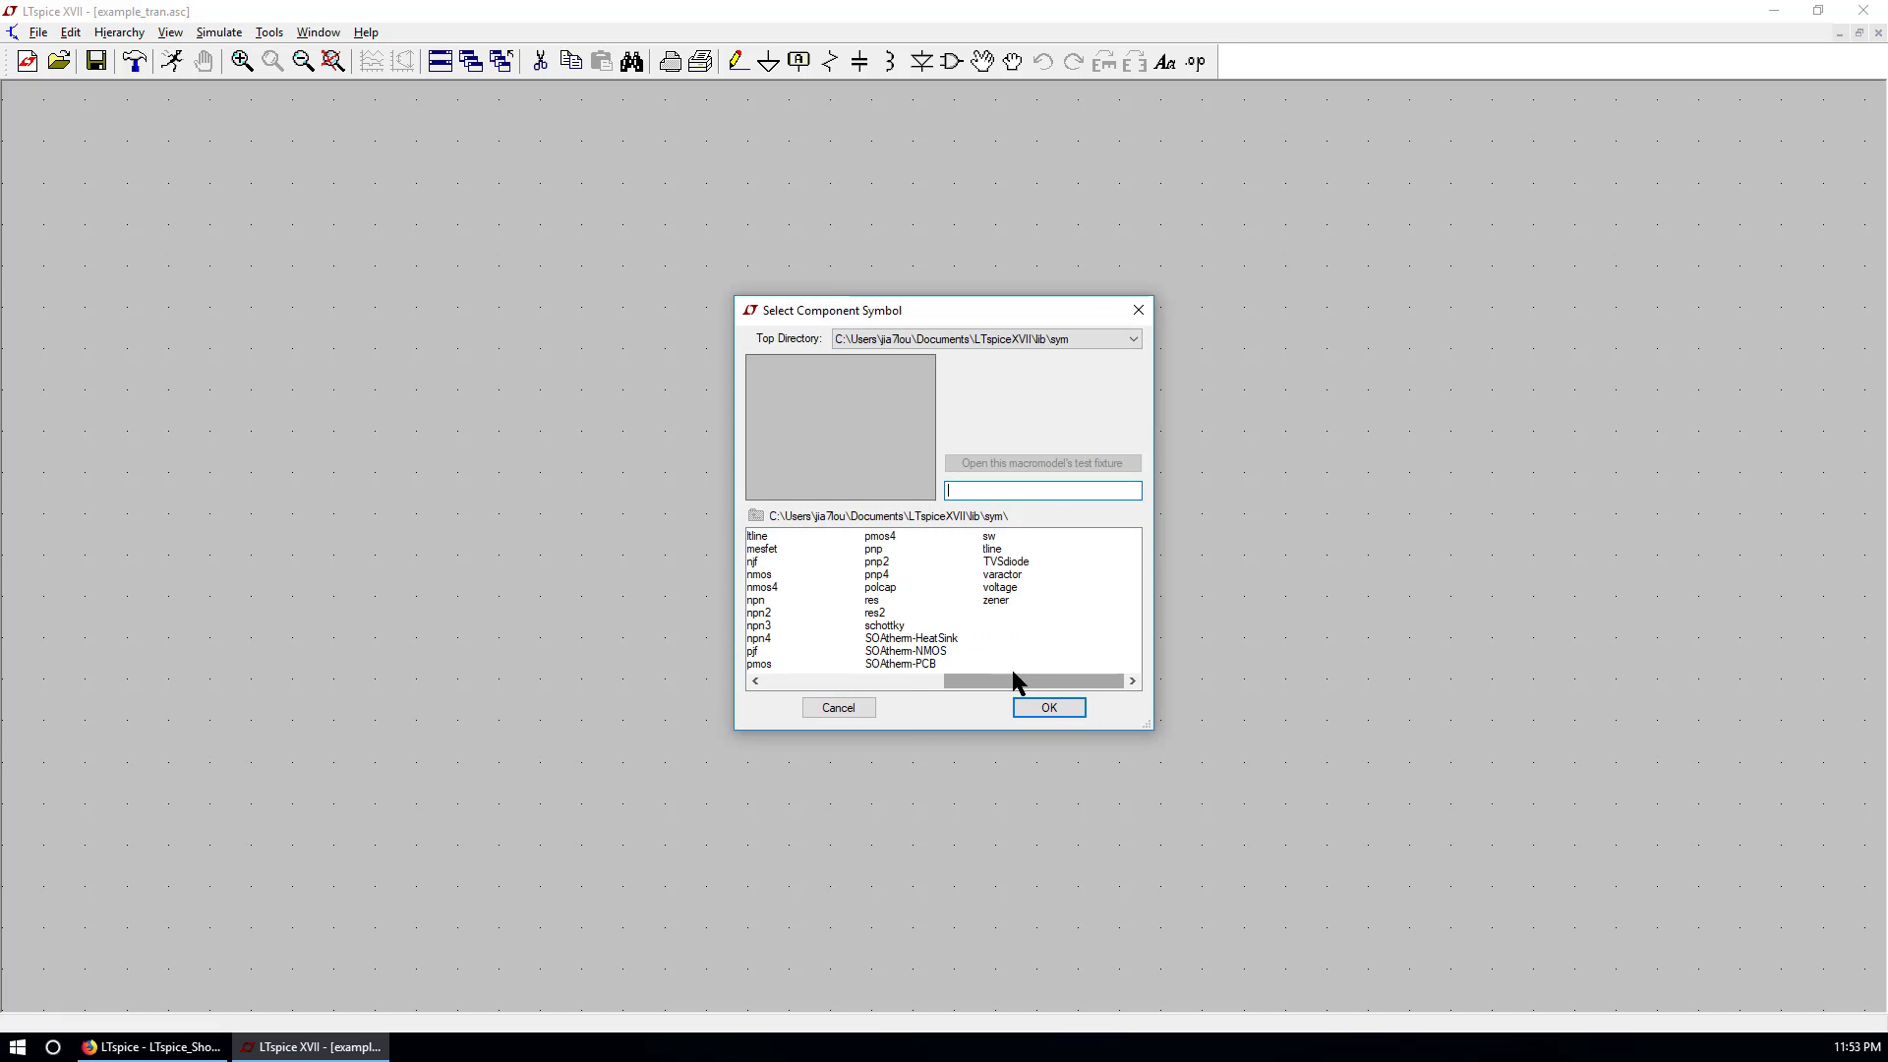
Place voltage source V1 on the schematic.
{"action": "left_click", "coordinate": [1001, 588]}
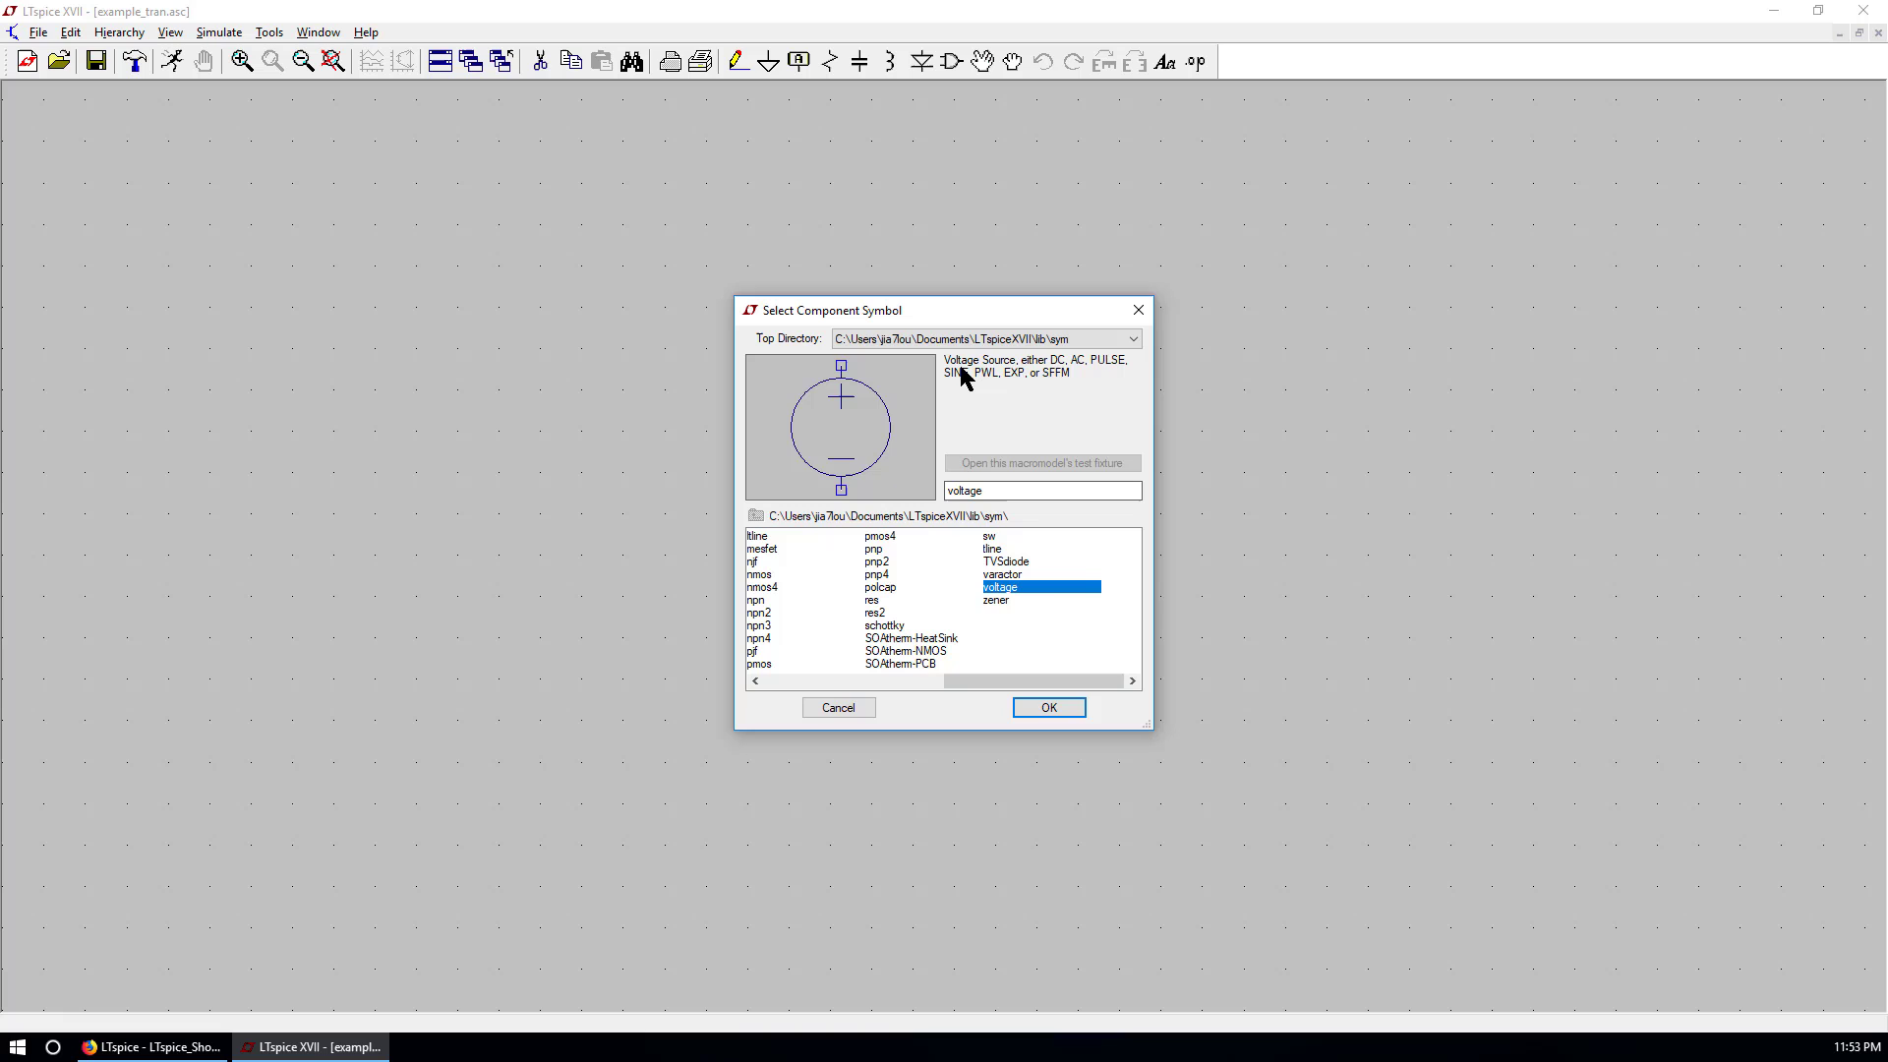
{"action": "left_click", "coordinate": [1060, 708]}
{"action": "left_click", "coordinate": [500, 534]}
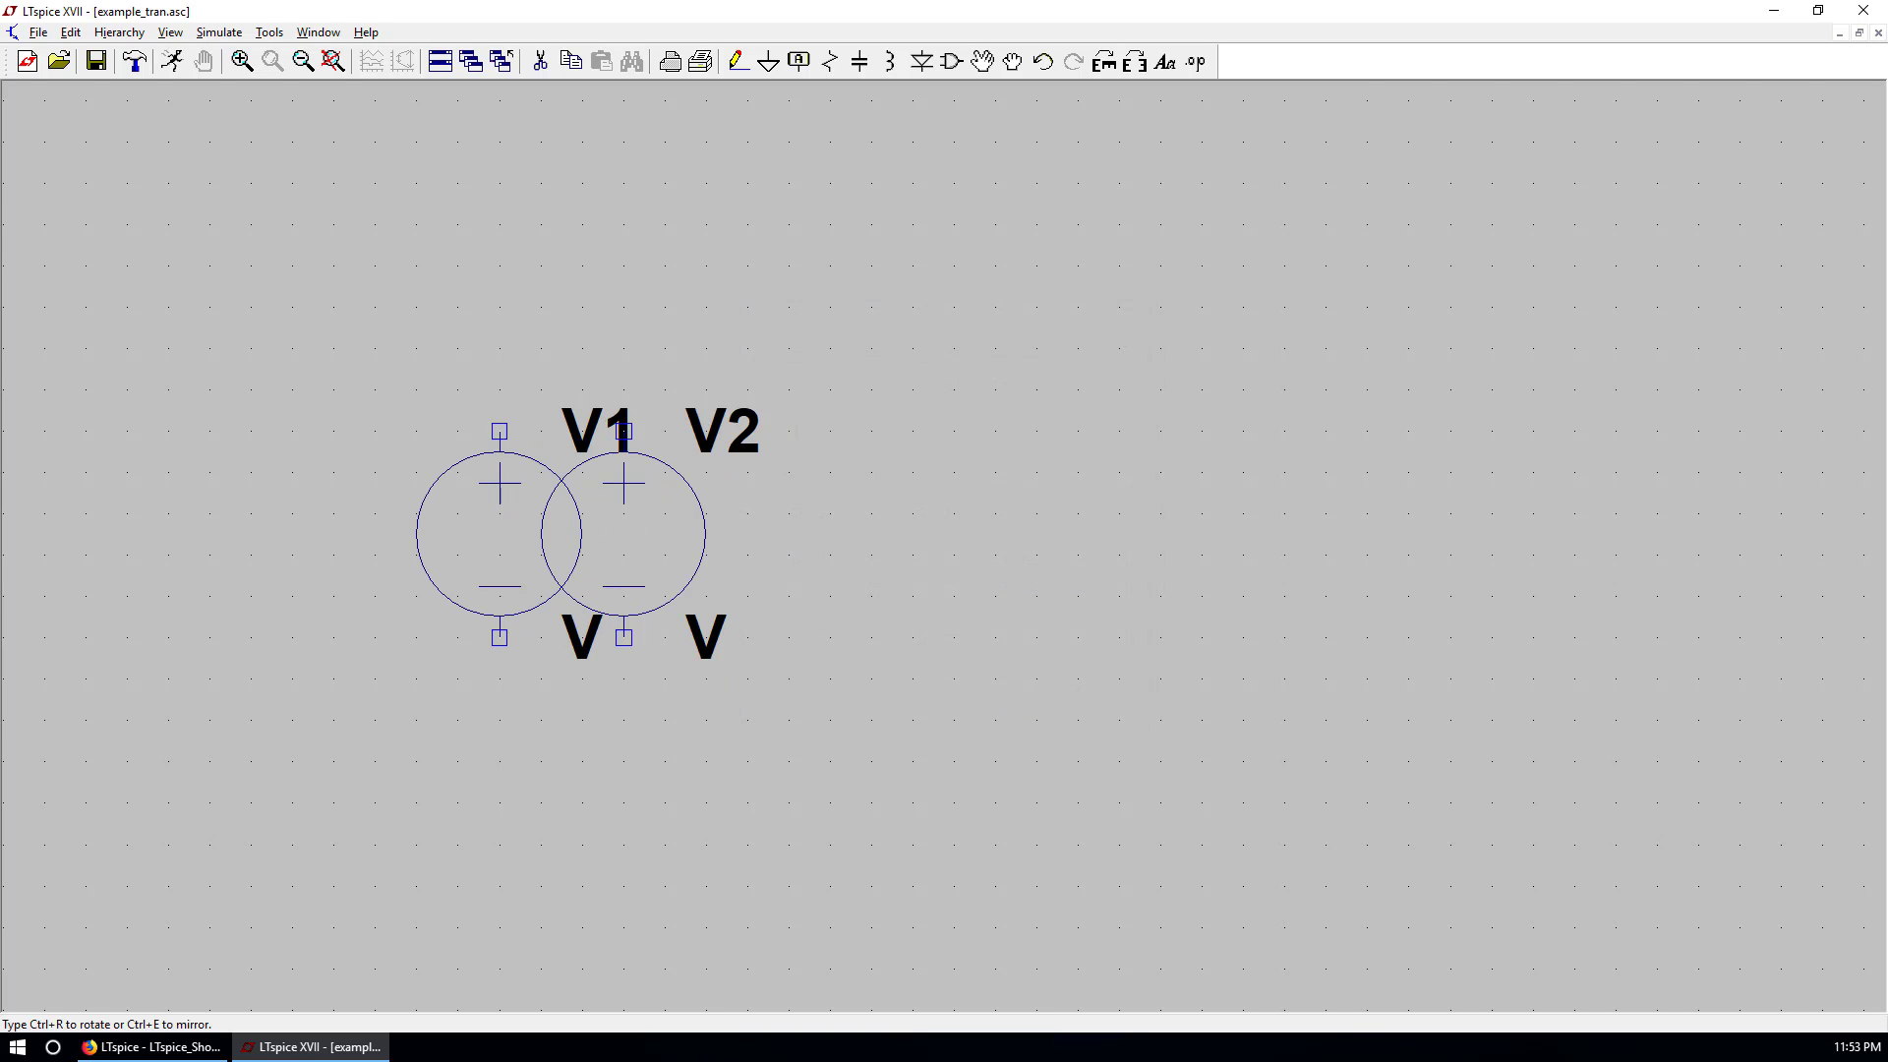
{"action": "scroll", "coordinate": [623, 534], "scroll_direction": "down", "scroll_amount": 3}
{"action": "key", "text": "Escape"}
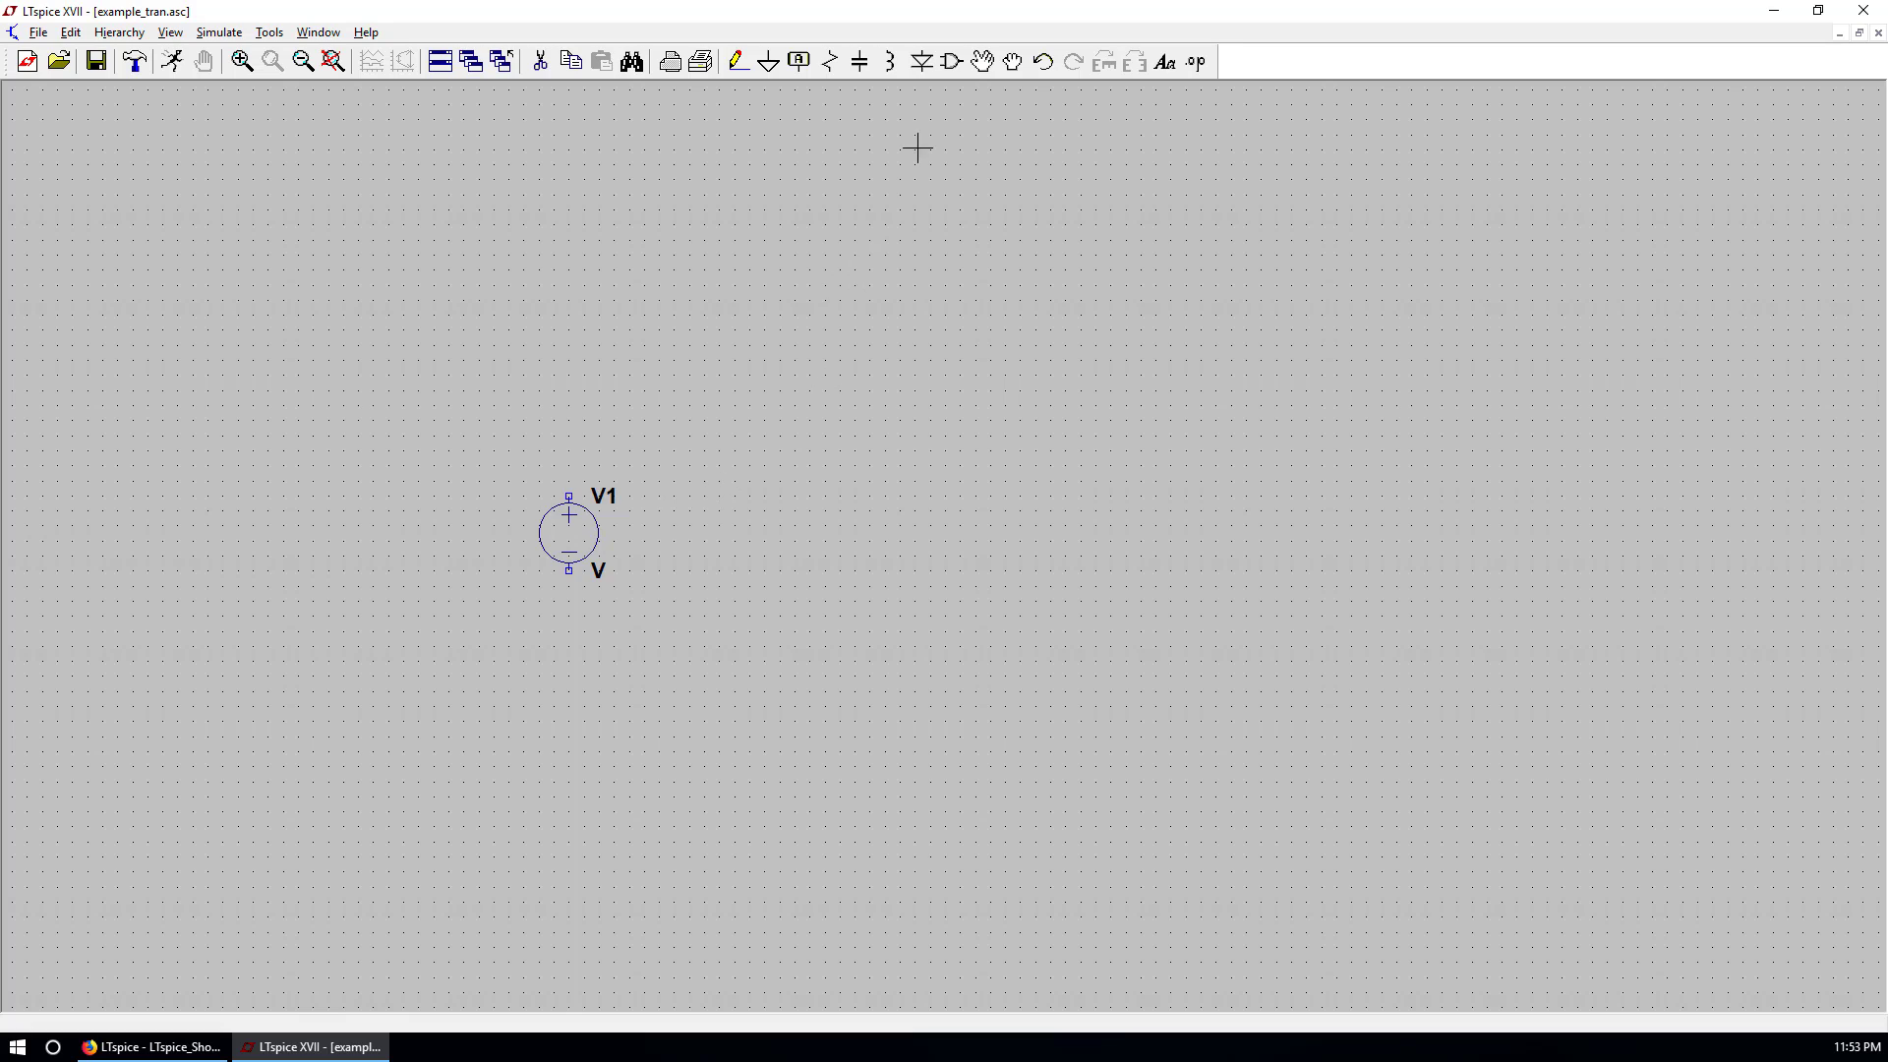
Place resistors R1 and R2, stacked one above the other, to the right of V1.
{"action": "left_click", "coordinate": [830, 65]}
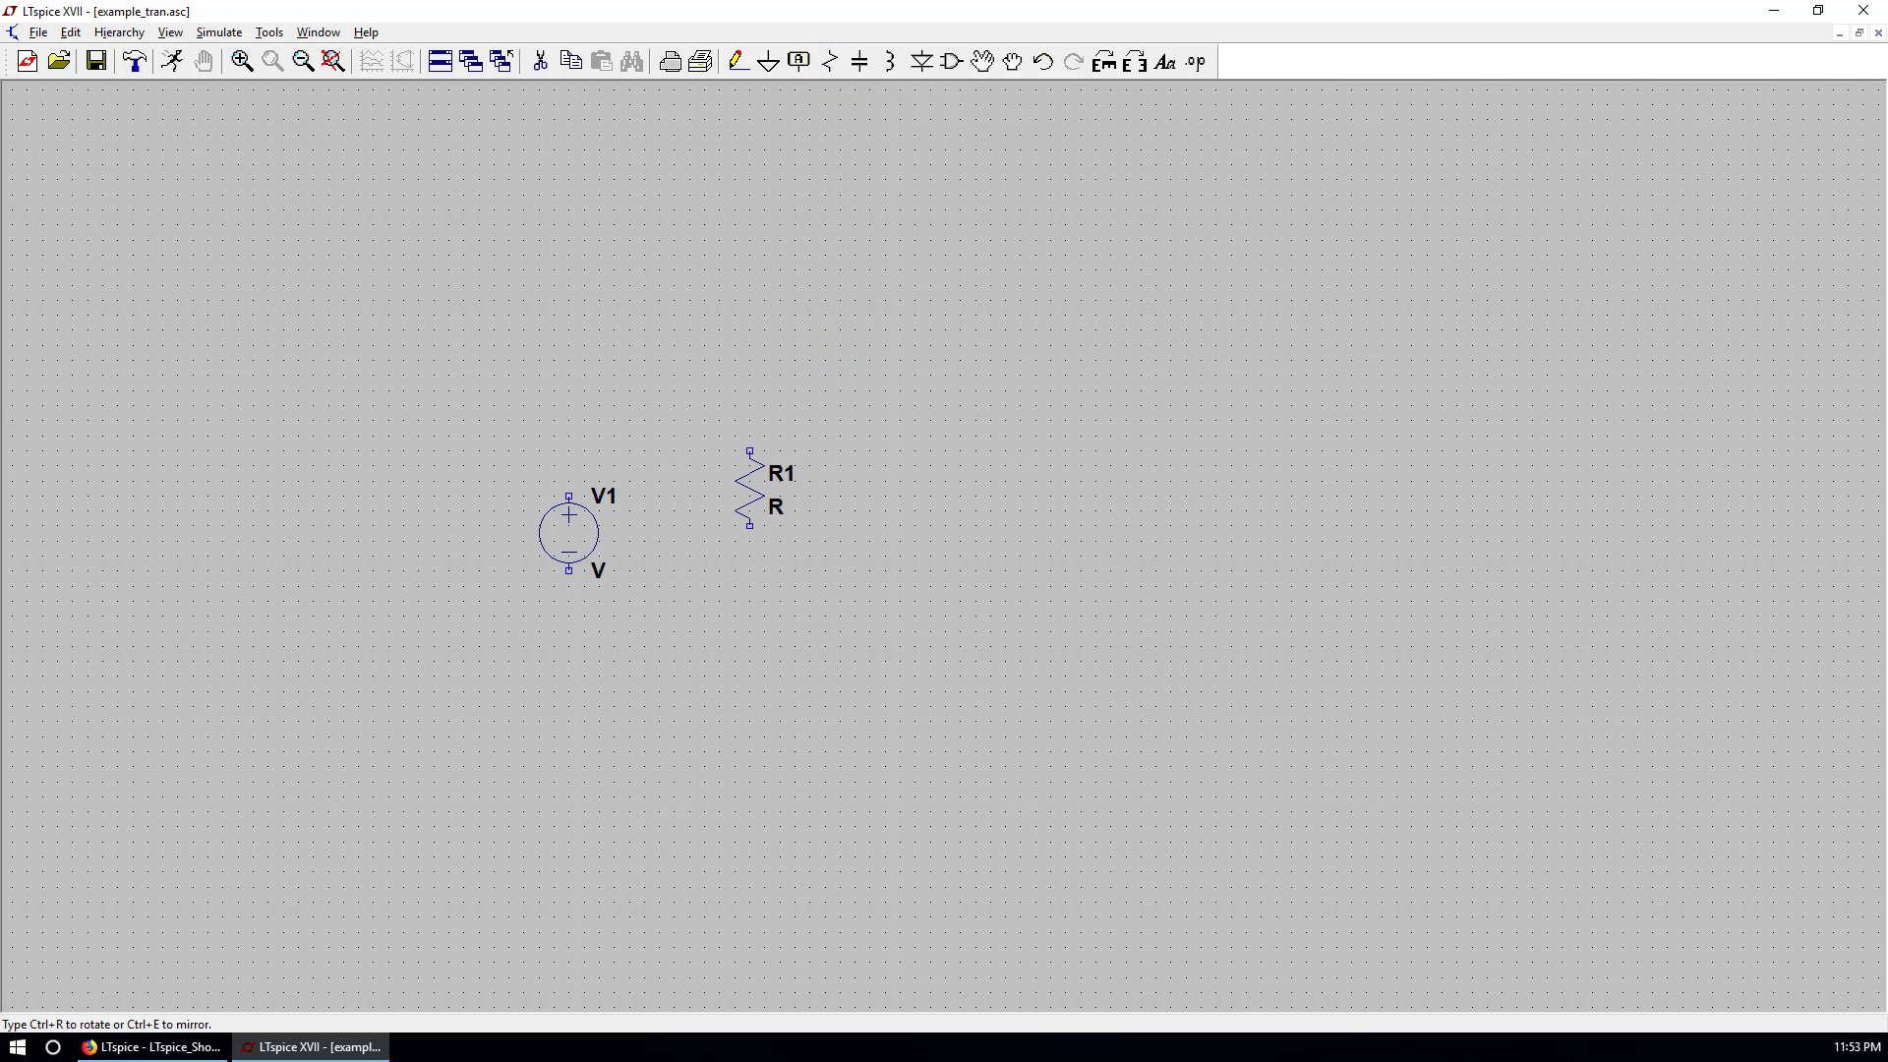
{"action": "key", "text": "Escape"}
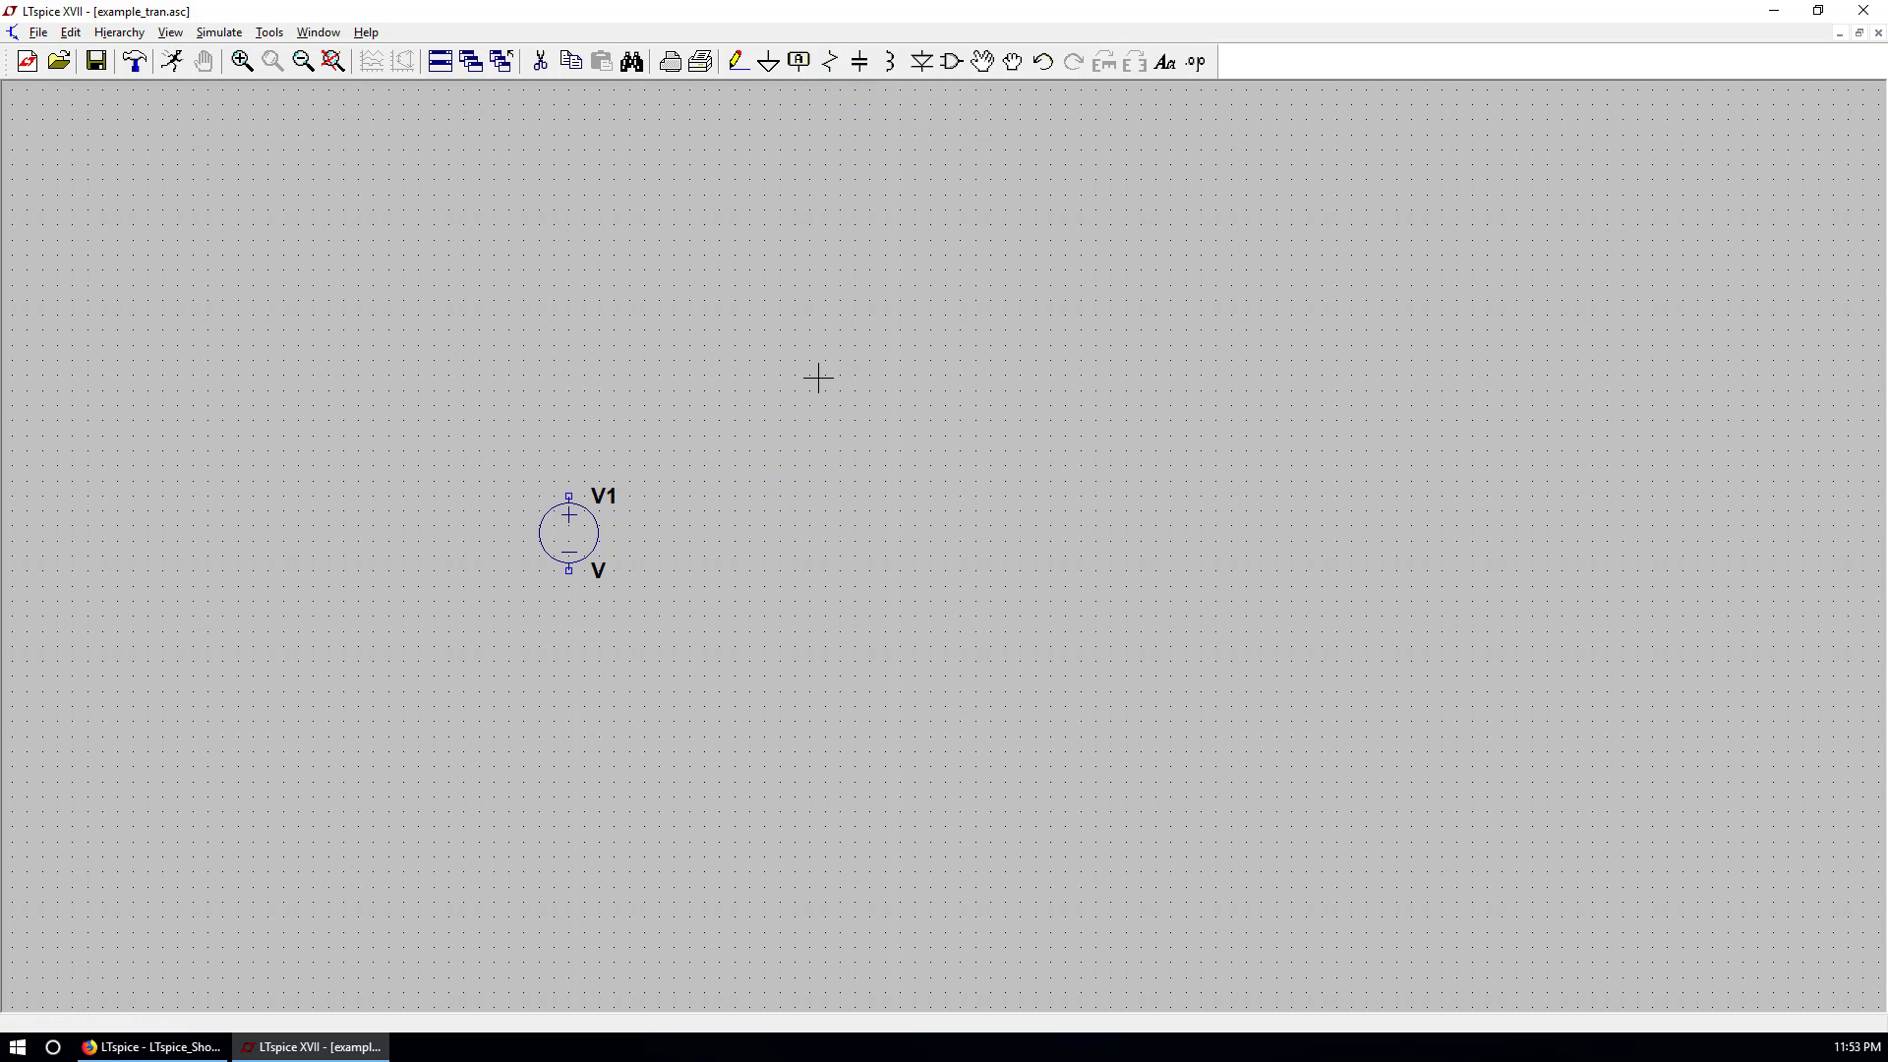
{"action": "left_click", "coordinate": [950, 63]}
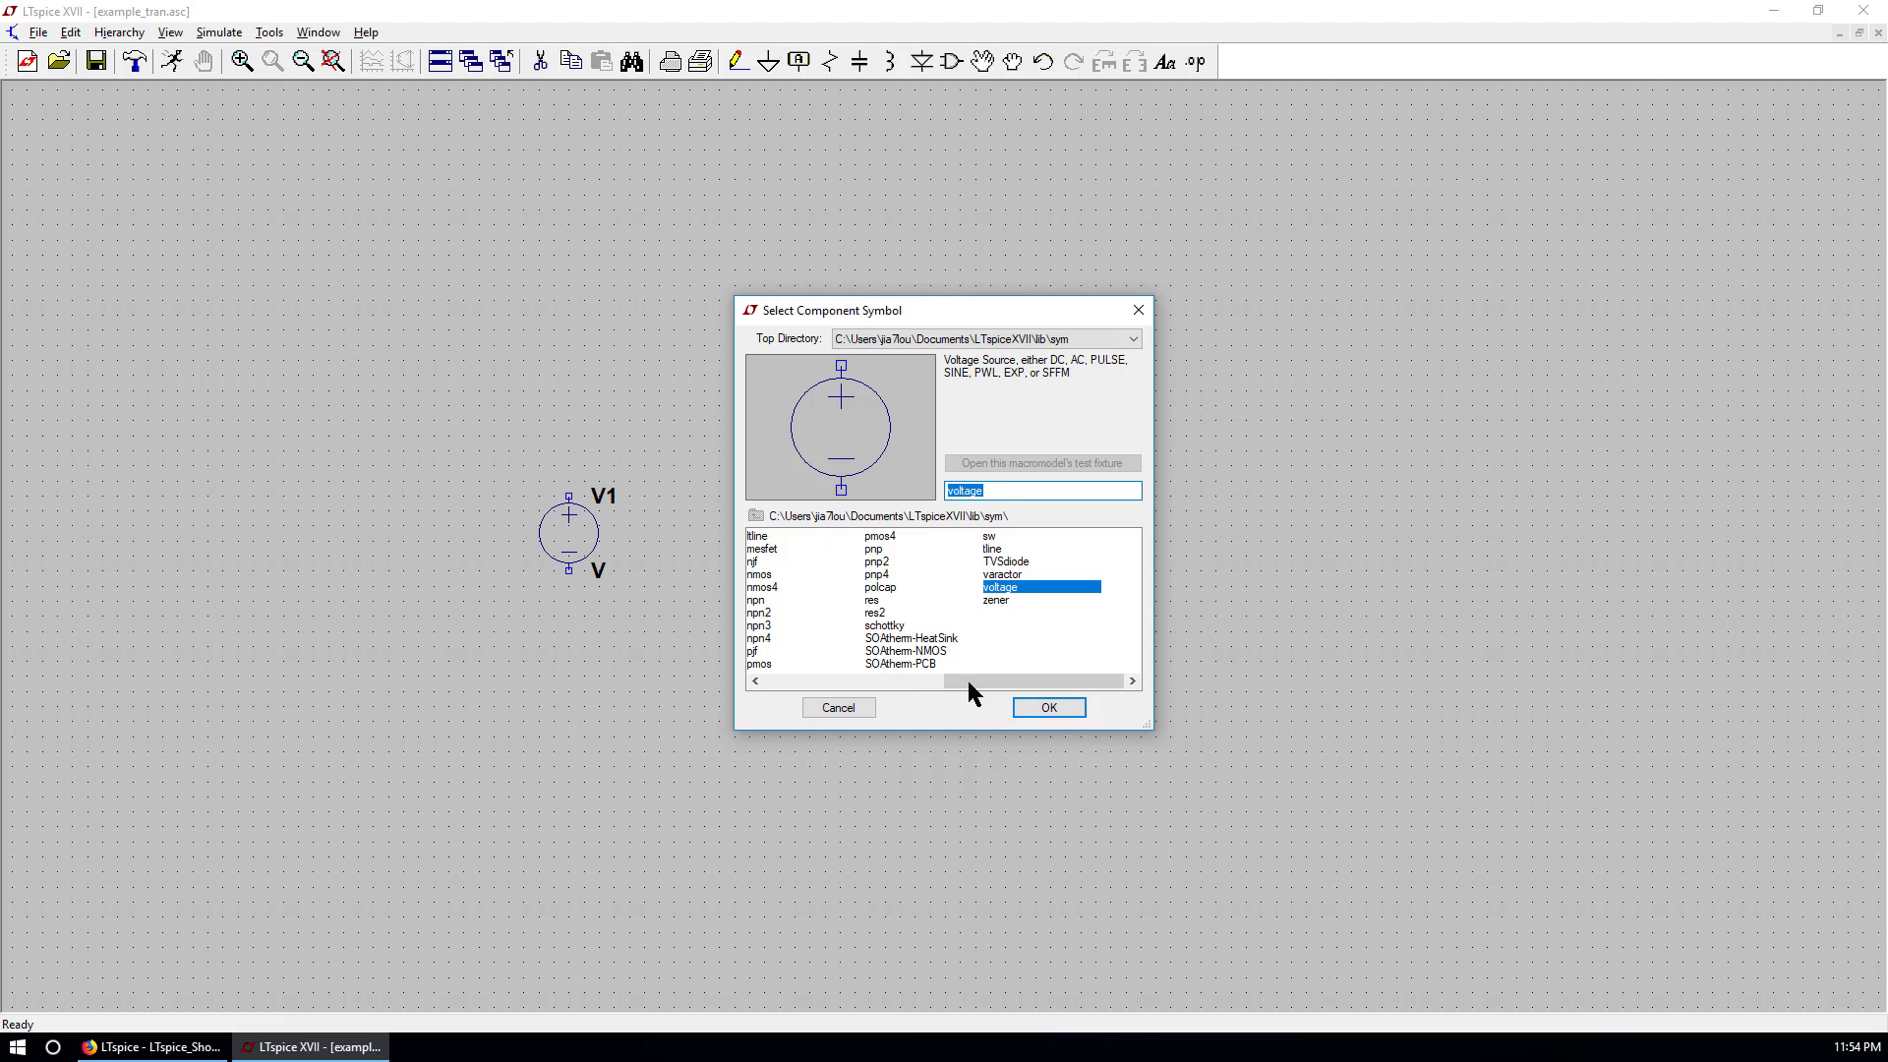
{"action": "type", "text": "res"}
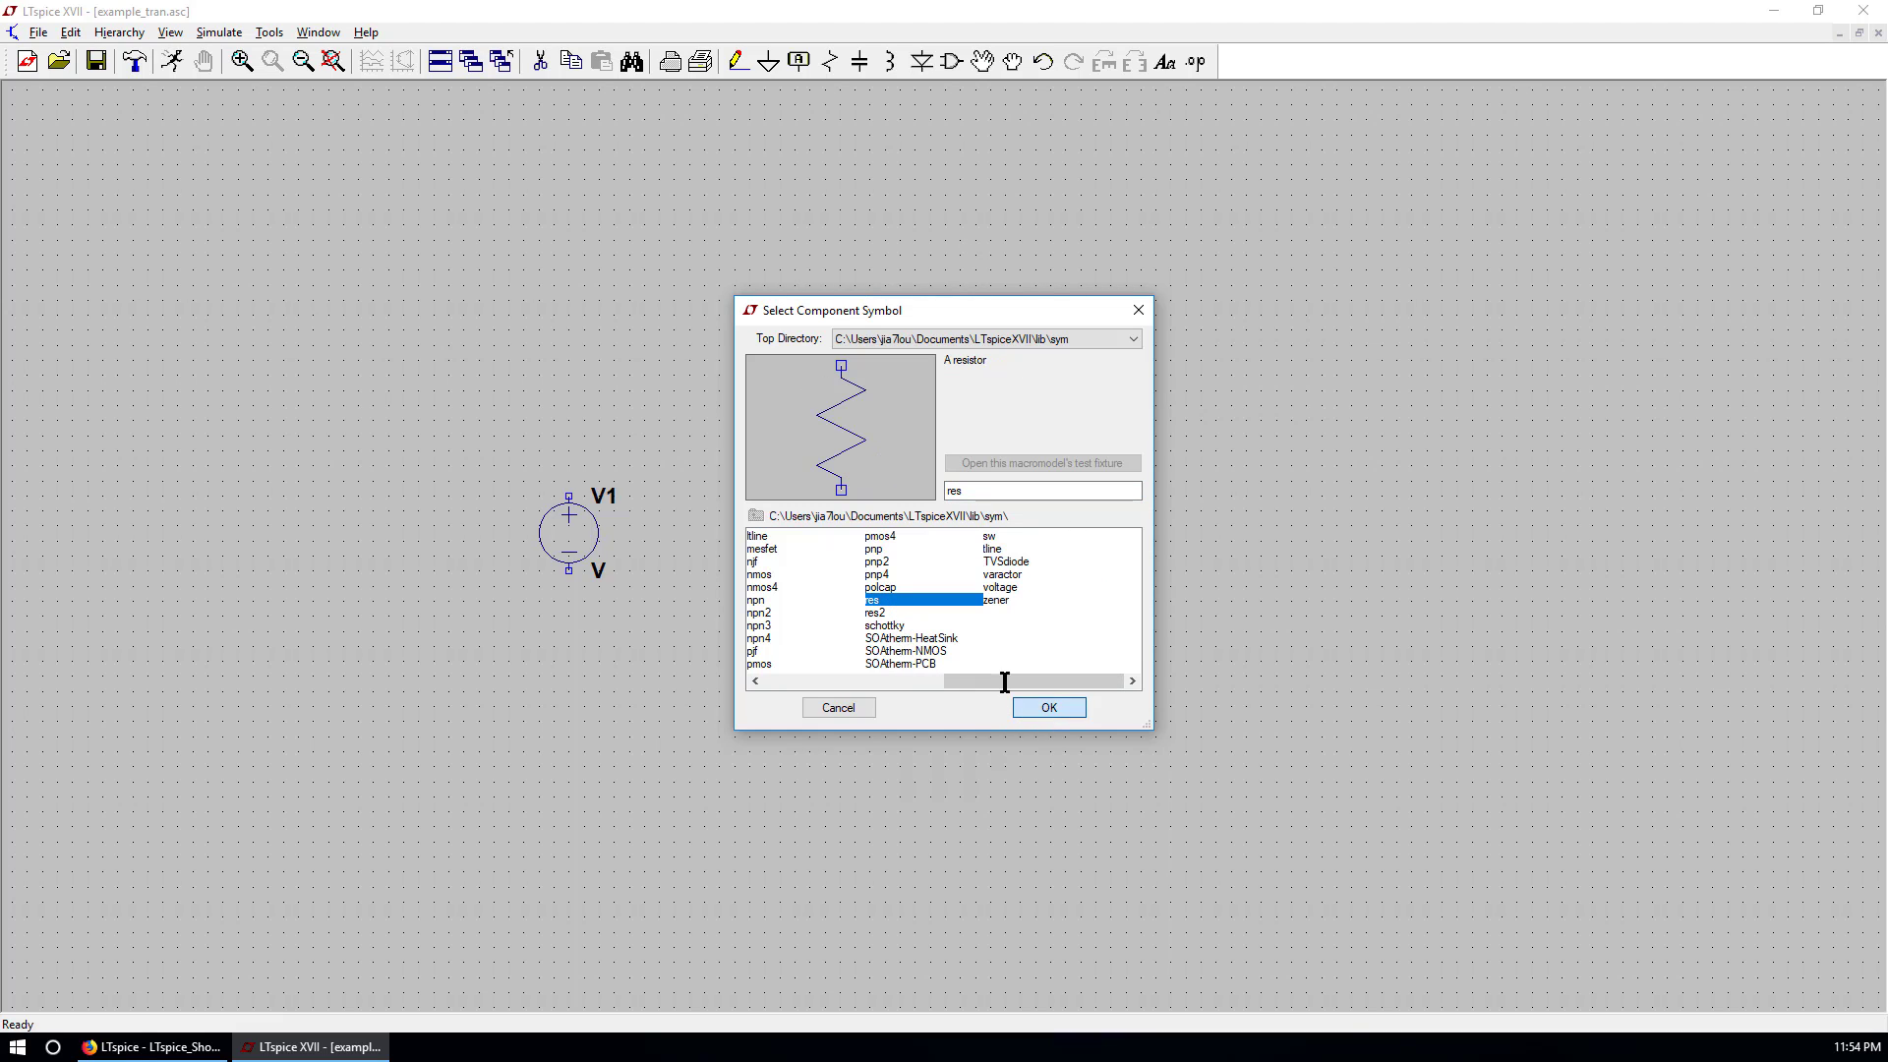
{"action": "key", "text": "Return"}
{"action": "left_click", "coordinate": [726, 460]}
{"action": "key", "text": "Escape"}
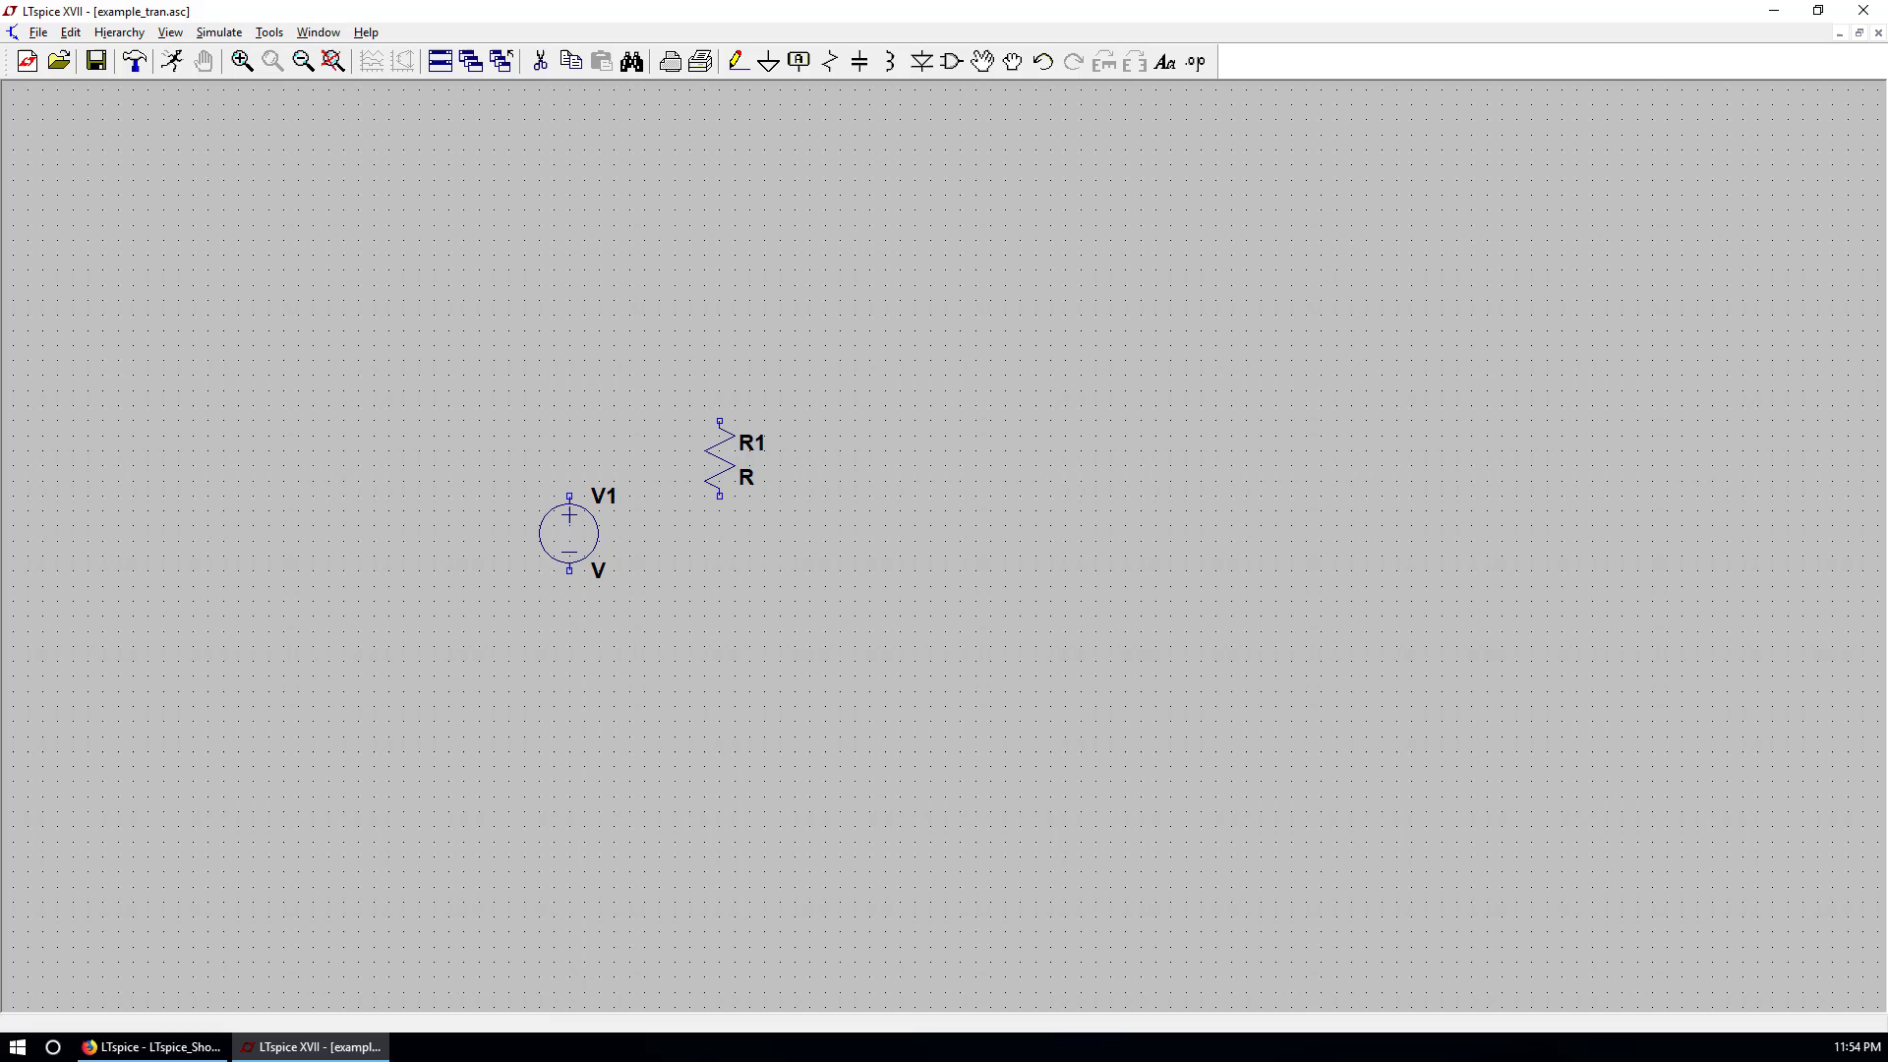
{"action": "key", "text": "r"}
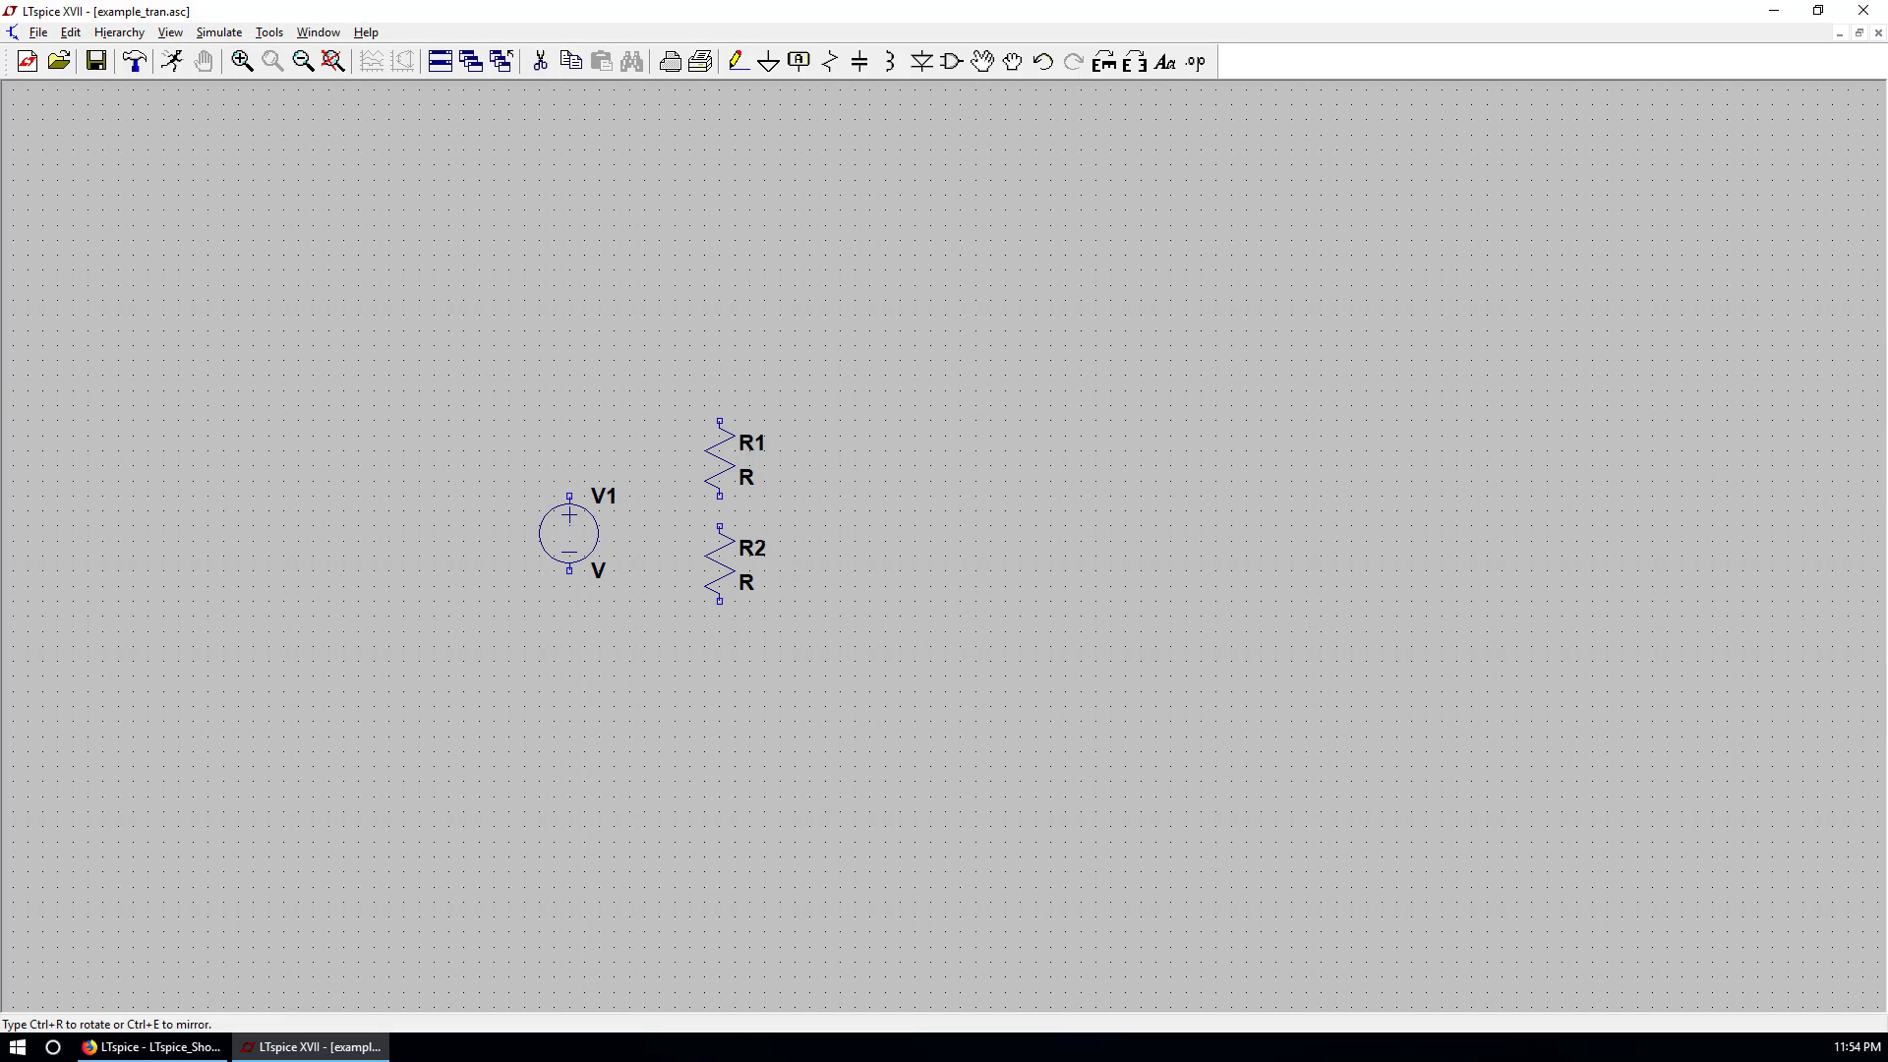
{"action": "left_click", "coordinate": [742, 565]}
{"action": "key", "text": "Escape"}
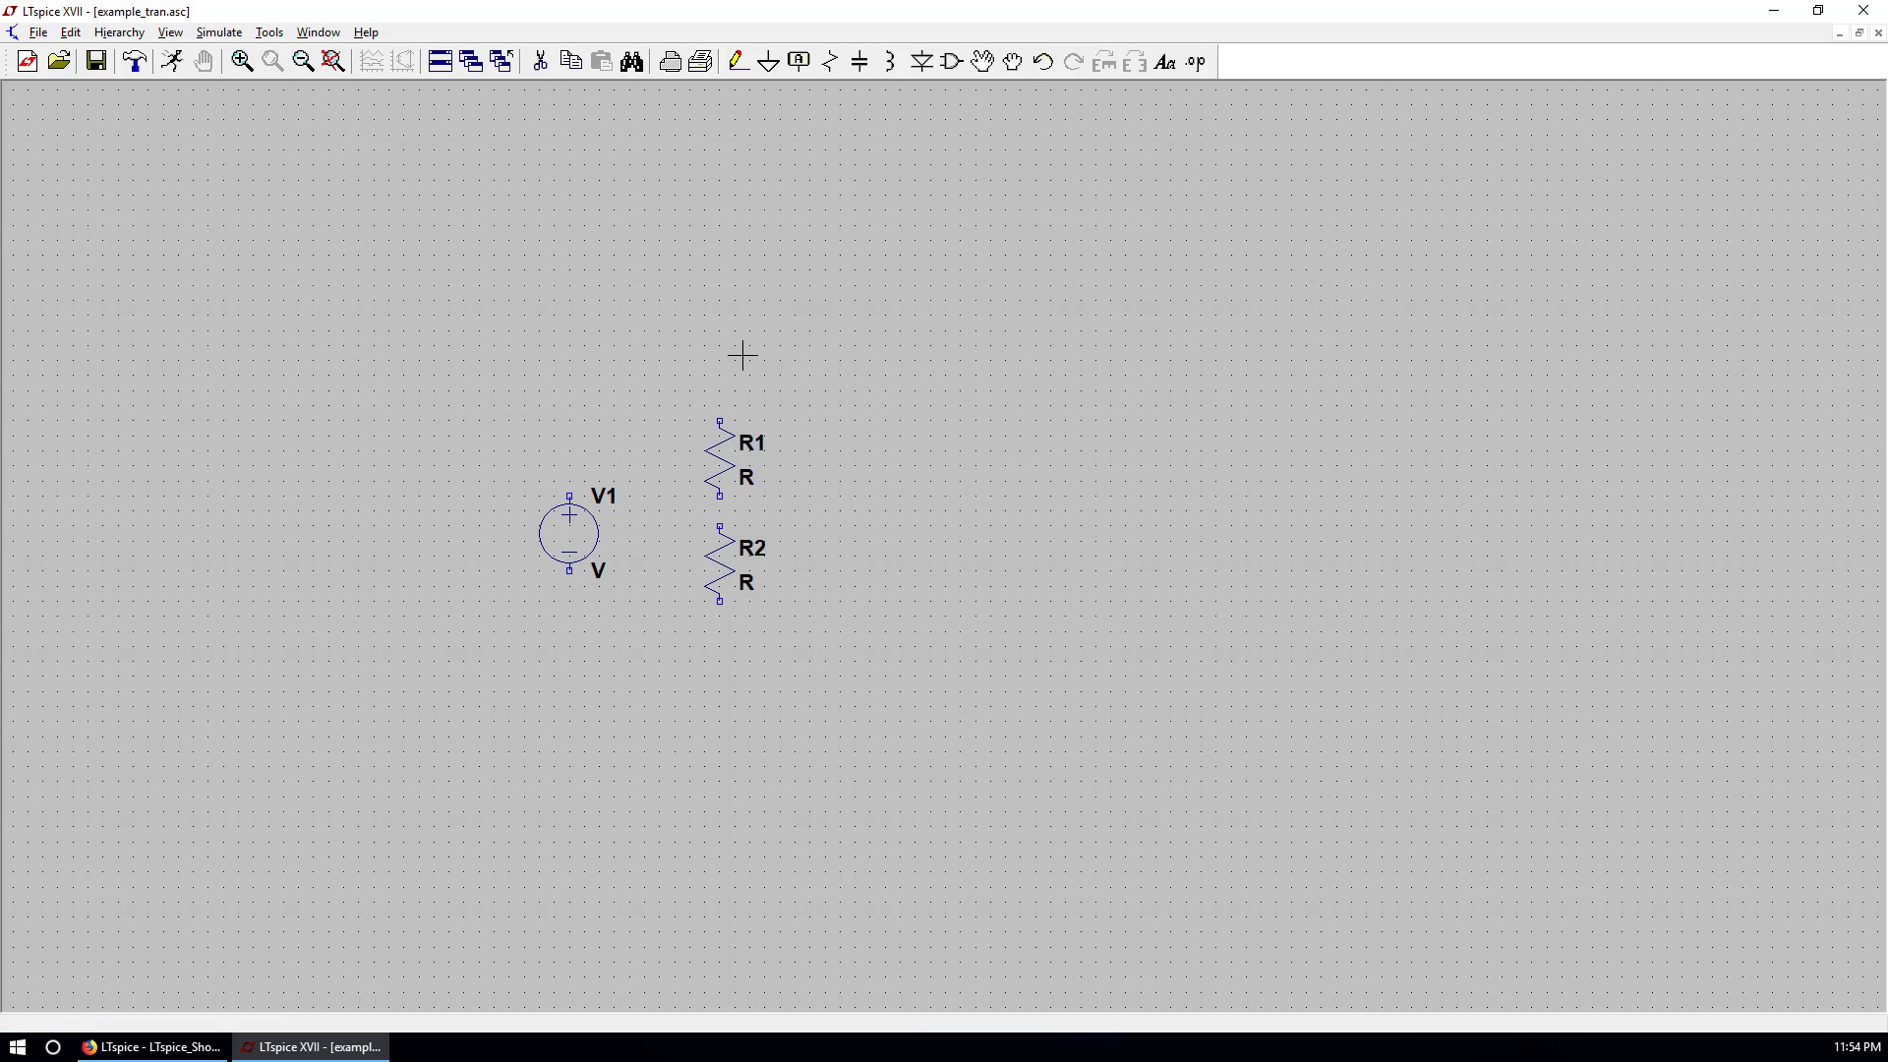
Wire R1's top pin to V1's top pin.
{"action": "left_click", "coordinate": [736, 63]}
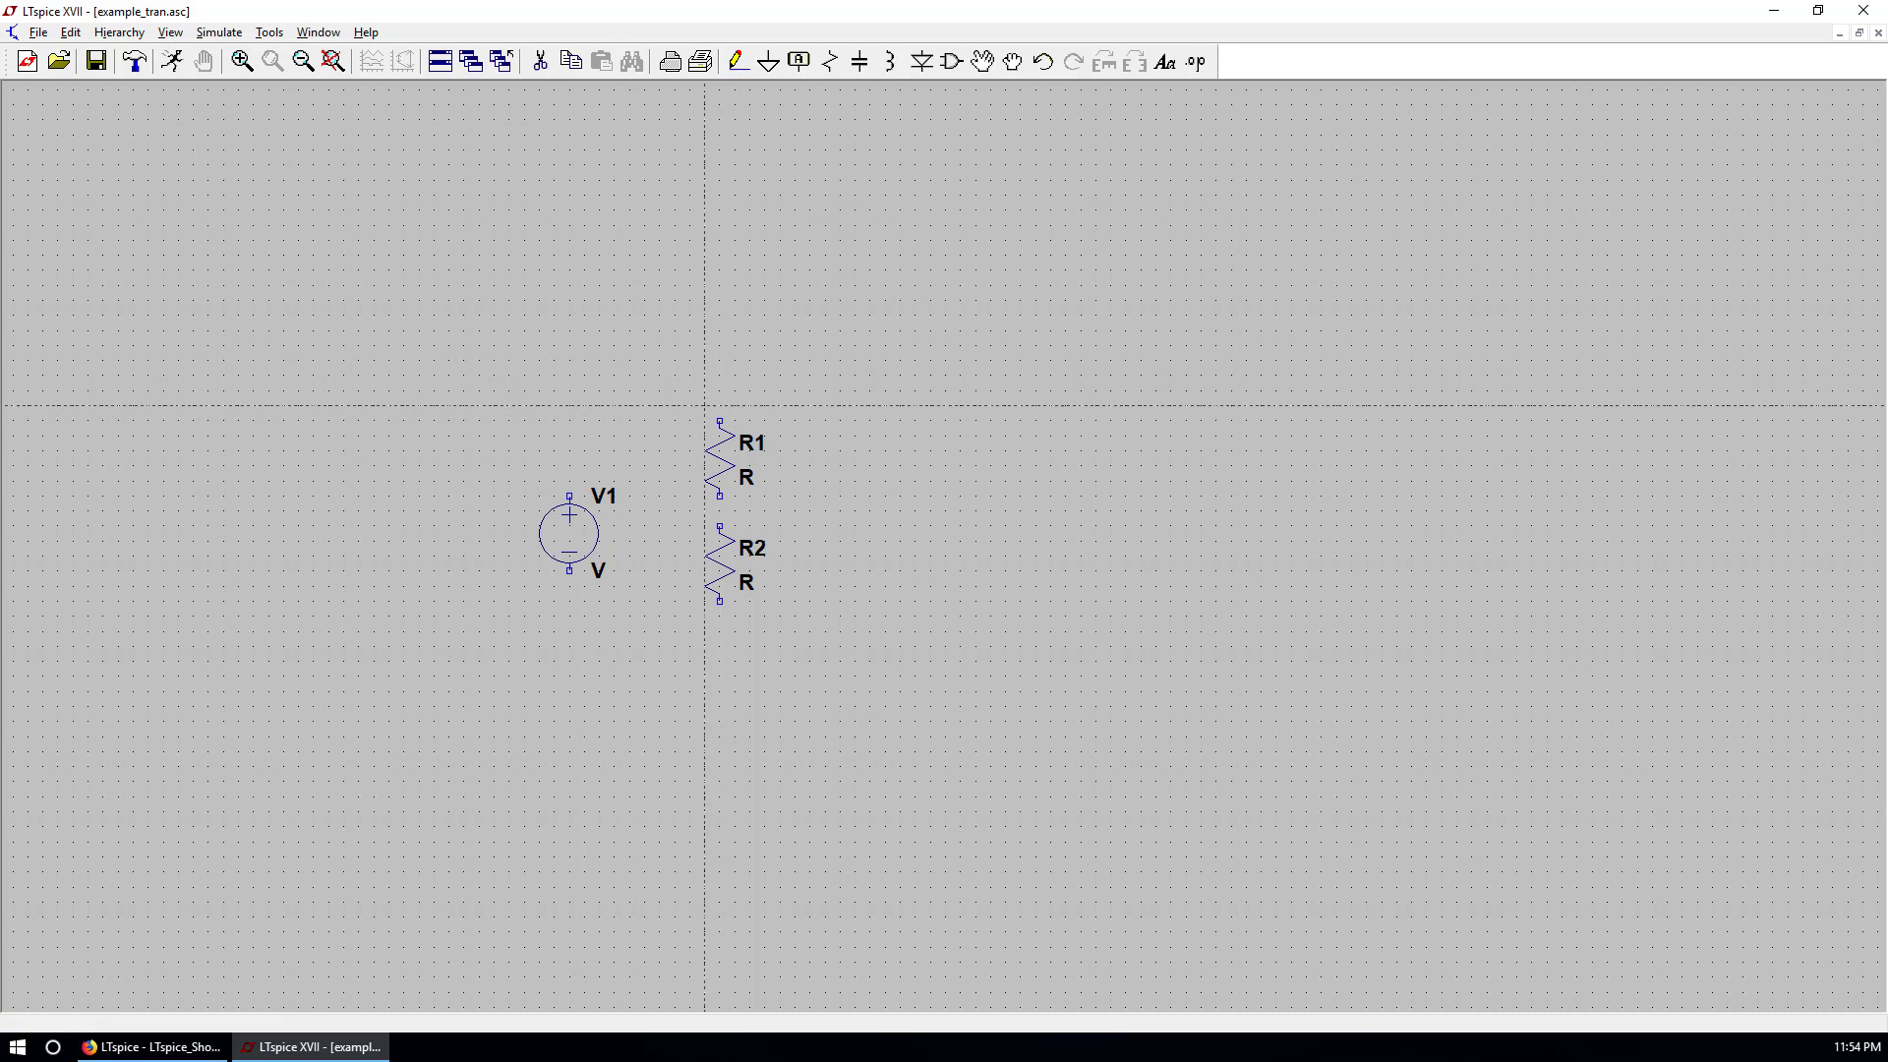
{"action": "left_click_drag", "start_coordinate": [720, 406], "coordinate": [735, 669]}
{"action": "left_click", "coordinate": [719, 681]}
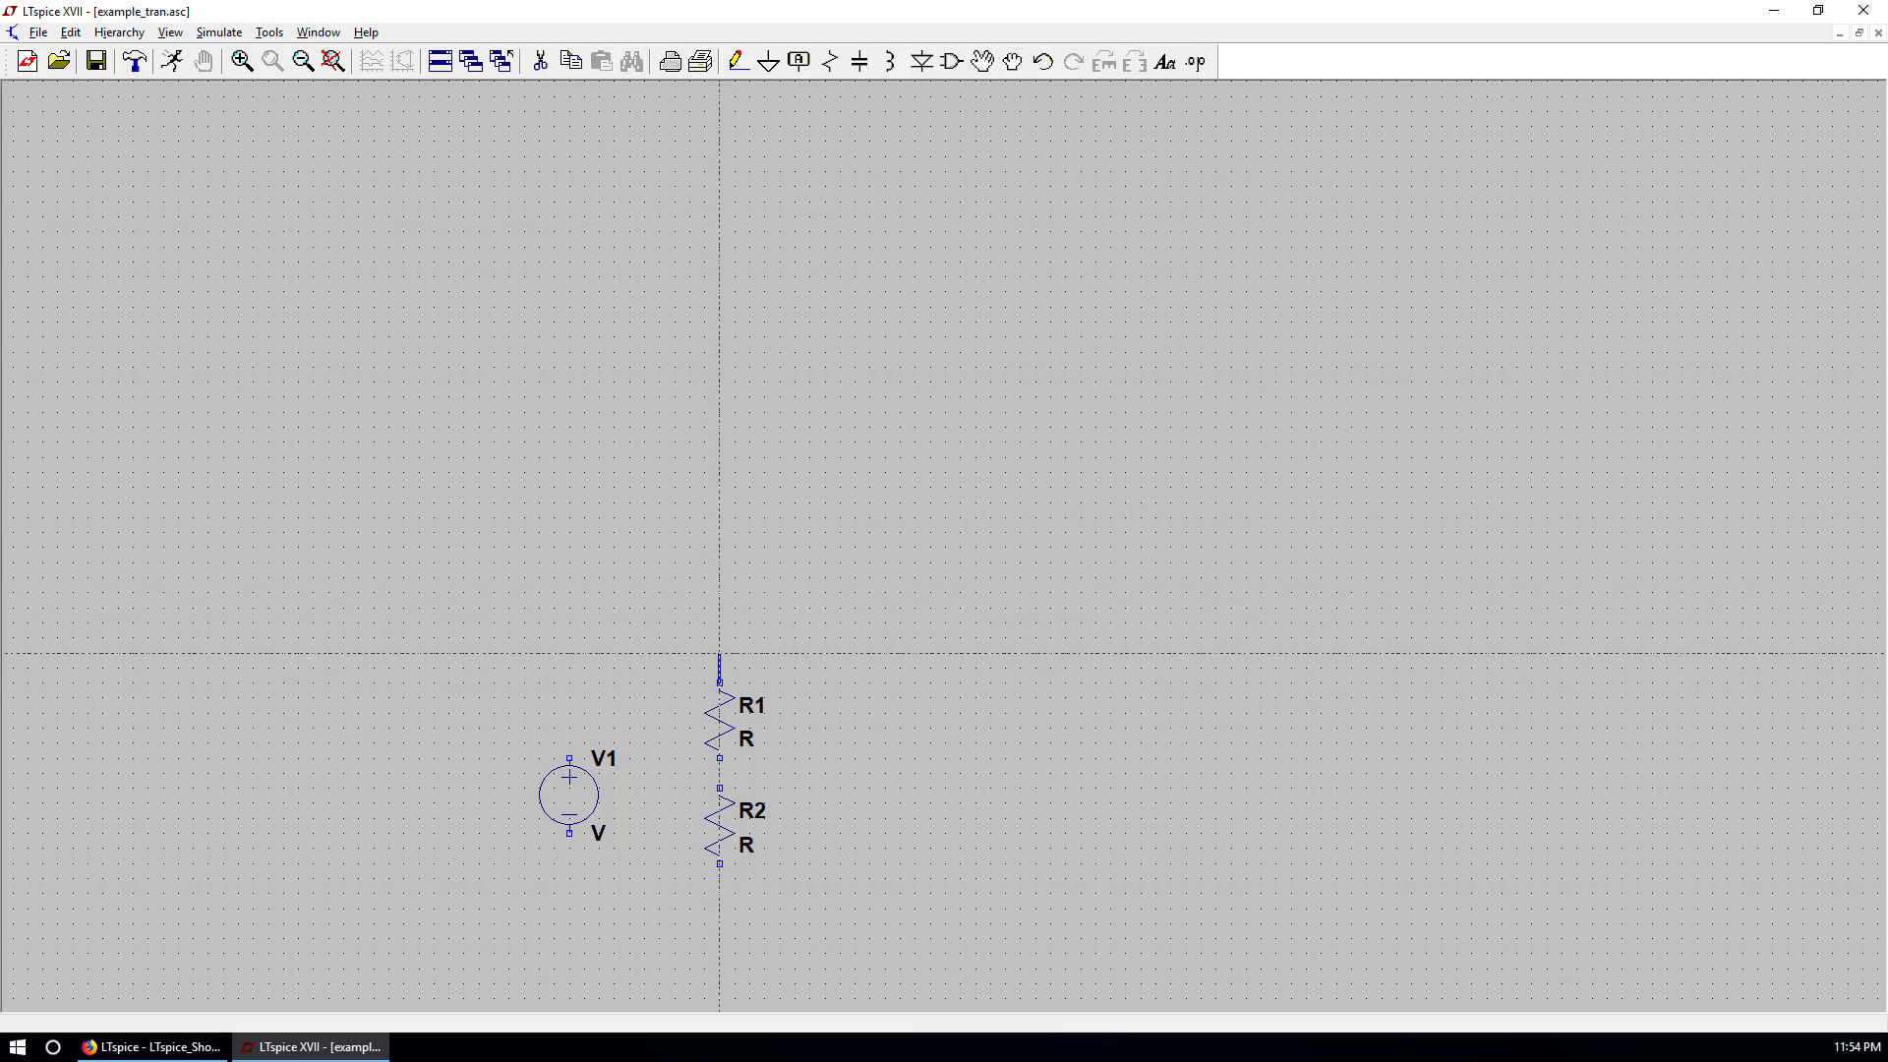
{"action": "left_click", "coordinate": [570, 653]}
{"action": "left_click", "coordinate": [569, 759]}
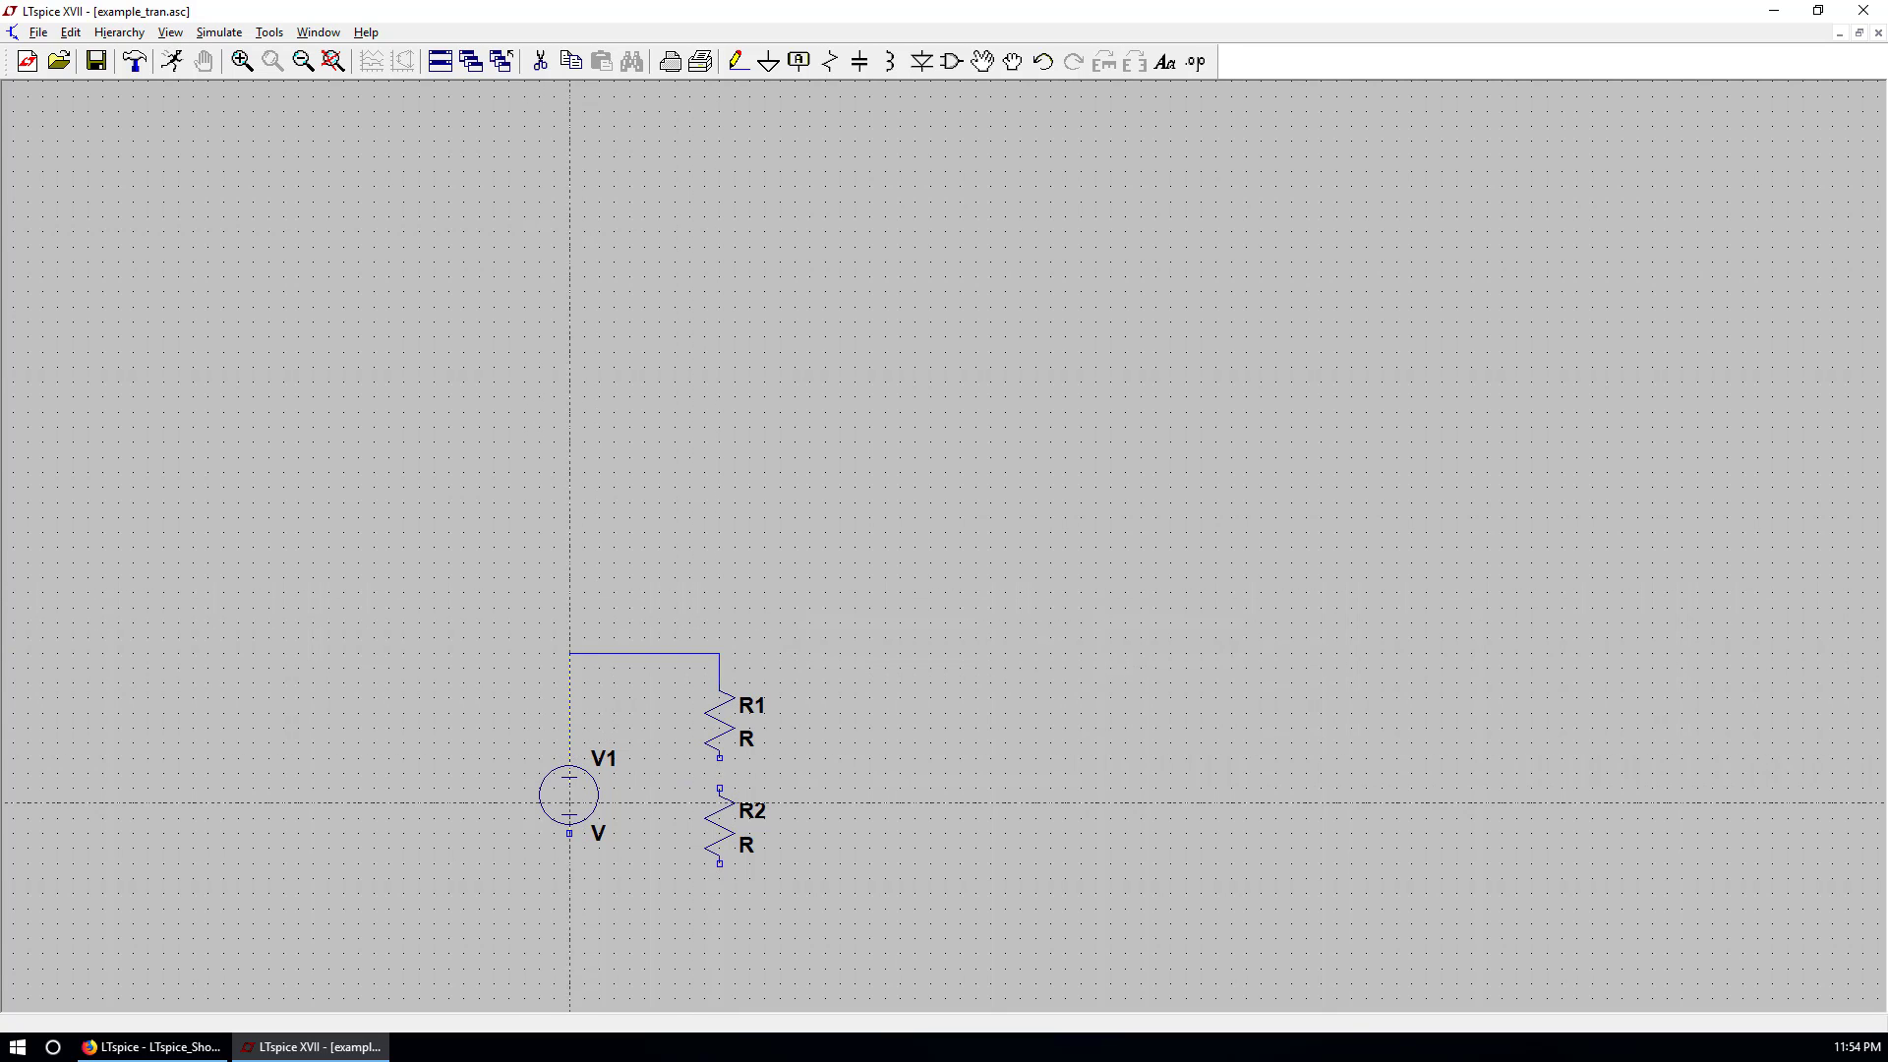
Wire V1's bottom to R2's bottom and join R1 to R2, starting a wire at the bottom node.
{"action": "left_click", "coordinate": [570, 833]}
{"action": "left_click", "coordinate": [569, 893]}
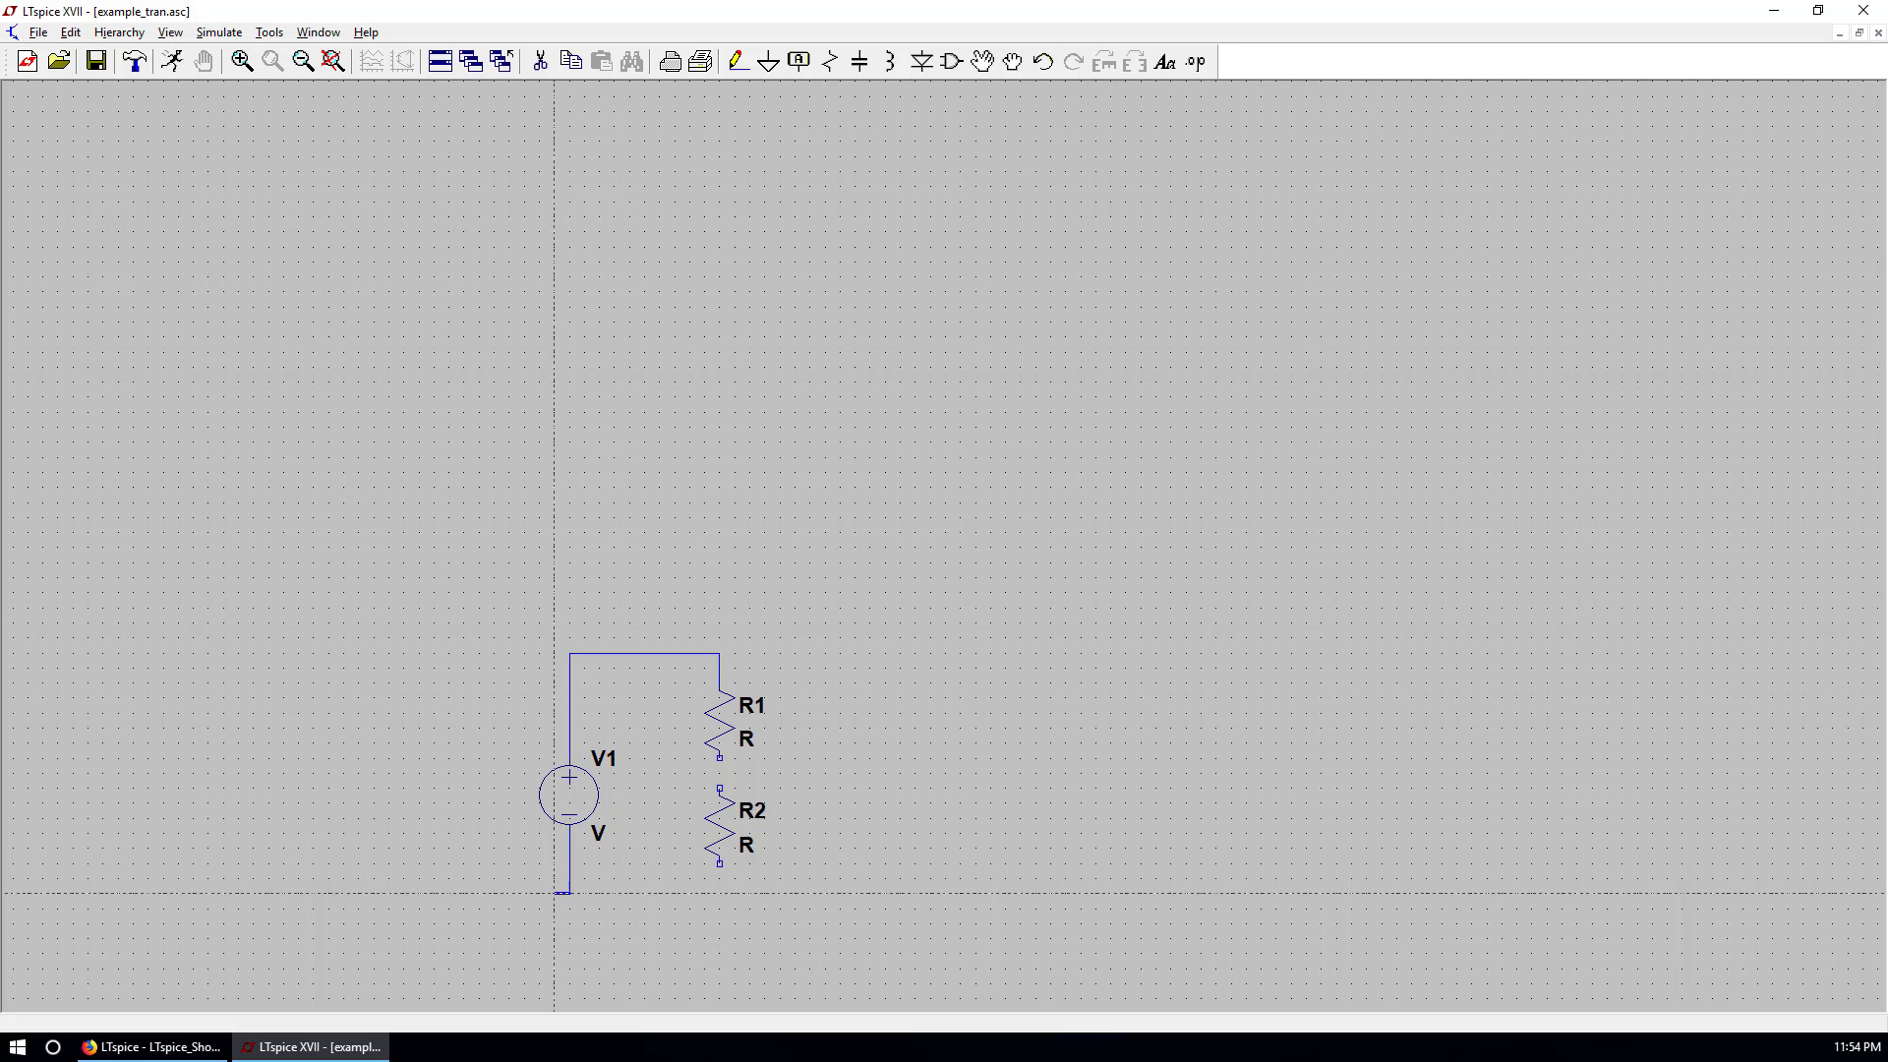
{"action": "left_click", "coordinate": [719, 863]}
{"action": "left_click", "coordinate": [720, 789]}
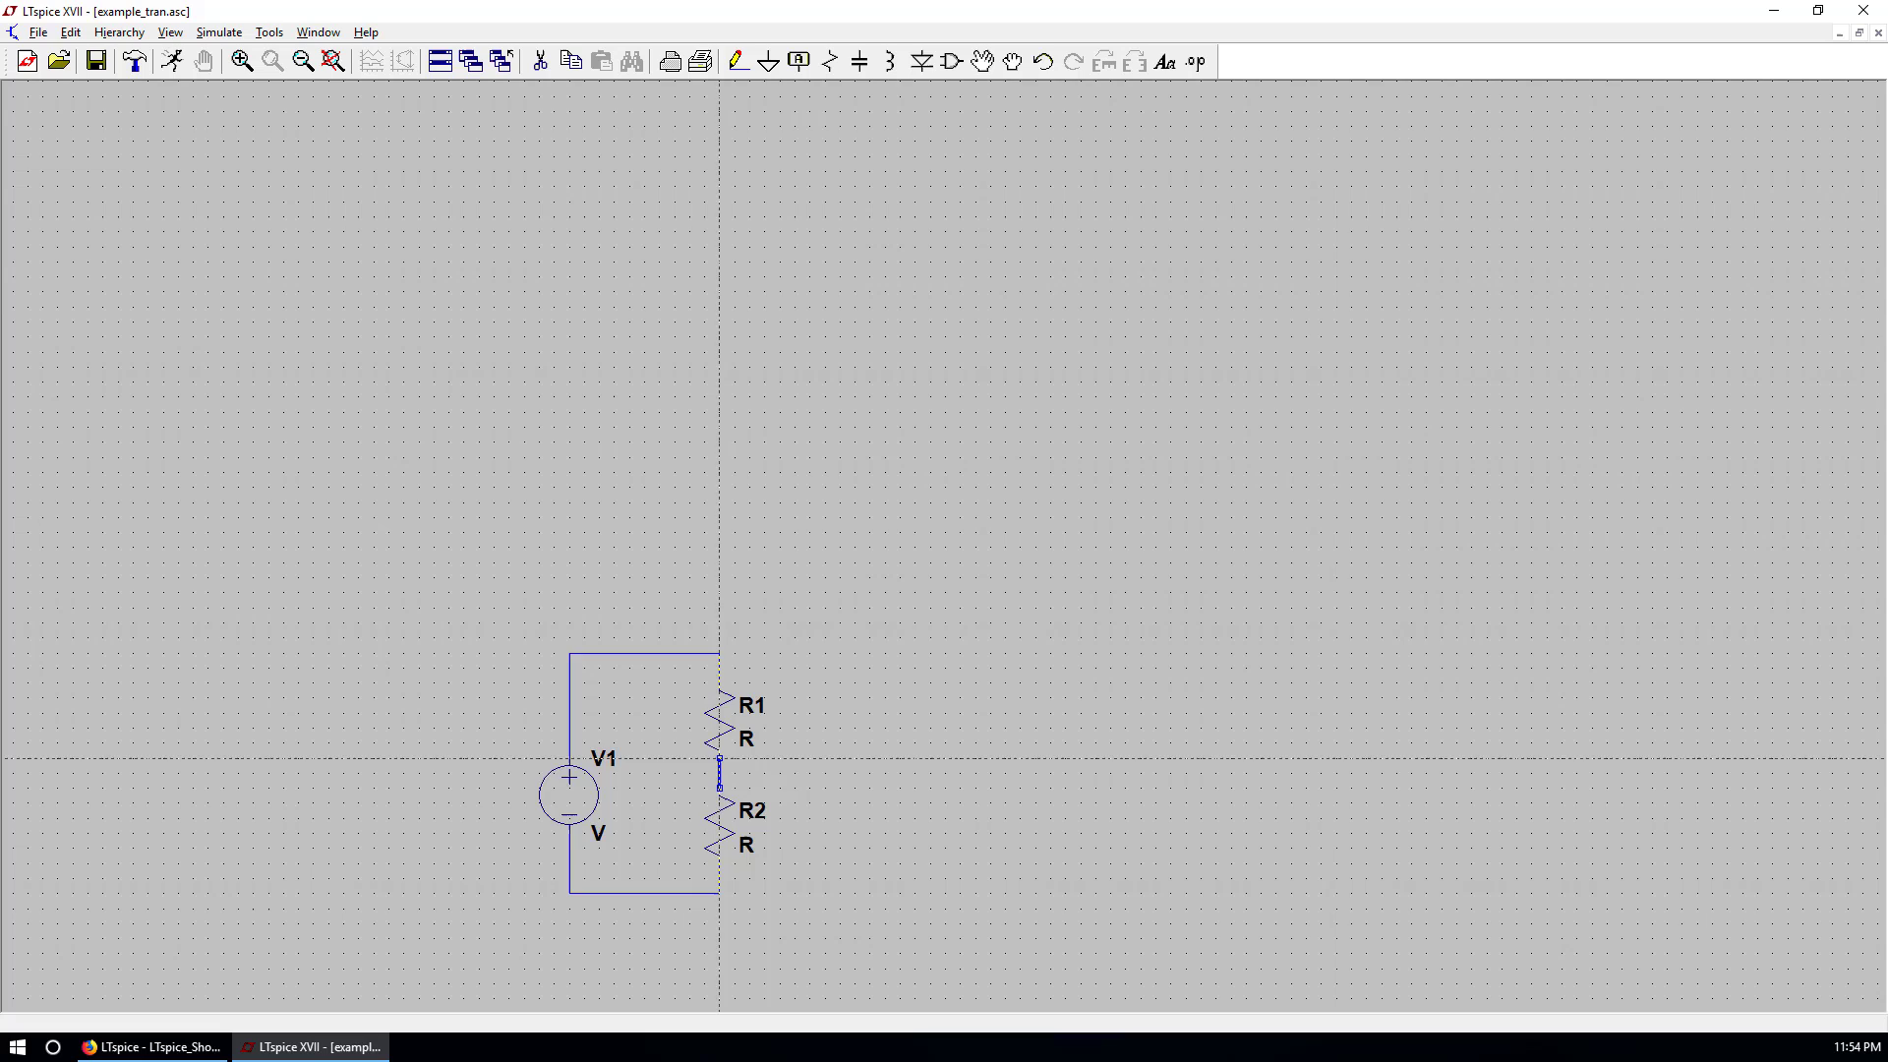
{"action": "left_click", "coordinate": [720, 757]}
{"action": "scroll", "coordinate": [749, 834], "scroll_direction": "up", "scroll_amount": 1}
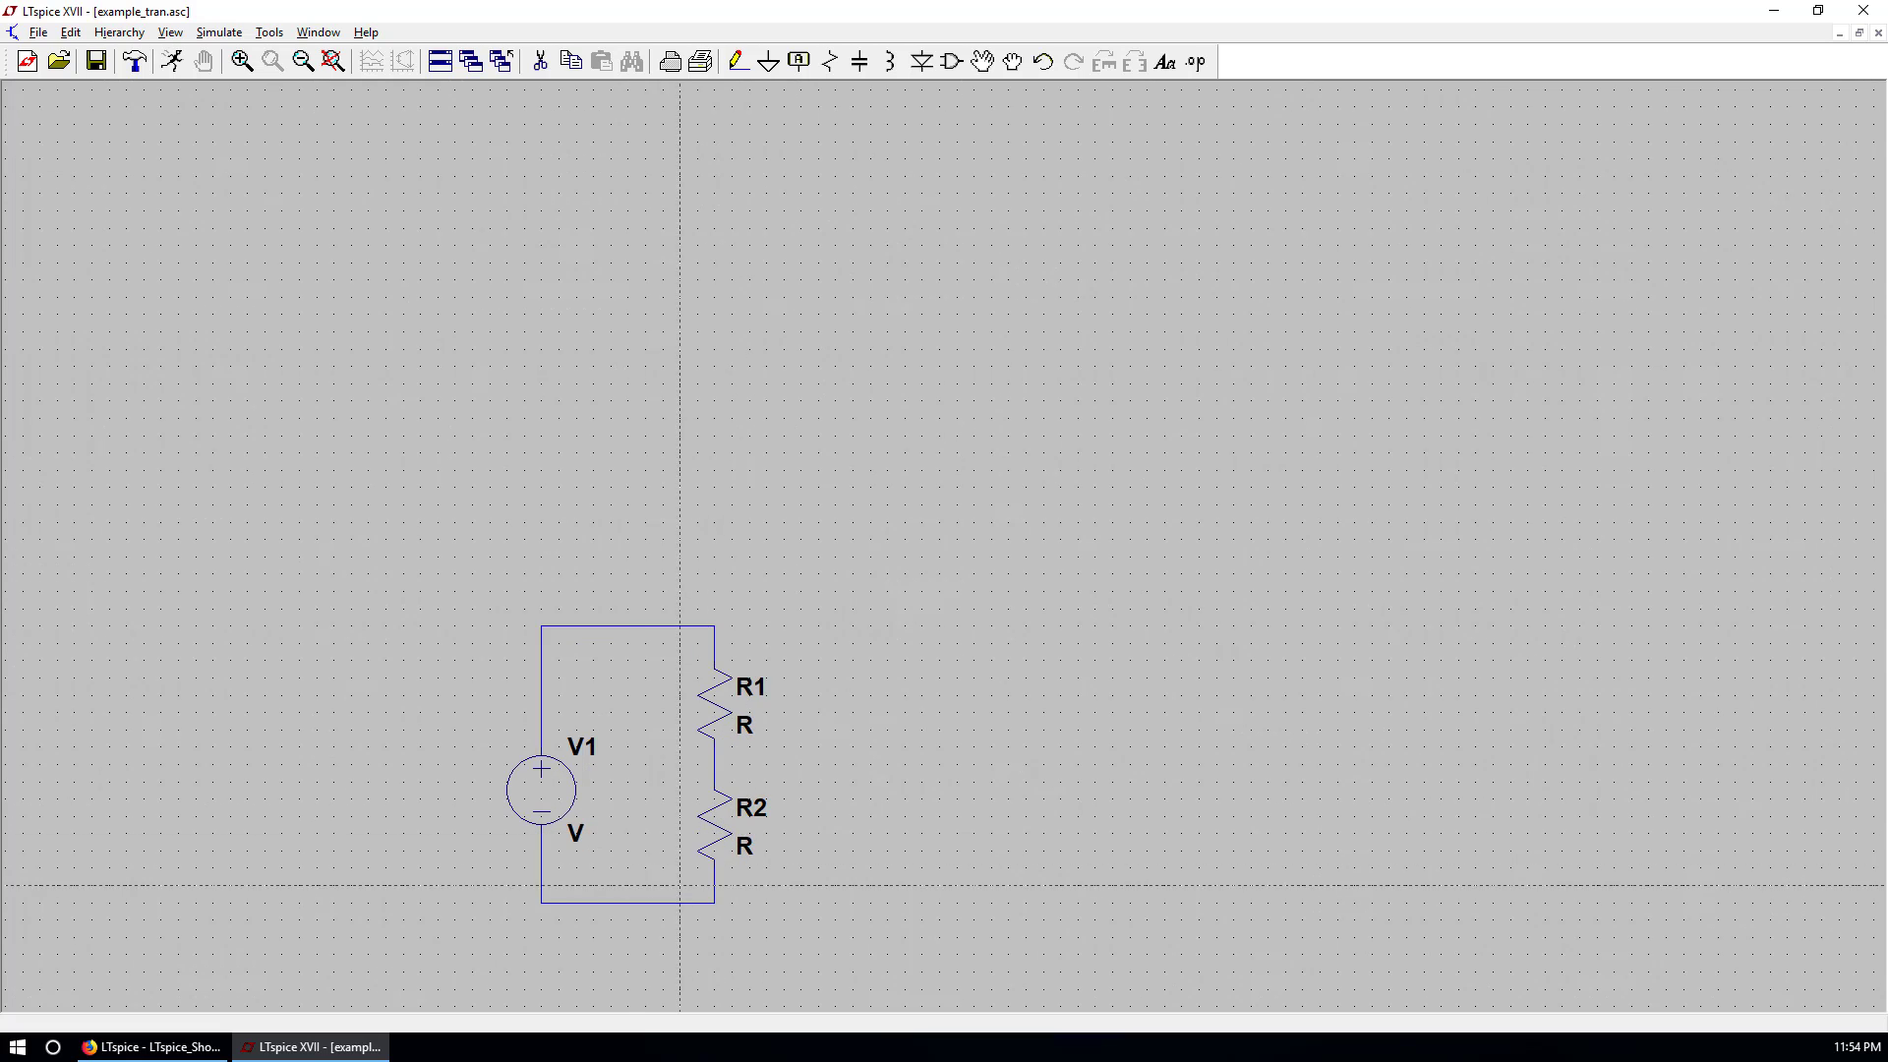
{"action": "left_click", "coordinate": [628, 903]}
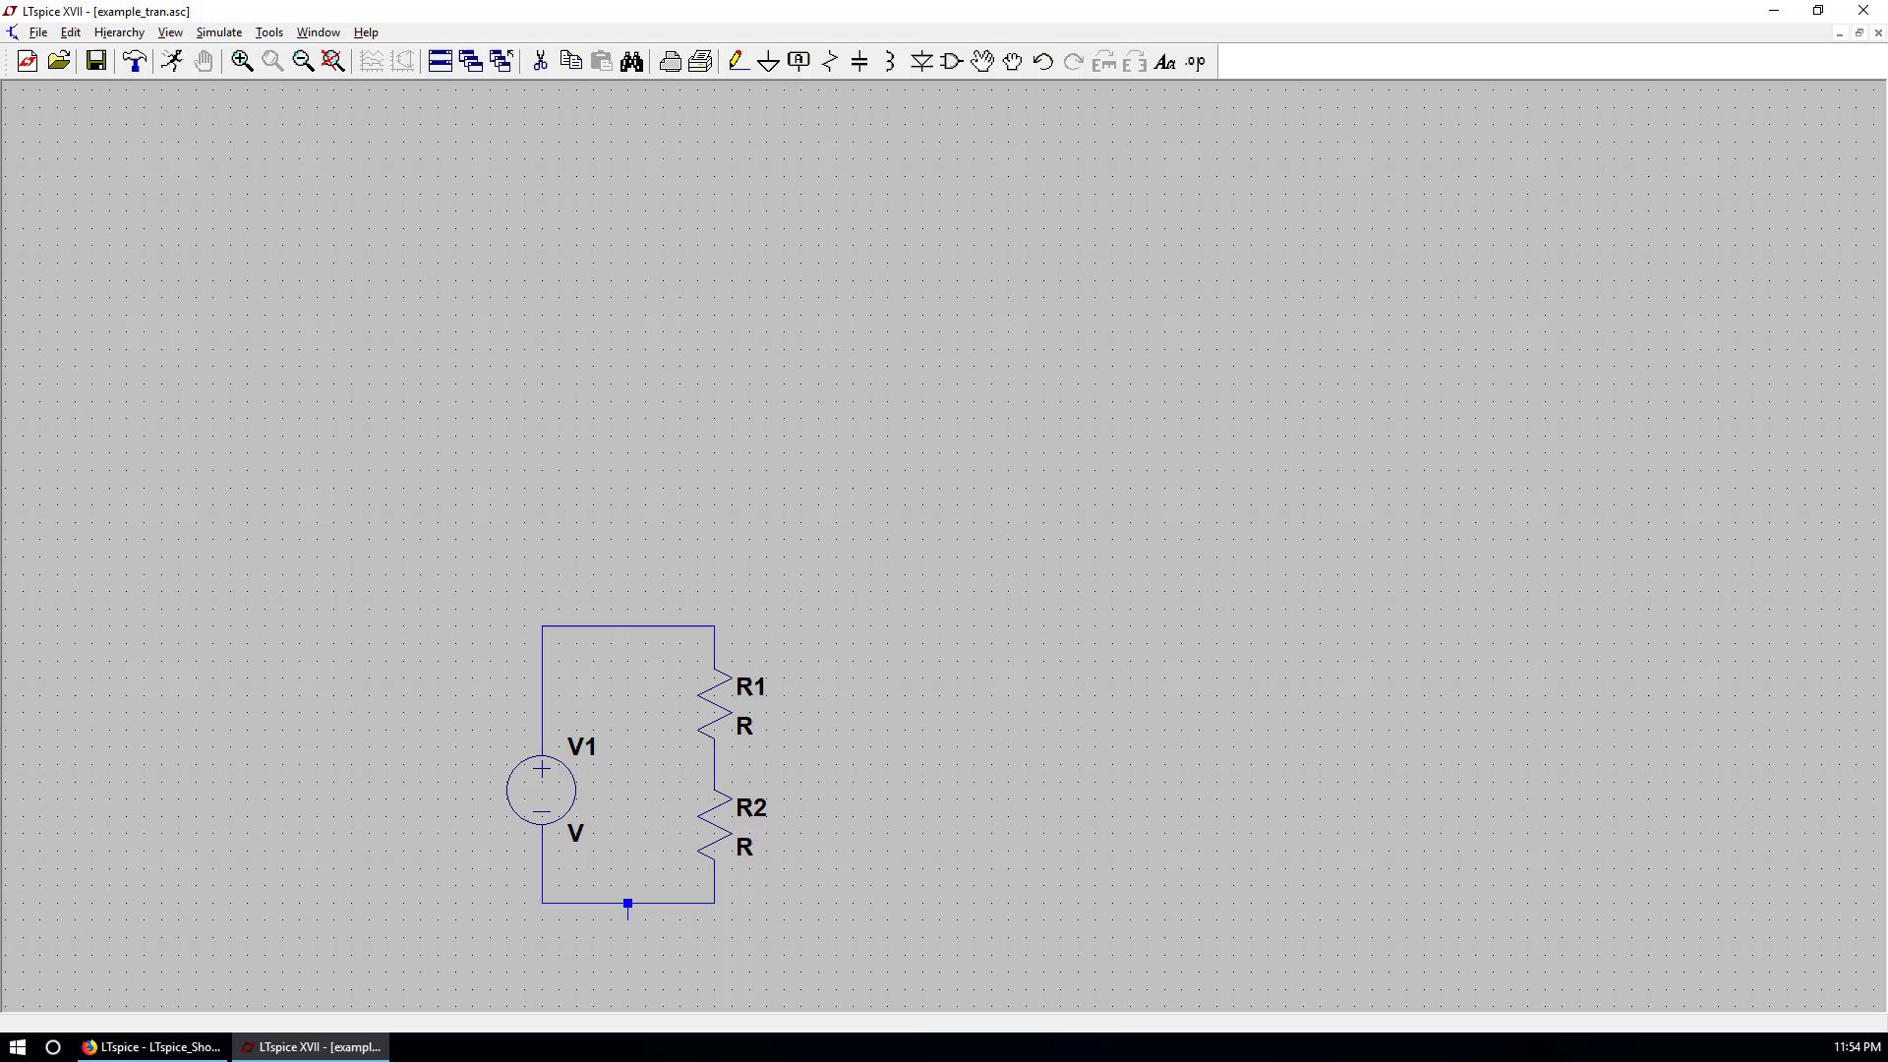
Attach a ground symbol to the bottom wire node of the V1–R1–R2 loop.
{"action": "left_click", "coordinate": [766, 63]}
{"action": "left_click", "coordinate": [627, 917]}
{"action": "left_click_drag", "start_coordinate": [893, 751], "coordinate": [1008, 533]}
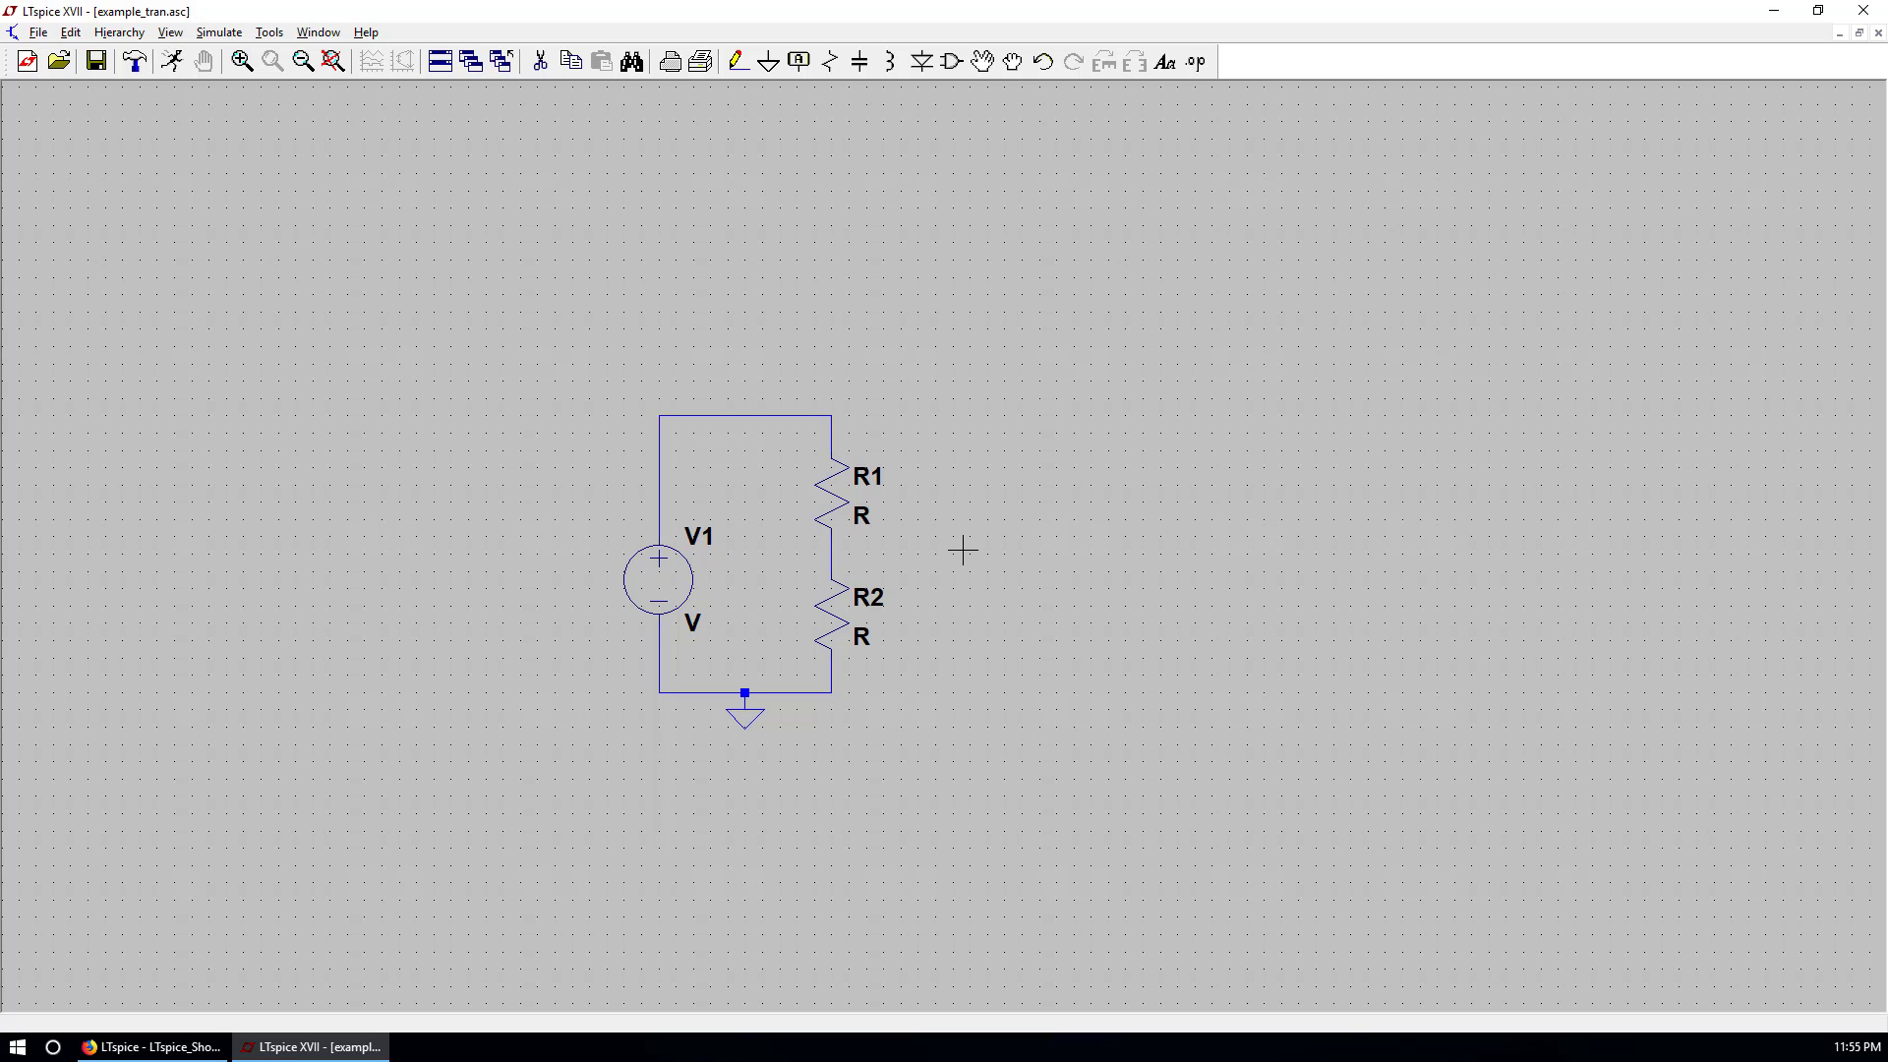
{"action": "scroll", "coordinate": [963, 549], "scroll_direction": "up", "scroll_amount": 5}
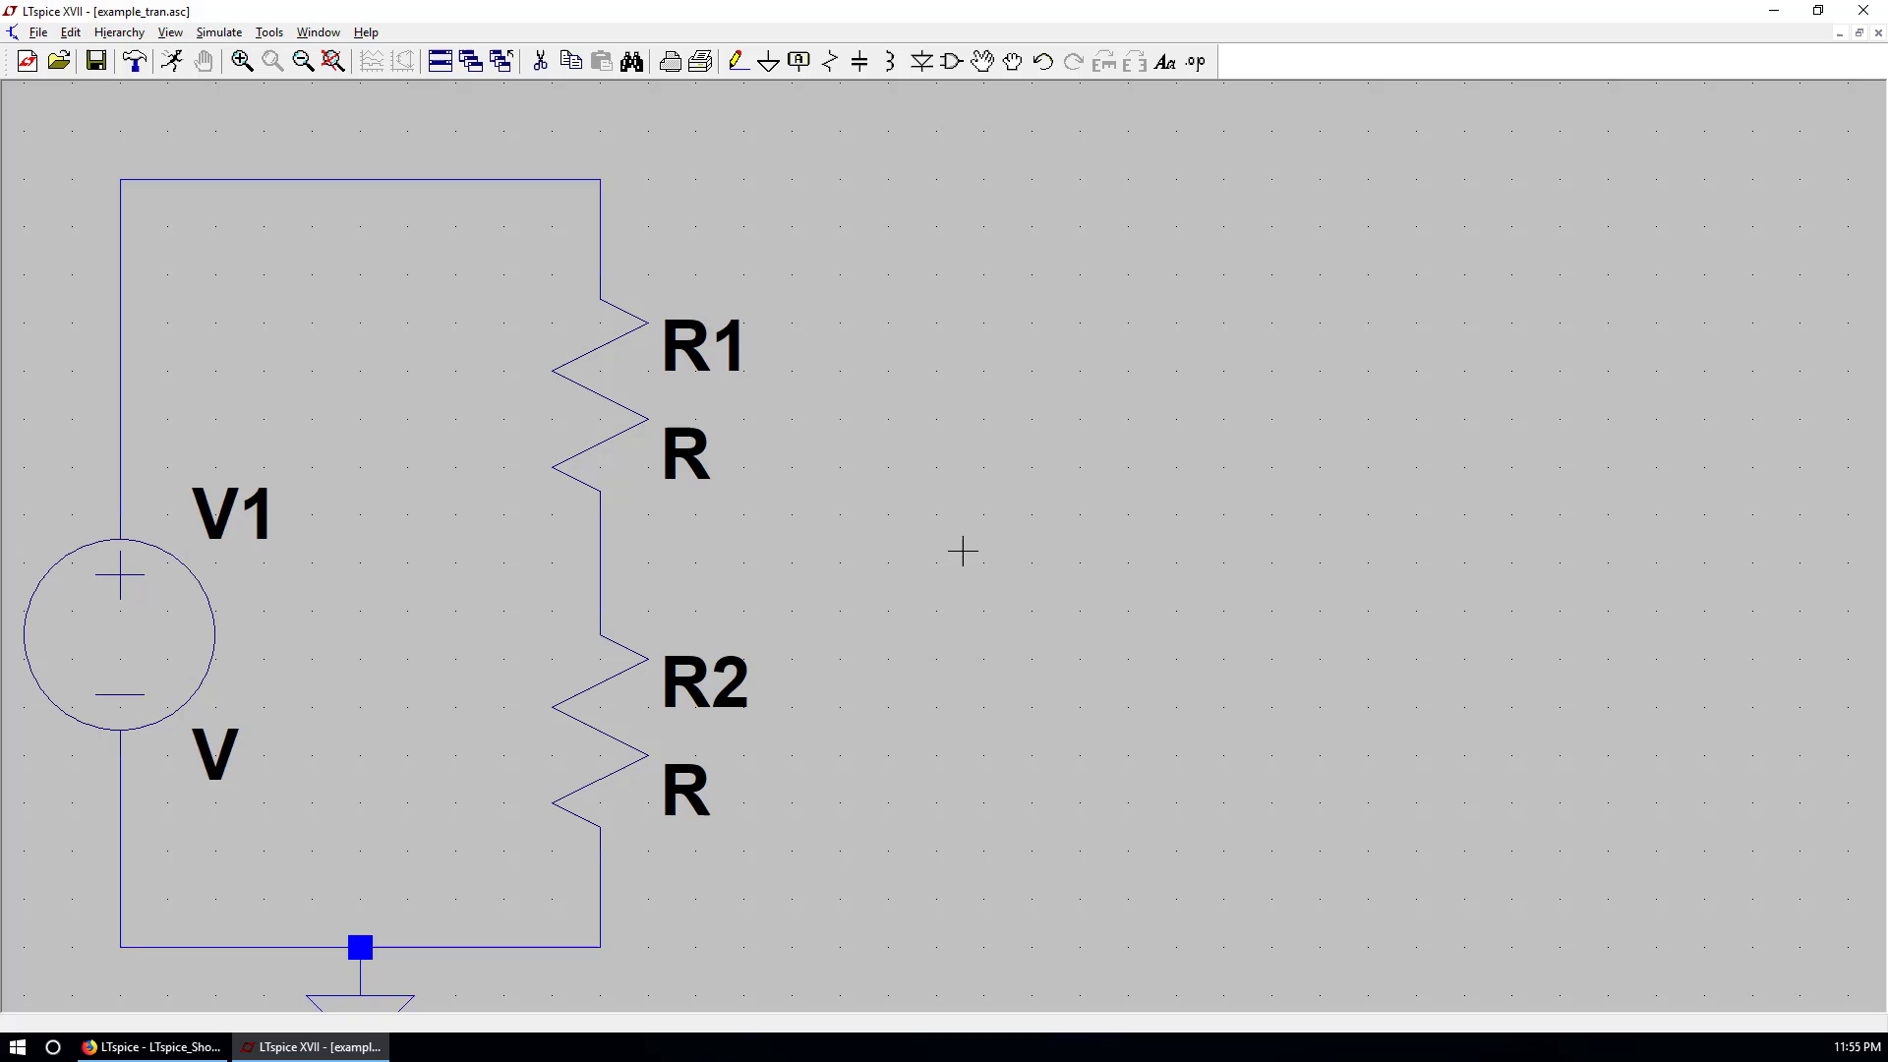
{"action": "scroll", "coordinate": [963, 551], "scroll_direction": "down", "scroll_amount": 4}
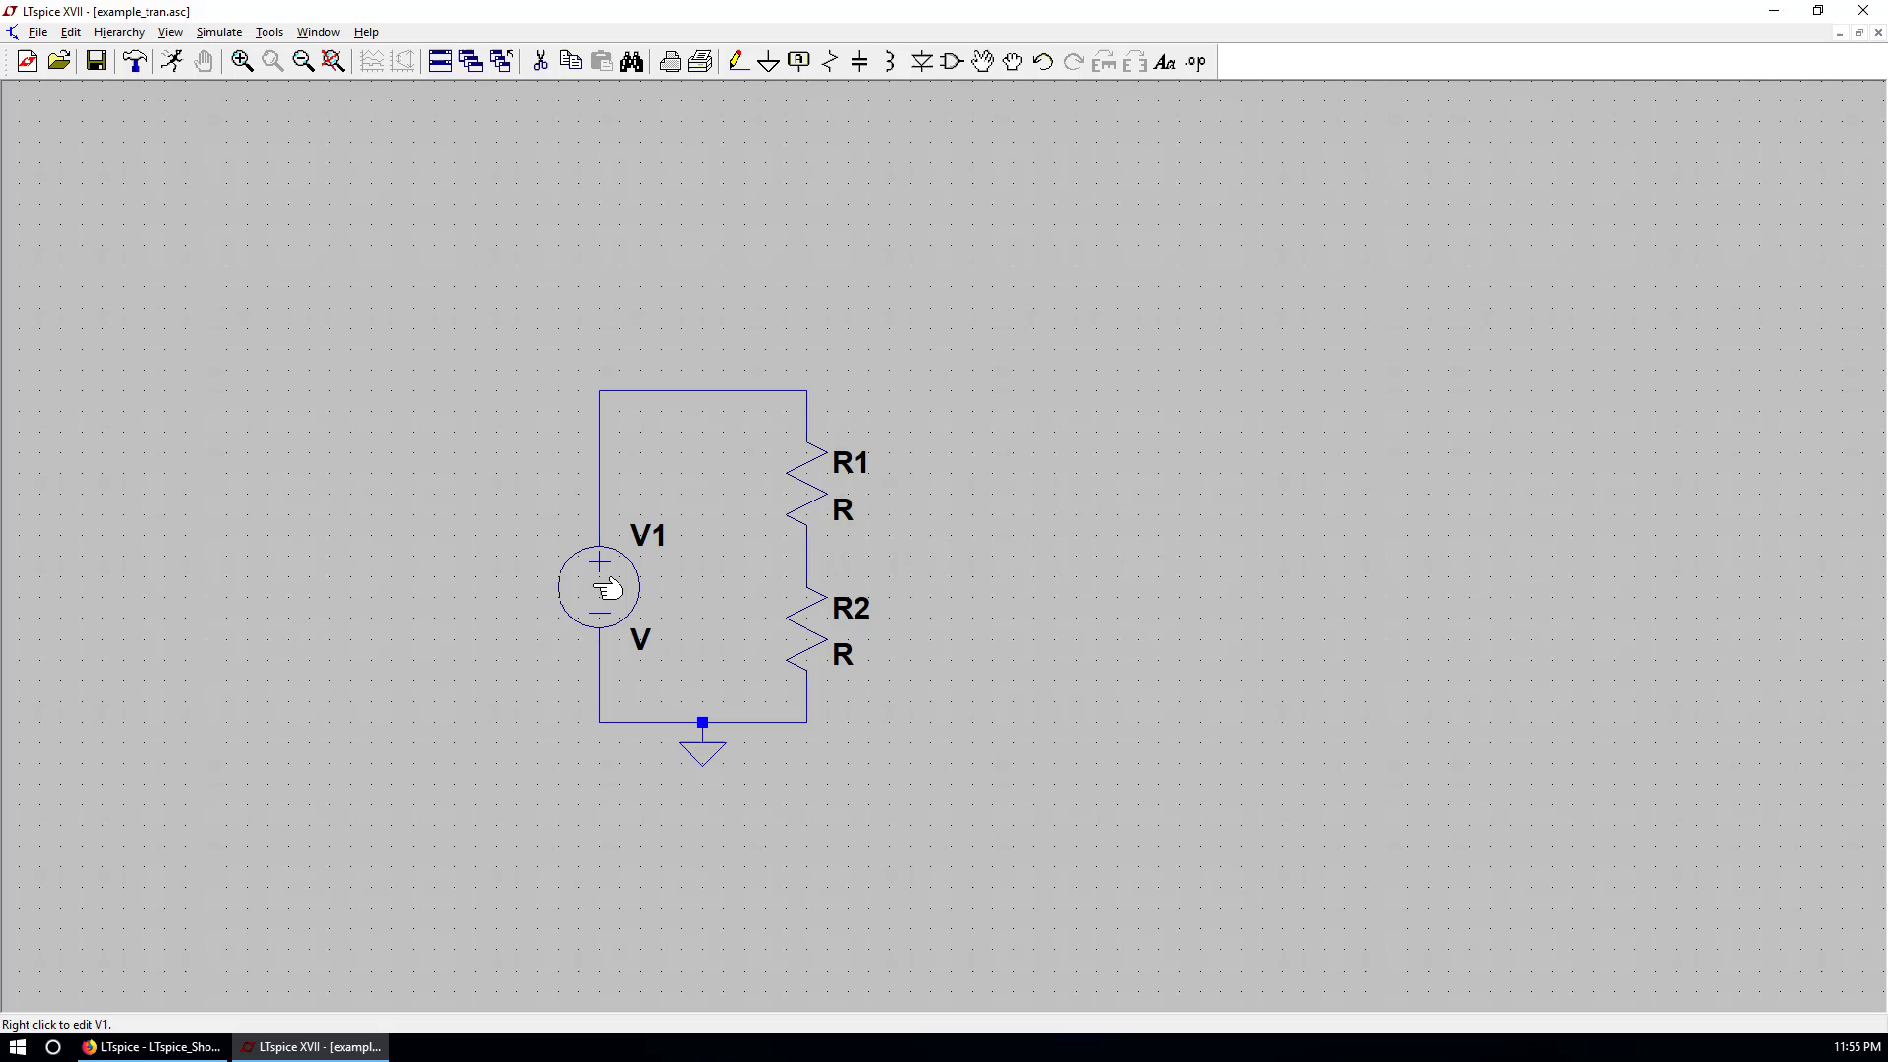
Switch V1 to a PULSE waveform in its advanced source settings.
{"action": "right_click", "coordinate": [607, 588]}
{"action": "left_click_drag", "start_coordinate": [813, 472], "coordinate": [937, 473]}
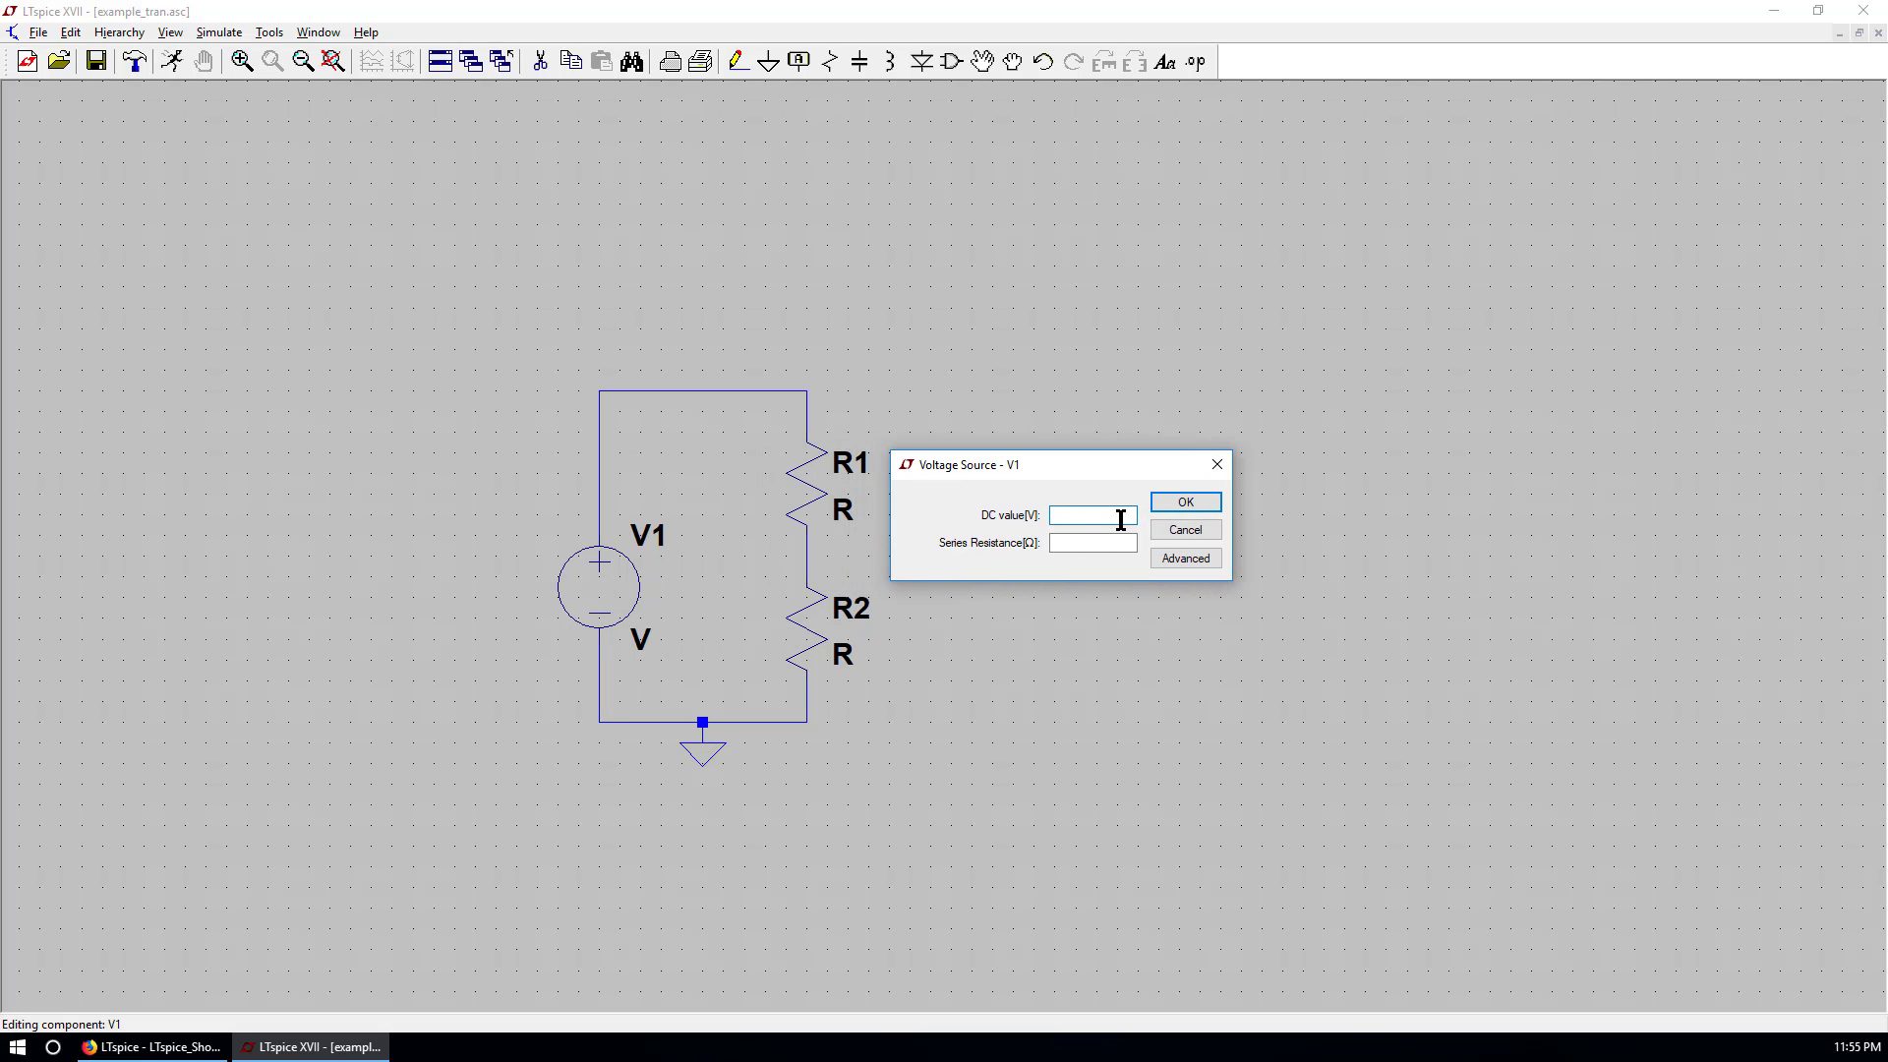
{"action": "left_click", "coordinate": [1187, 559]}
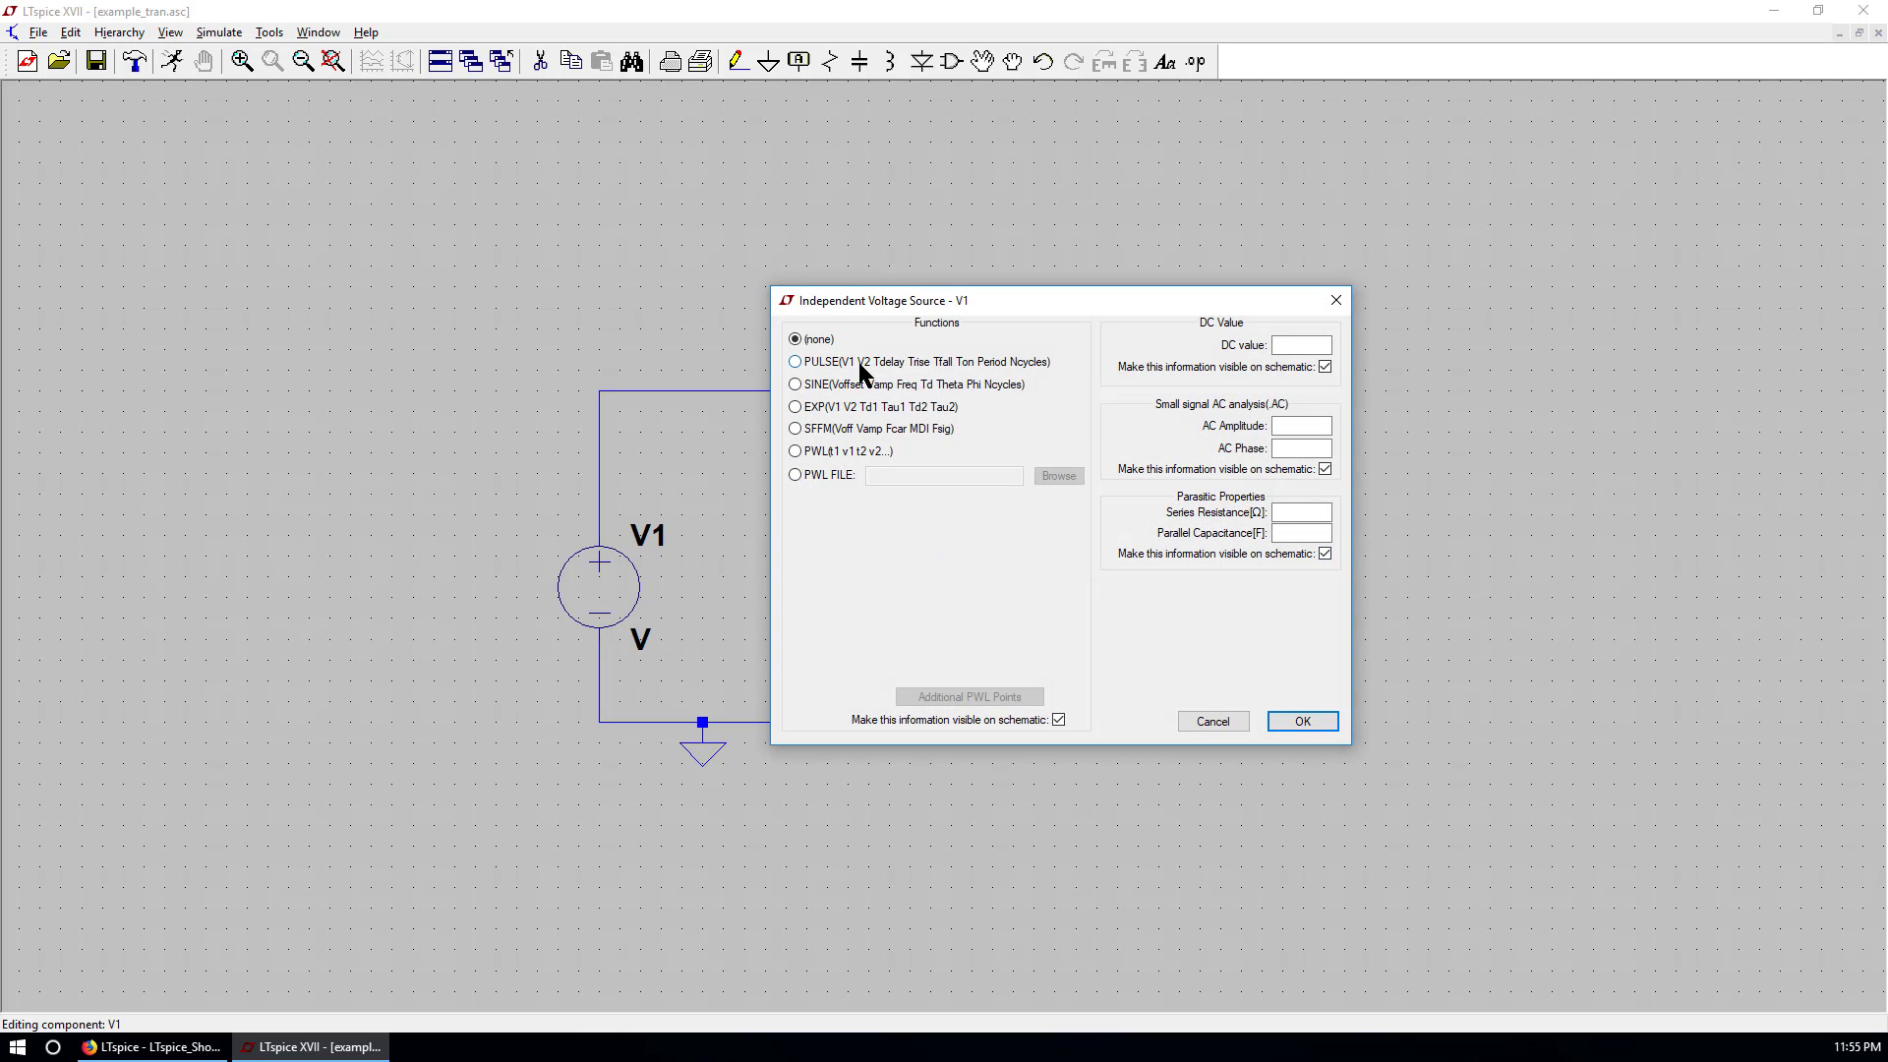
{"action": "left_click", "coordinate": [796, 362]}
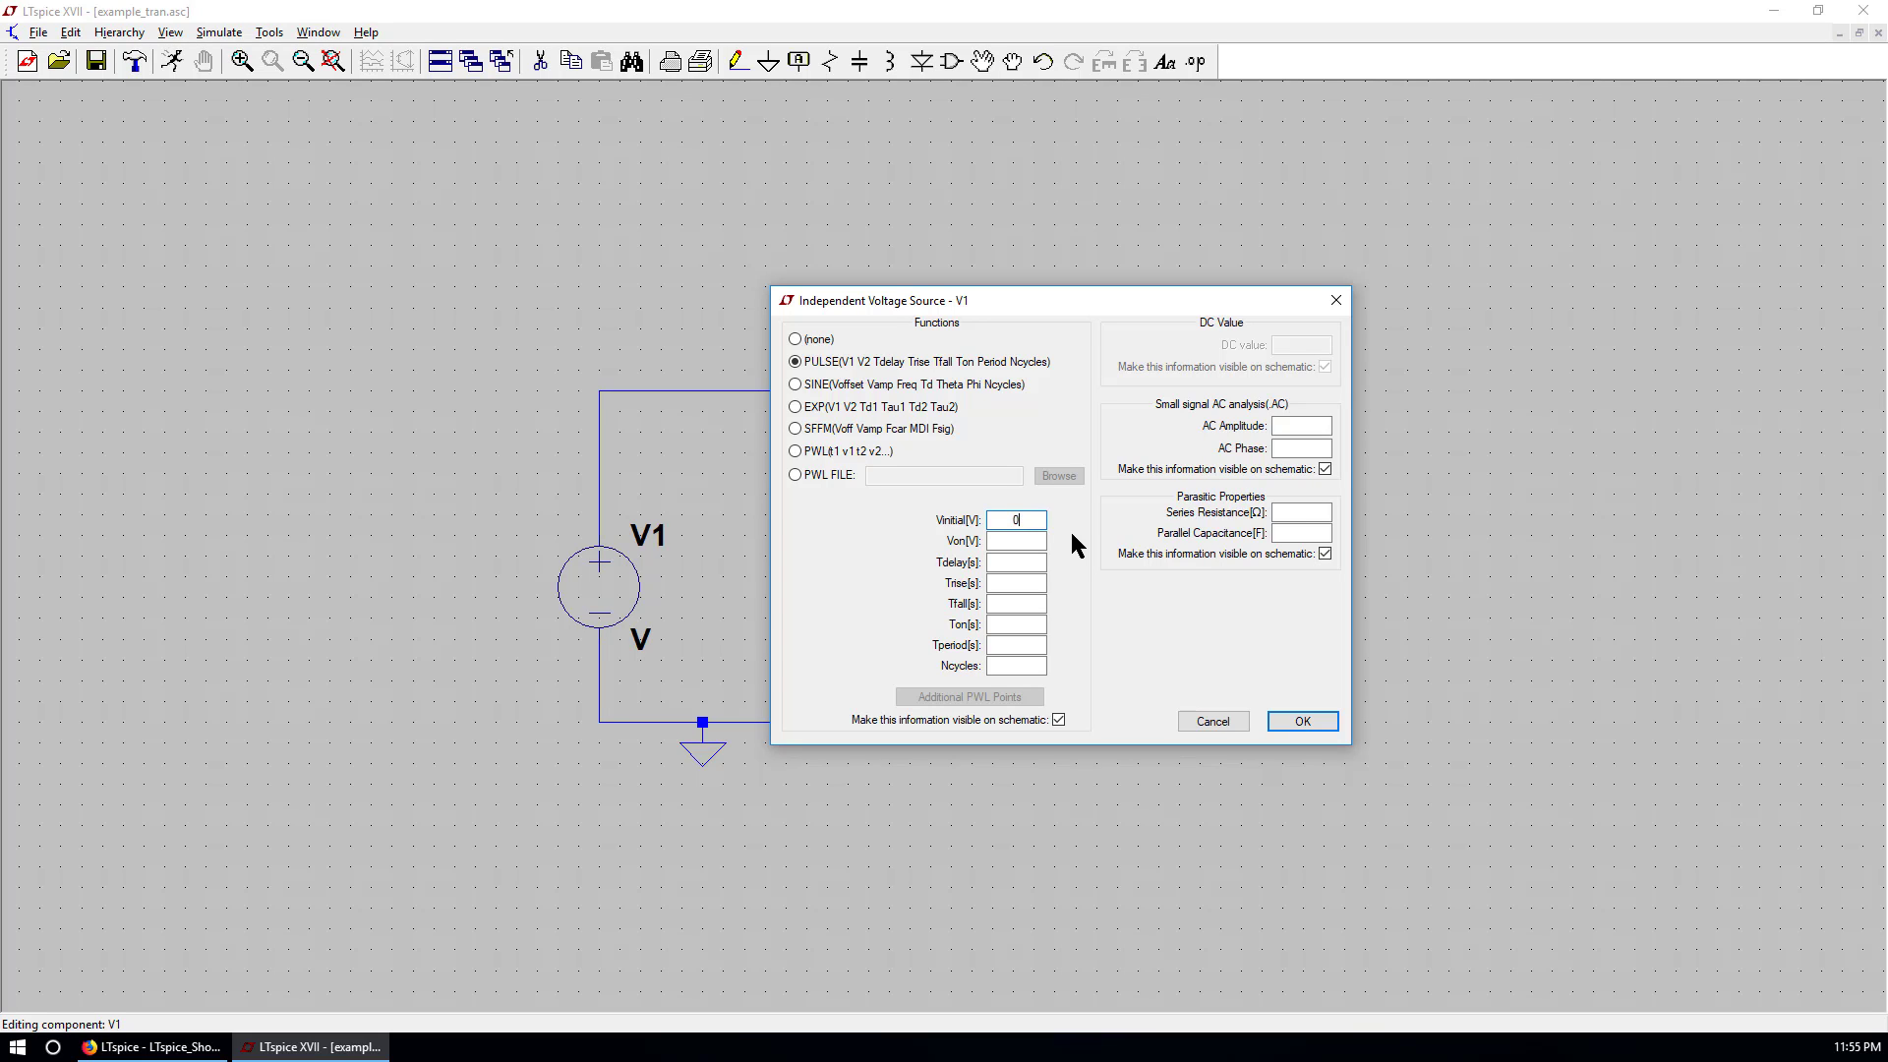
Enter Vinitial 0, Von 20, Tdelay 1m, Trise 1n, Tfall 1n and apply to V1.
{"action": "type", "text": "V"}
{"action": "key", "text": "Tab"}
{"action": "type", "text": "20"}
{"action": "double_click", "coordinate": [1032, 519]}
{"action": "type", "text": "0"}
{"action": "left_click", "coordinate": [1016, 567]}
{"action": "type", "text": "n"}
{"action": "key", "text": "Tab"}
{"action": "left_click", "coordinate": [1031, 645]}
{"action": "left_click", "coordinate": [1295, 722]}
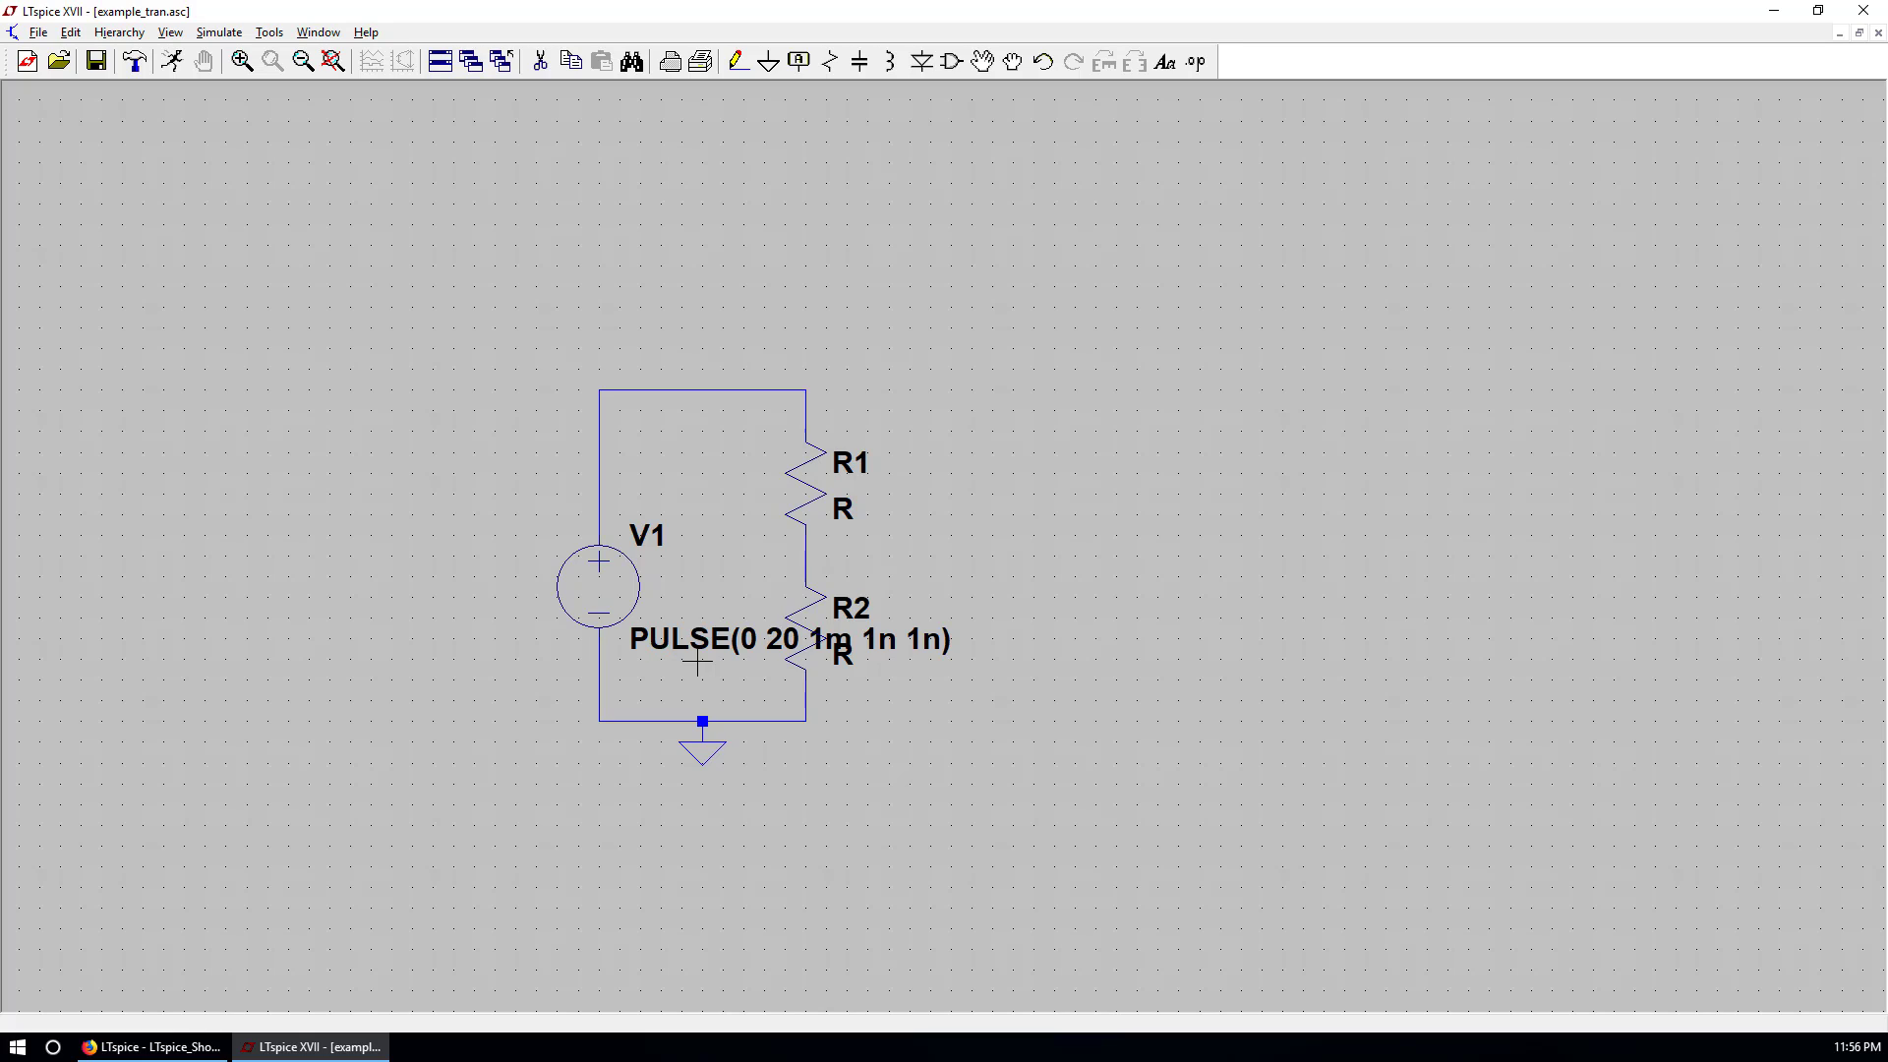
Move V1's PULSE label to the left of the source, leaving V1 in place.
{"action": "left_click", "coordinate": [983, 61]}
{"action": "left_click", "coordinate": [704, 634]}
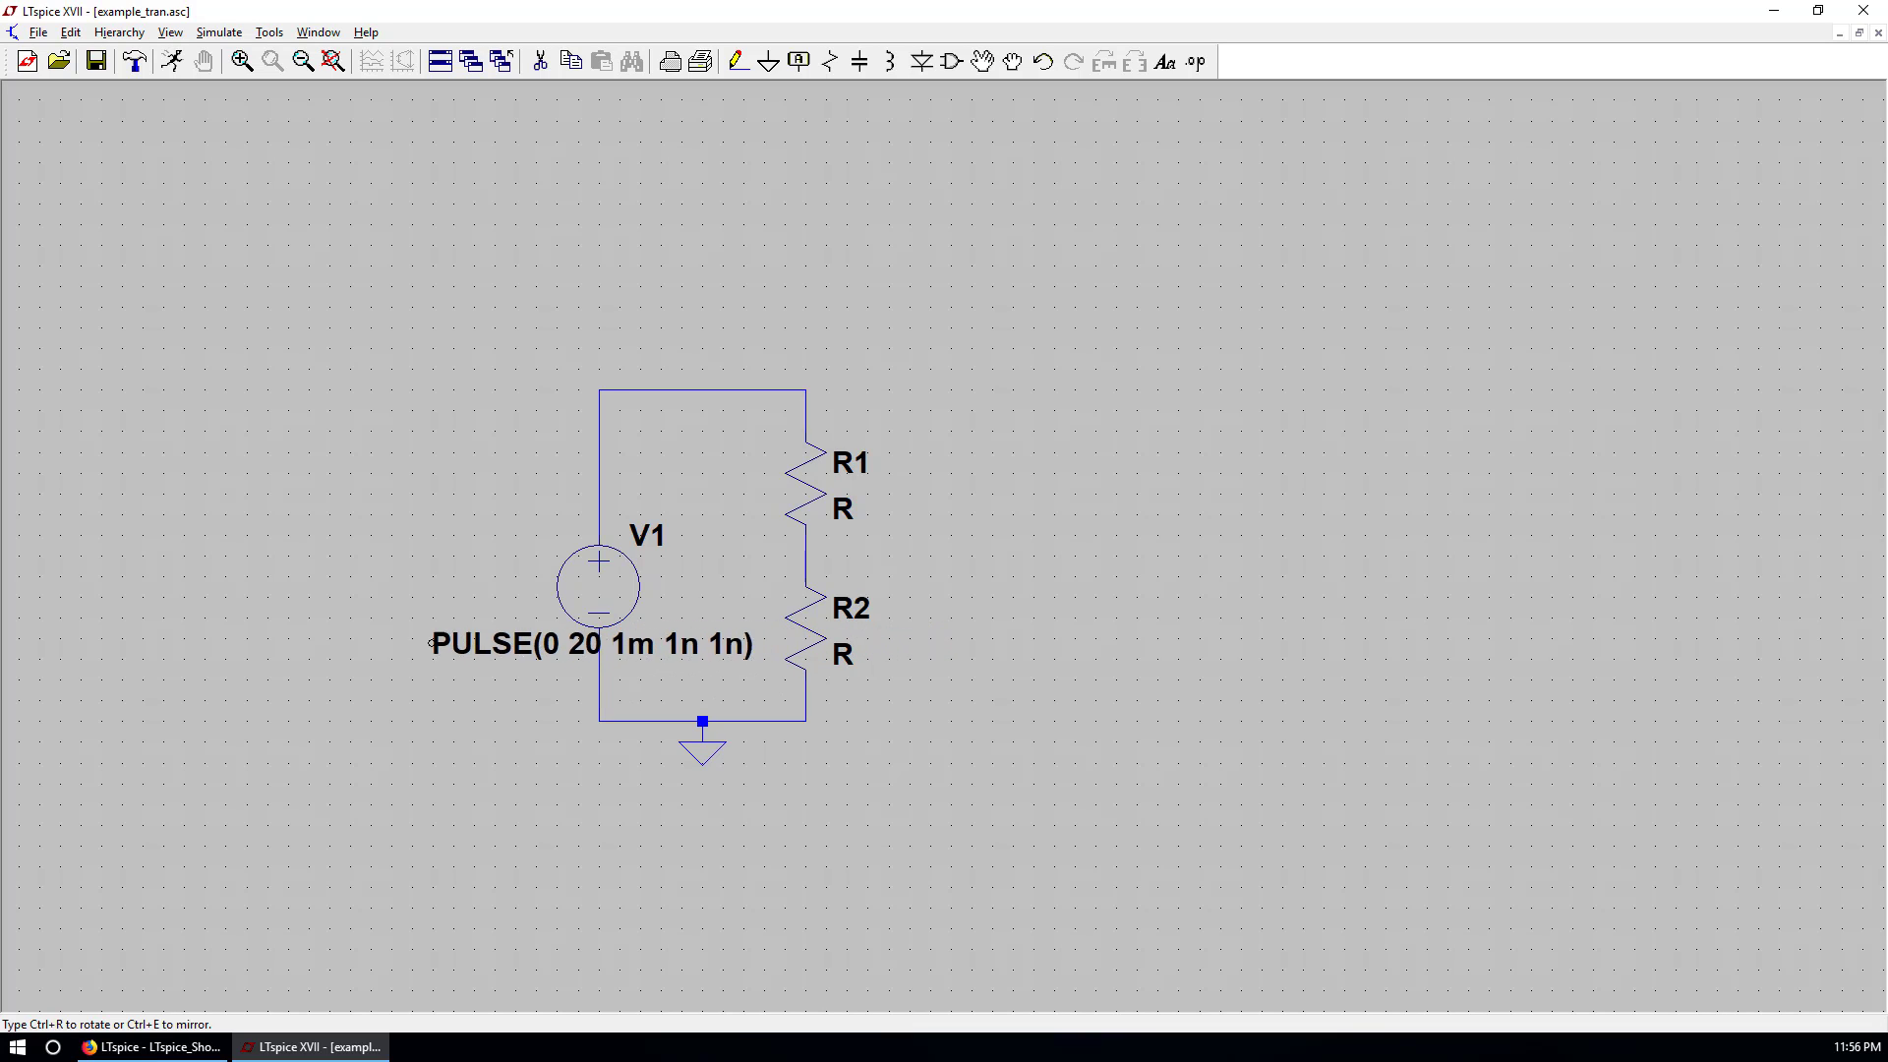
{"action": "left_click", "coordinate": [417, 650]}
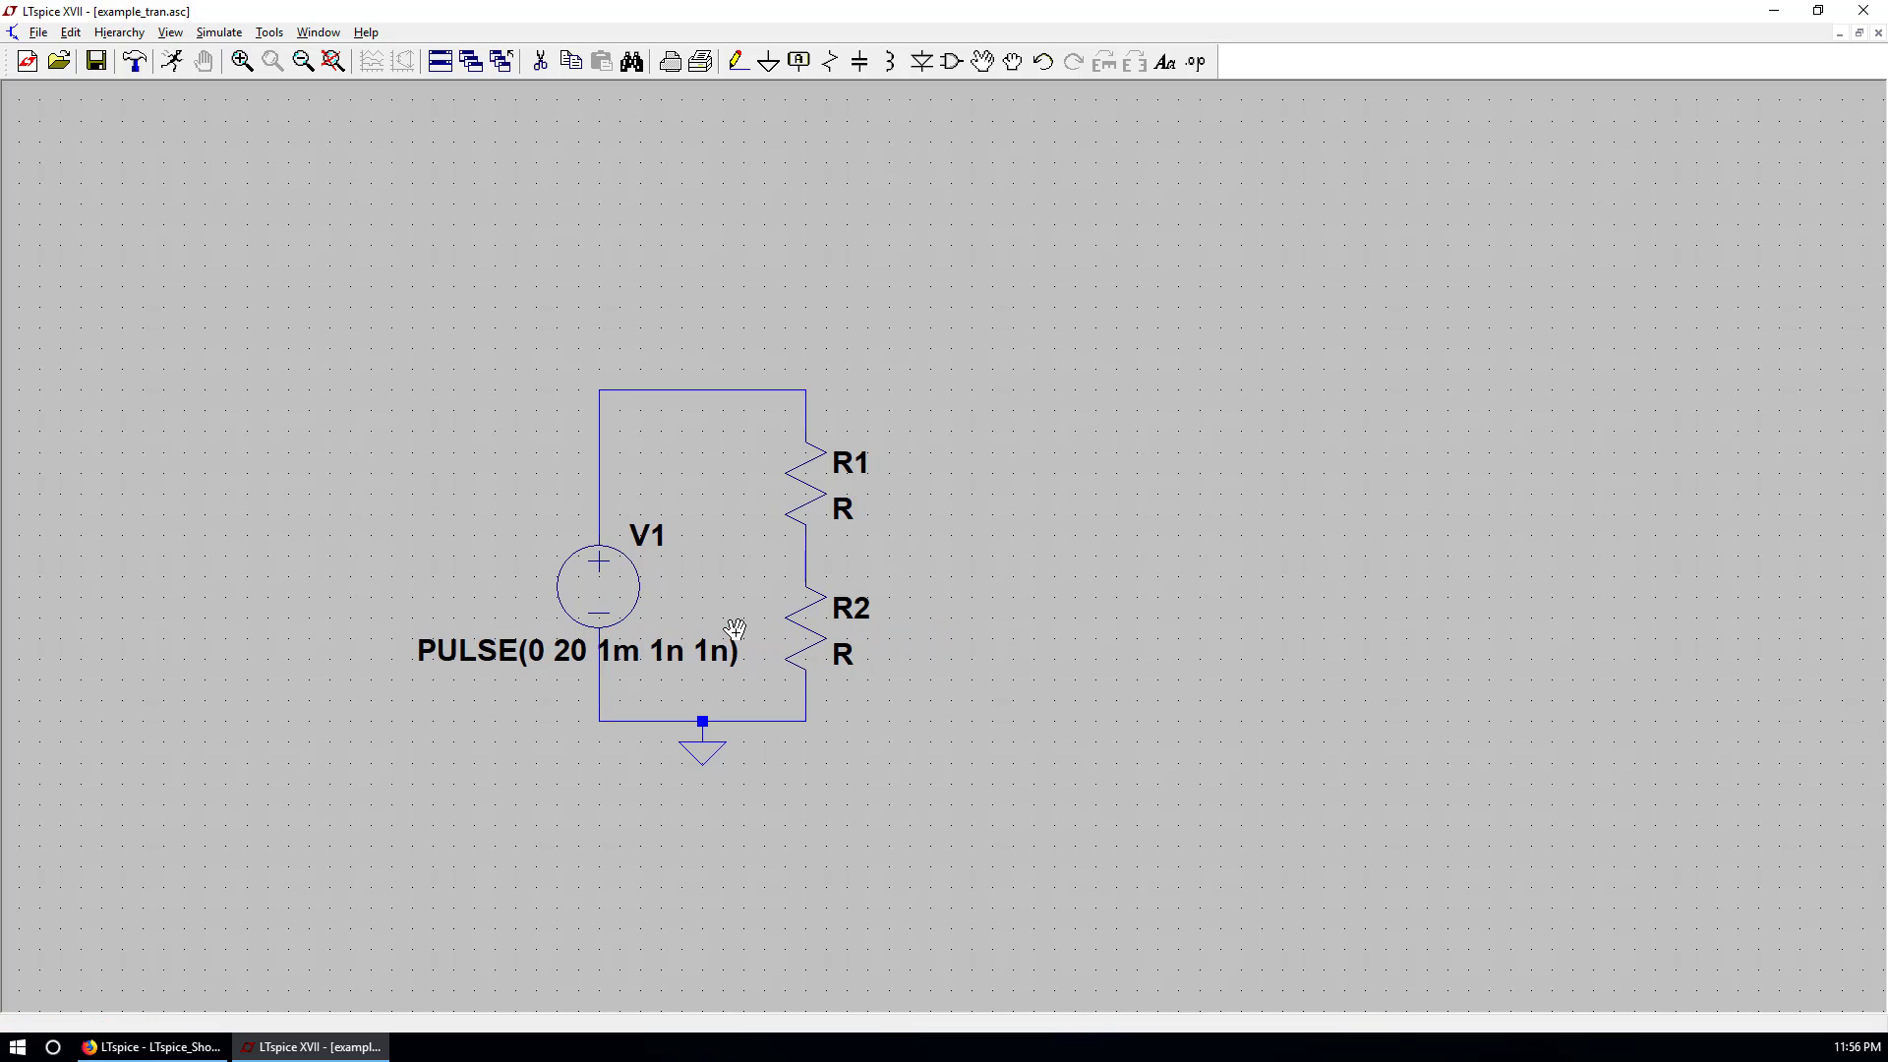
{"action": "left_click", "coordinate": [595, 588]}
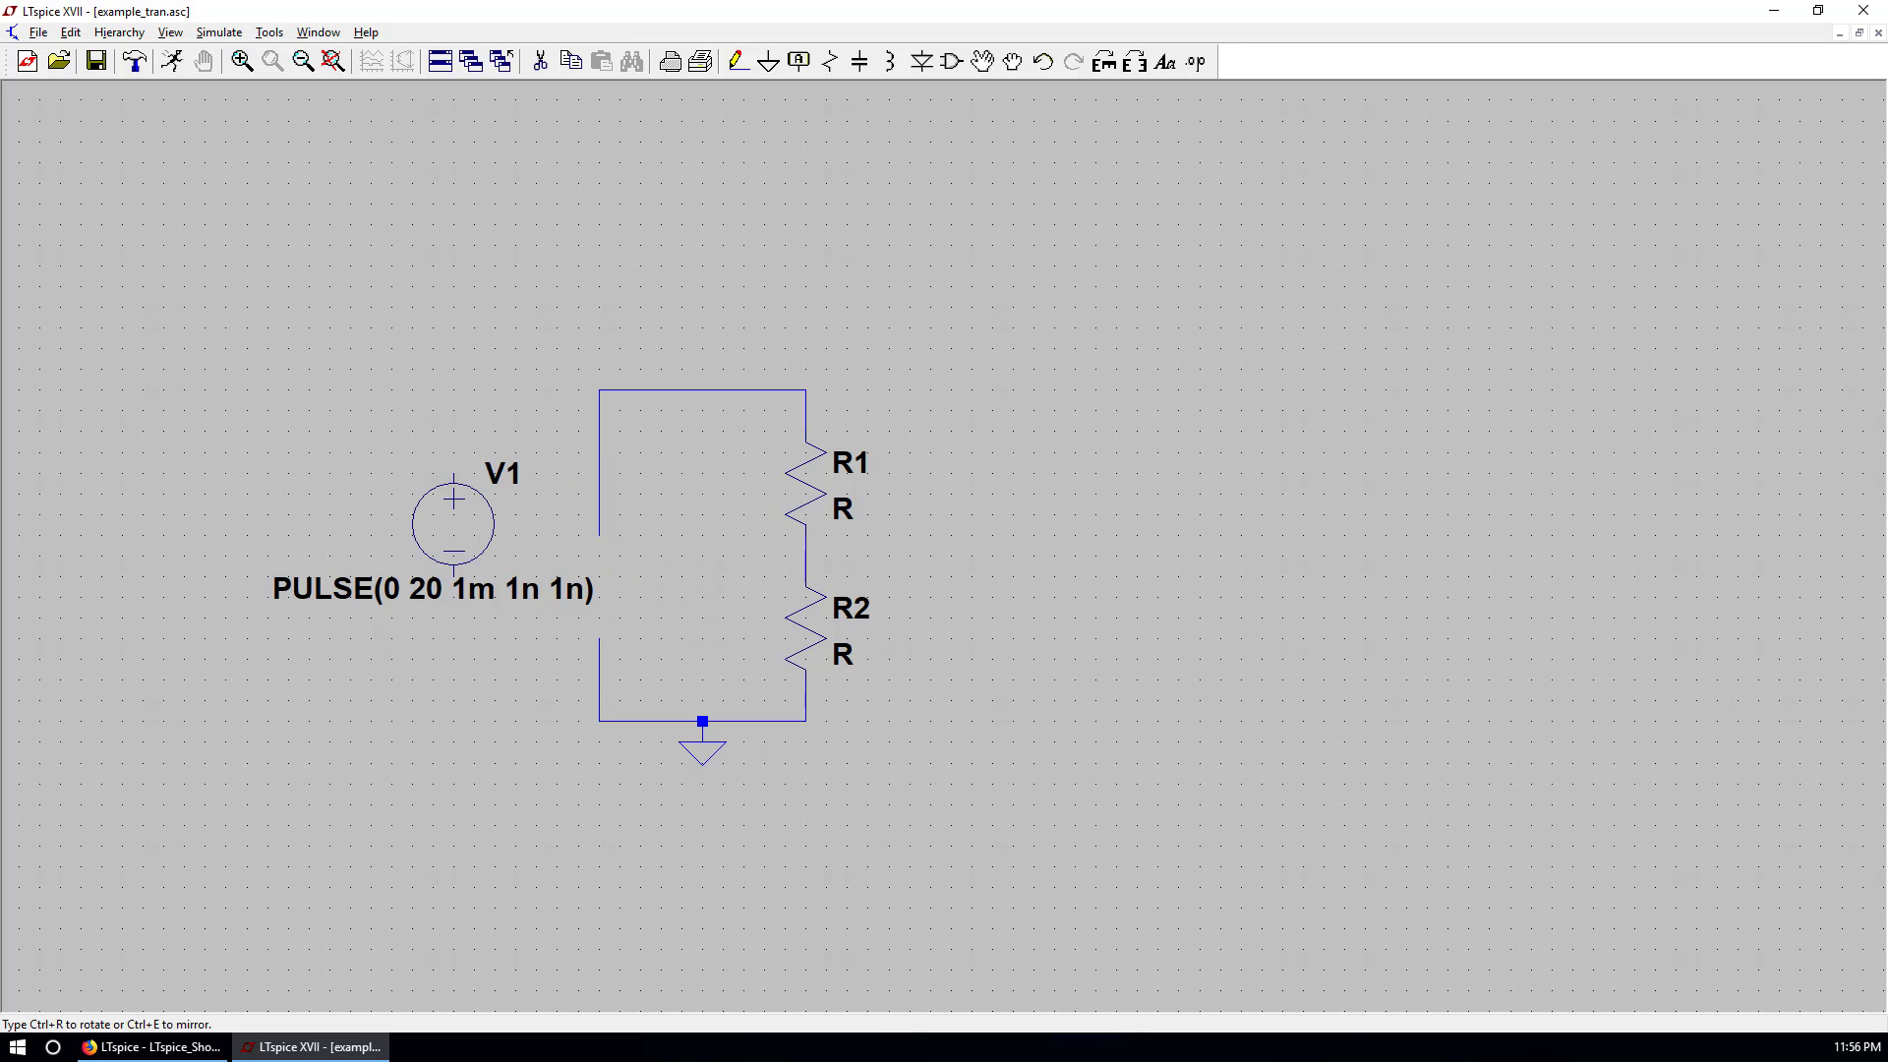
{"action": "left_click", "coordinate": [590, 582]}
{"action": "left_click", "coordinate": [590, 581]}
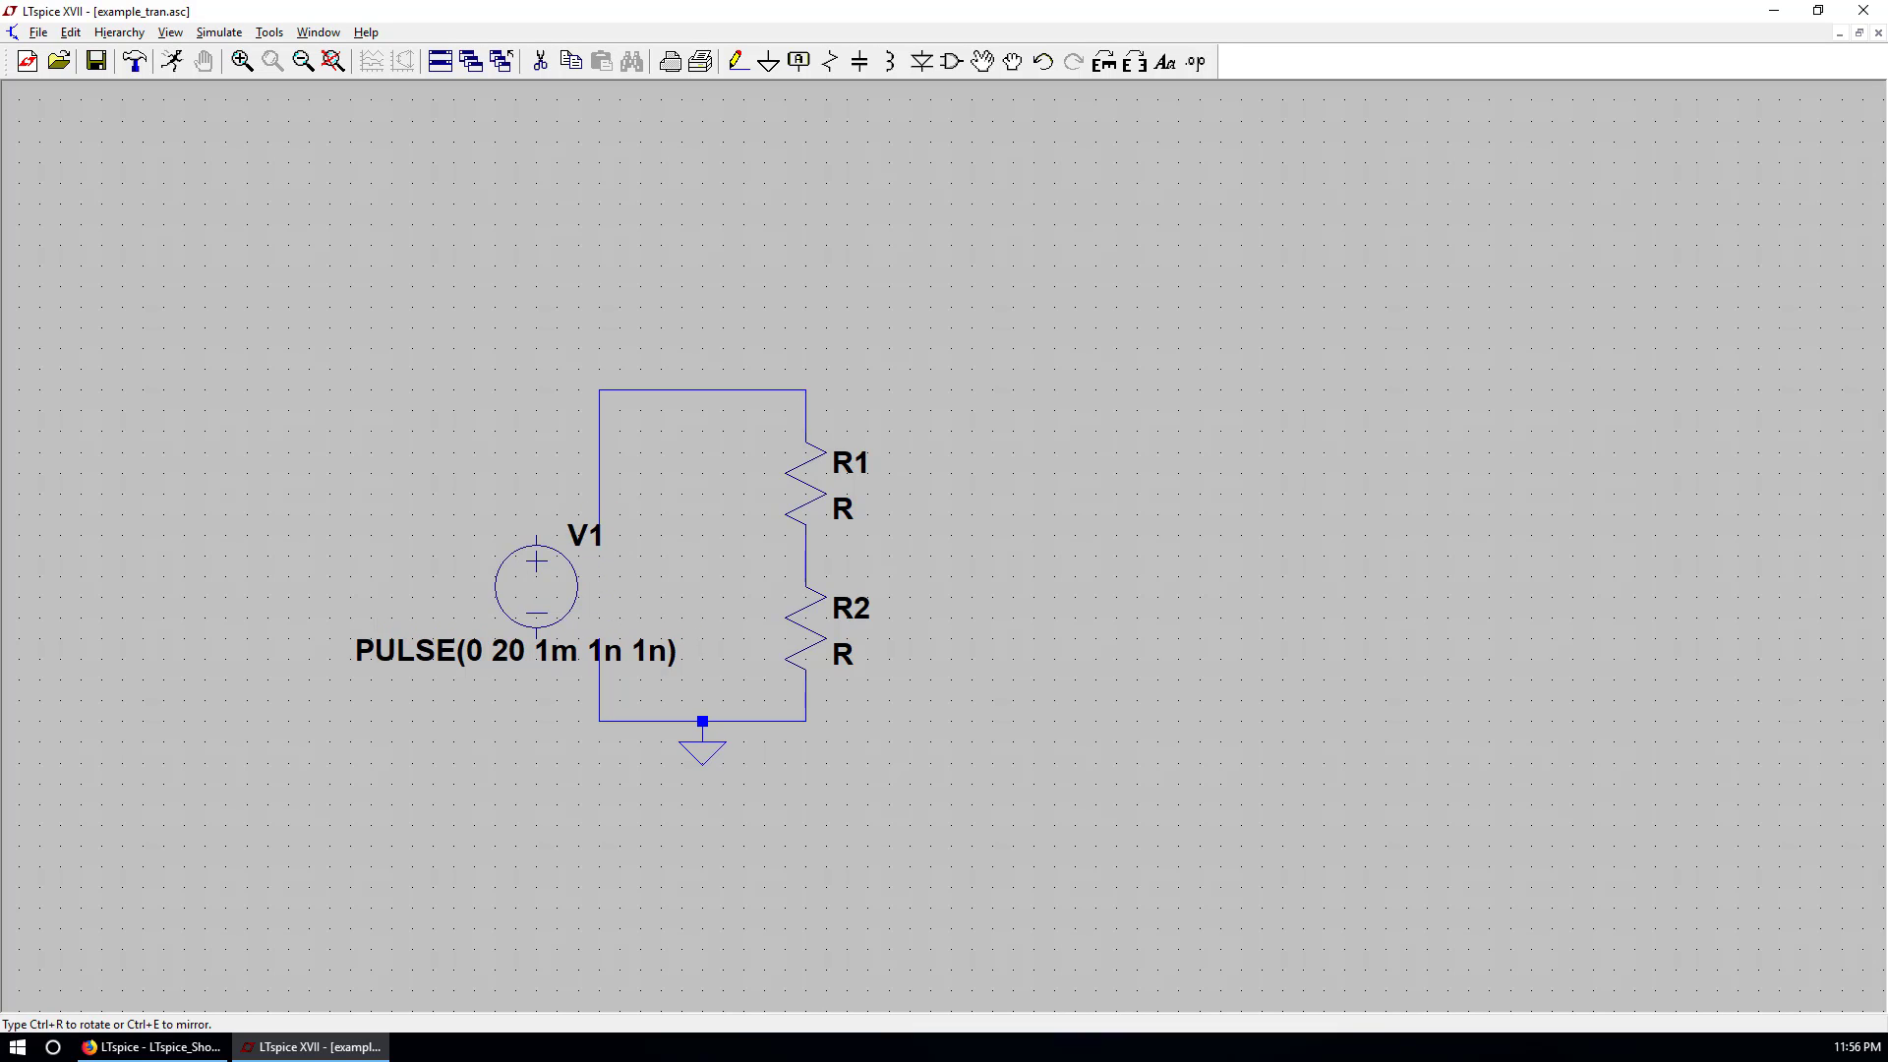
{"action": "key", "text": "Escape"}
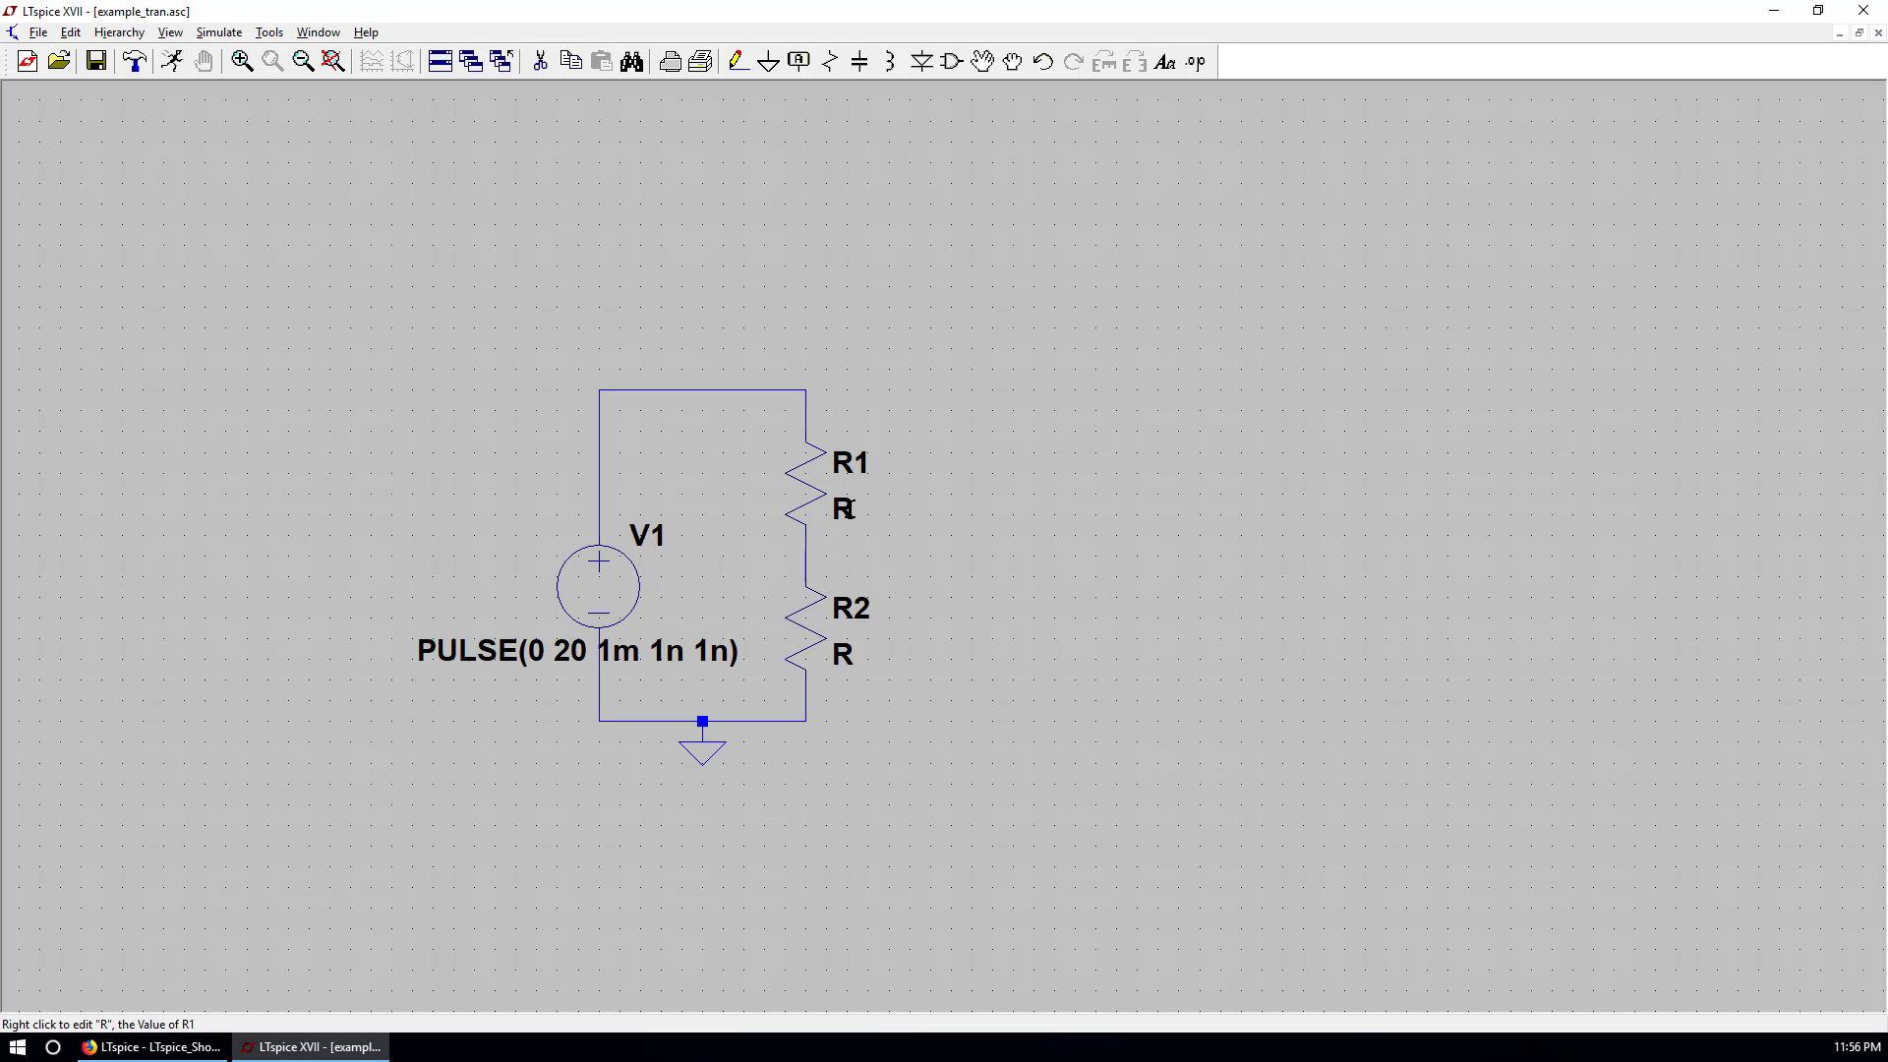
Set R1's resistance value to 90k.
{"action": "right_click", "coordinate": [850, 508]}
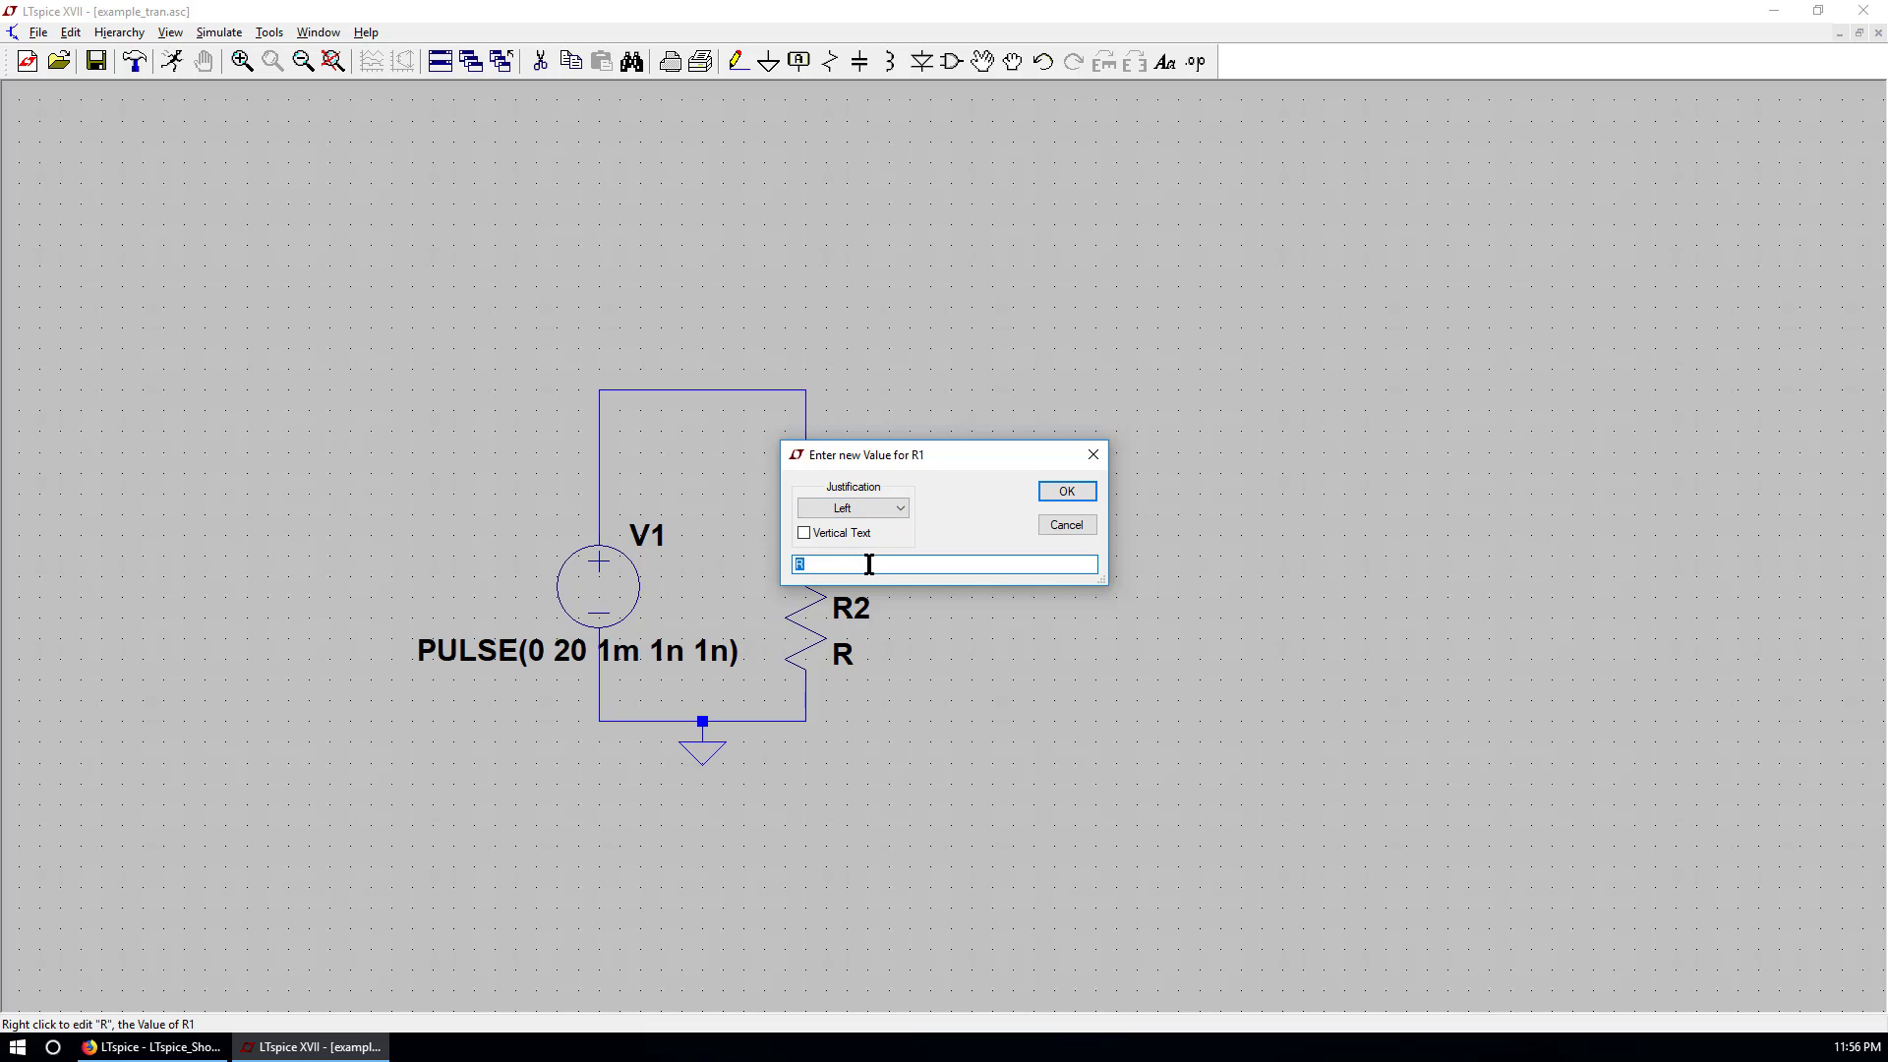
{"action": "type", "text": "90k"}
{"action": "key", "text": "Return"}
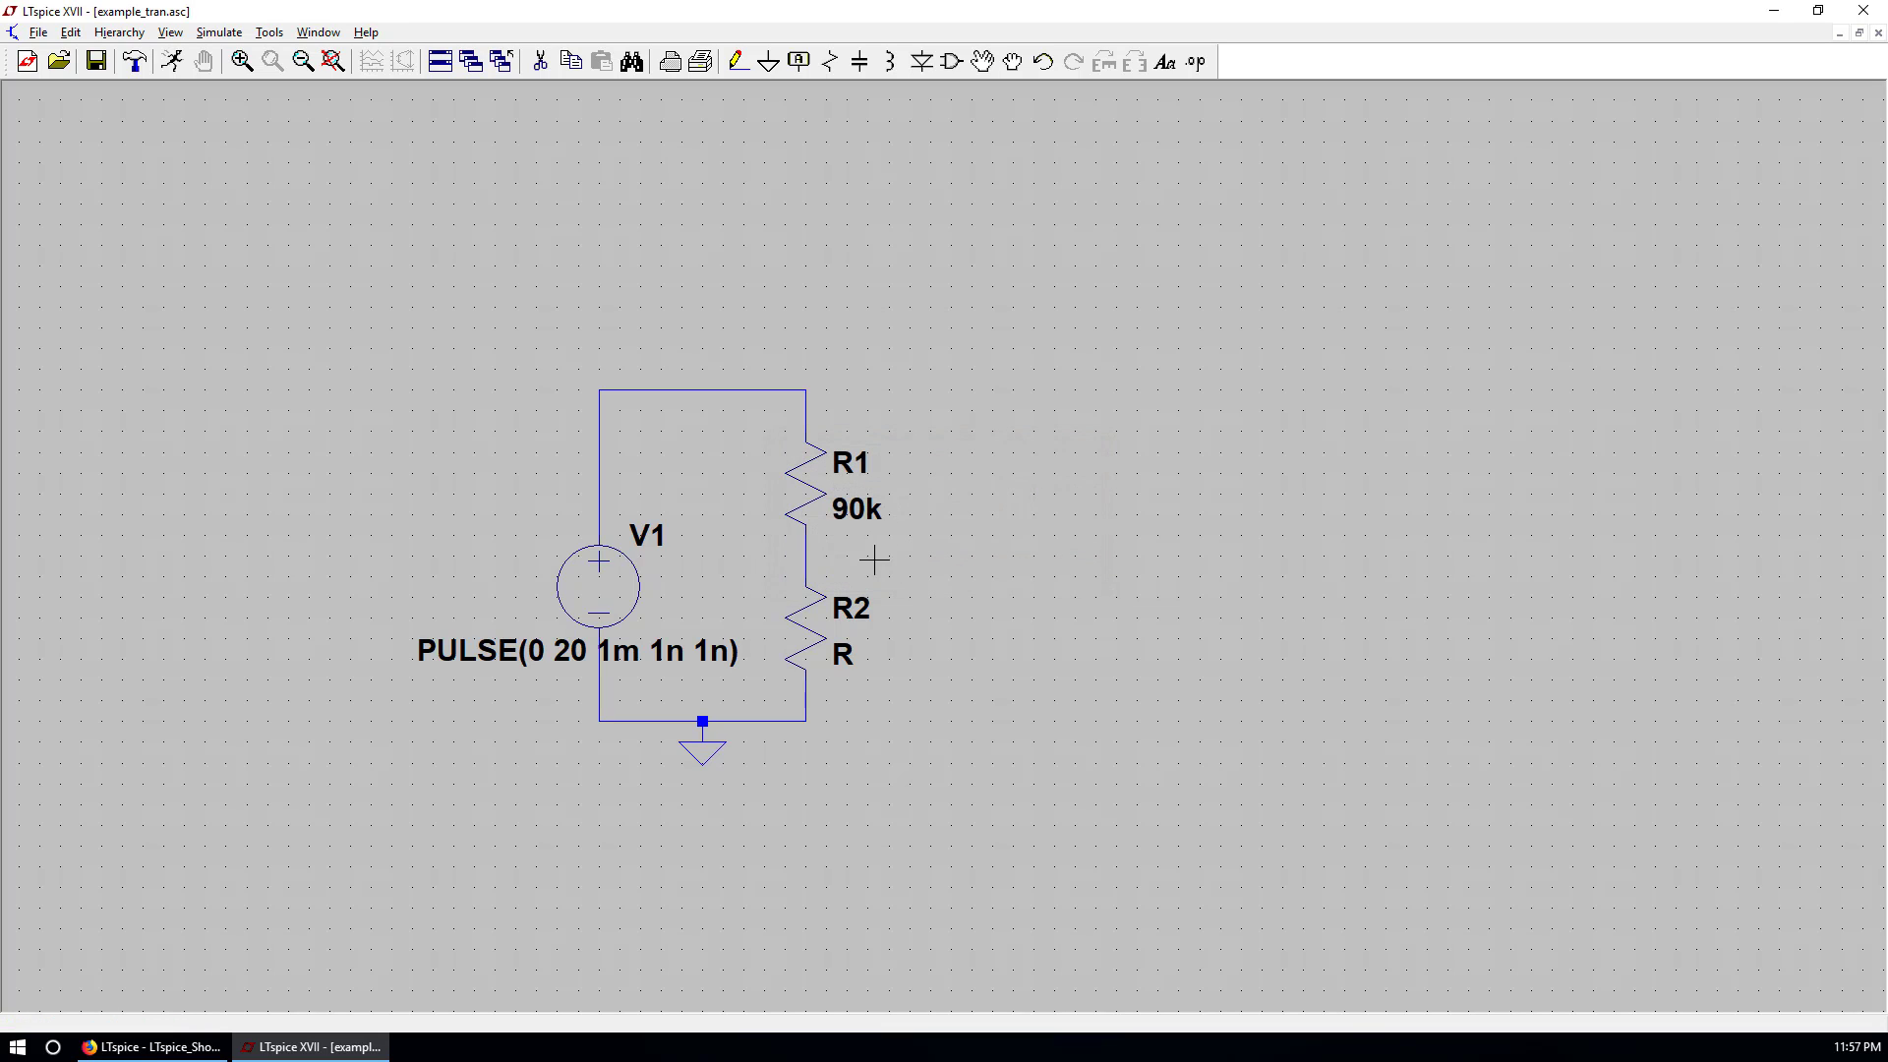
{"action": "right_click", "coordinate": [853, 510]}
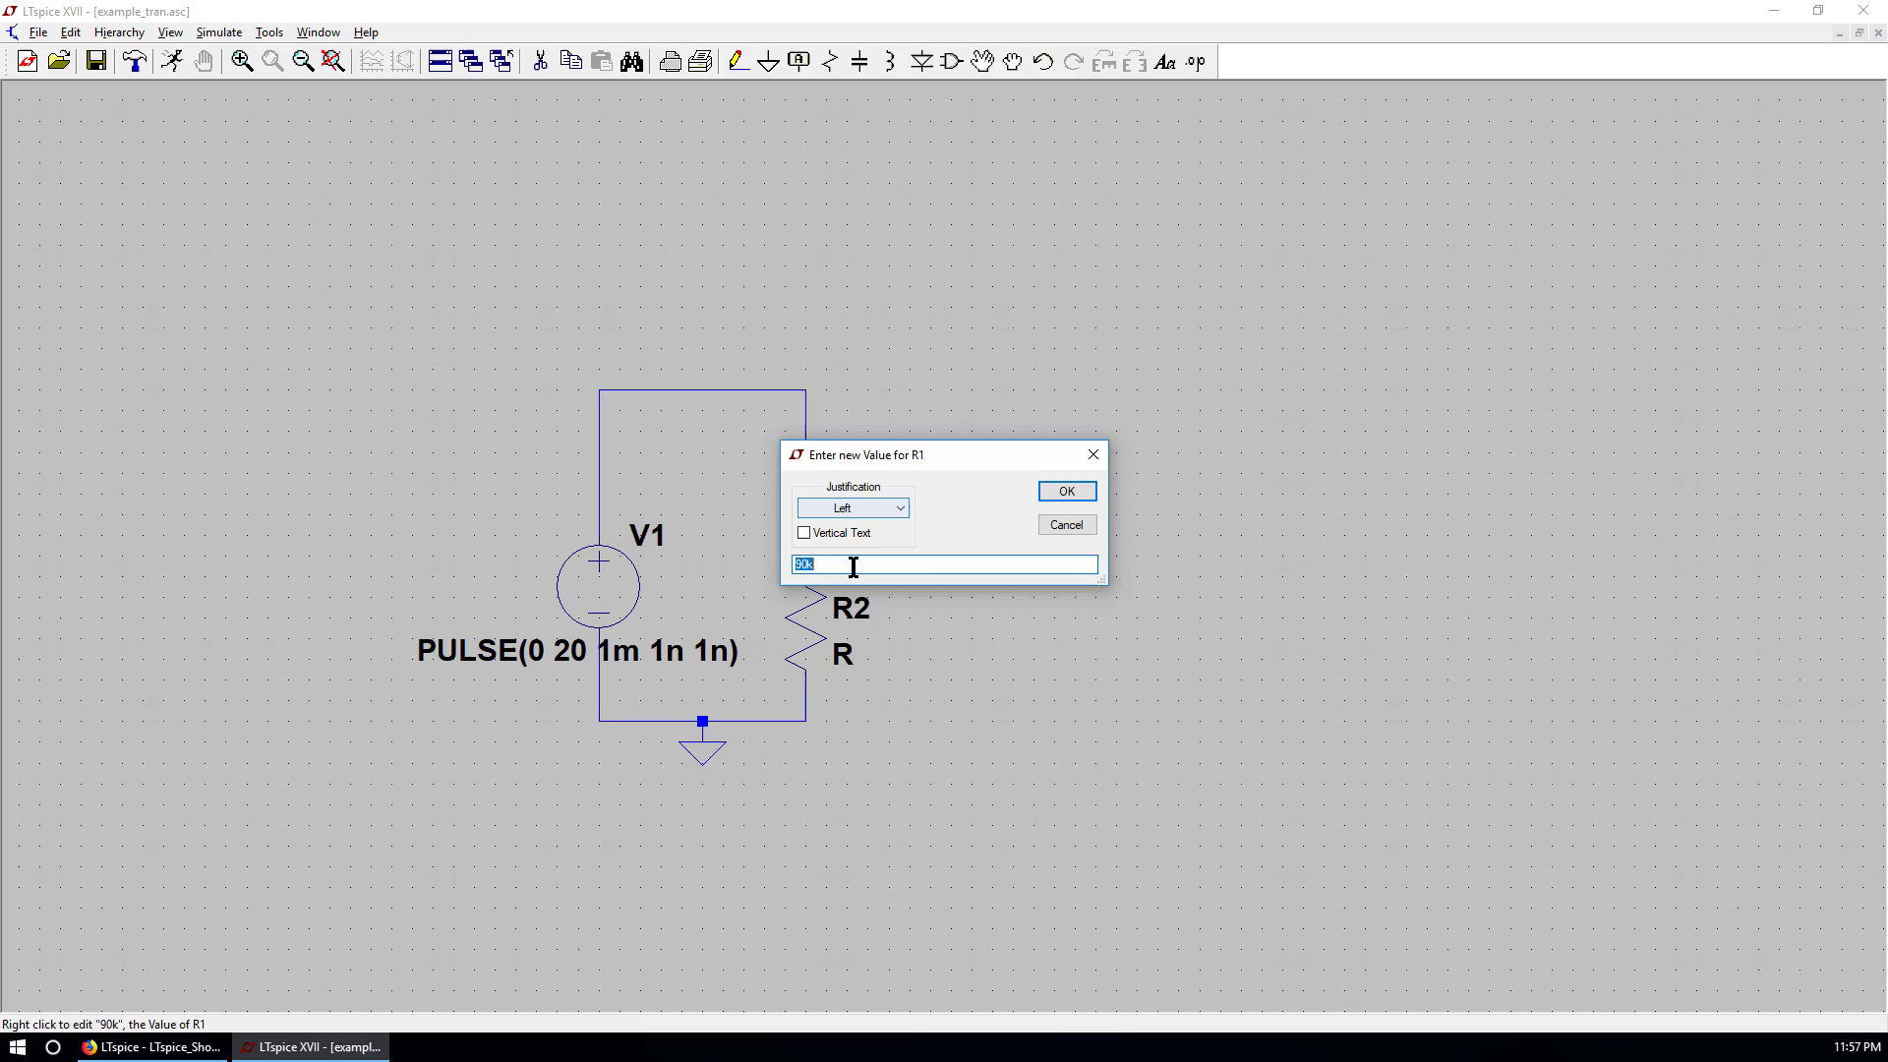
{"action": "left_click", "coordinate": [854, 568]}
{"action": "type", "text": "ohm"}
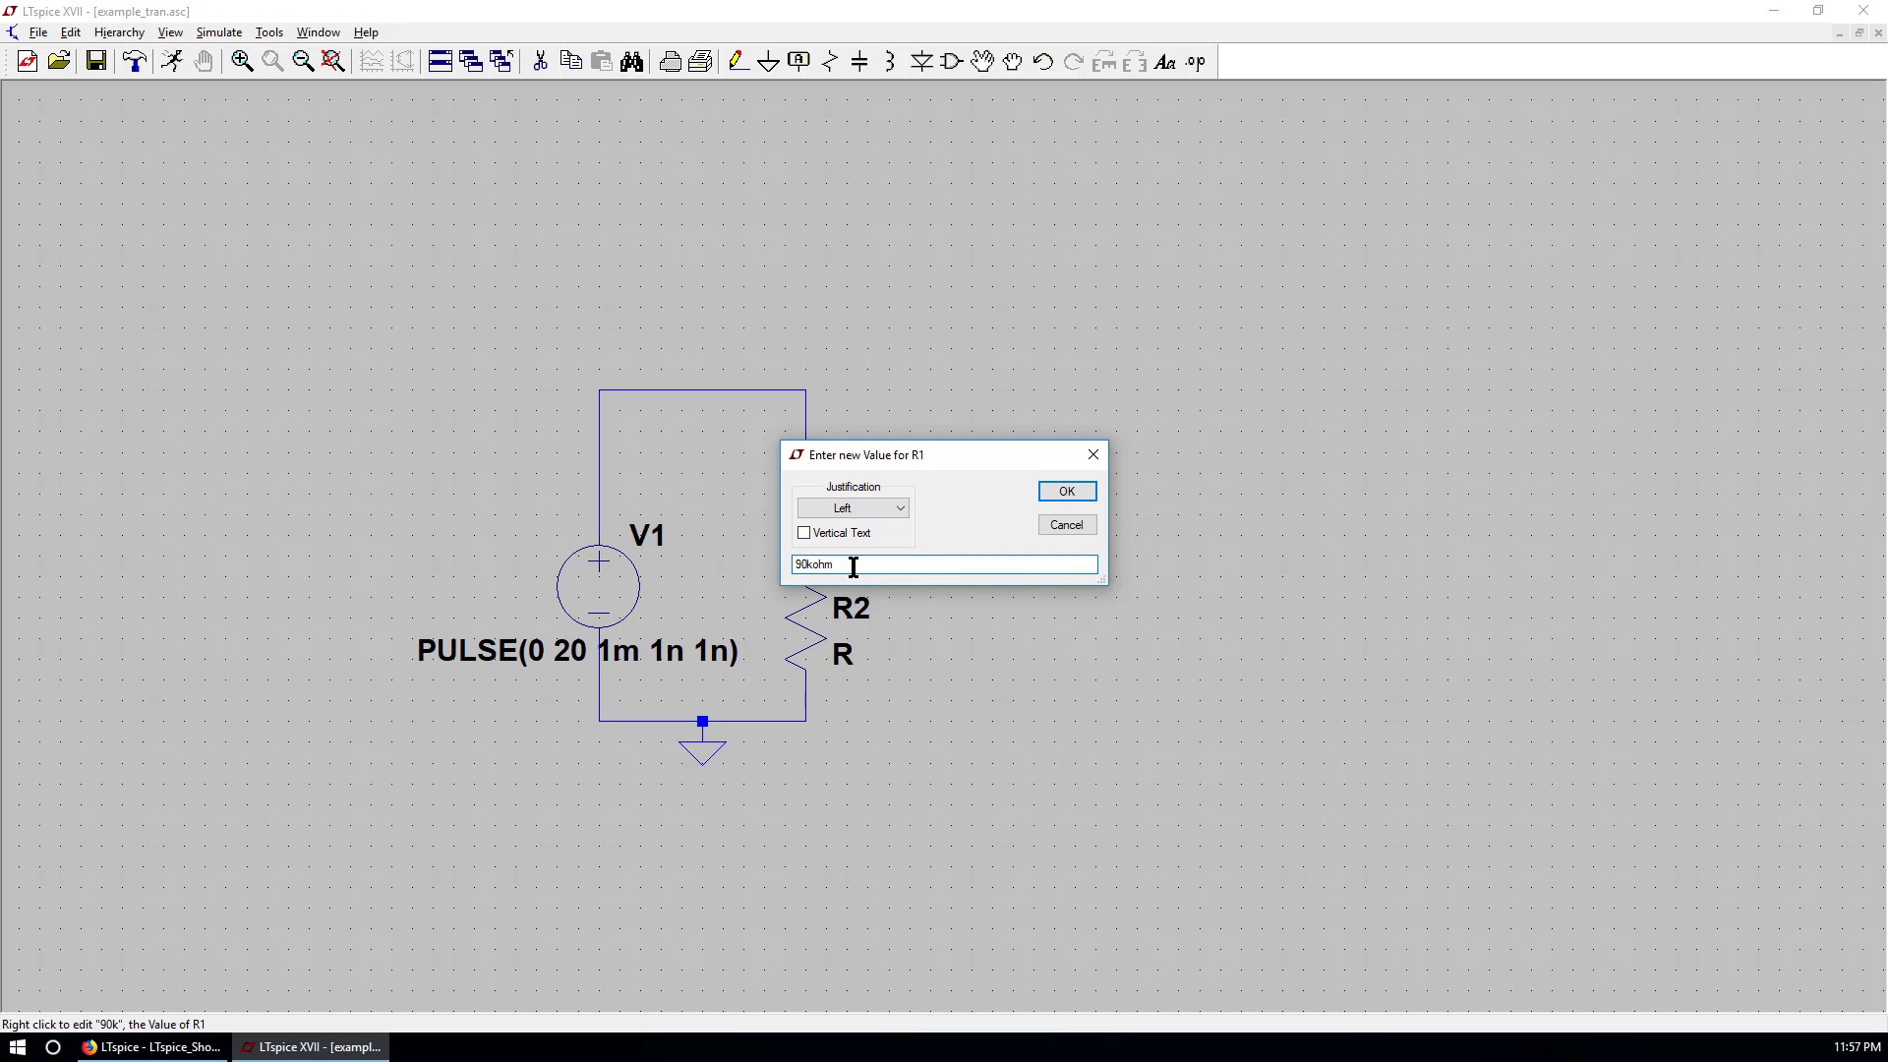
{"action": "key", "text": "Return"}
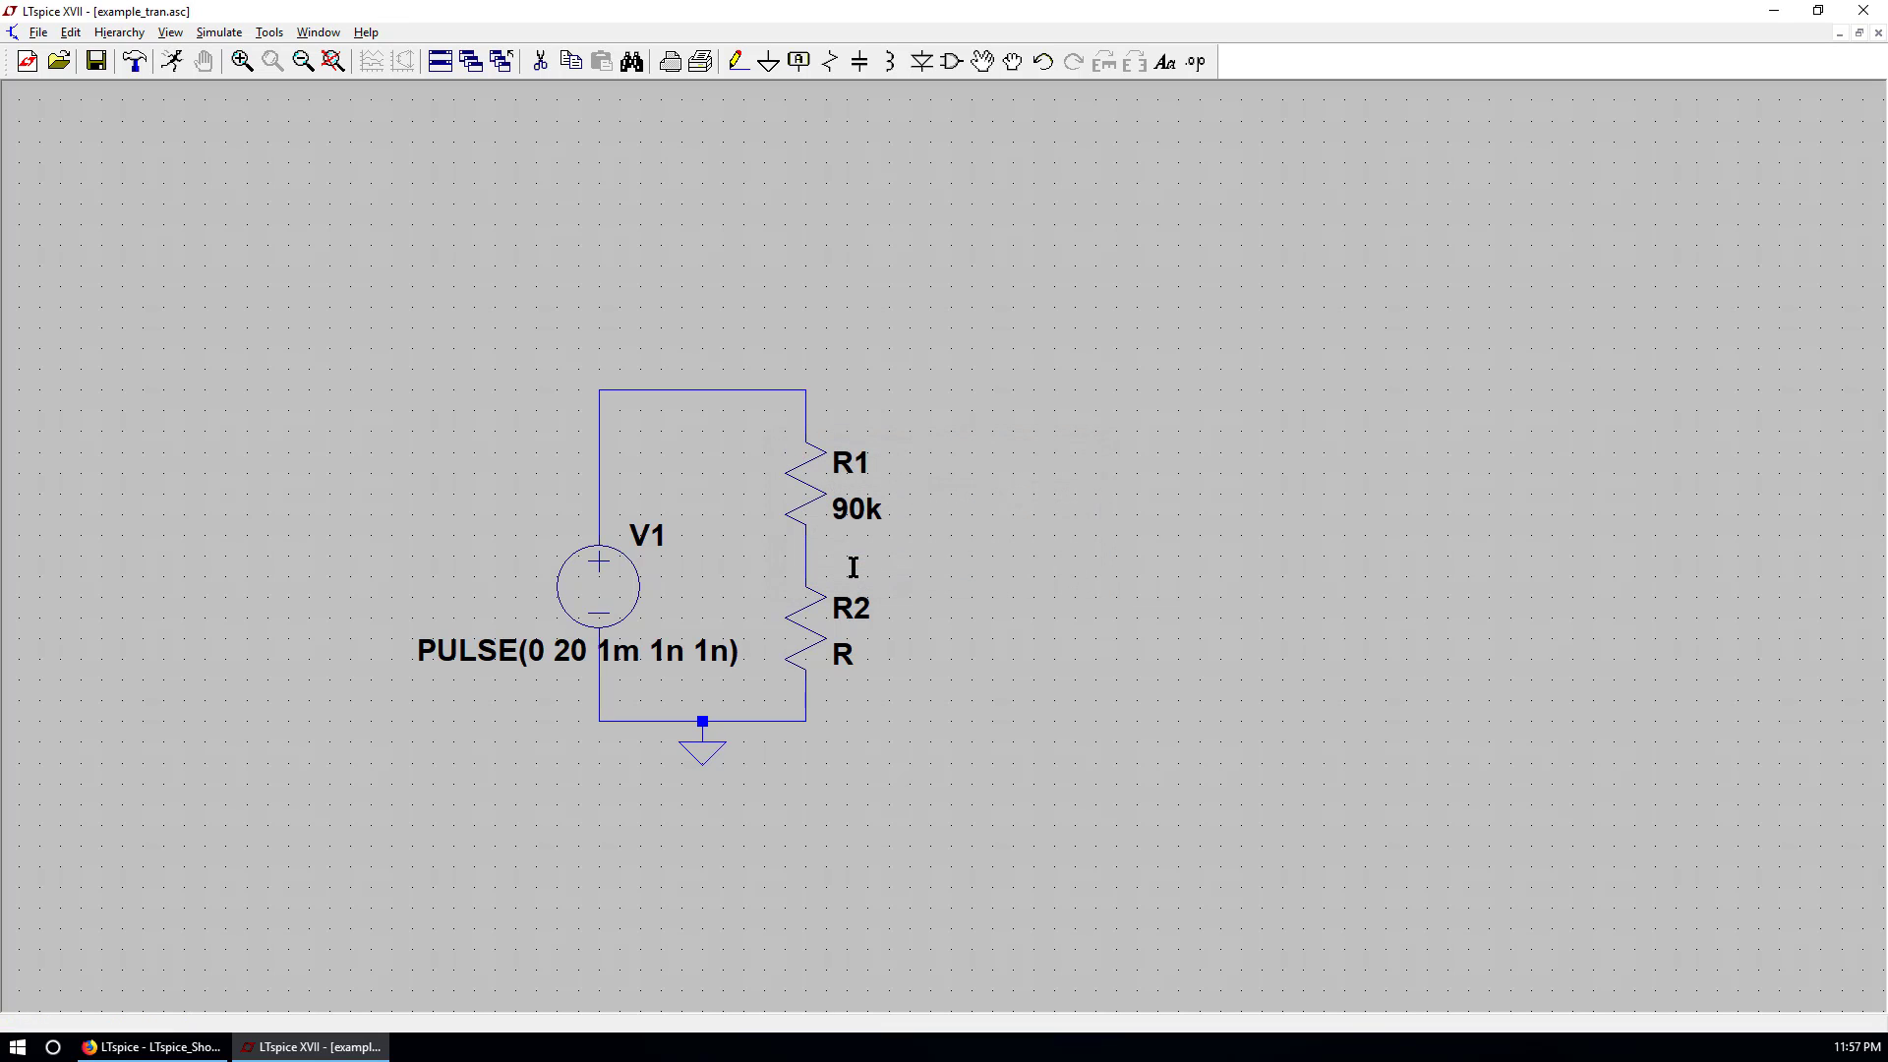
Set R2's resistance value to 10k.
{"action": "right_click", "coordinate": [843, 654]}
{"action": "type", "text": "10k"}
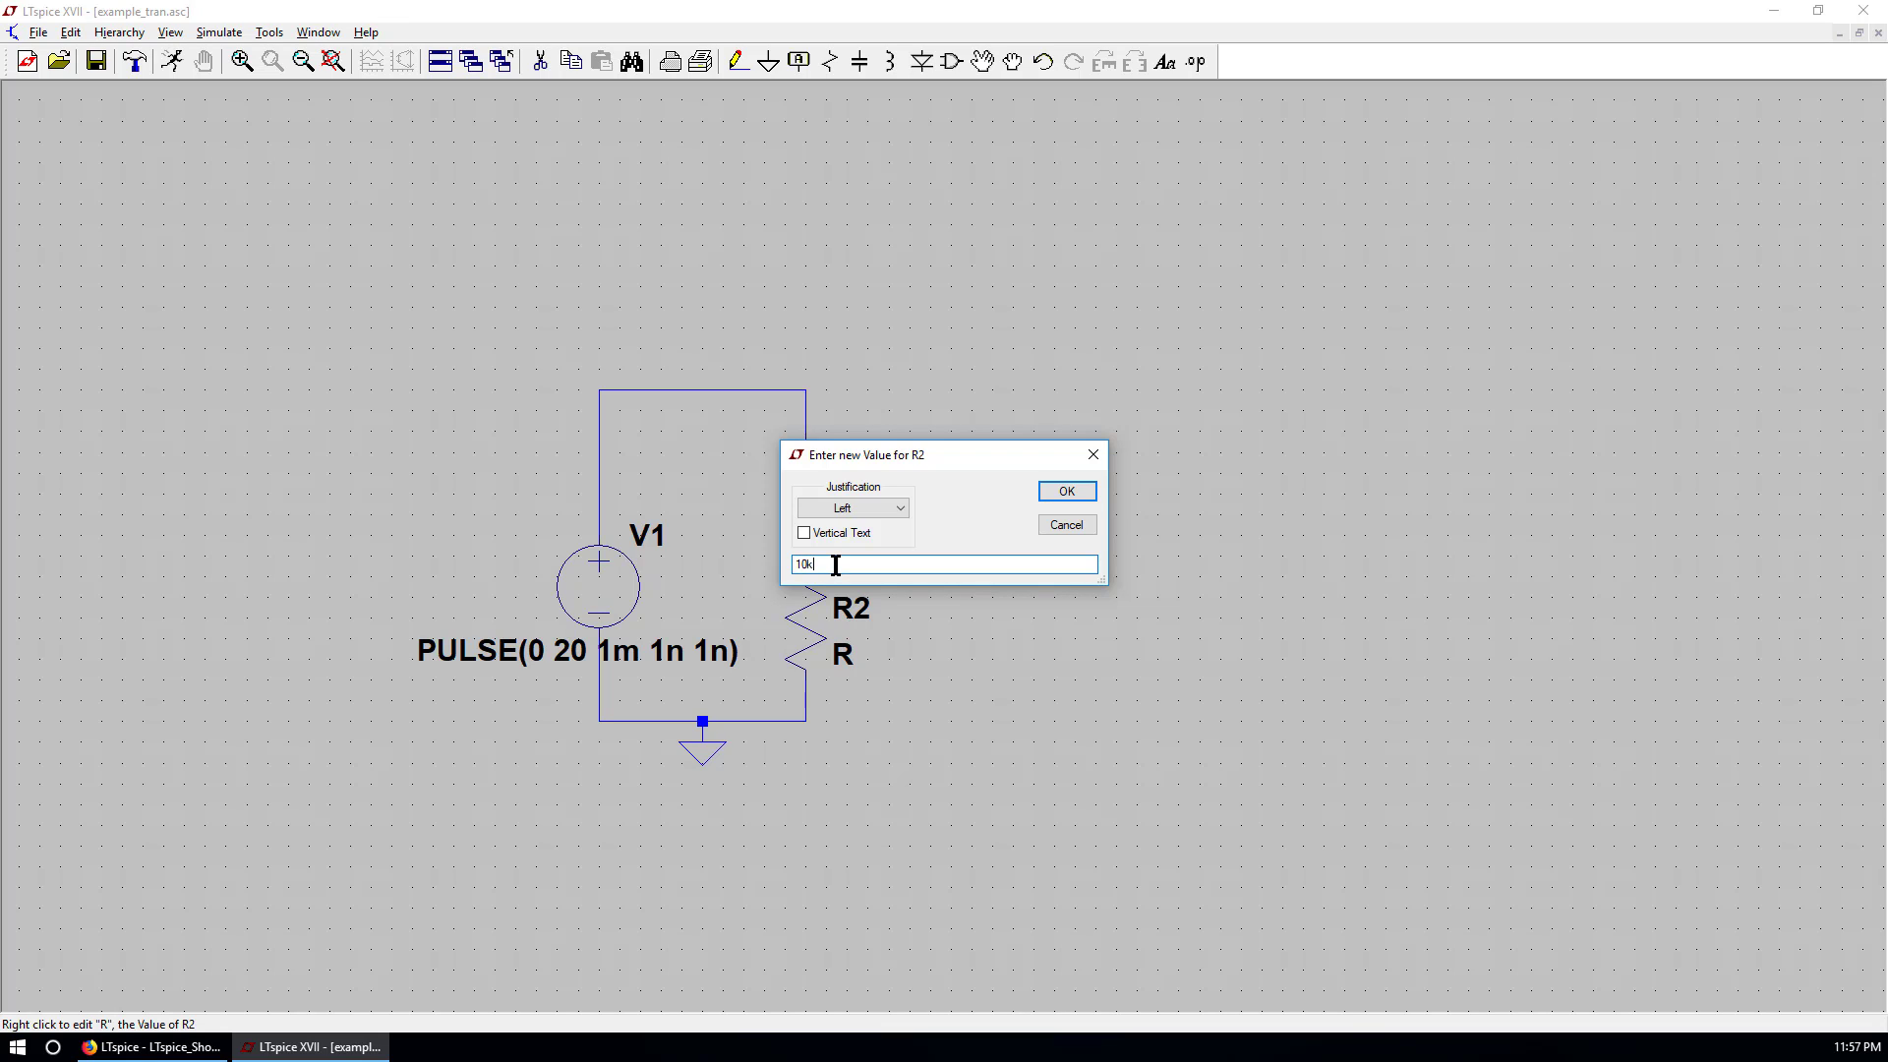
{"action": "key", "text": "Return"}
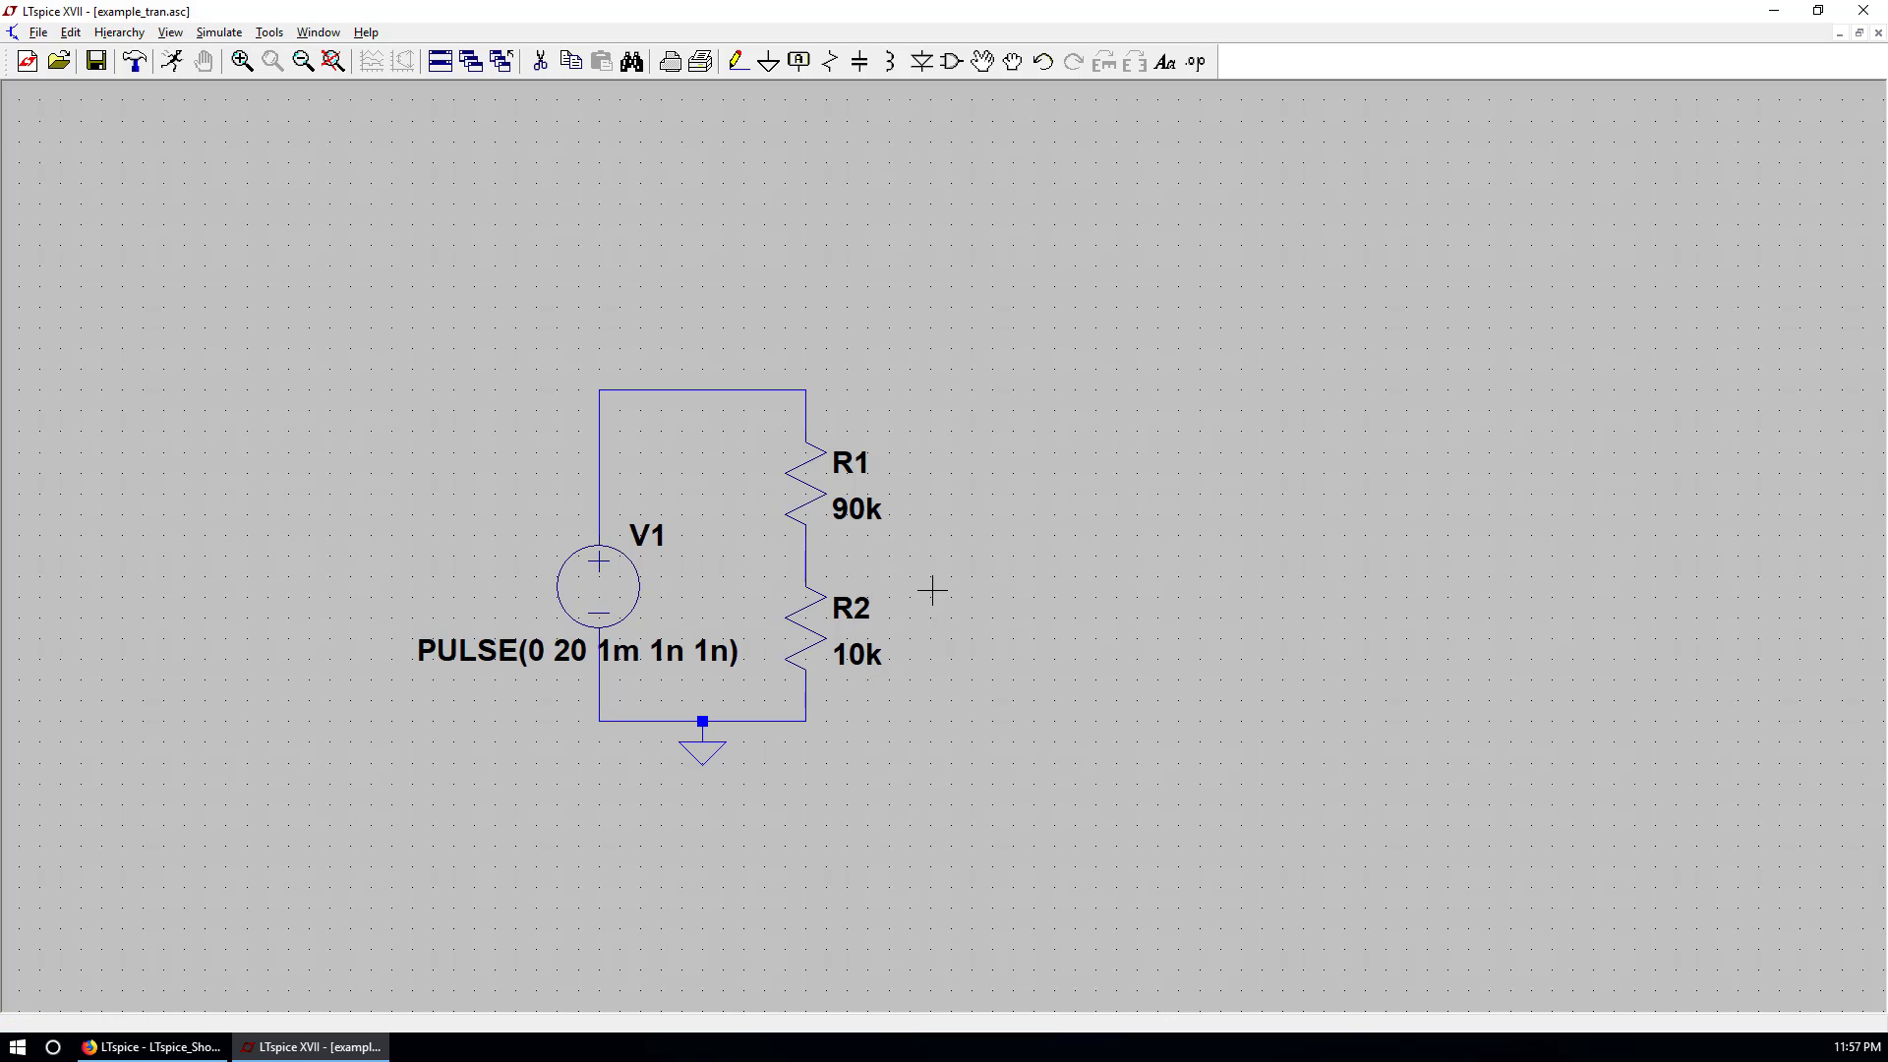
Place the comment 'Voltage sensing gain Hv = 10k/(90k+10k)' above the divider circuit.
{"action": "scroll", "coordinate": [975, 466], "scroll_direction": "down", "scroll_amount": 1}
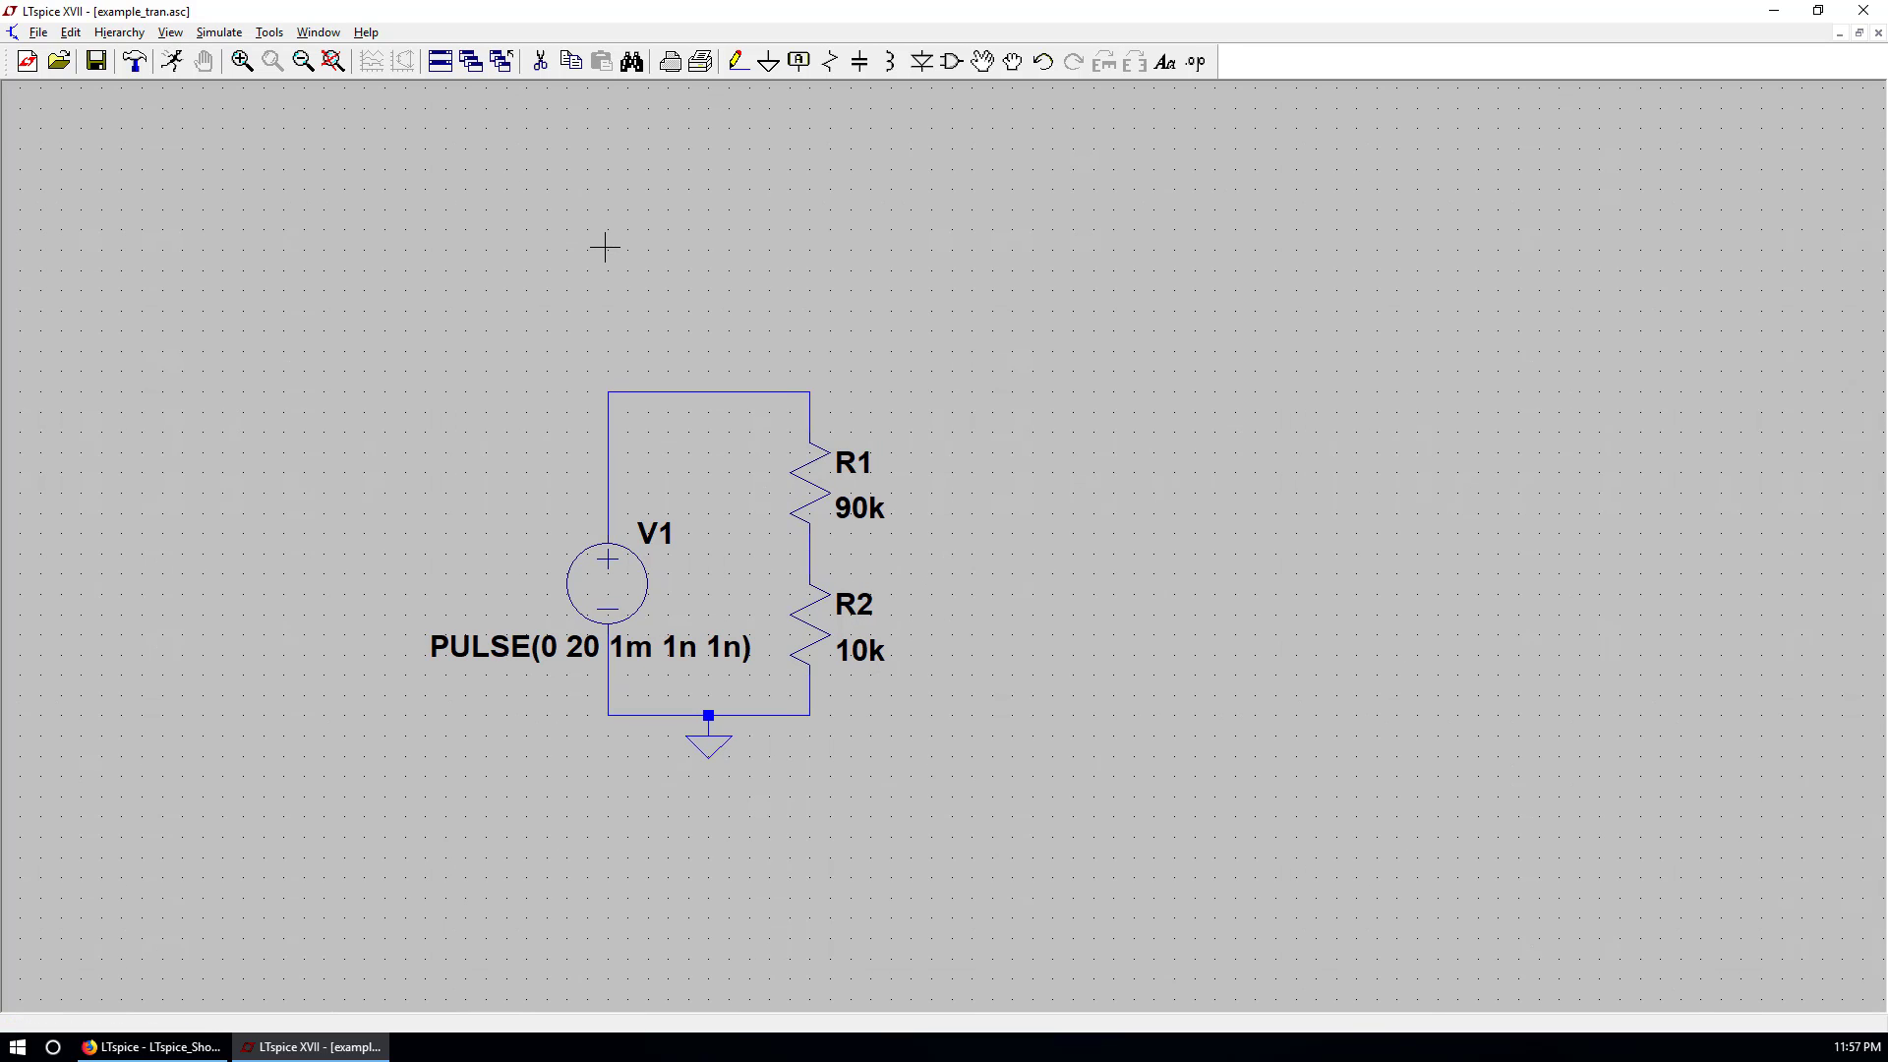
{"action": "left_click", "coordinate": [1166, 65]}
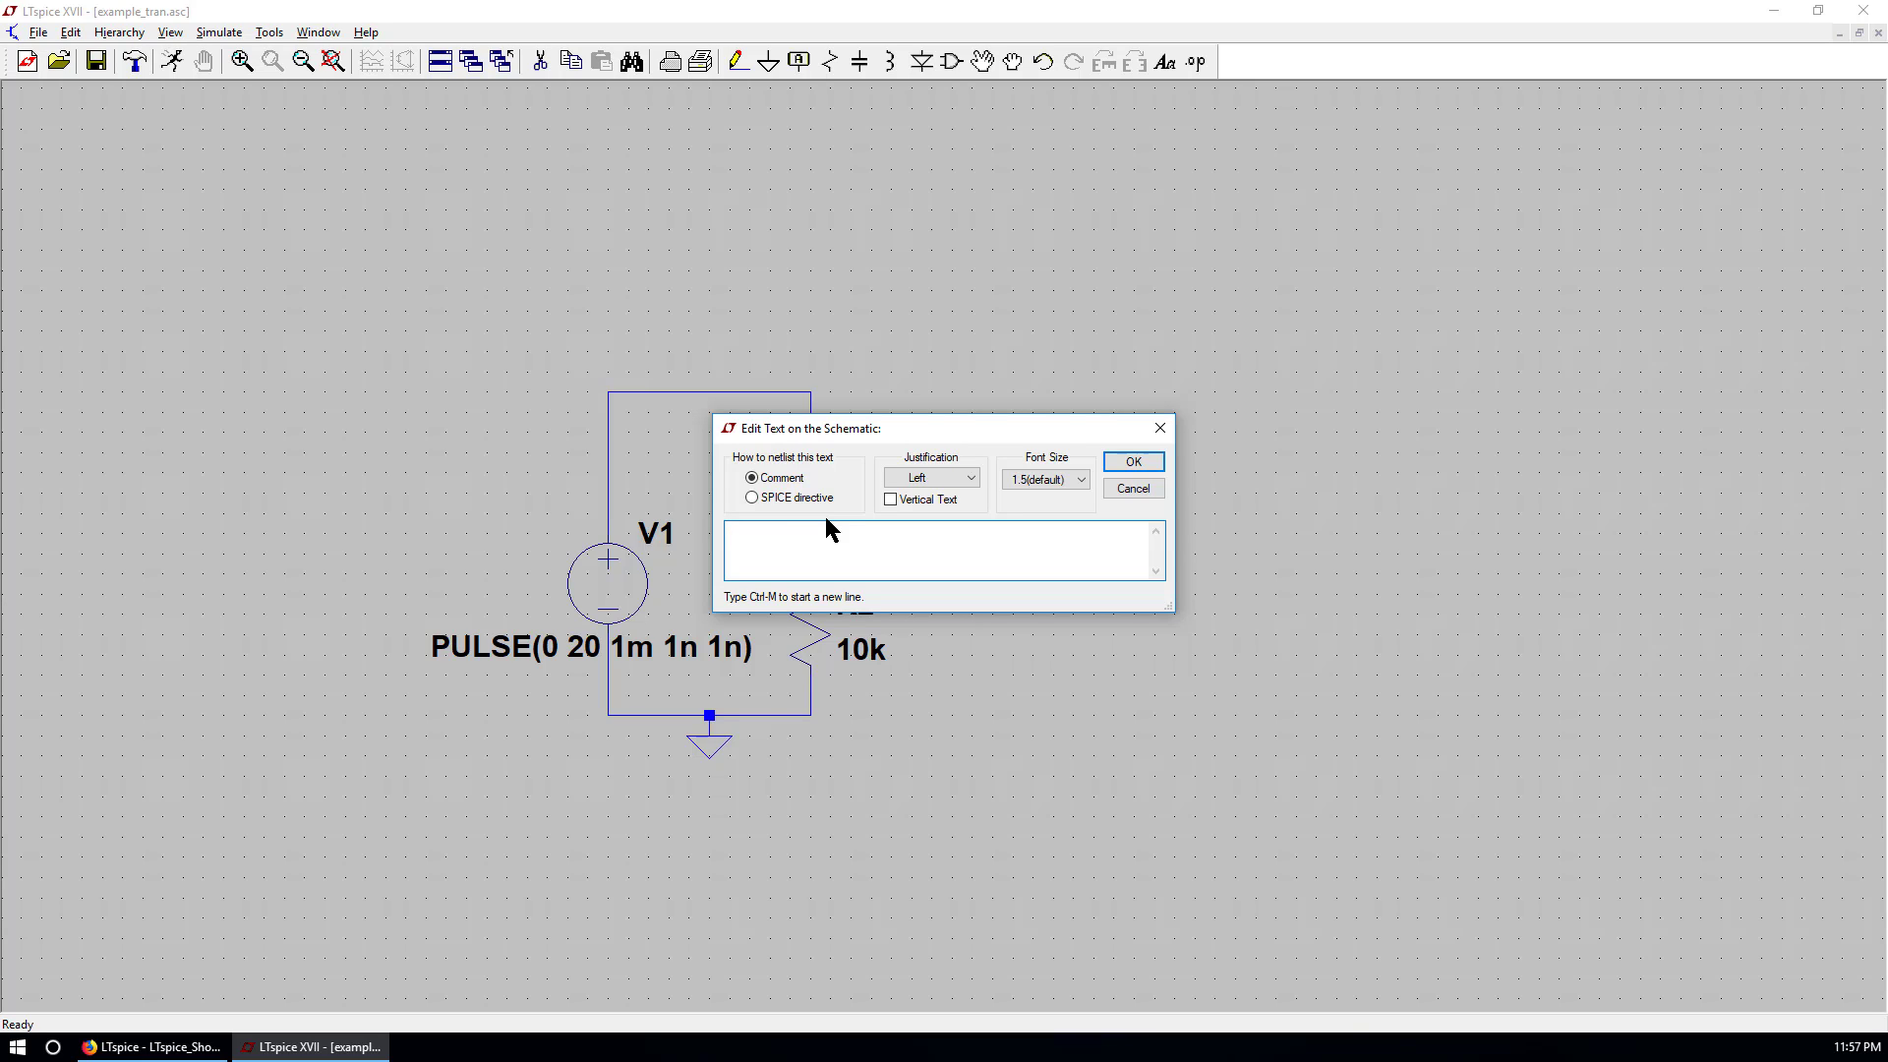
{"action": "type", "text": "Voltage sensing gain Av = 10k/(90k+10k)"}
{"action": "key", "text": "Return"}
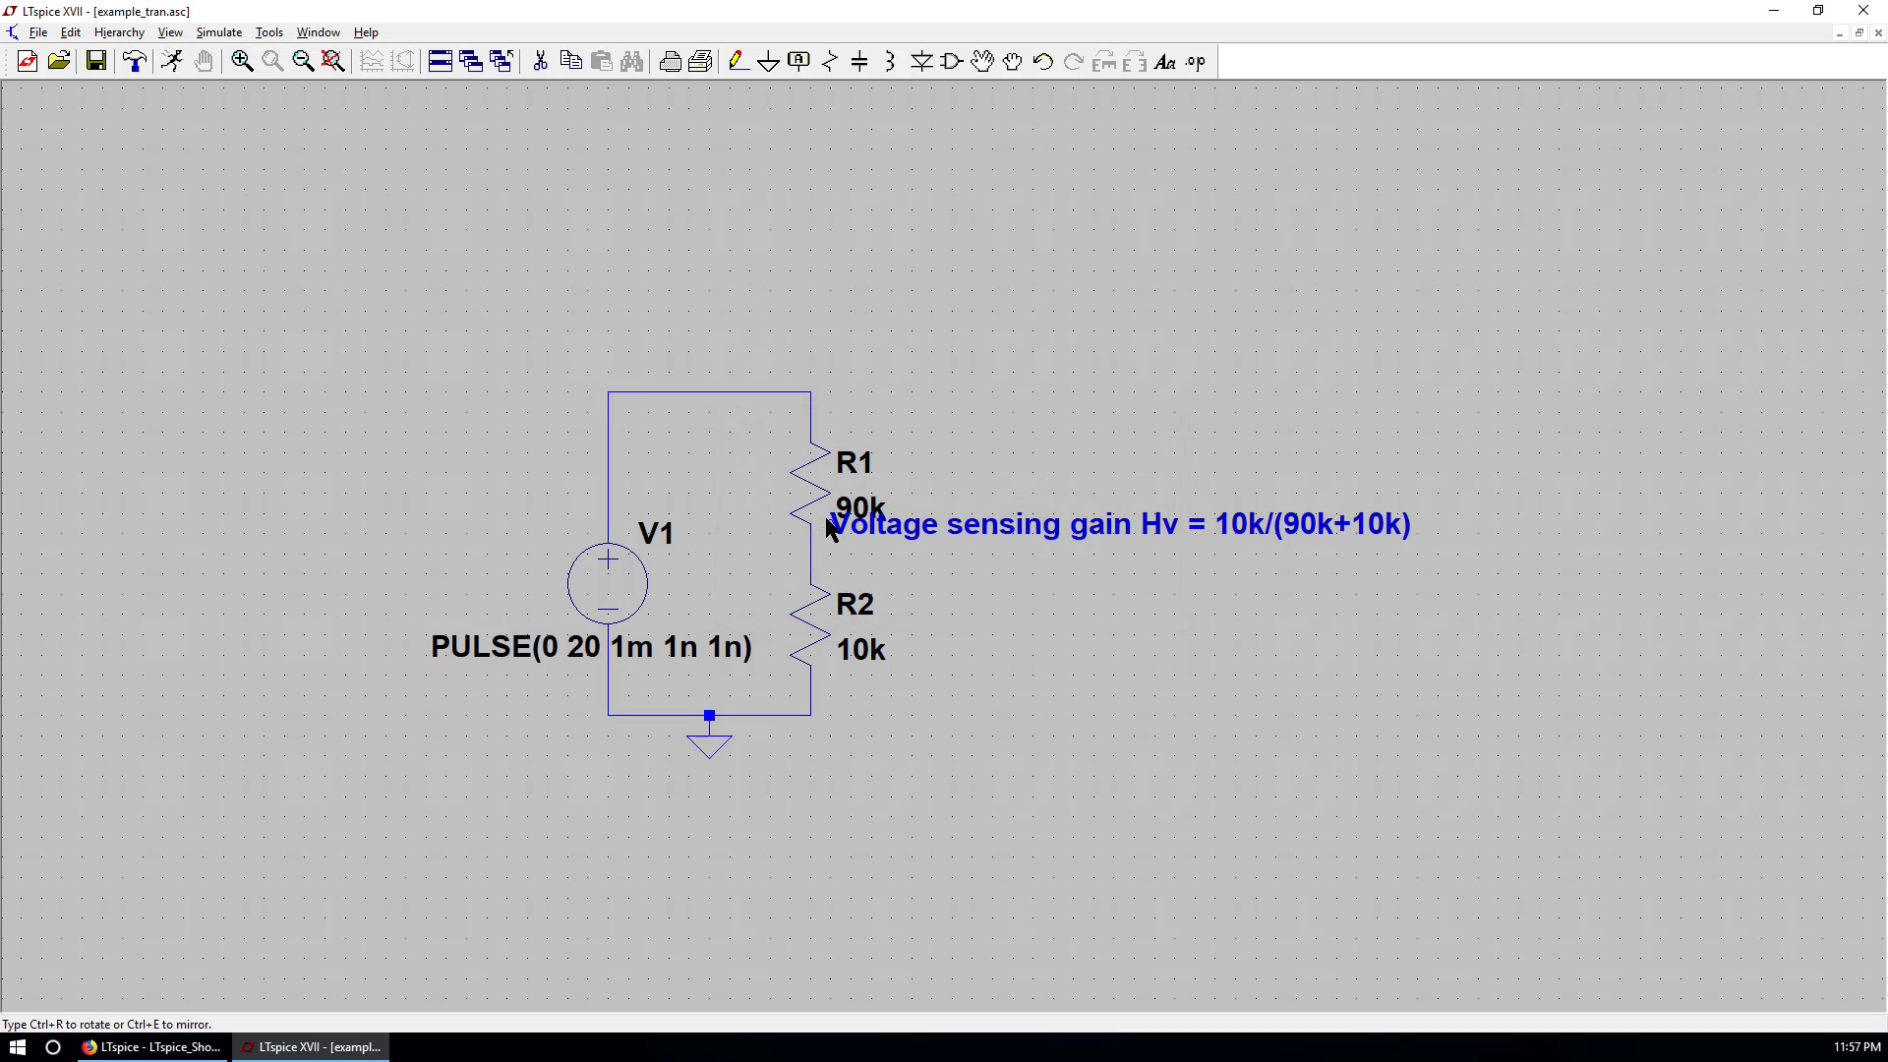
{"action": "left_click", "coordinate": [851, 352]}
{"action": "scroll", "coordinate": [851, 352], "scroll_direction": "down", "scroll_amount": 1}
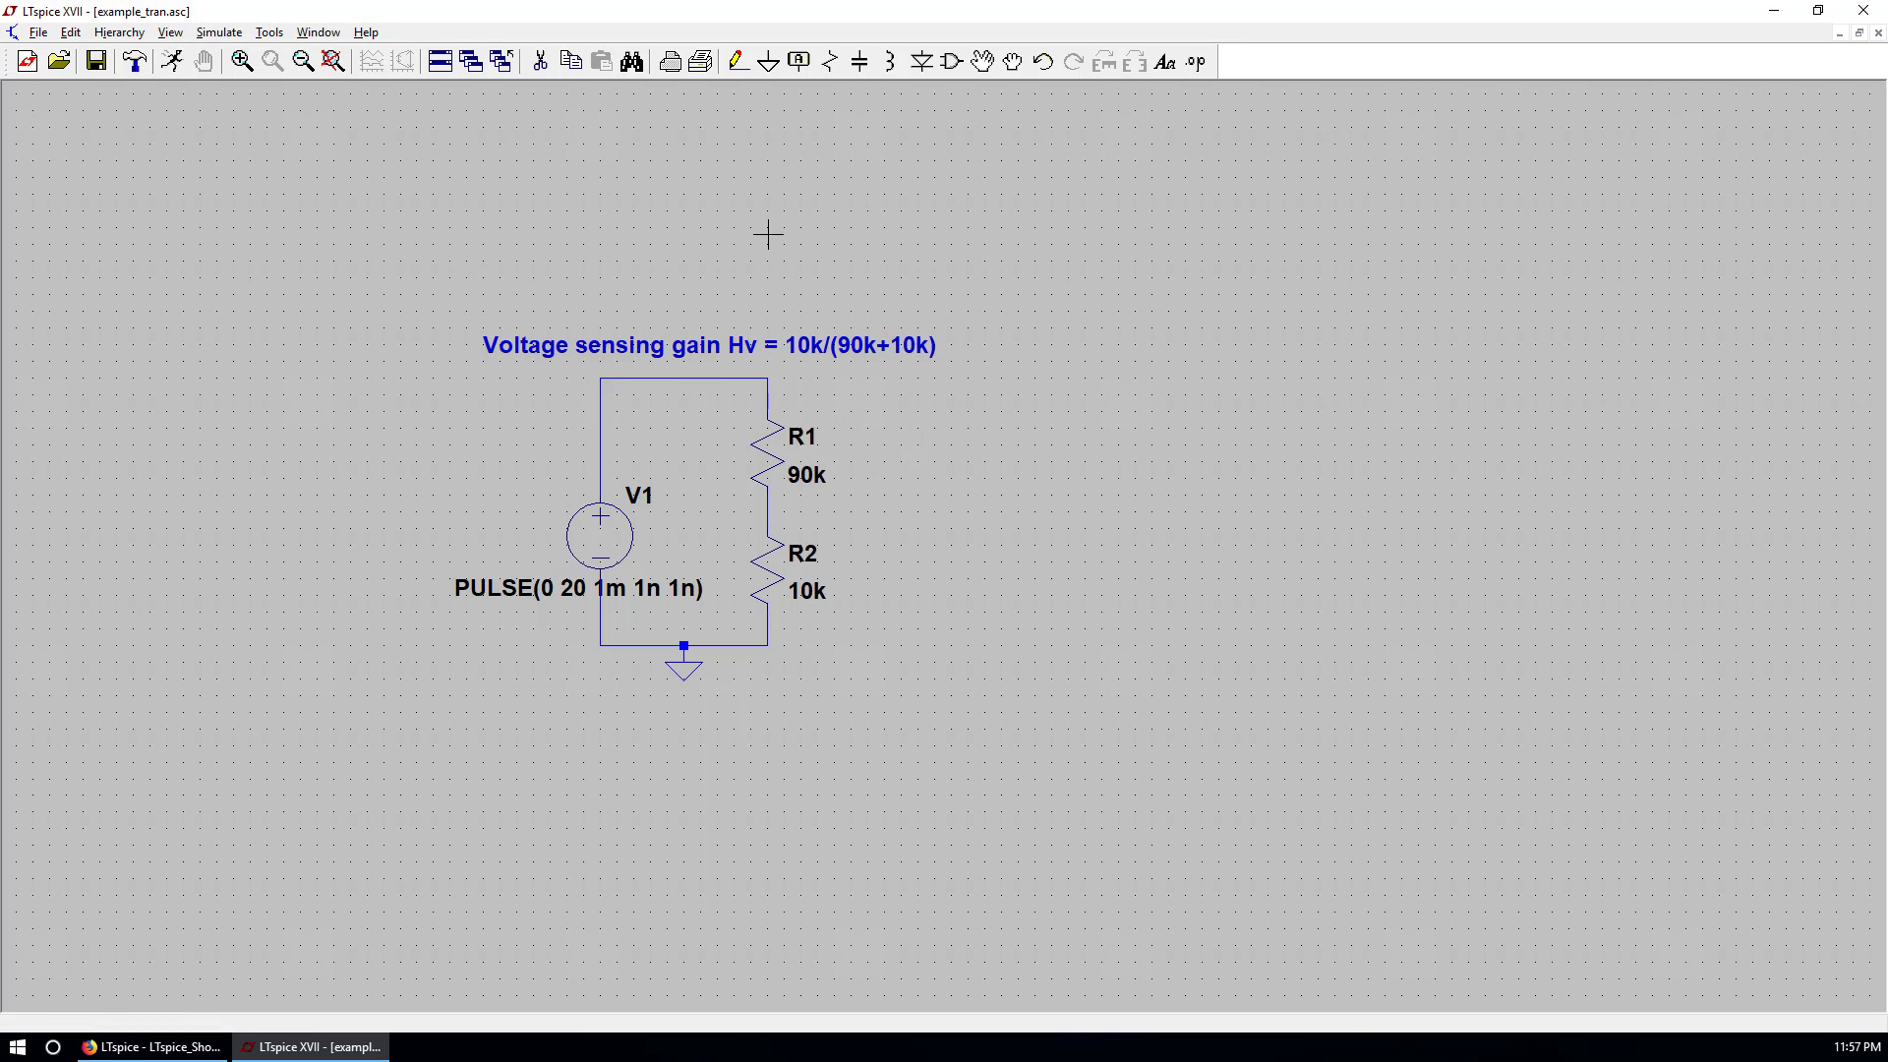
Label the top-left wire as net Vin and nudge the gain comment upward.
{"action": "left_click", "coordinate": [799, 69]}
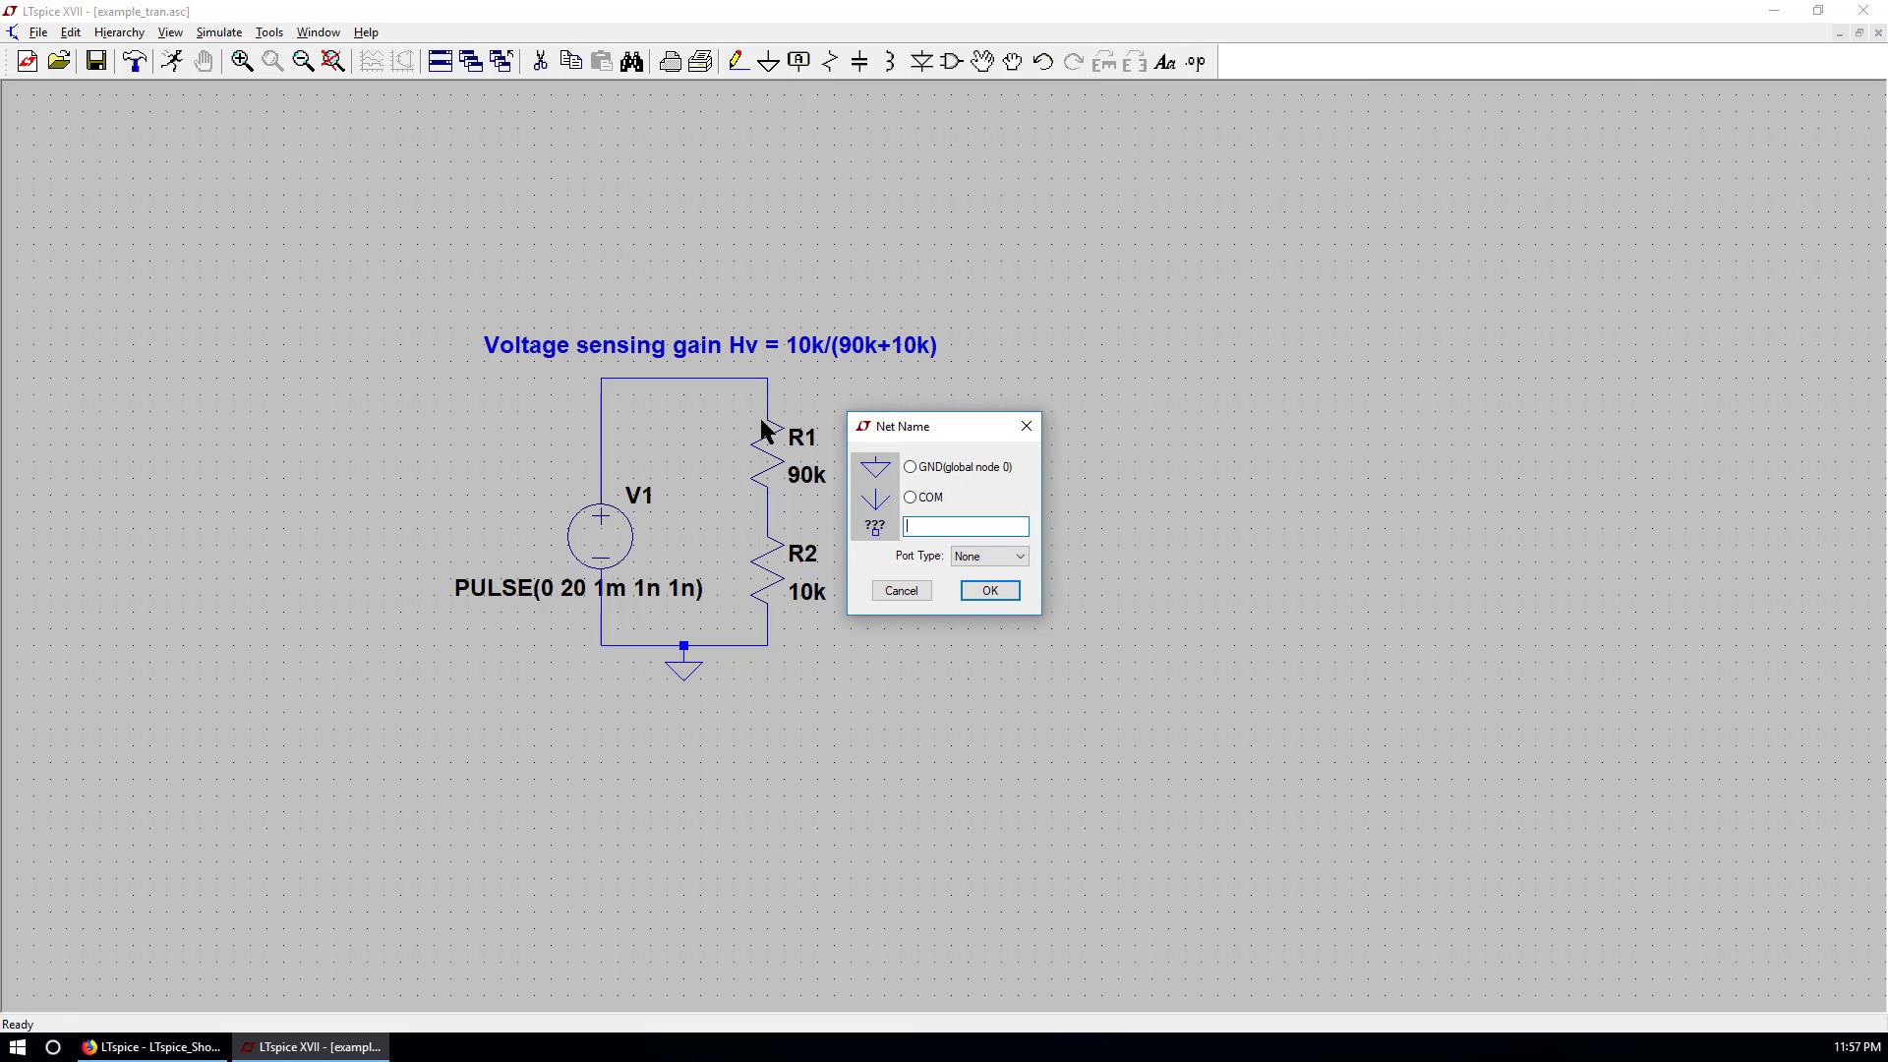
{"action": "type", "text": "Vin"}
{"action": "key", "text": "Return"}
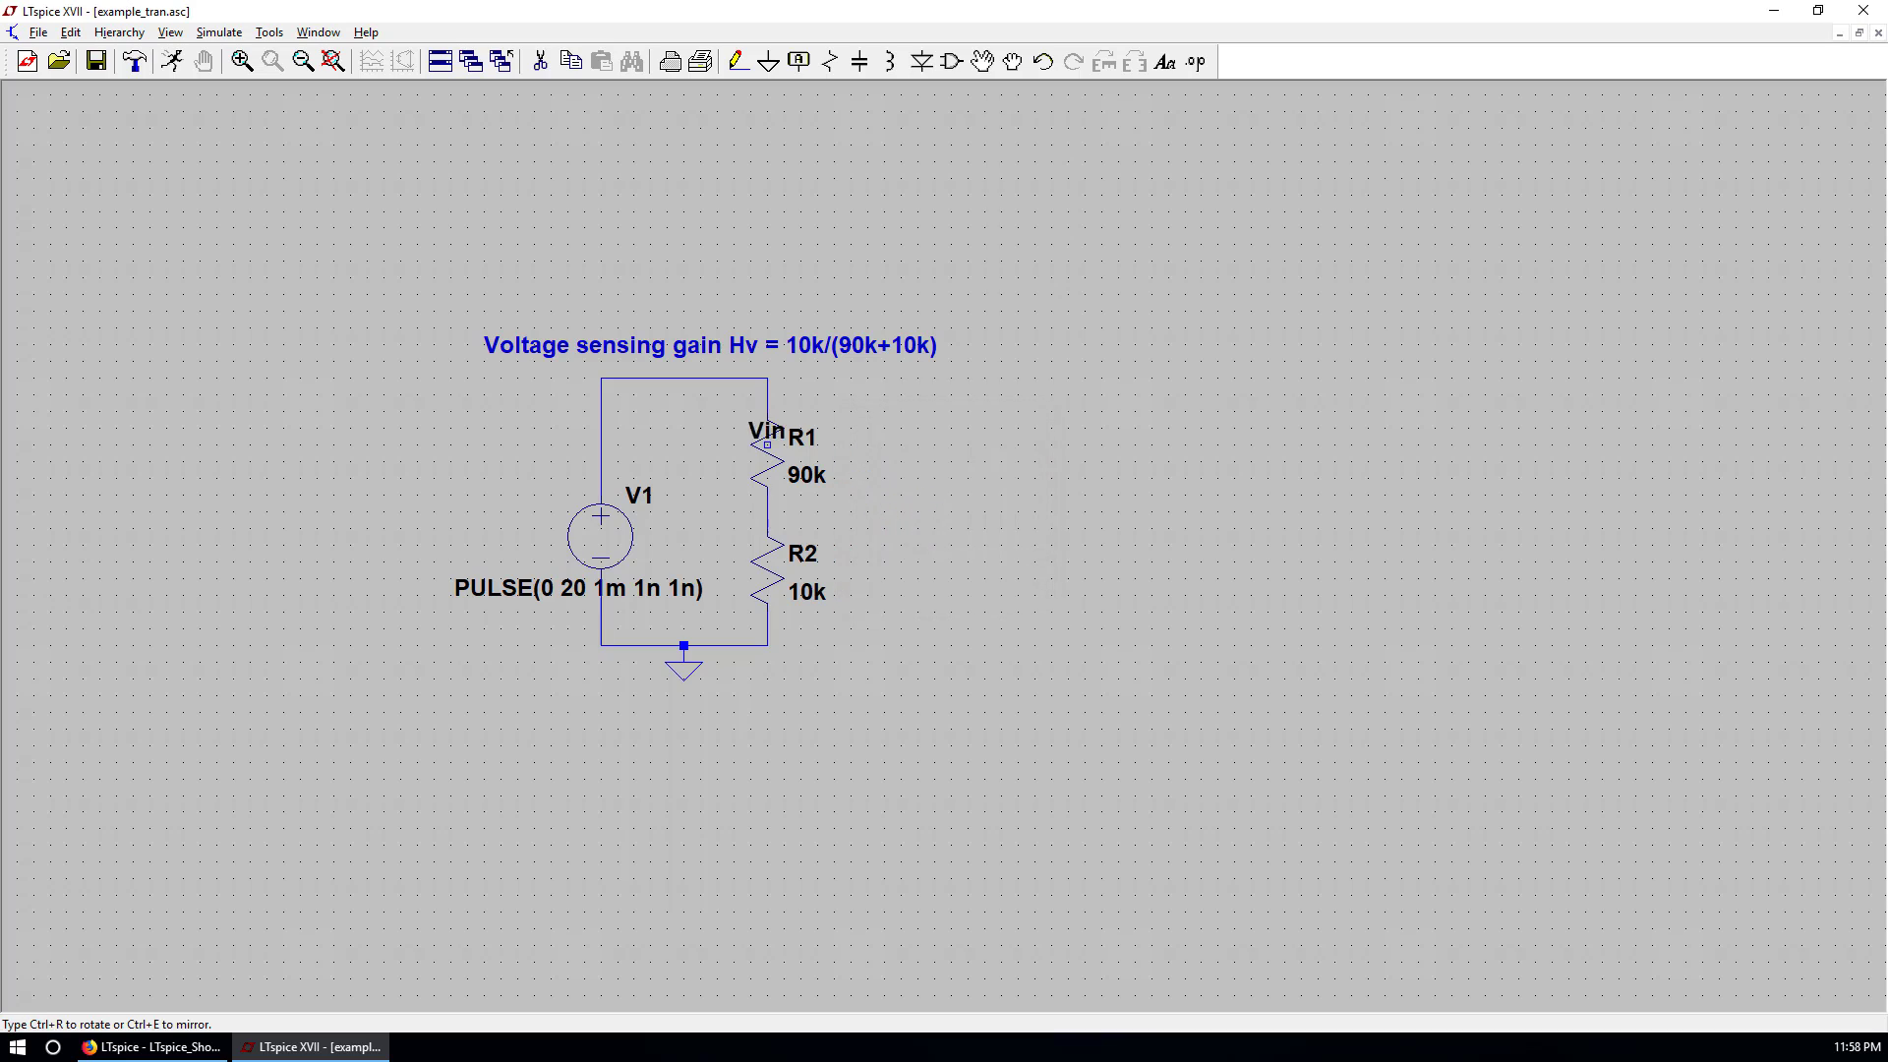
{"action": "left_click", "coordinate": [601, 394]}
{"action": "key", "text": "Escape"}
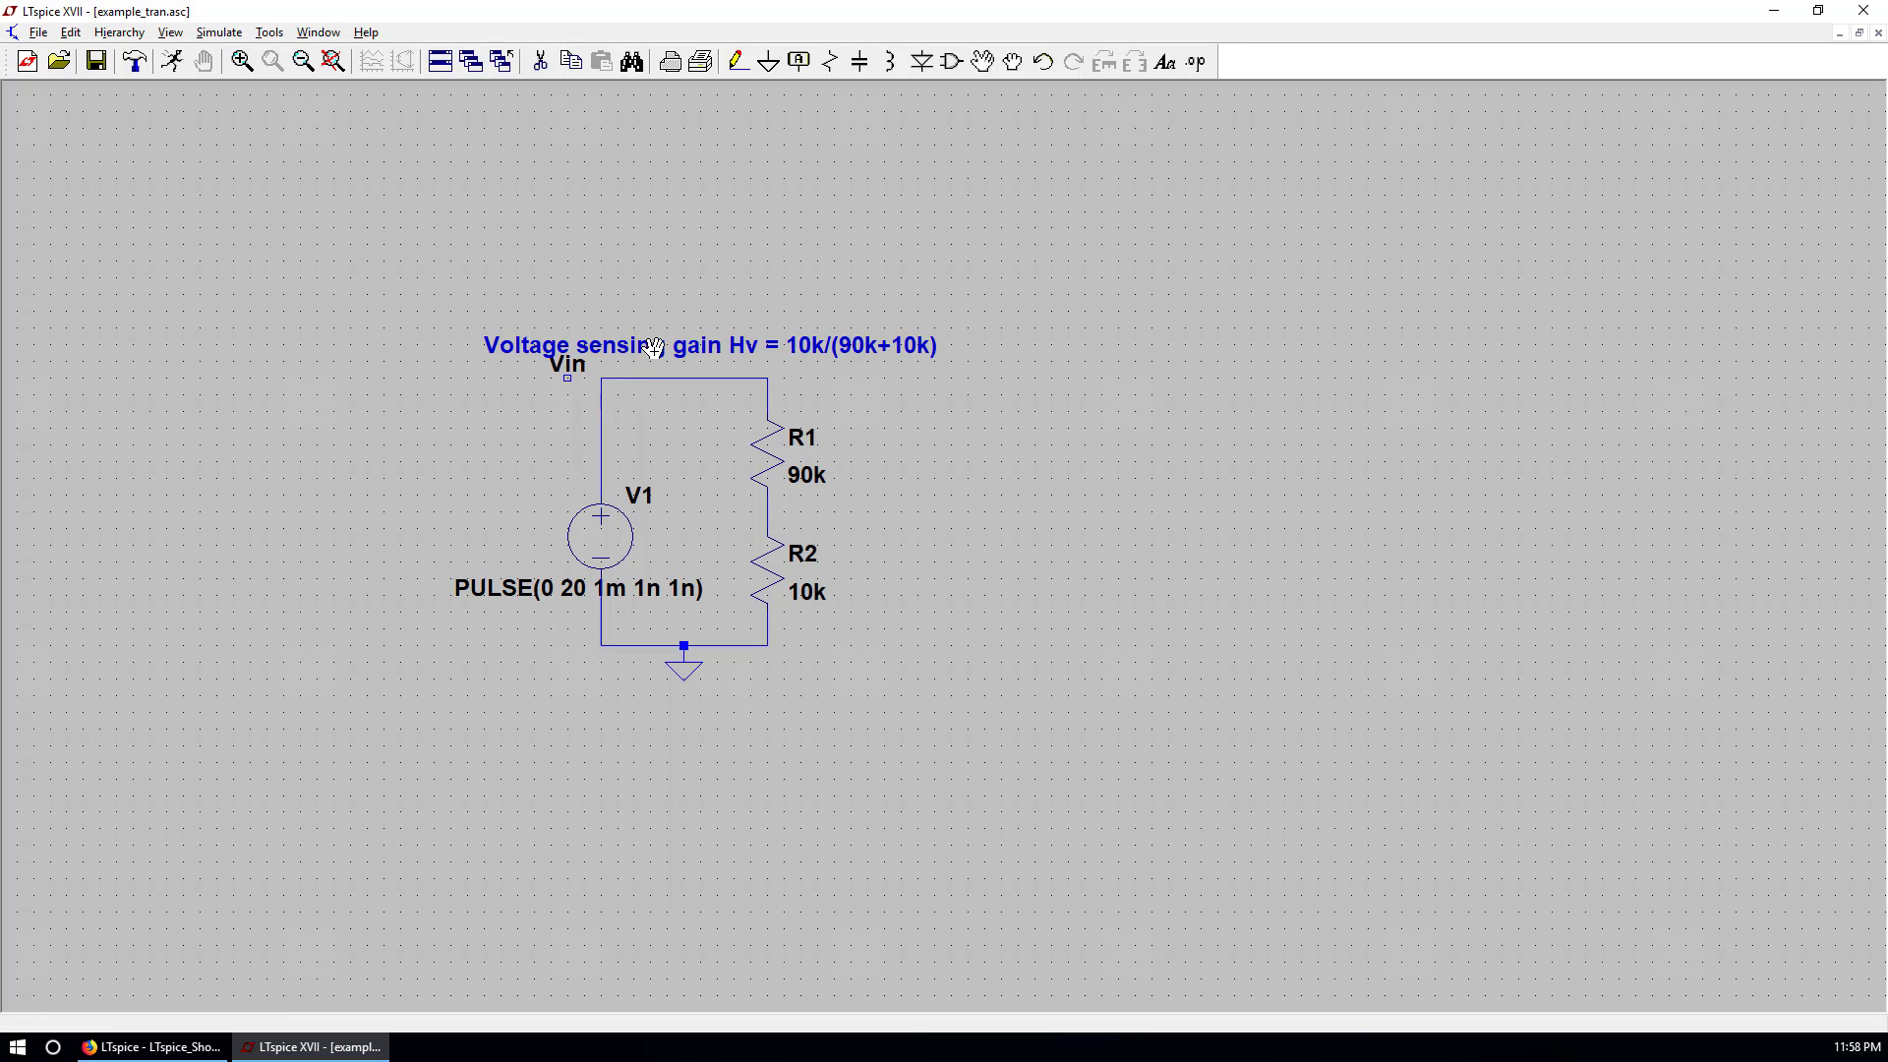
{"action": "left_click_drag", "start_coordinate": [649, 346], "coordinate": [657, 329]}
{"action": "key", "text": "Escape"}
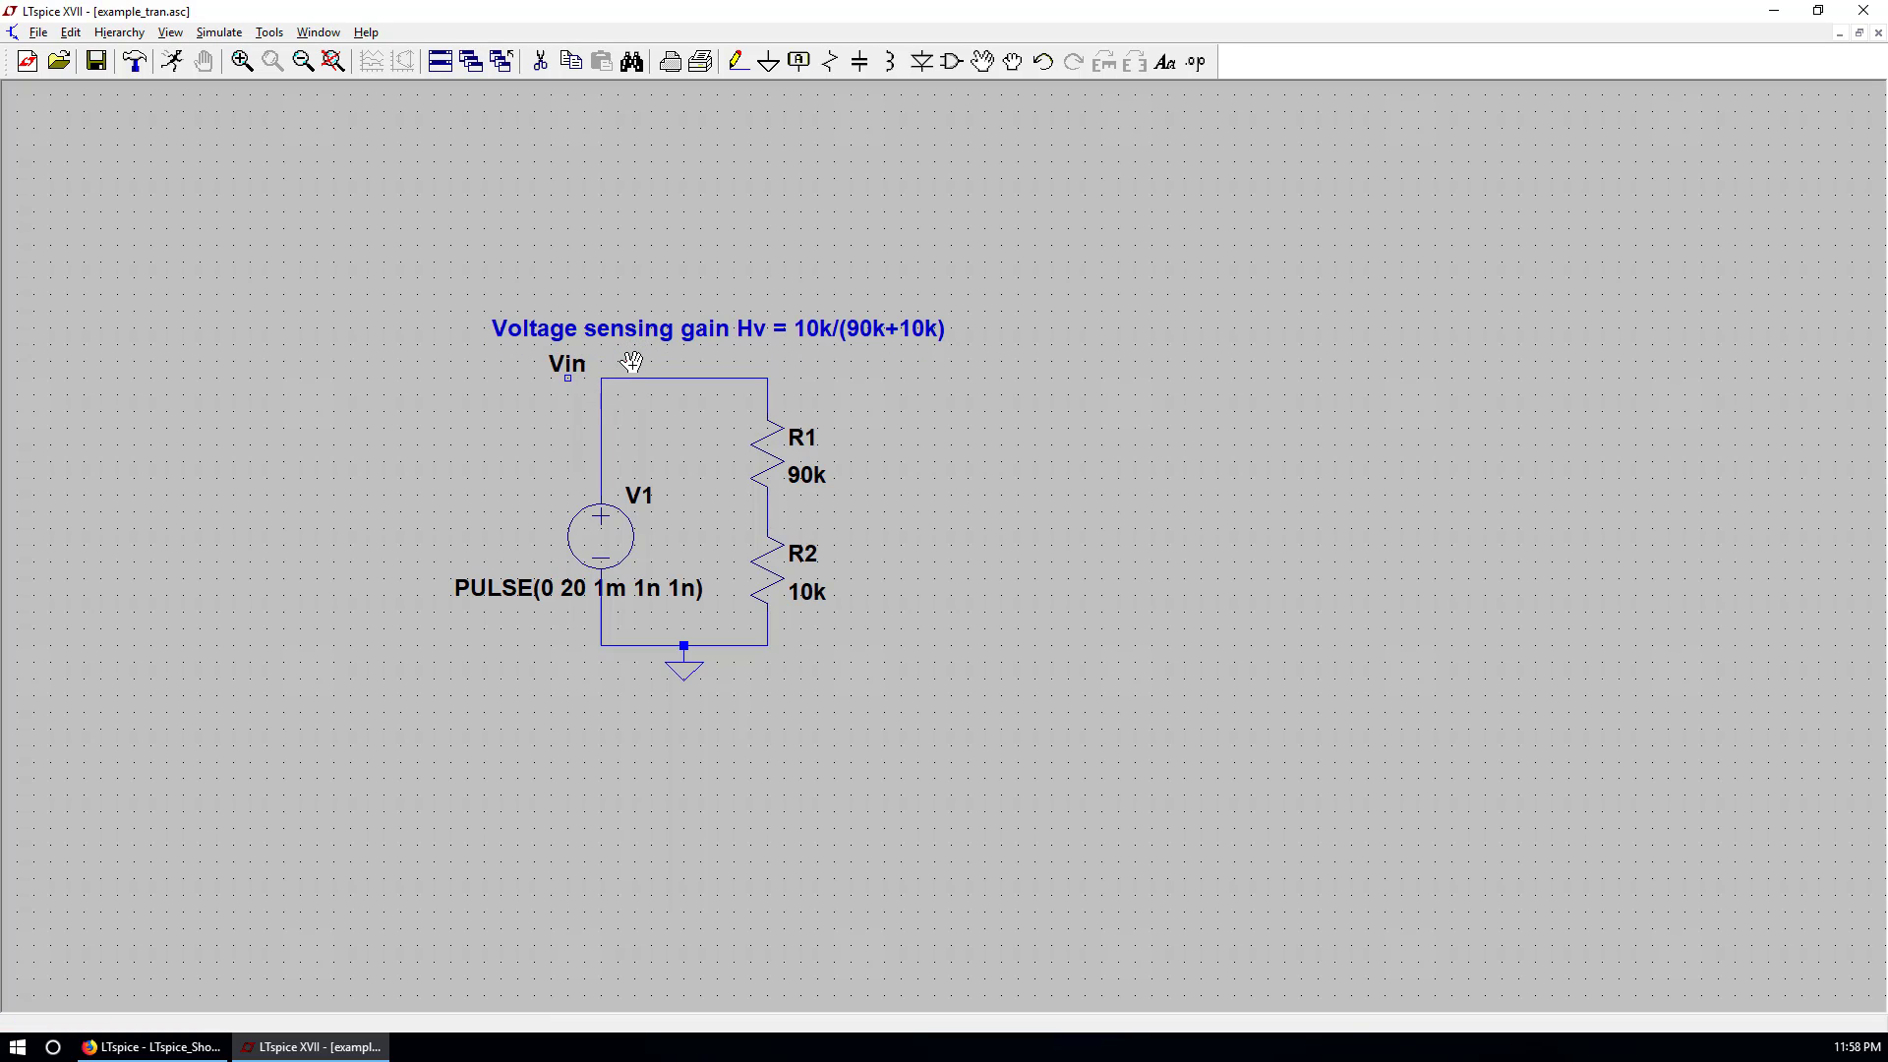
Draw a short wire out to the right from the R1/R2 junction.
{"action": "left_click", "coordinate": [737, 67]}
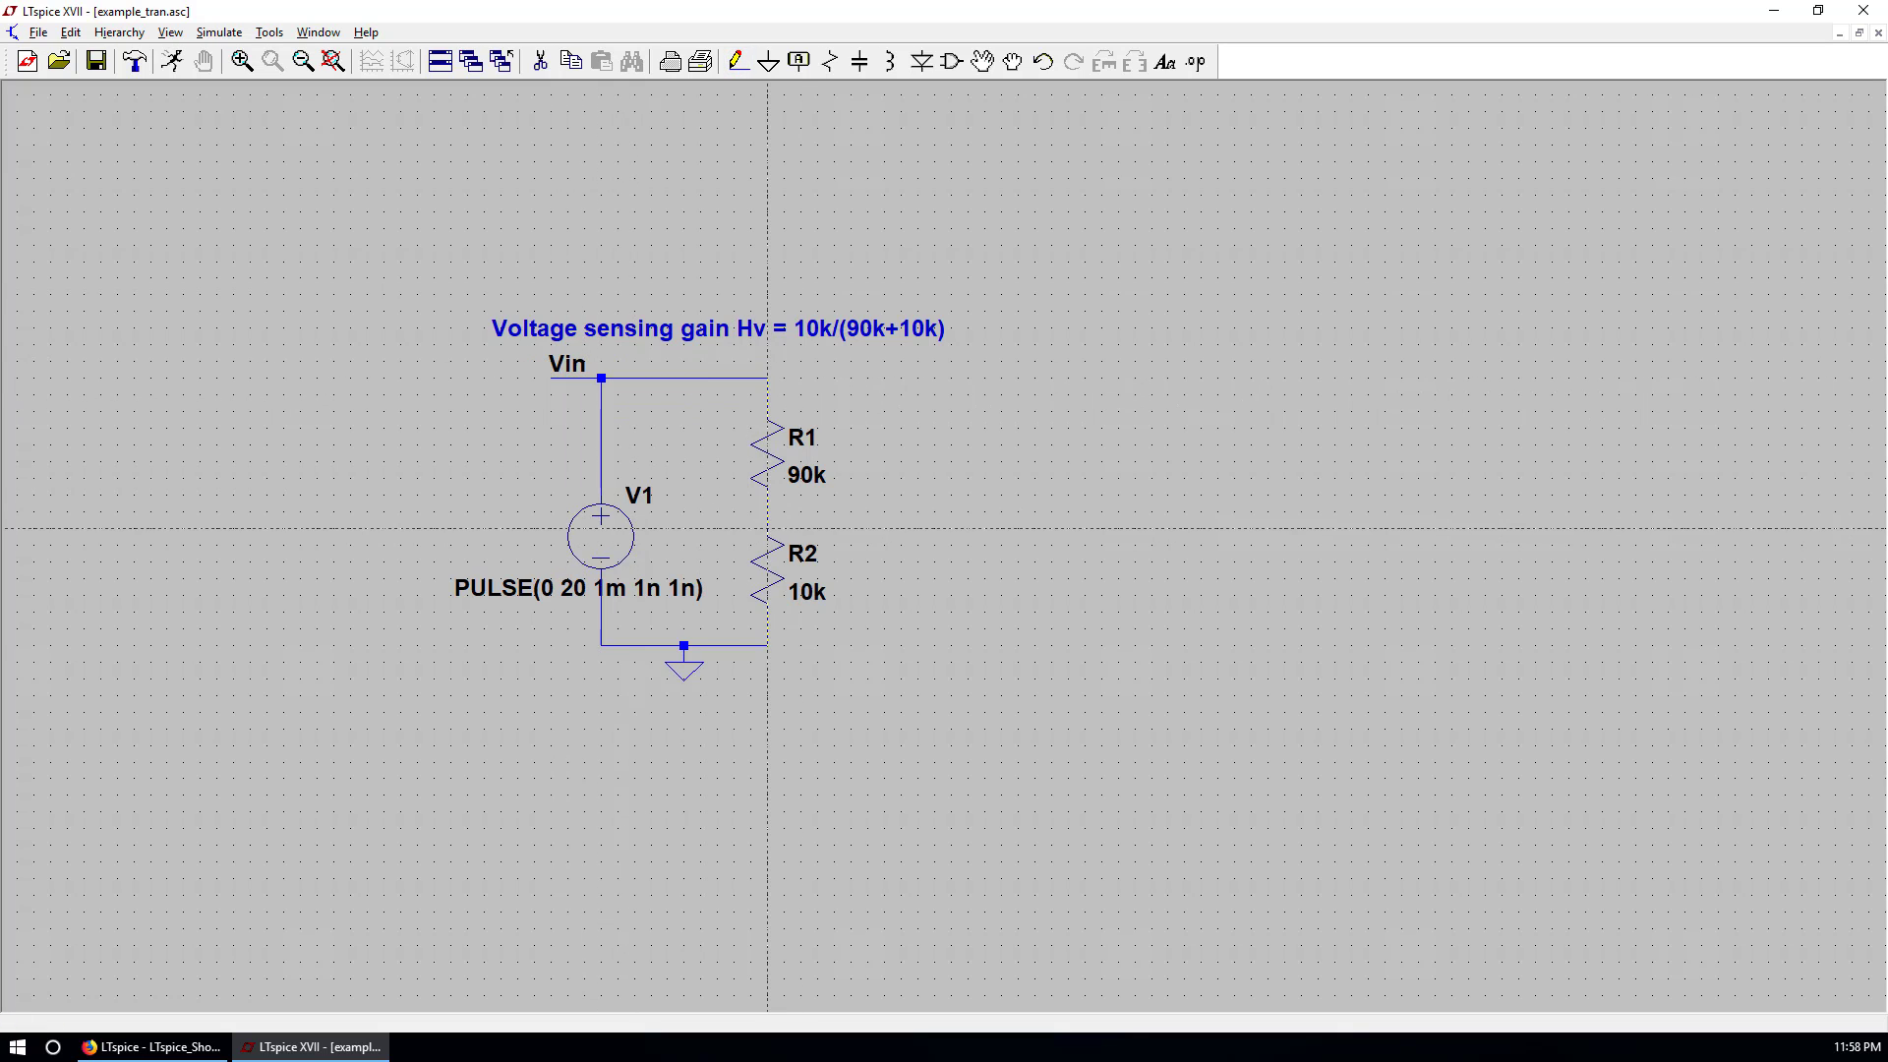
{"action": "left_click", "coordinate": [767, 511]}
{"action": "left_click", "coordinate": [884, 511]}
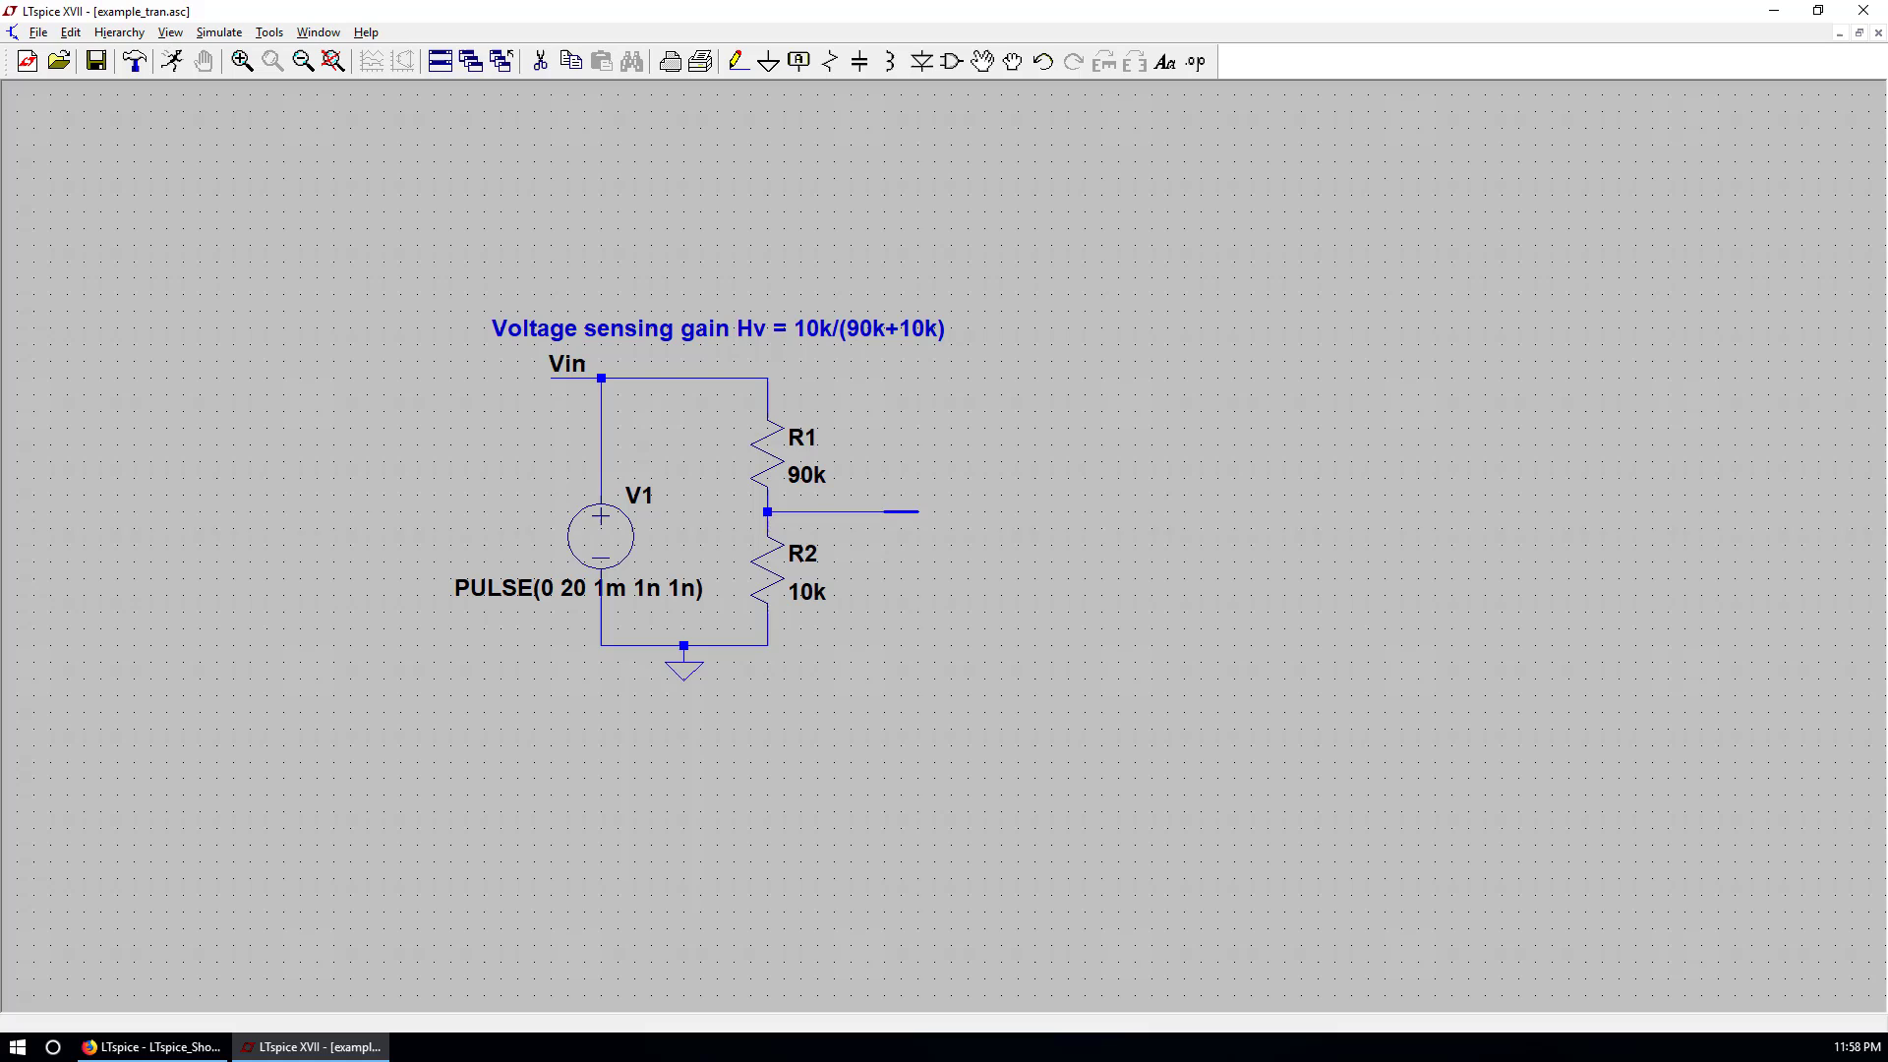
{"action": "right_click", "coordinate": [915, 495]}
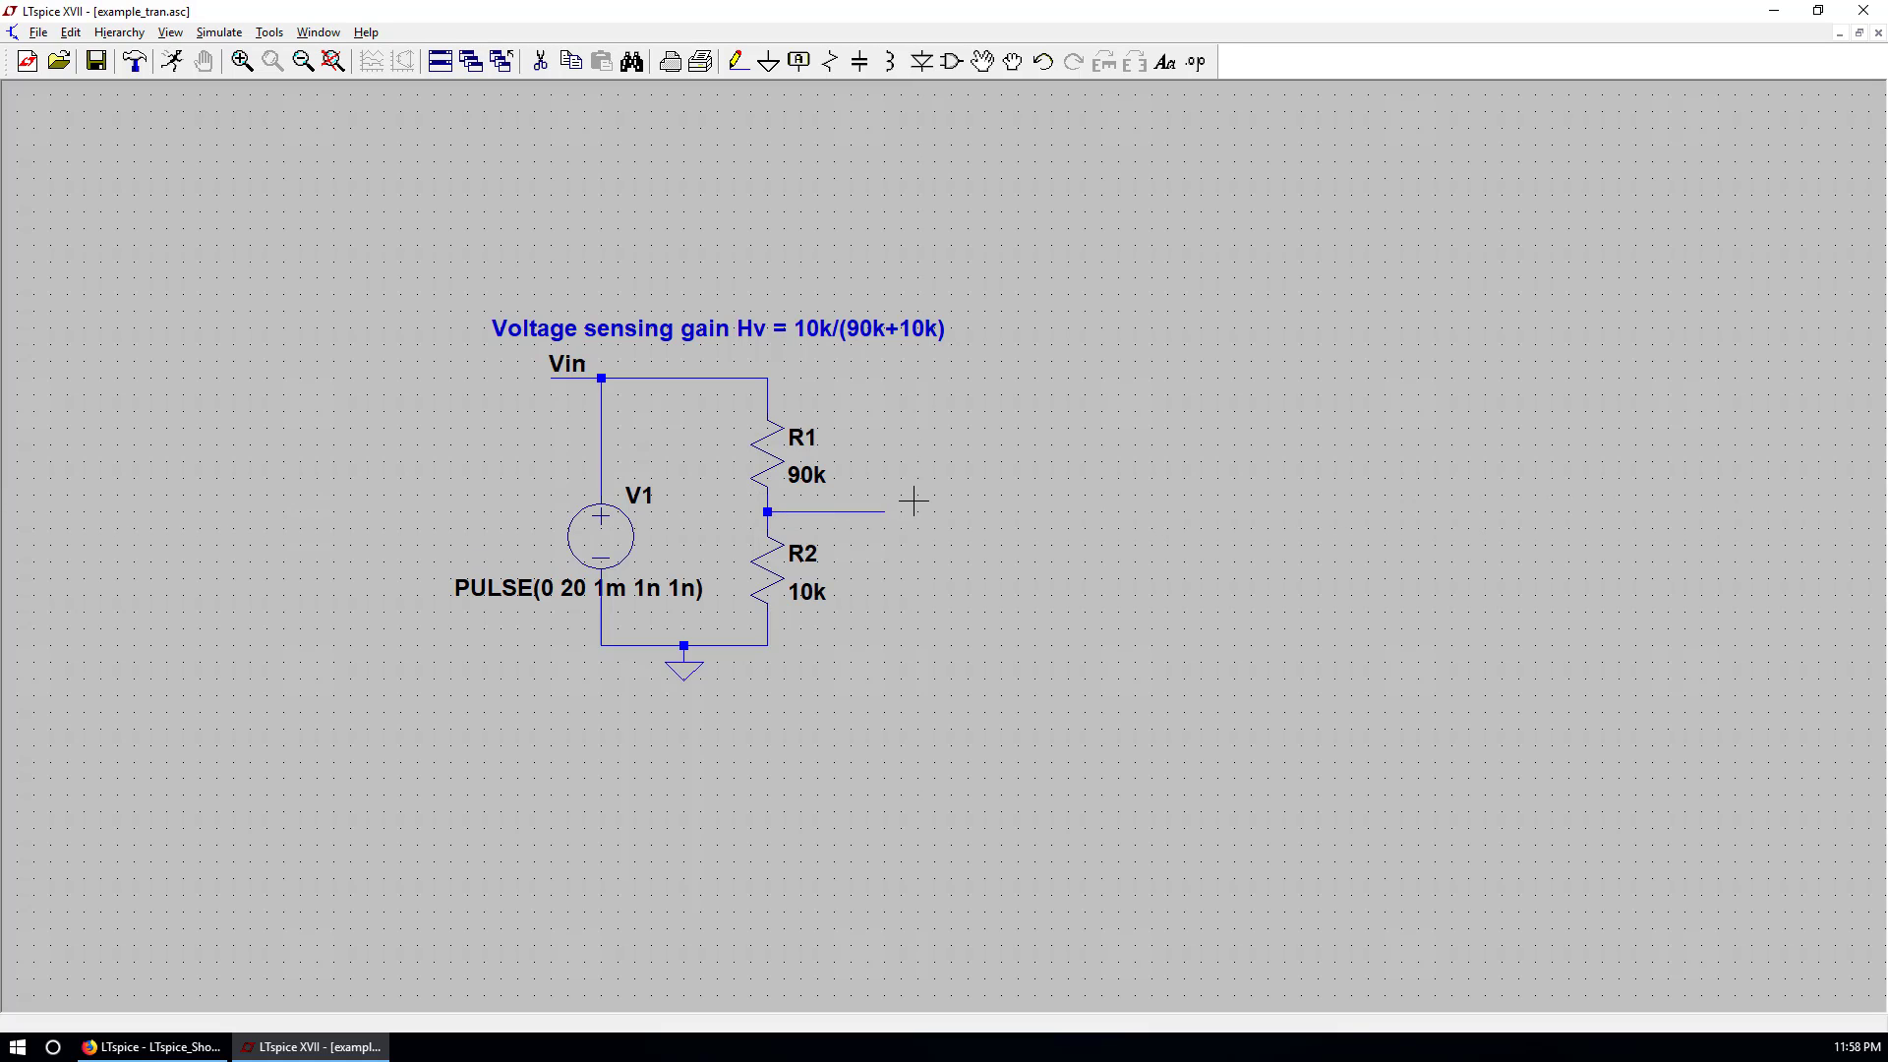
Attach a Vsen net label to the wire leaving the R1/R2 junction.
{"action": "left_click", "coordinate": [801, 62]}
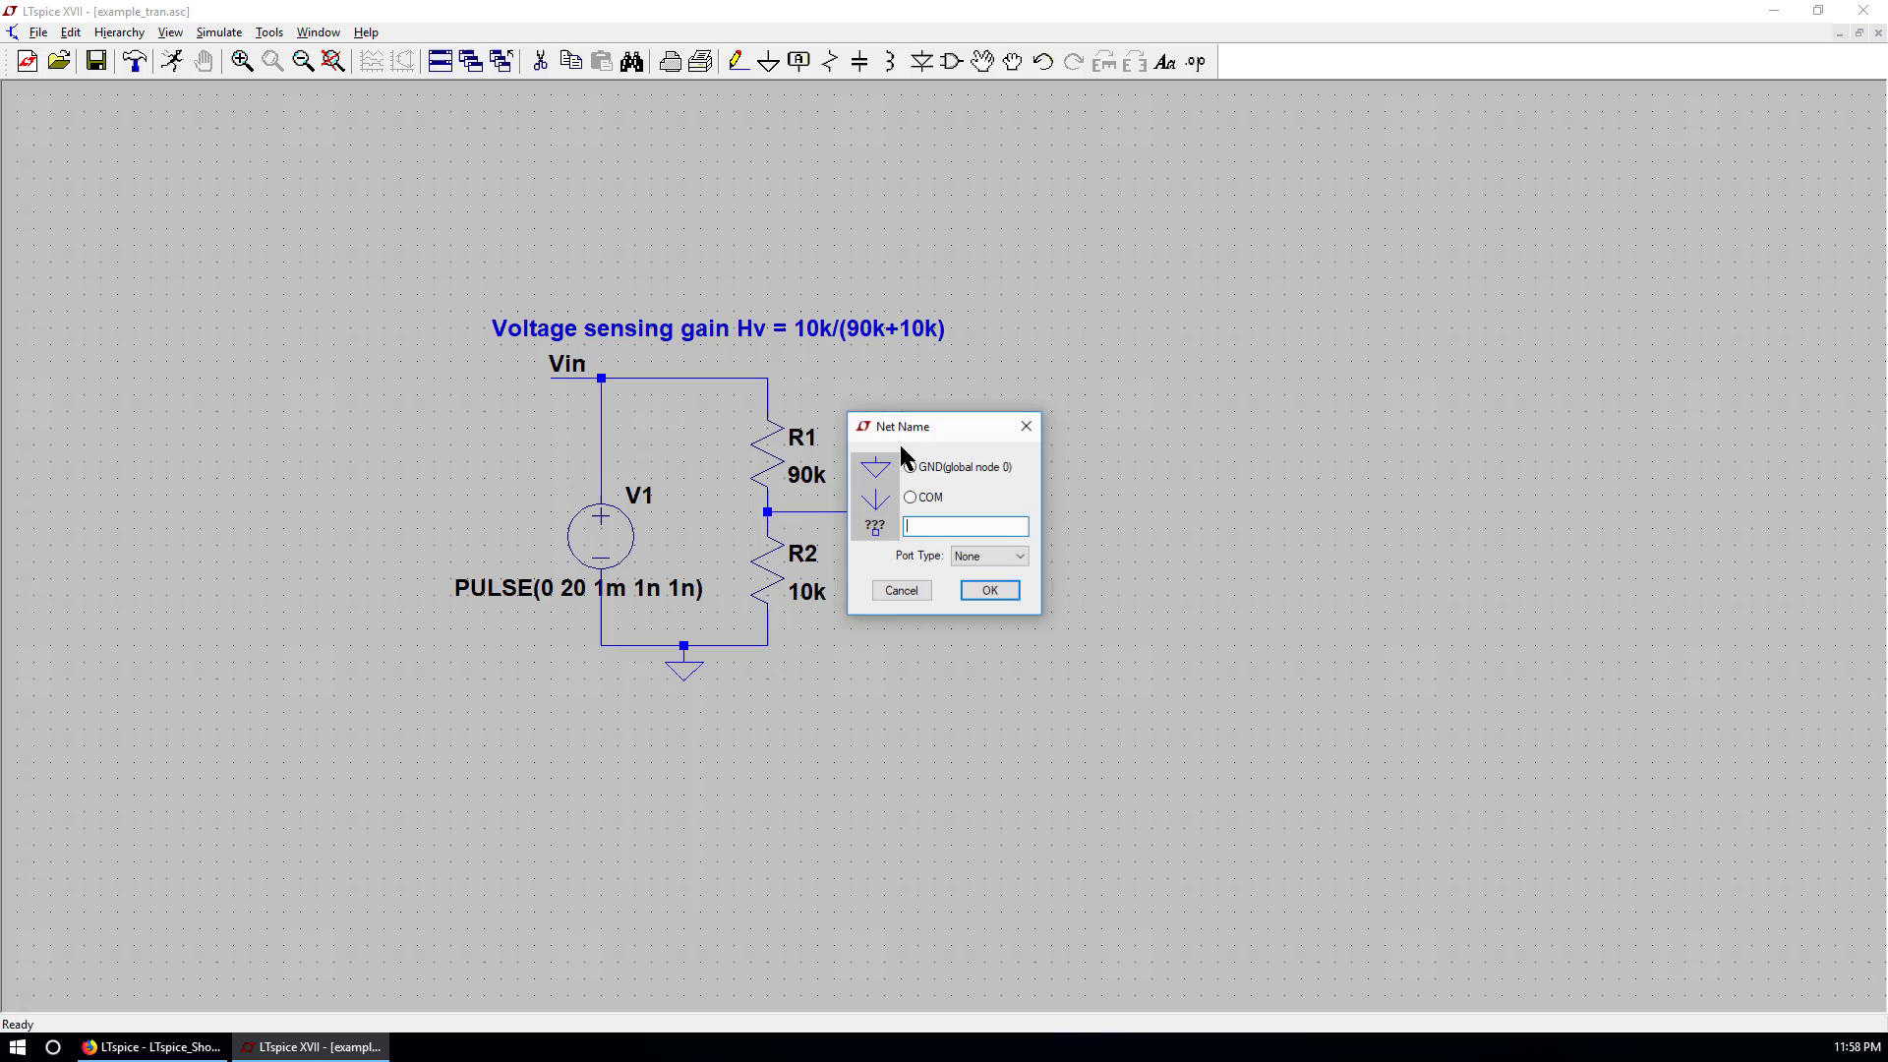
{"action": "type", "text": "Vsen"}
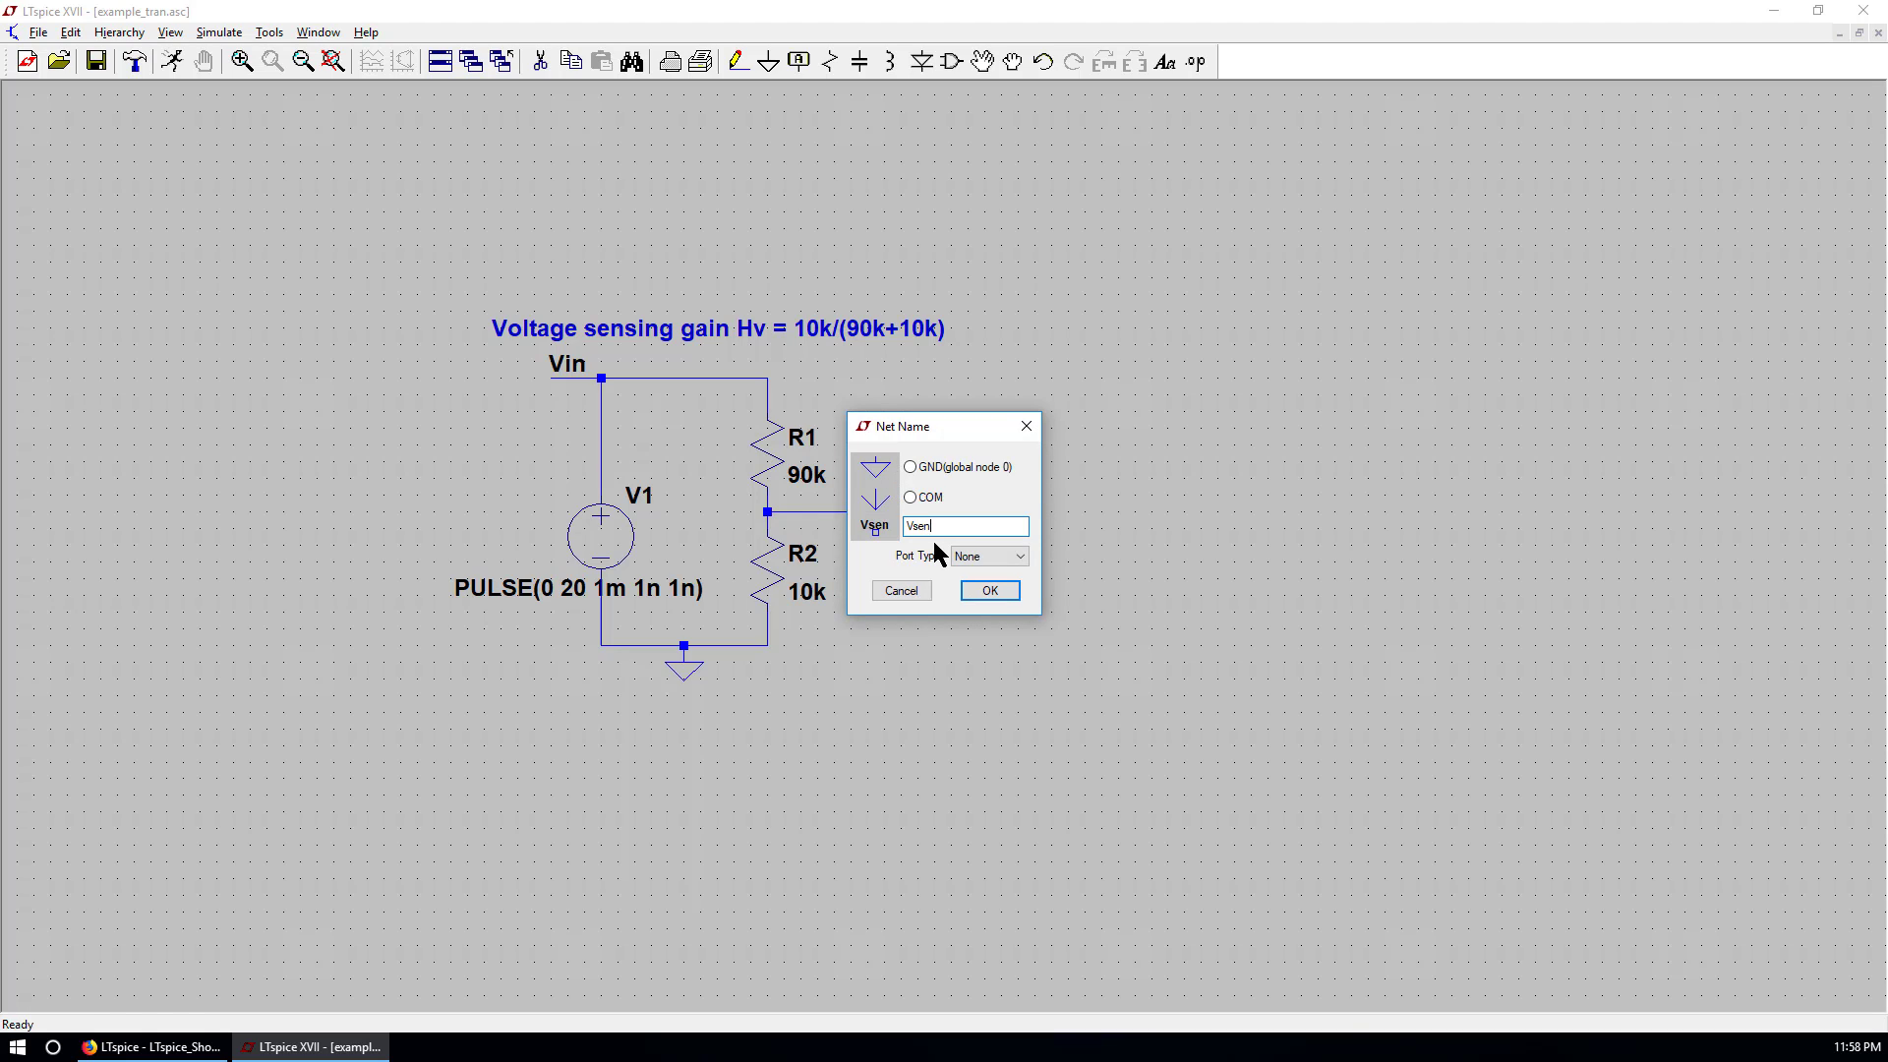
{"action": "key", "text": "Return"}
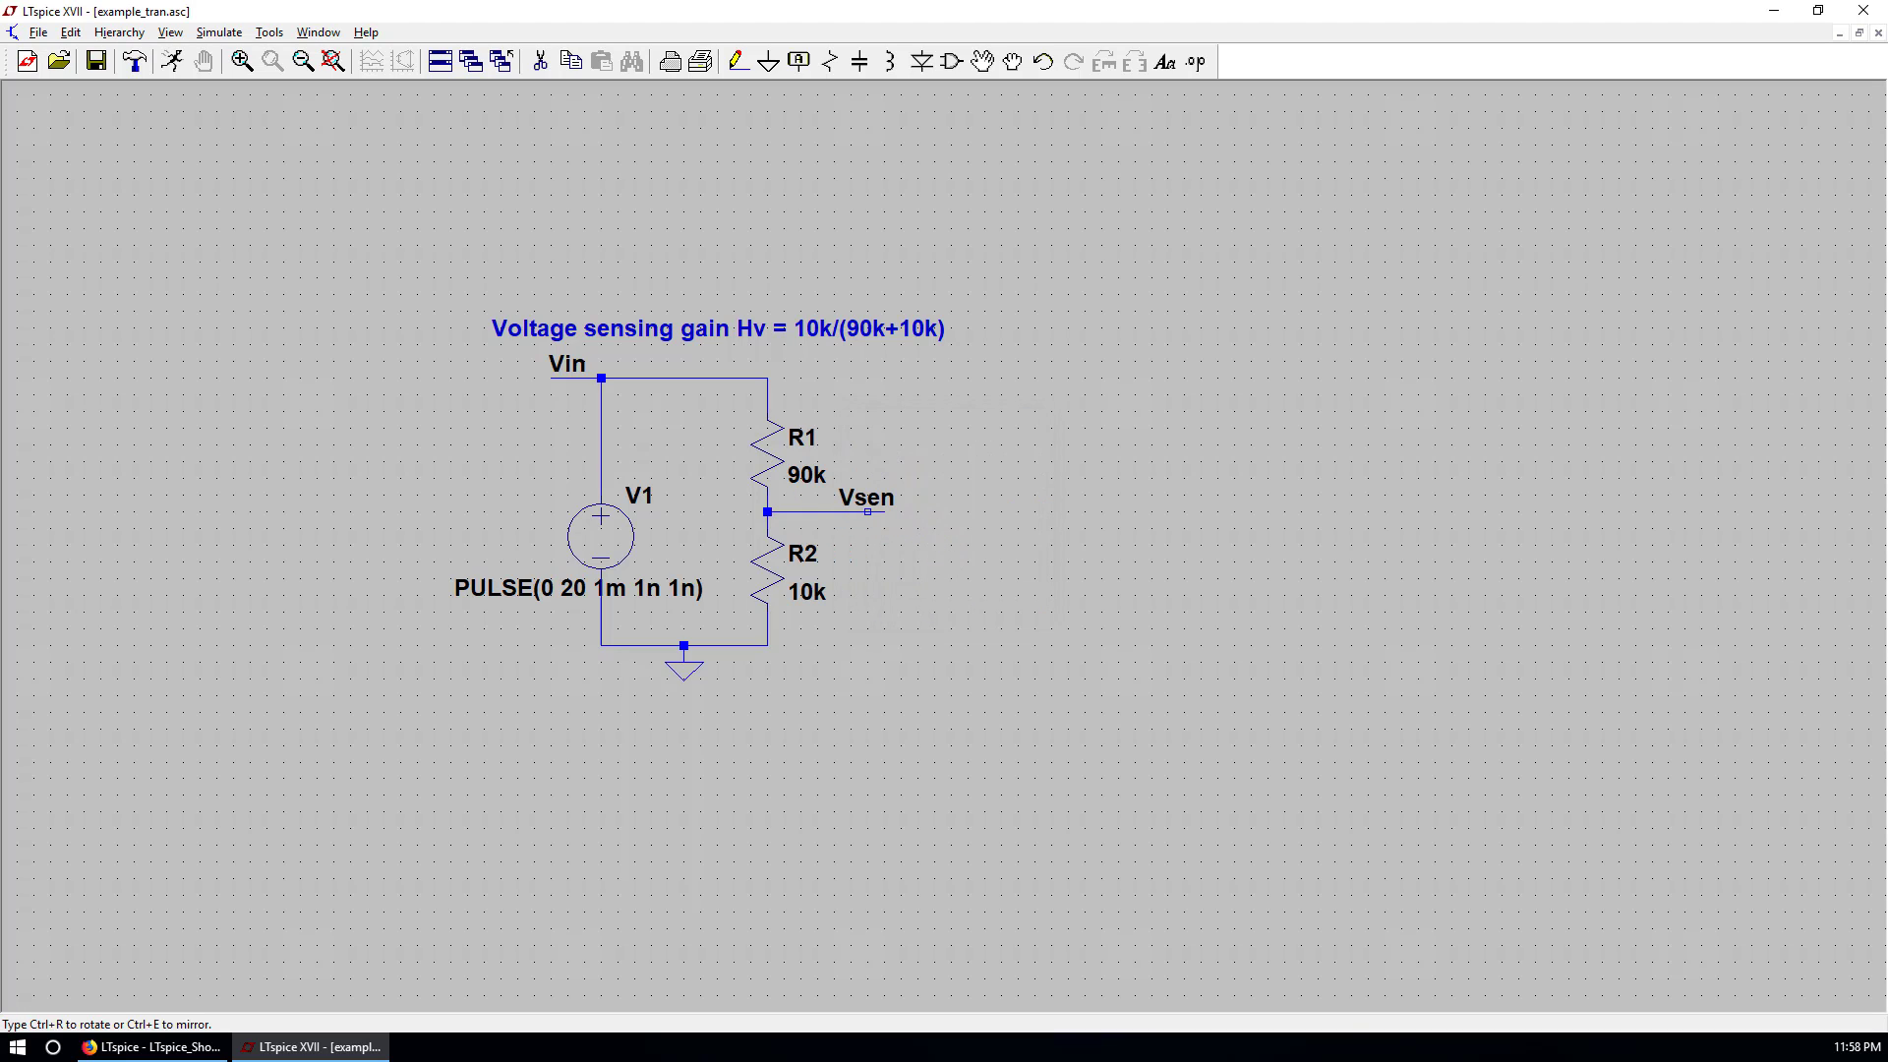
{"action": "left_click", "coordinate": [866, 512]}
{"action": "key", "text": "Escape"}
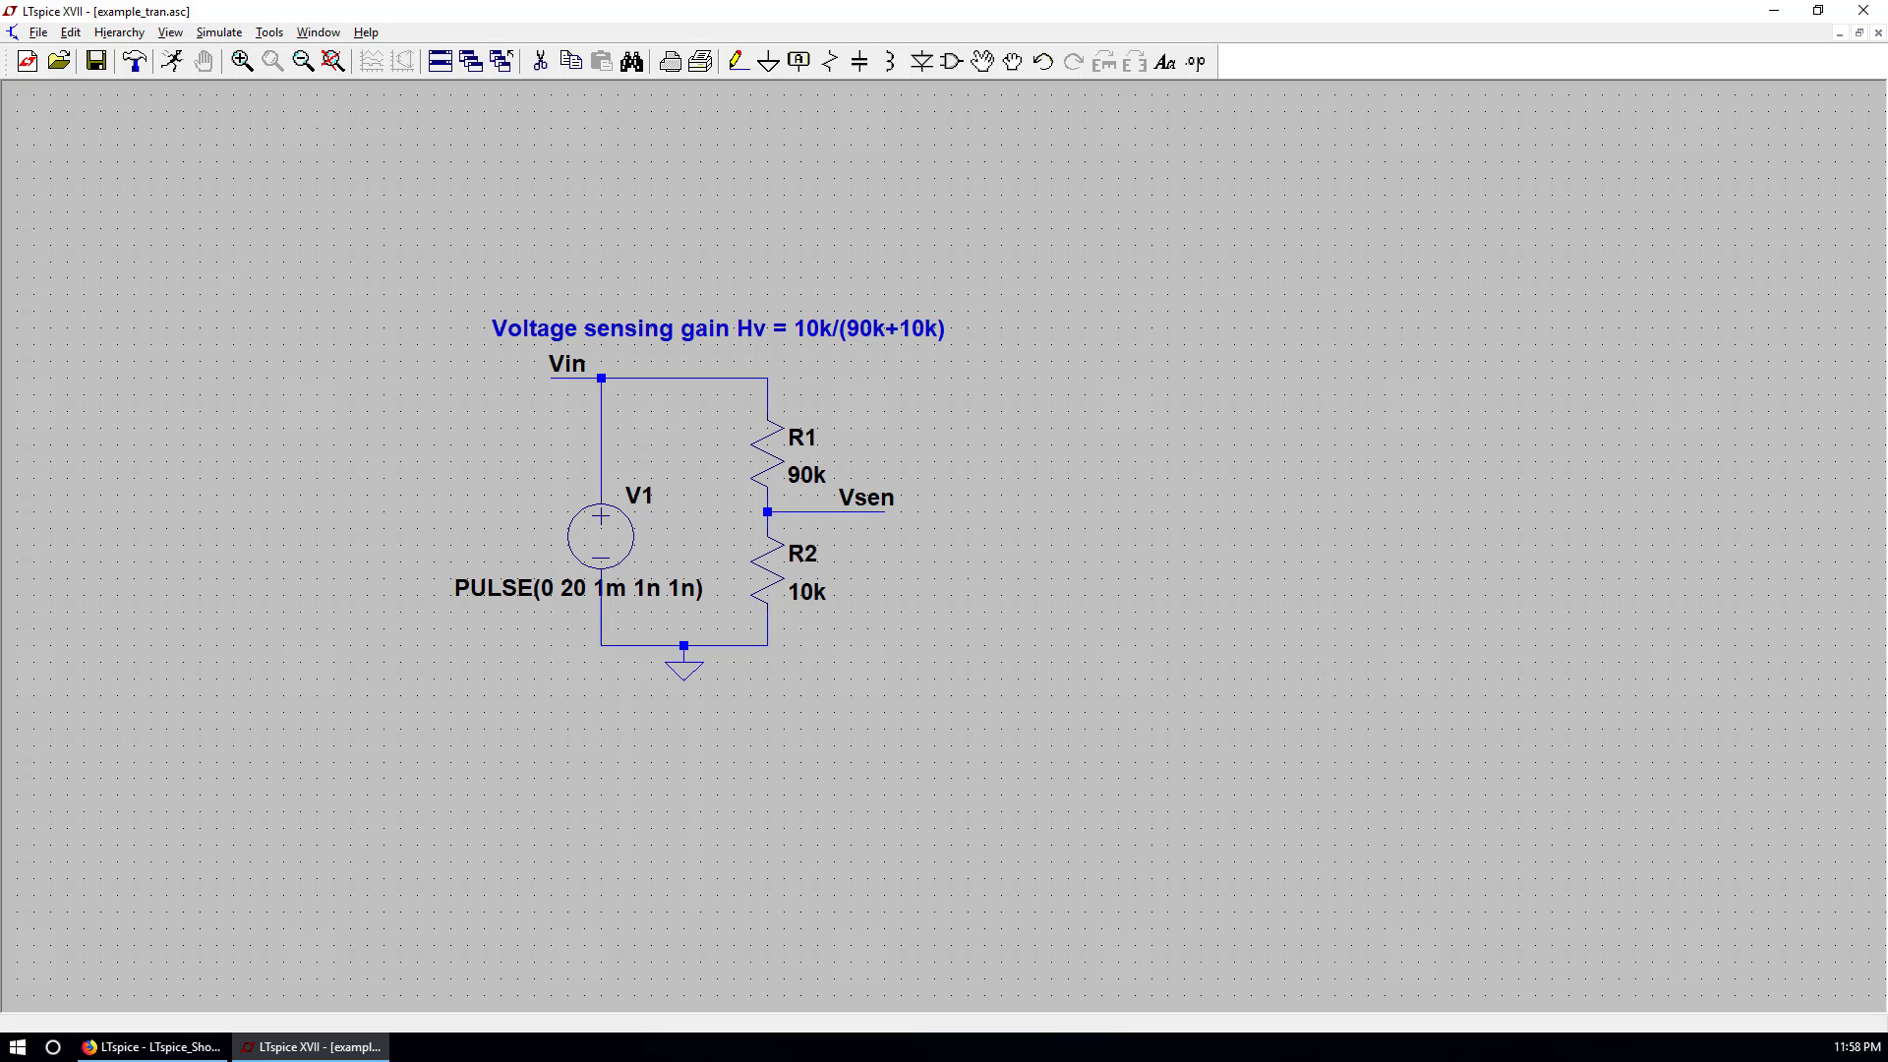
Add a transient analysis with 2m stop time and 0 save start, placing .tran 0 2m 0.
{"action": "left_click", "coordinate": [244, 14]}
{"action": "left_click", "coordinate": [234, 37]}
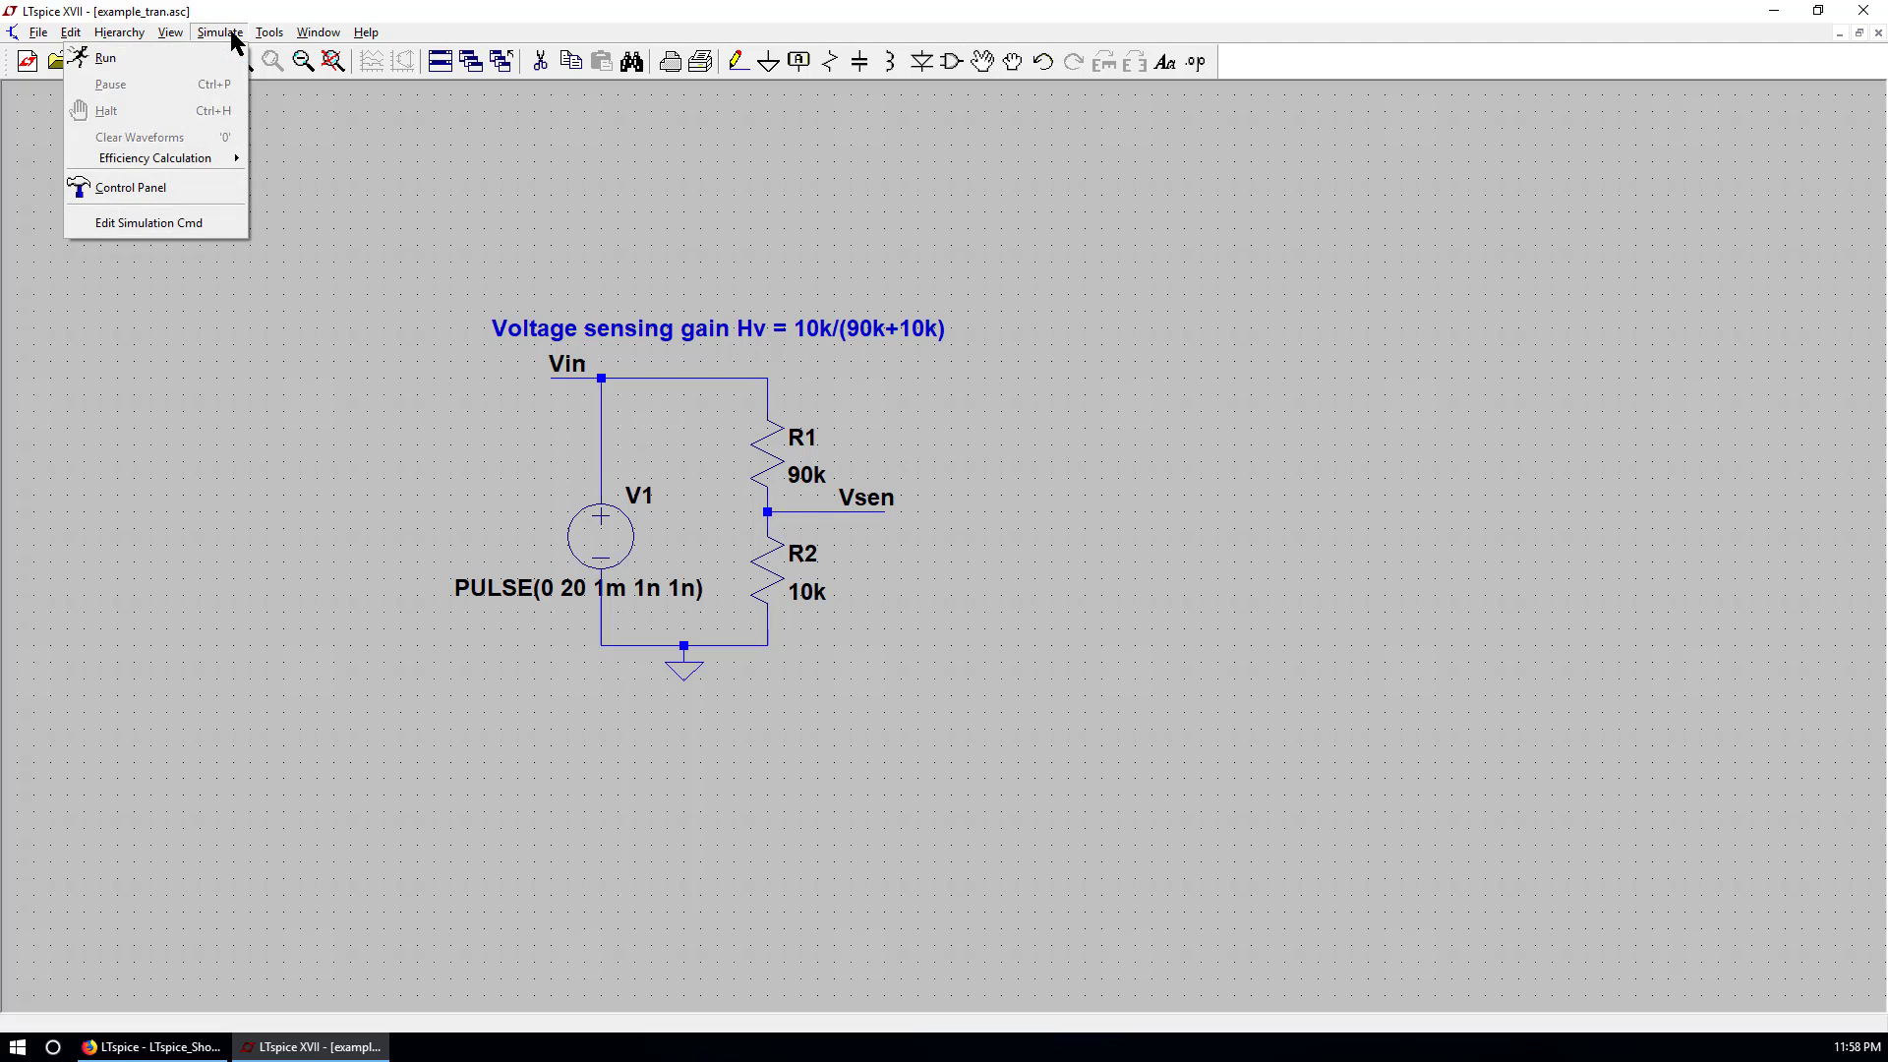
{"action": "left_click", "coordinate": [187, 224]}
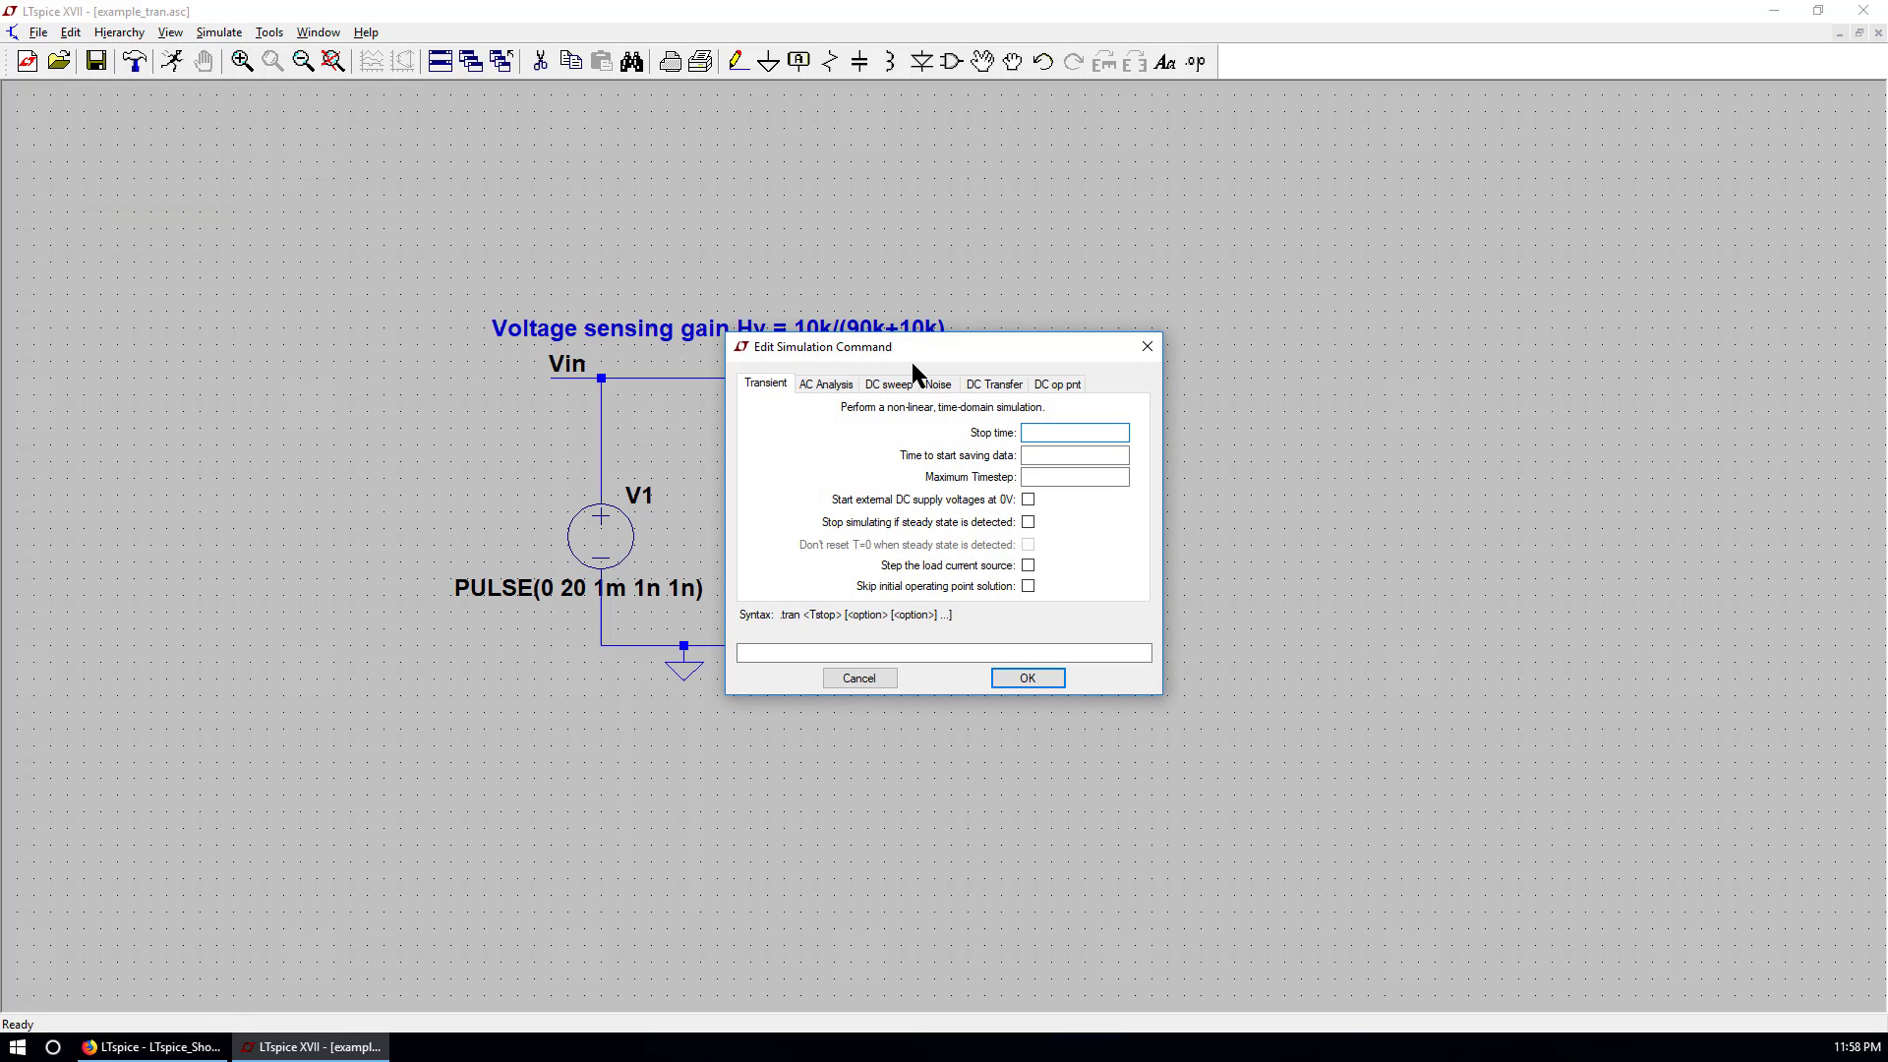
{"action": "left_click_drag", "start_coordinate": [916, 356], "coordinate": [1235, 311]}
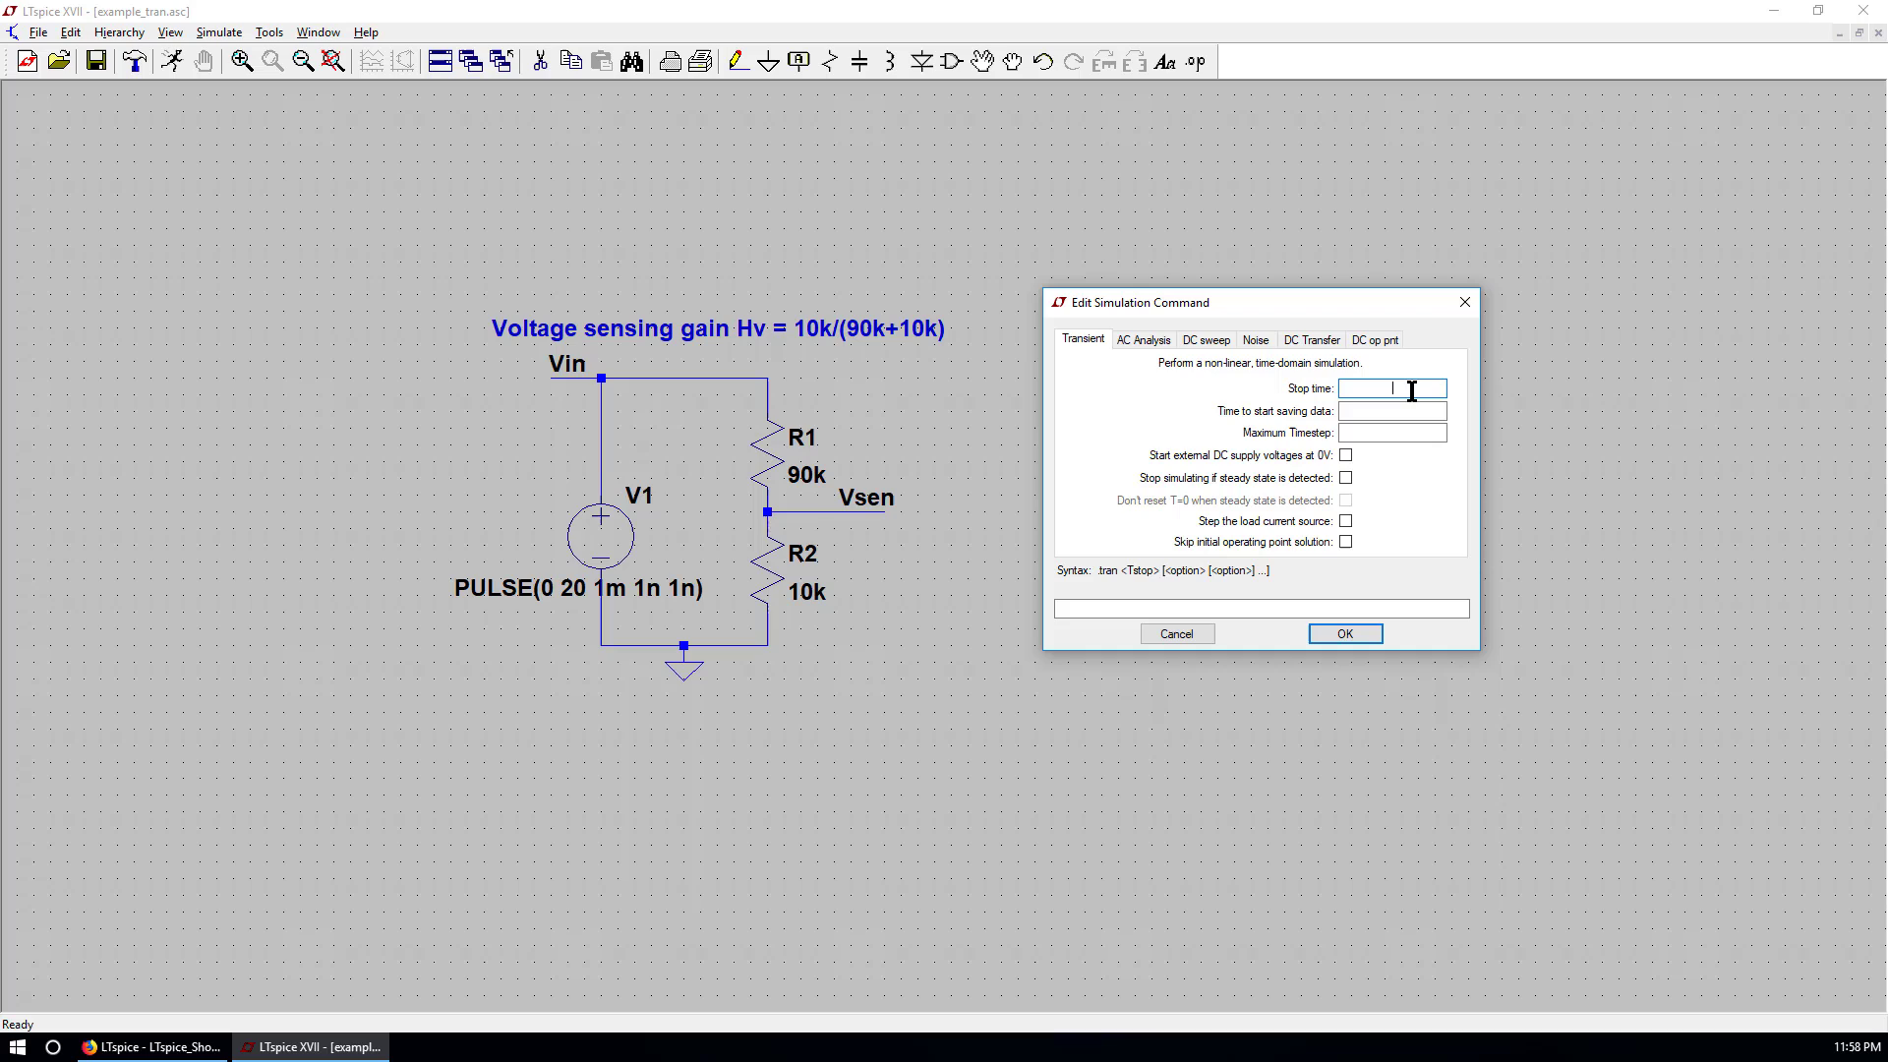
{"action": "type", "text": "2m"}
{"action": "key", "text": "Tab"}
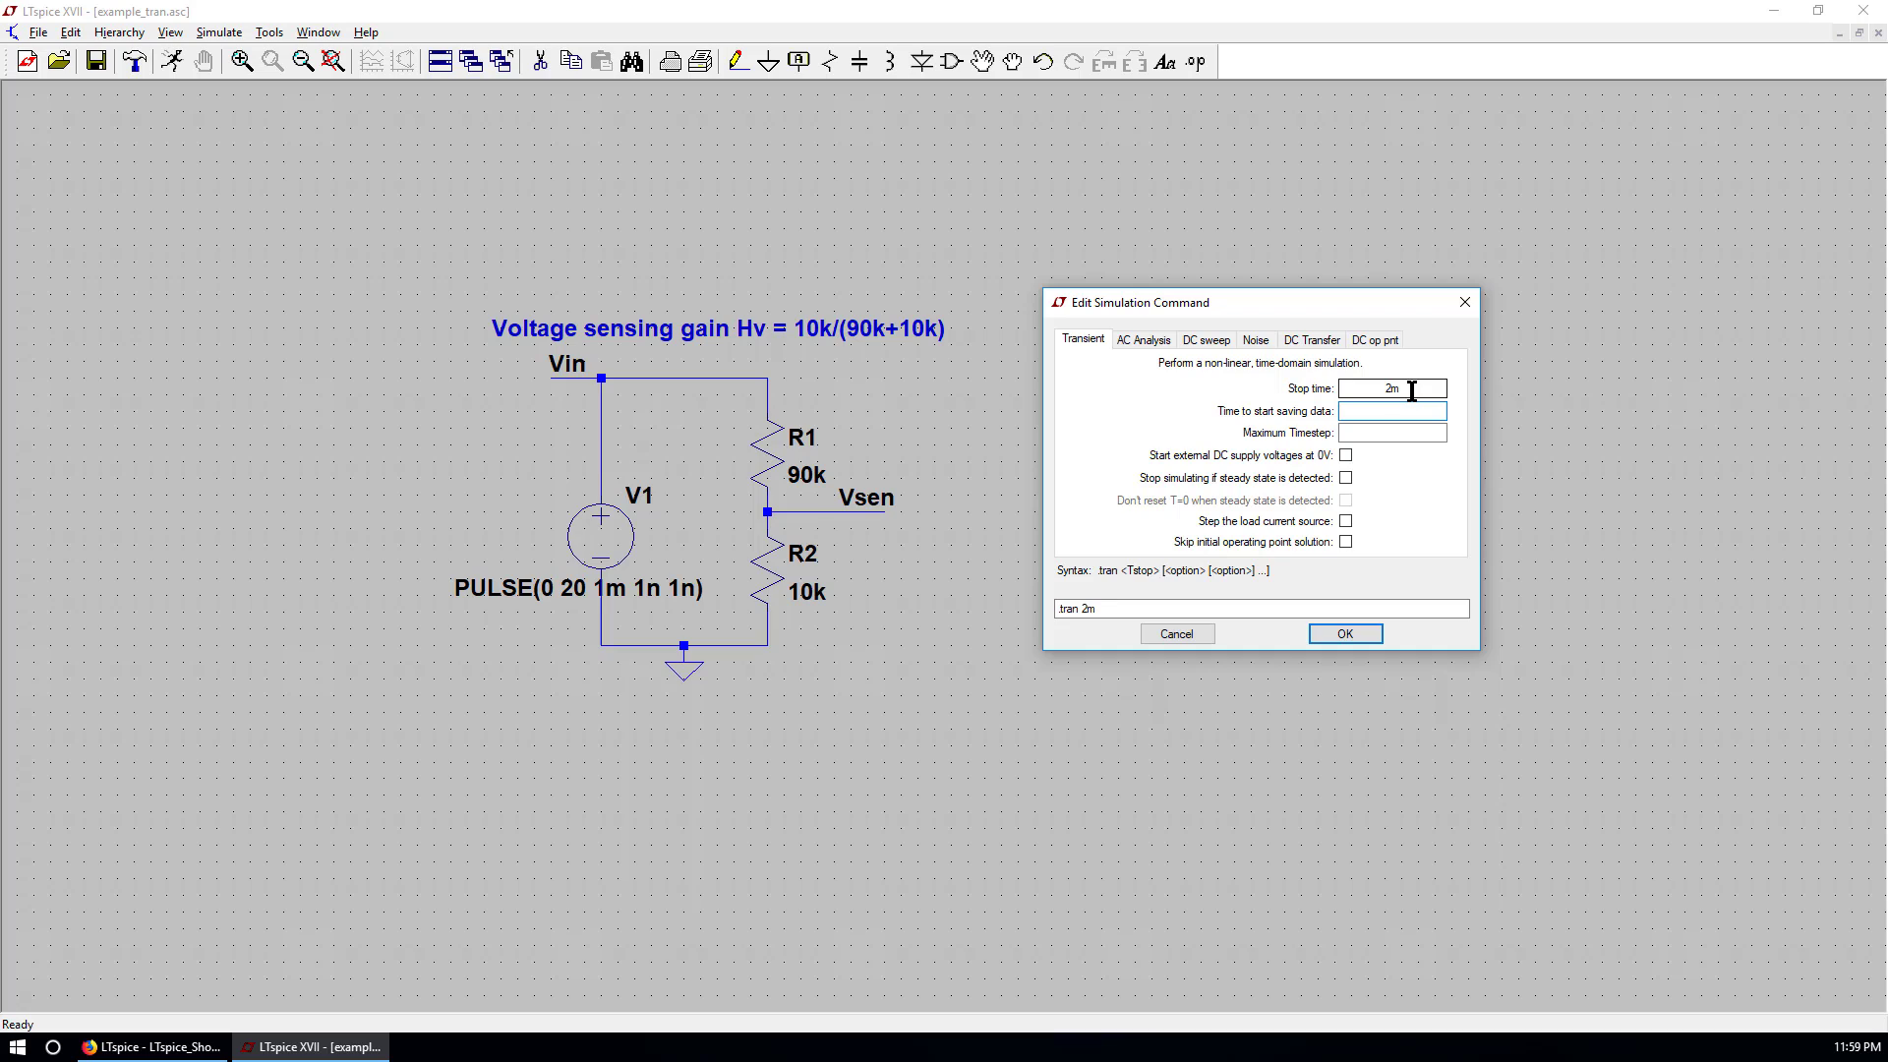
{"action": "type", "text": "0"}
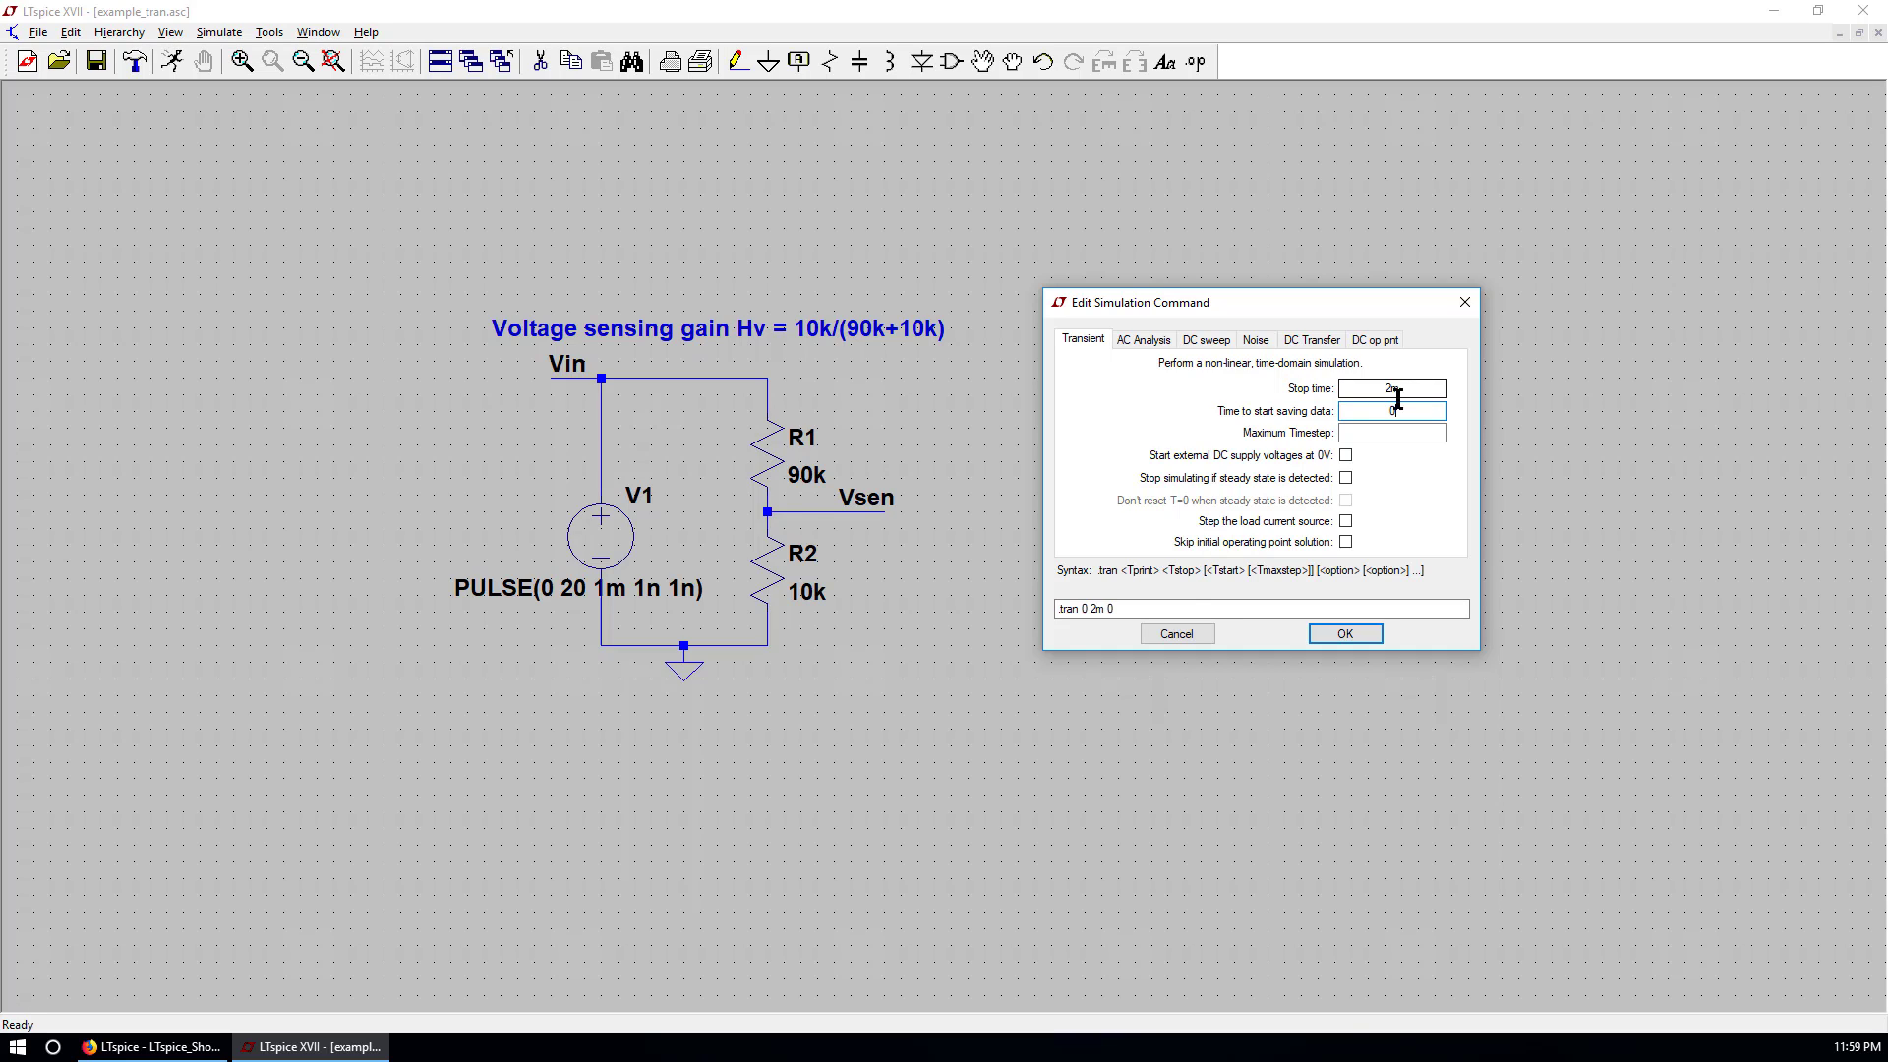
{"action": "left_click", "coordinate": [1382, 436]}
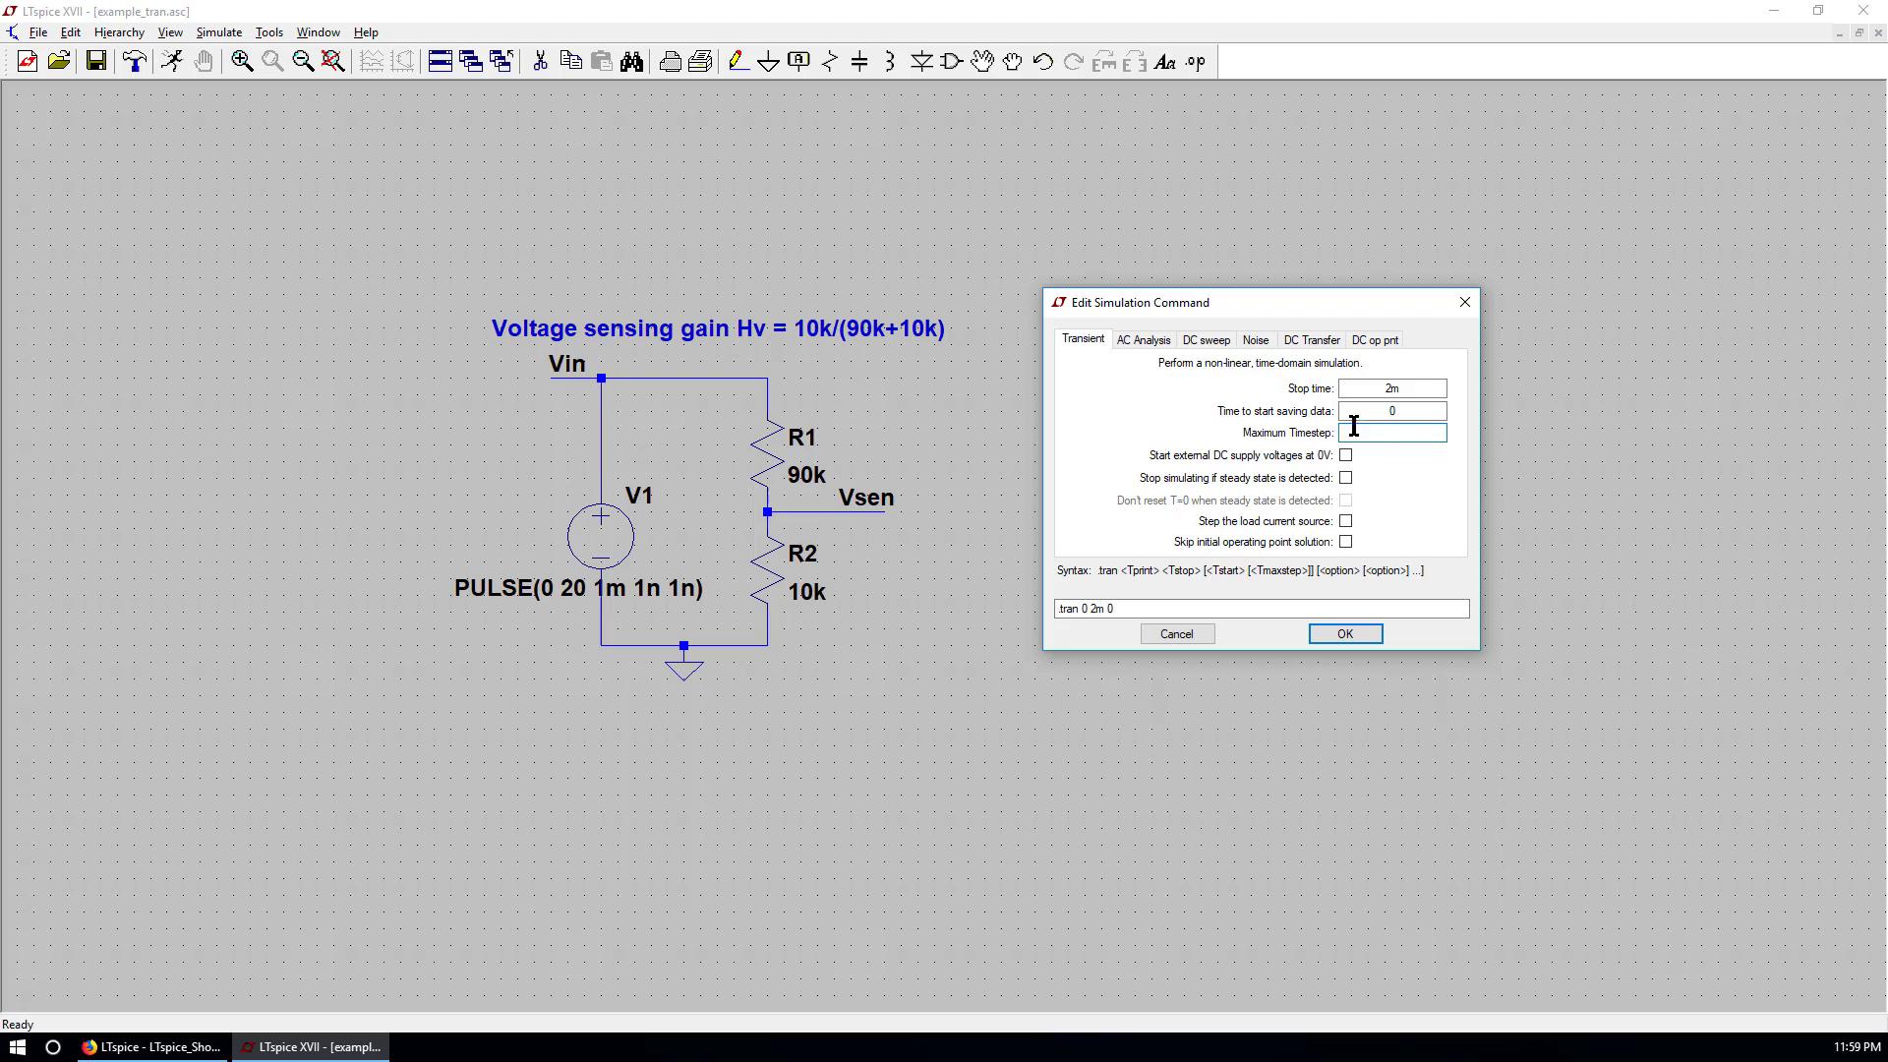
{"action": "left_click", "coordinate": [1347, 634]}
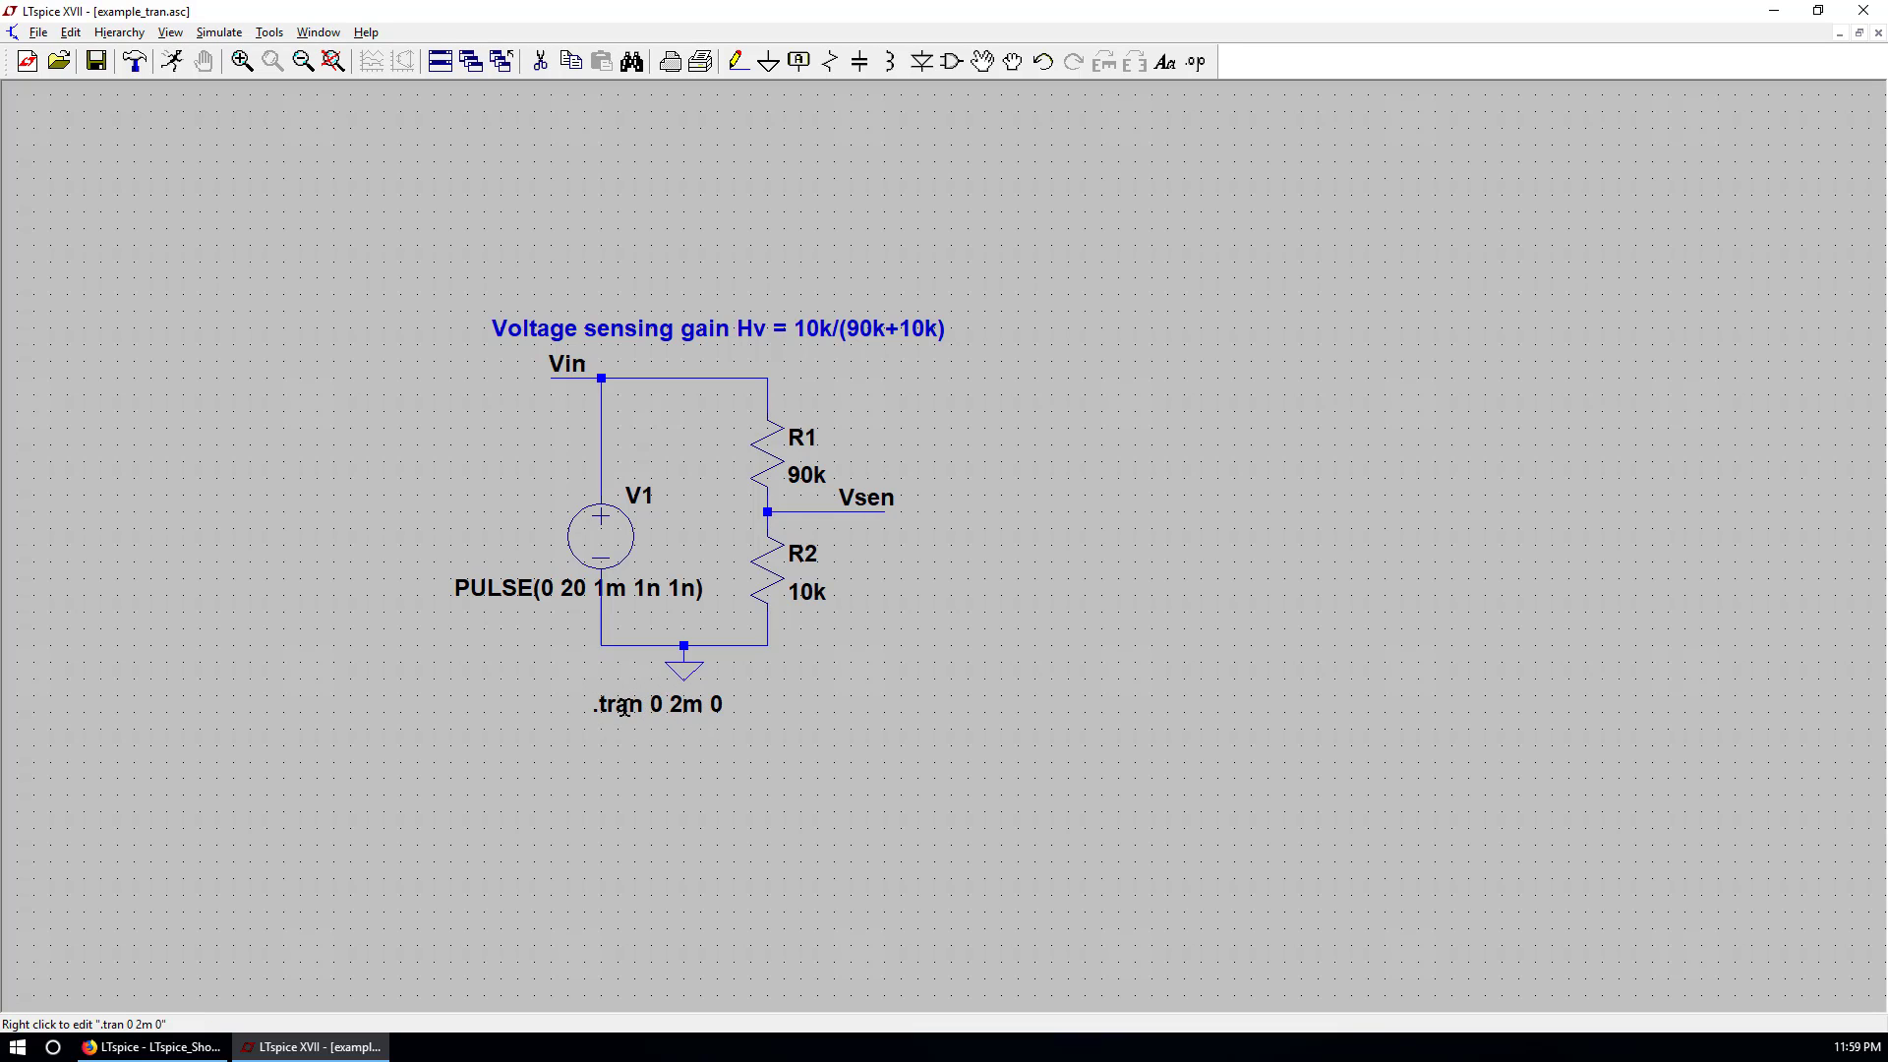
Run the transient simulation and zoom into the schematic.
{"action": "left_click", "coordinate": [173, 65]}
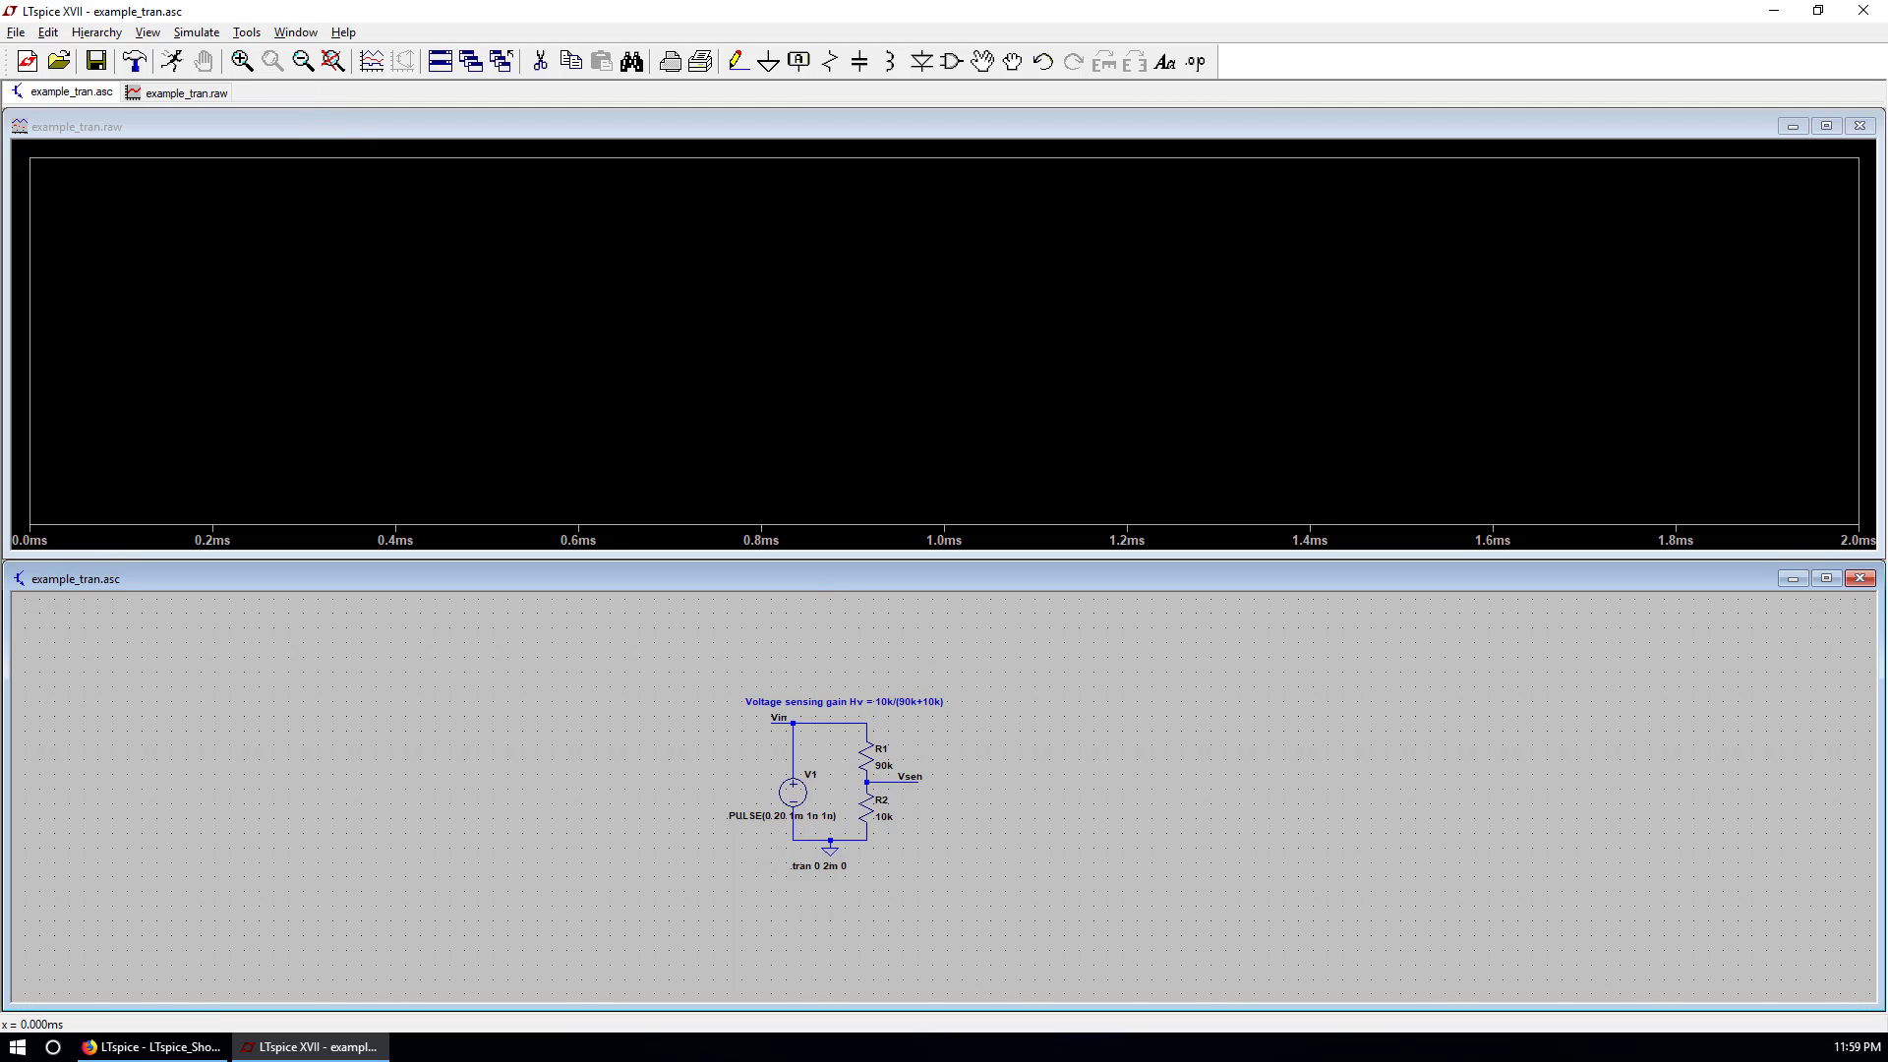
{"action": "left_click", "coordinate": [442, 668]}
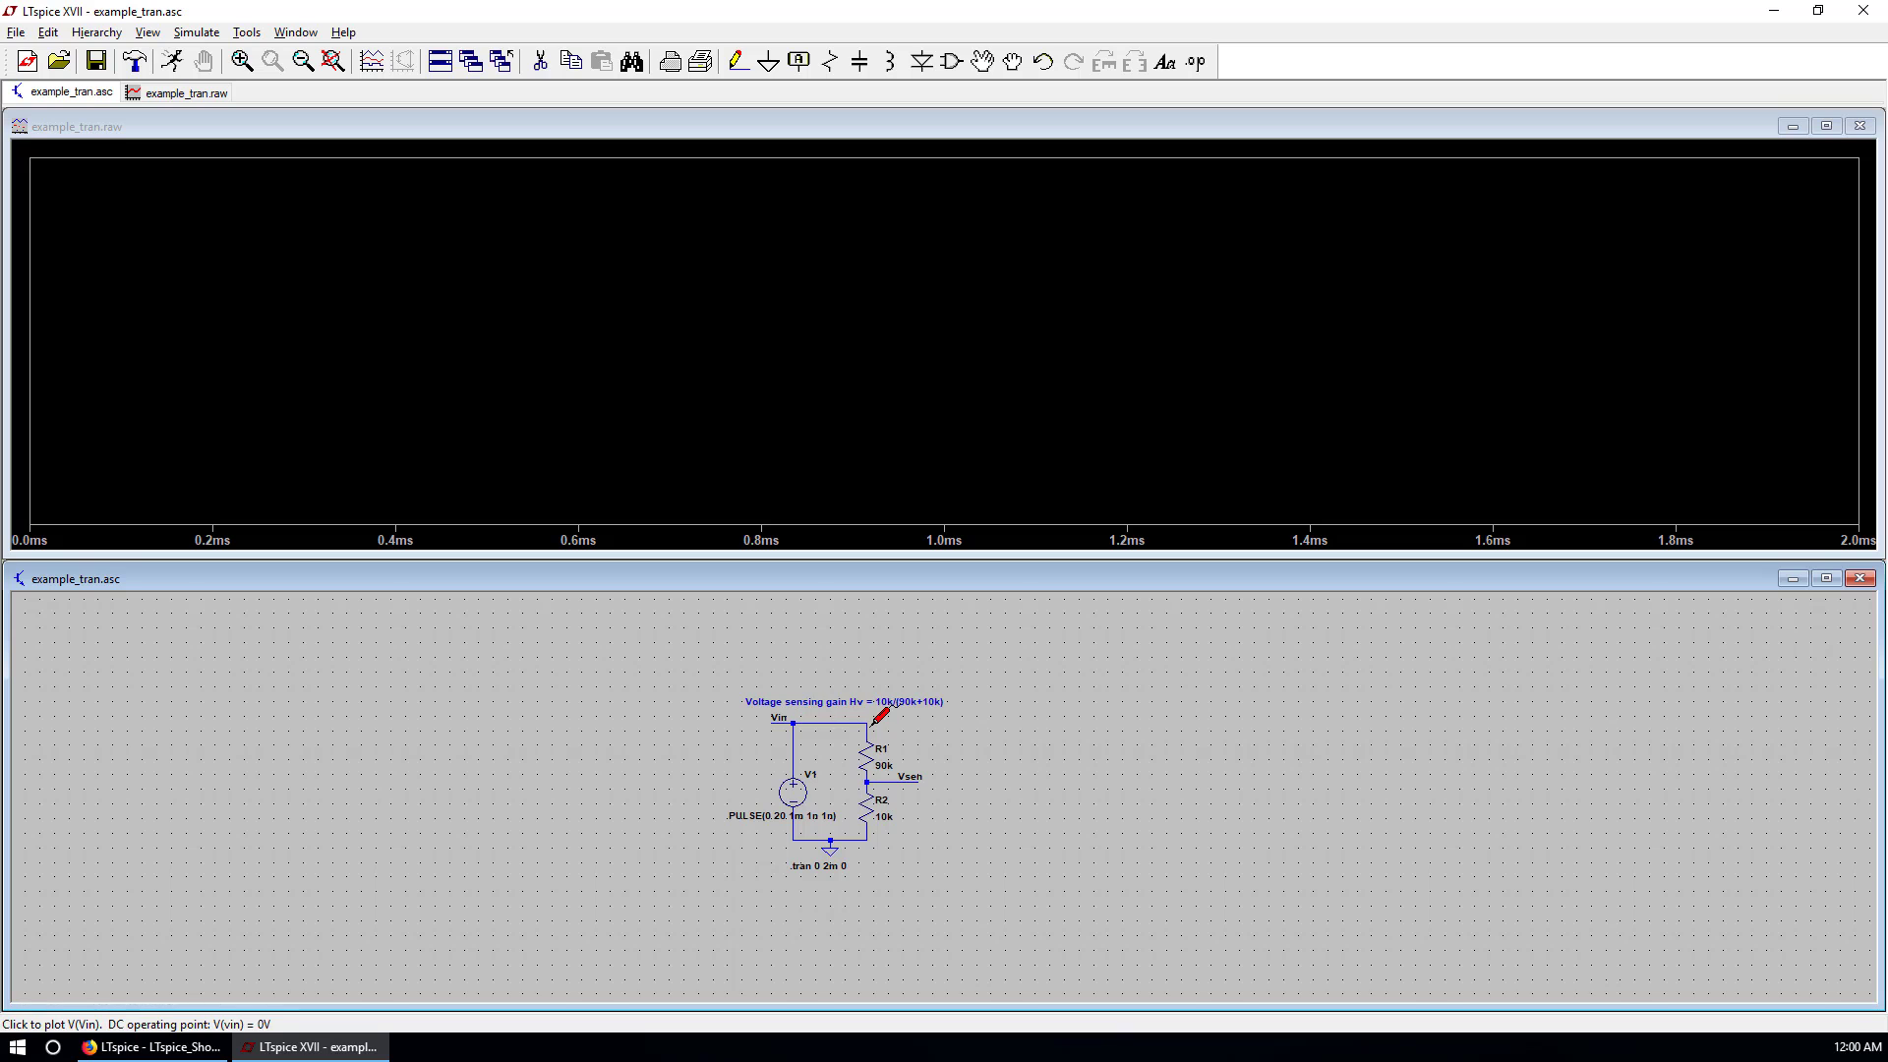
{"action": "scroll", "coordinate": [871, 727], "scroll_direction": "up", "scroll_amount": 2}
{"action": "scroll", "coordinate": [869, 727], "scroll_direction": "up", "scroll_amount": 1}
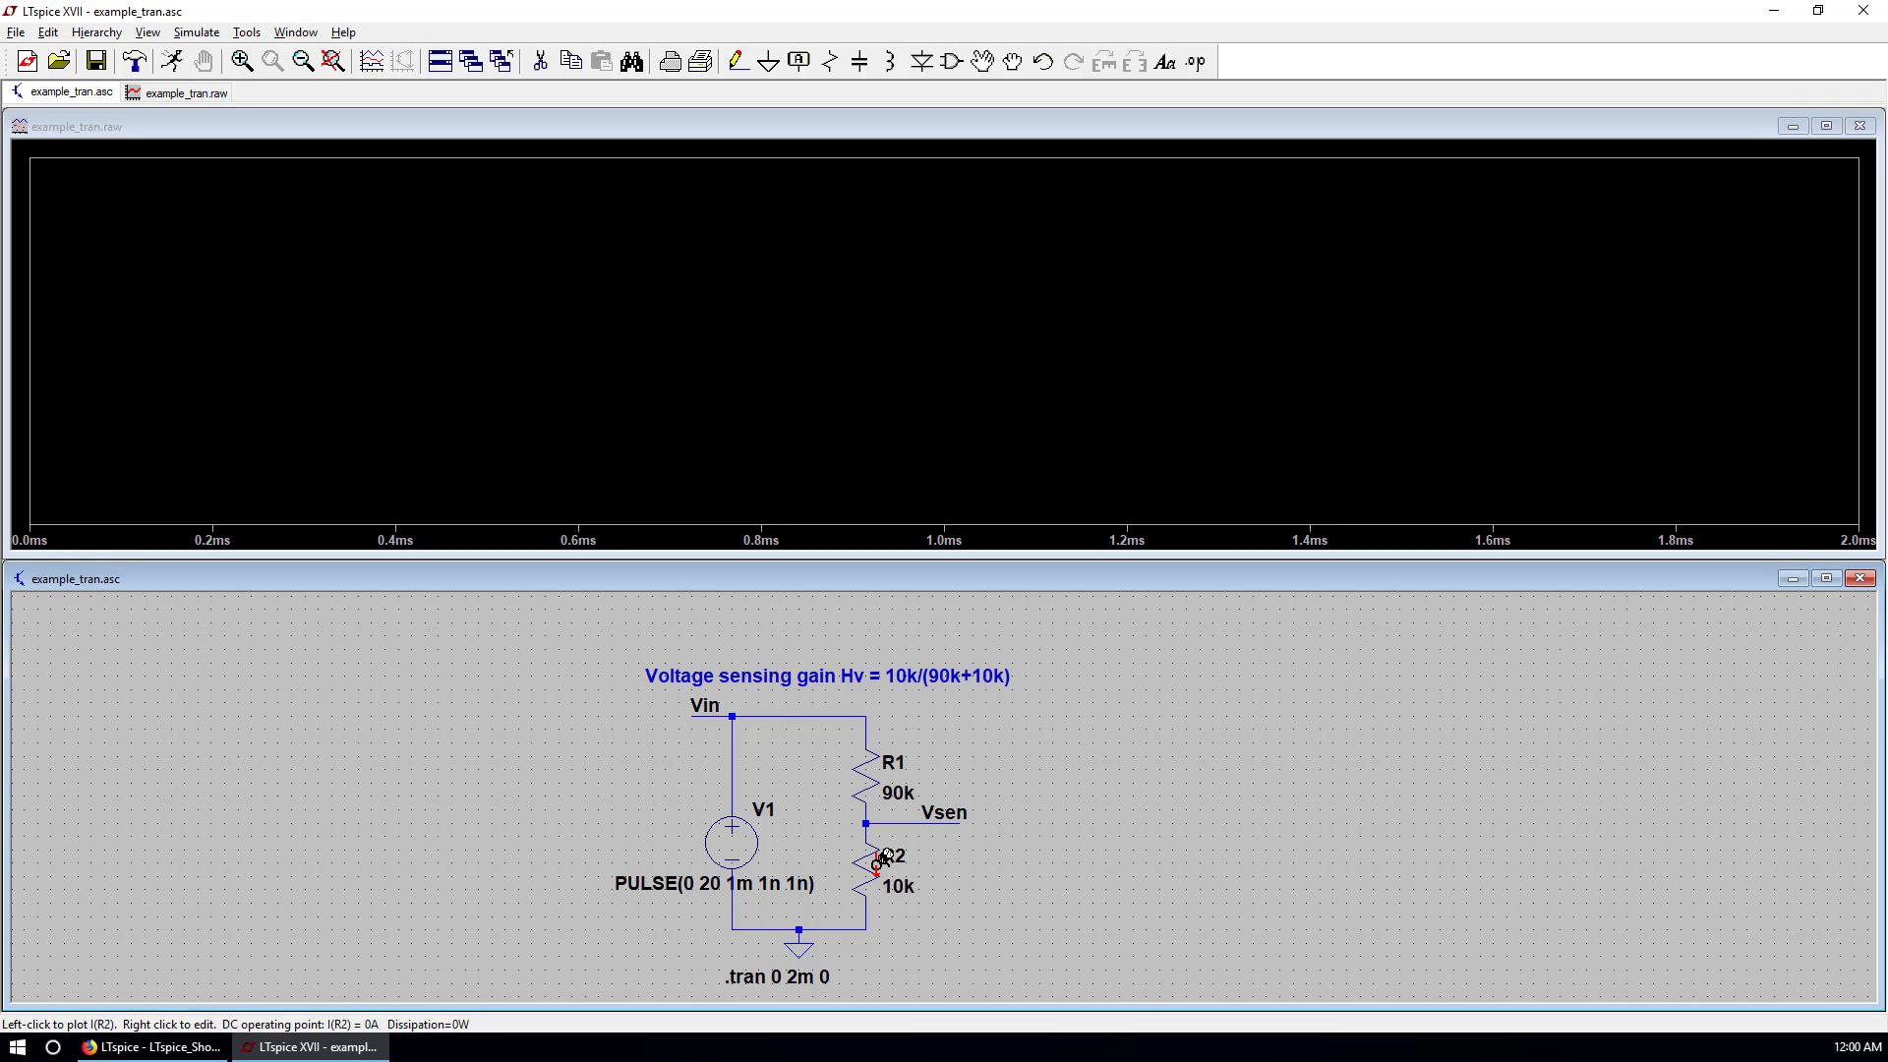
Plot V(vin) and V(vsen) by probing the Vin and Vsen nets.
{"action": "left_click", "coordinate": [784, 713]}
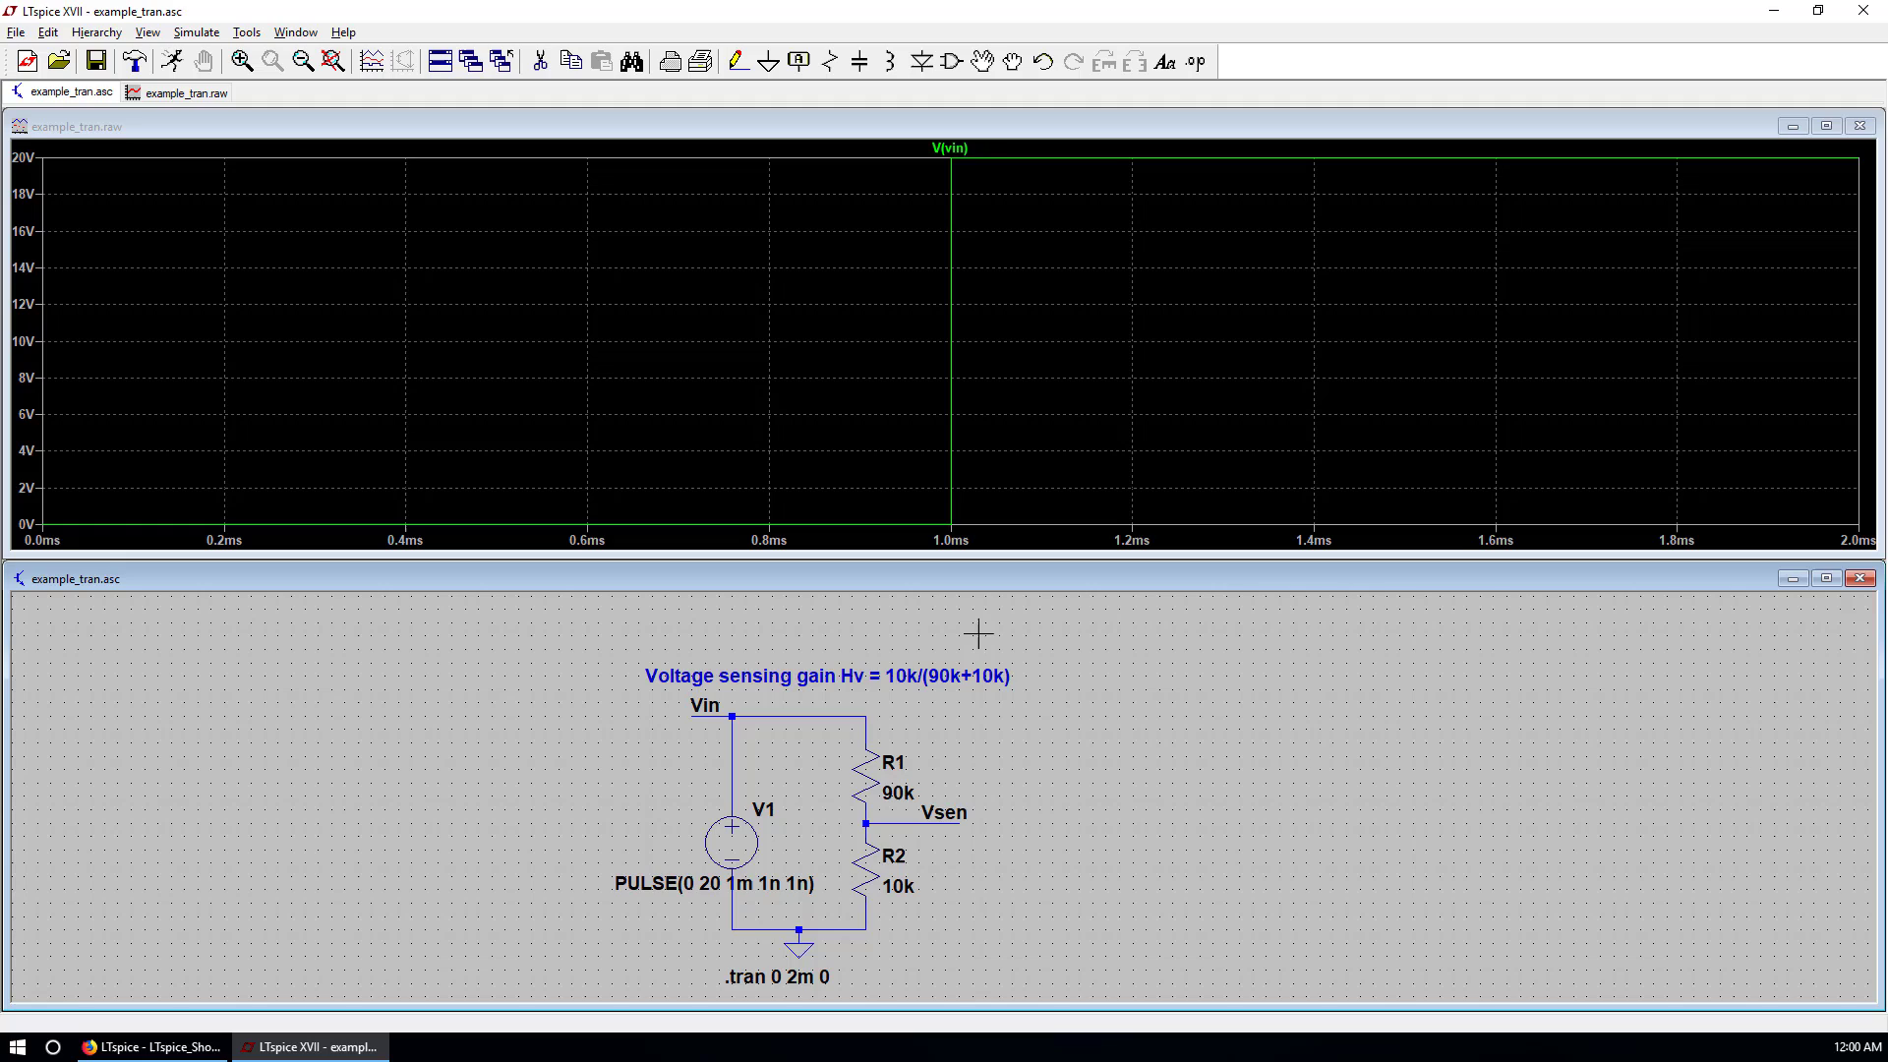
{"action": "left_click", "coordinate": [946, 815]}
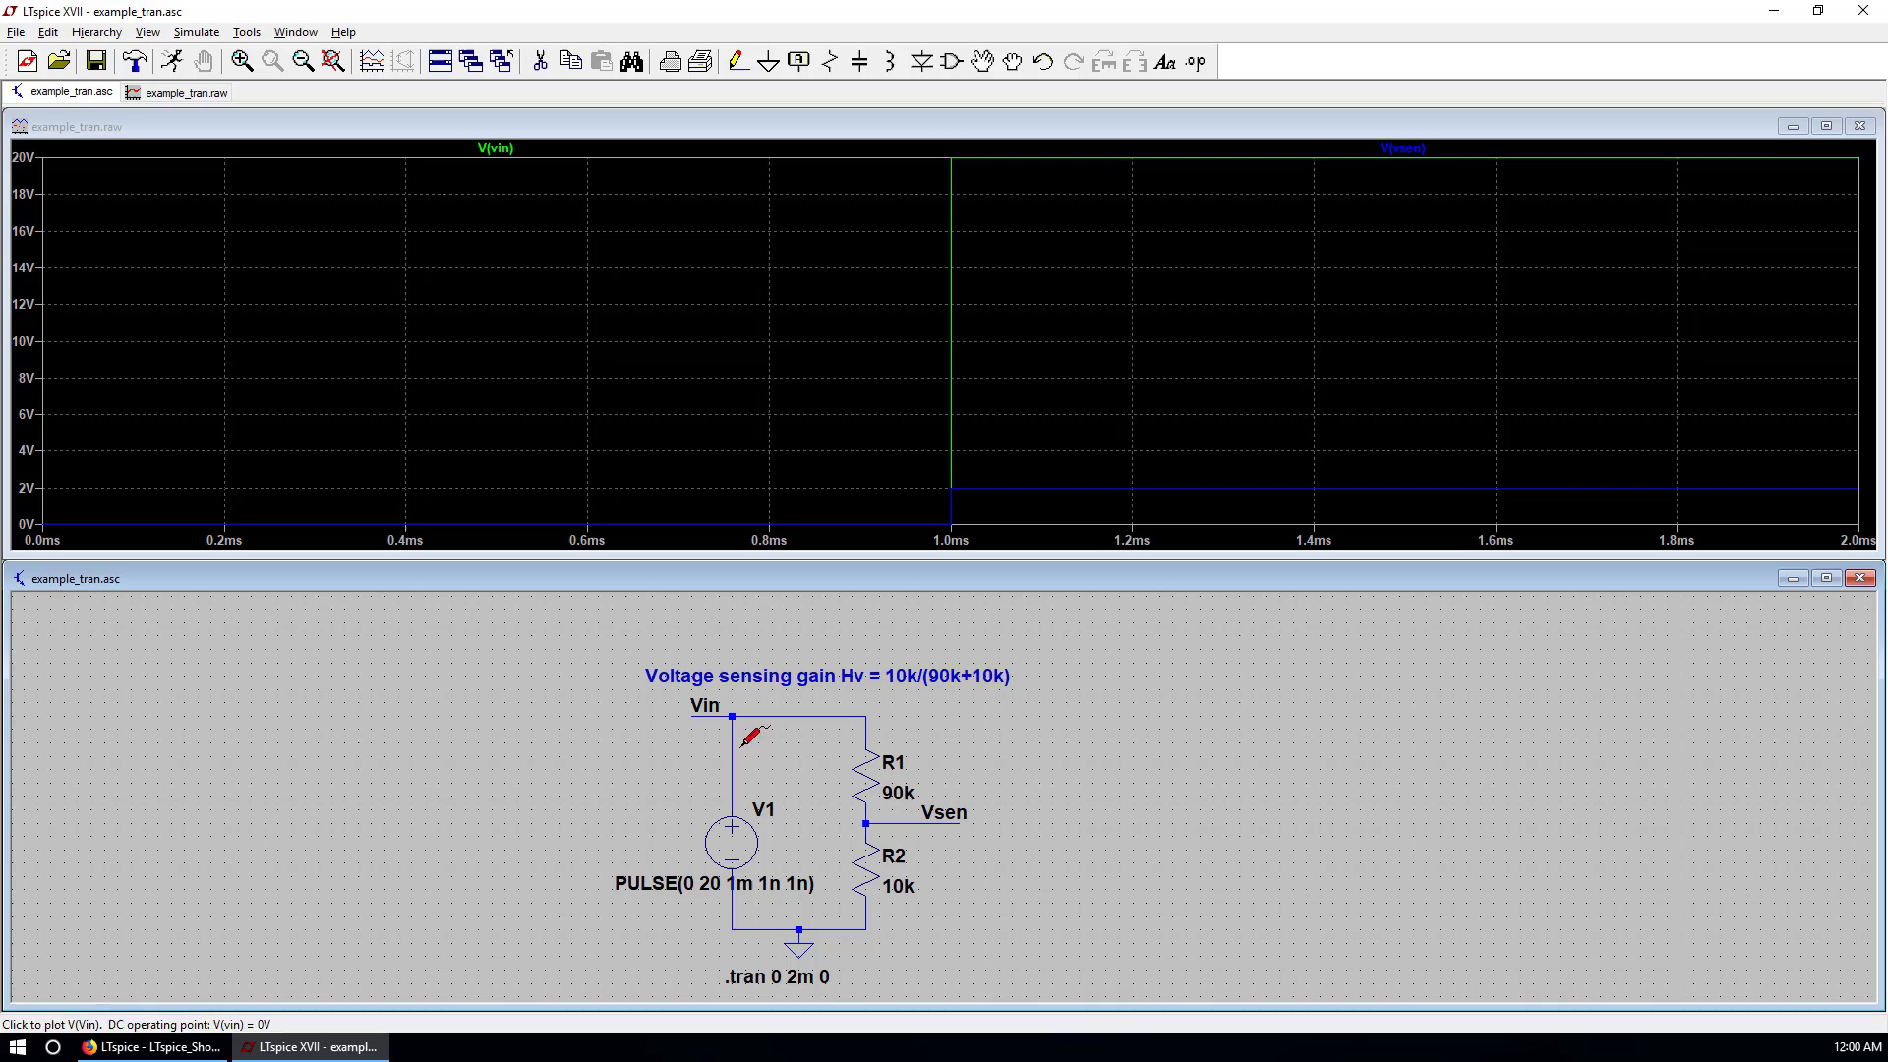
{"action": "left_click", "coordinate": [842, 346]}
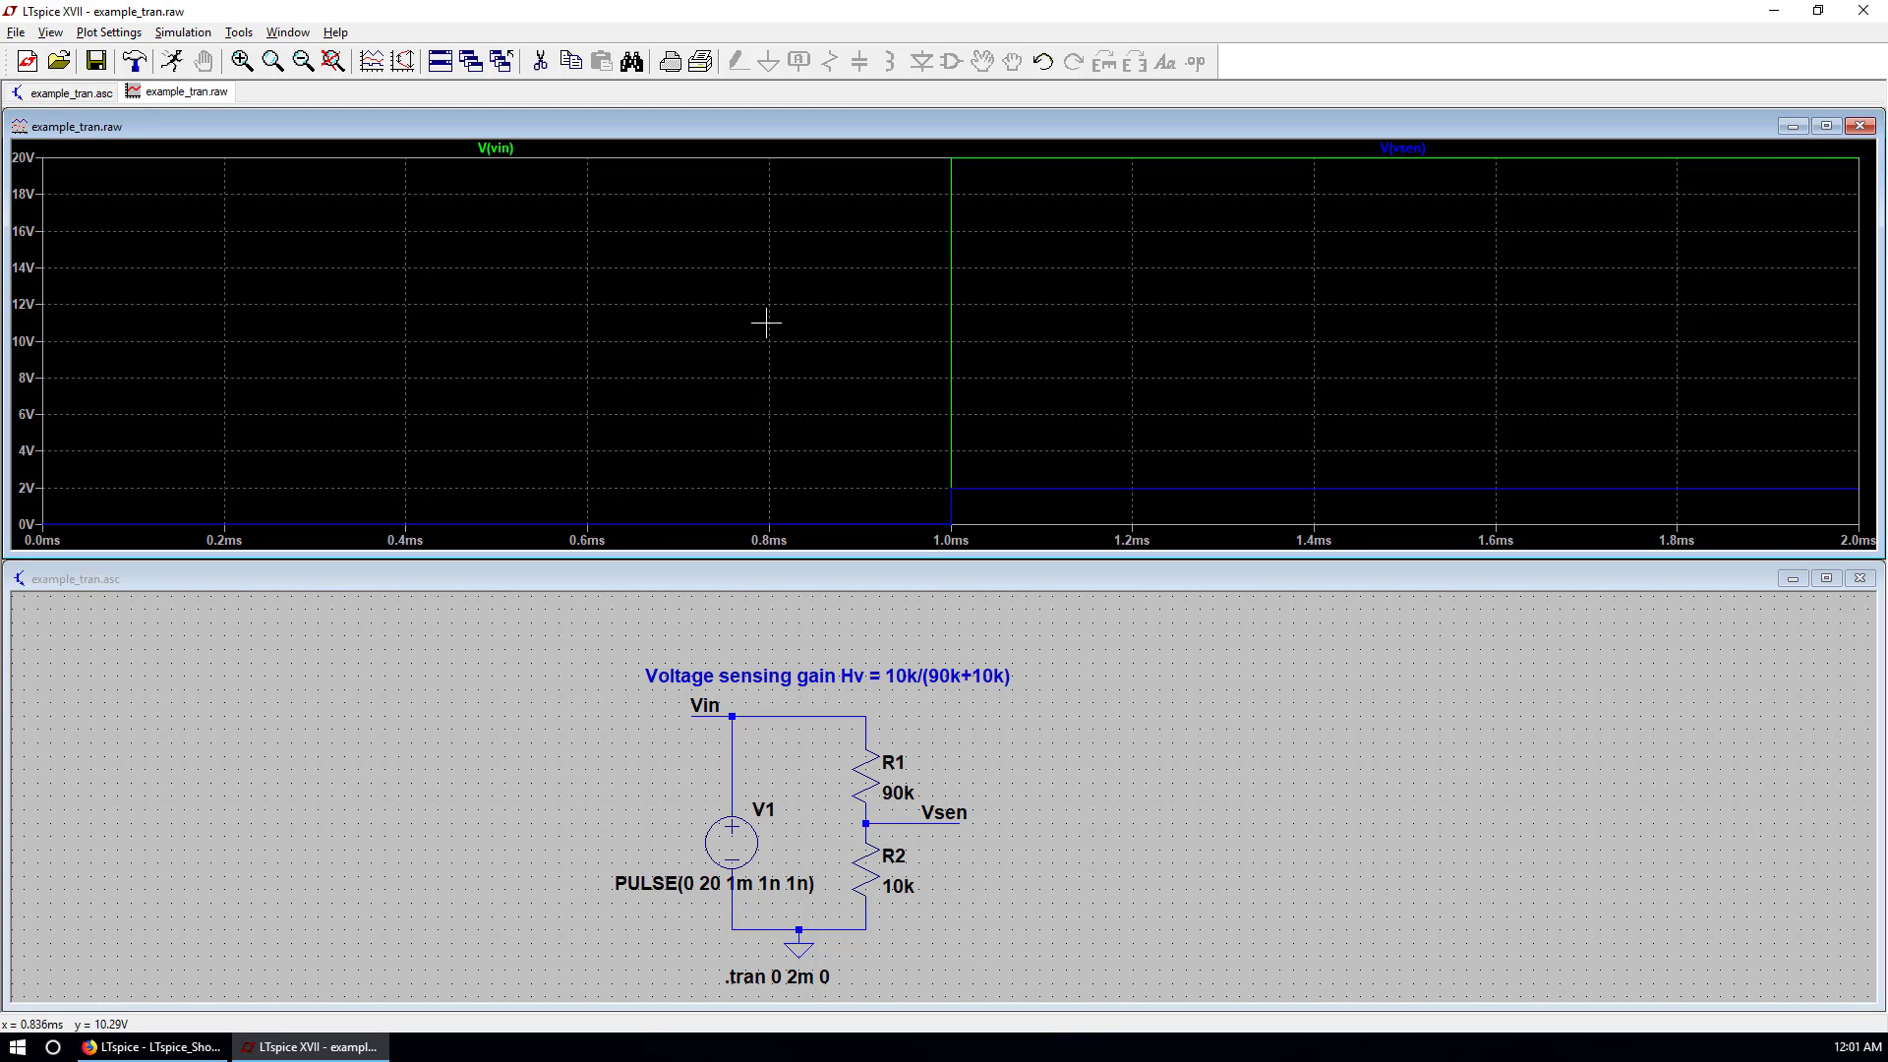
Add a new plot pane and move the V(vsen) trace into it.
{"action": "right_click", "coordinate": [733, 309]}
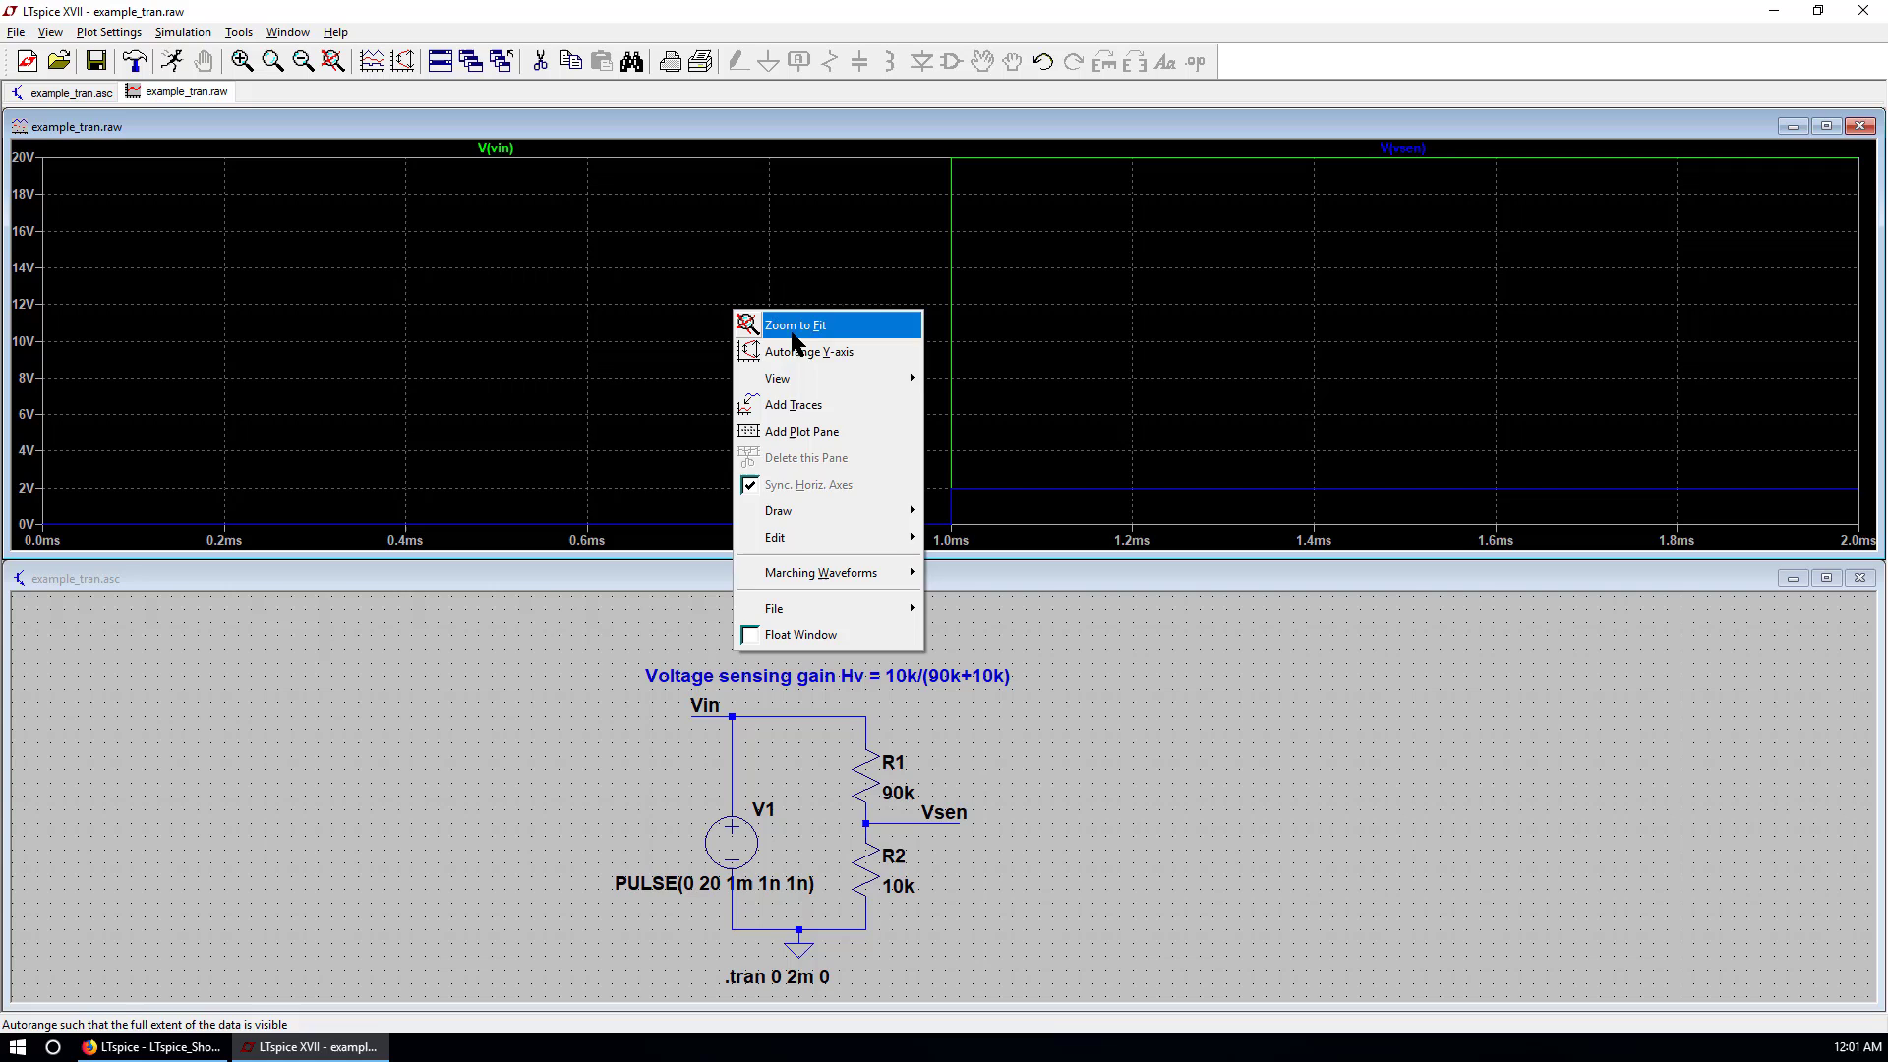
{"action": "left_click", "coordinate": [843, 434]}
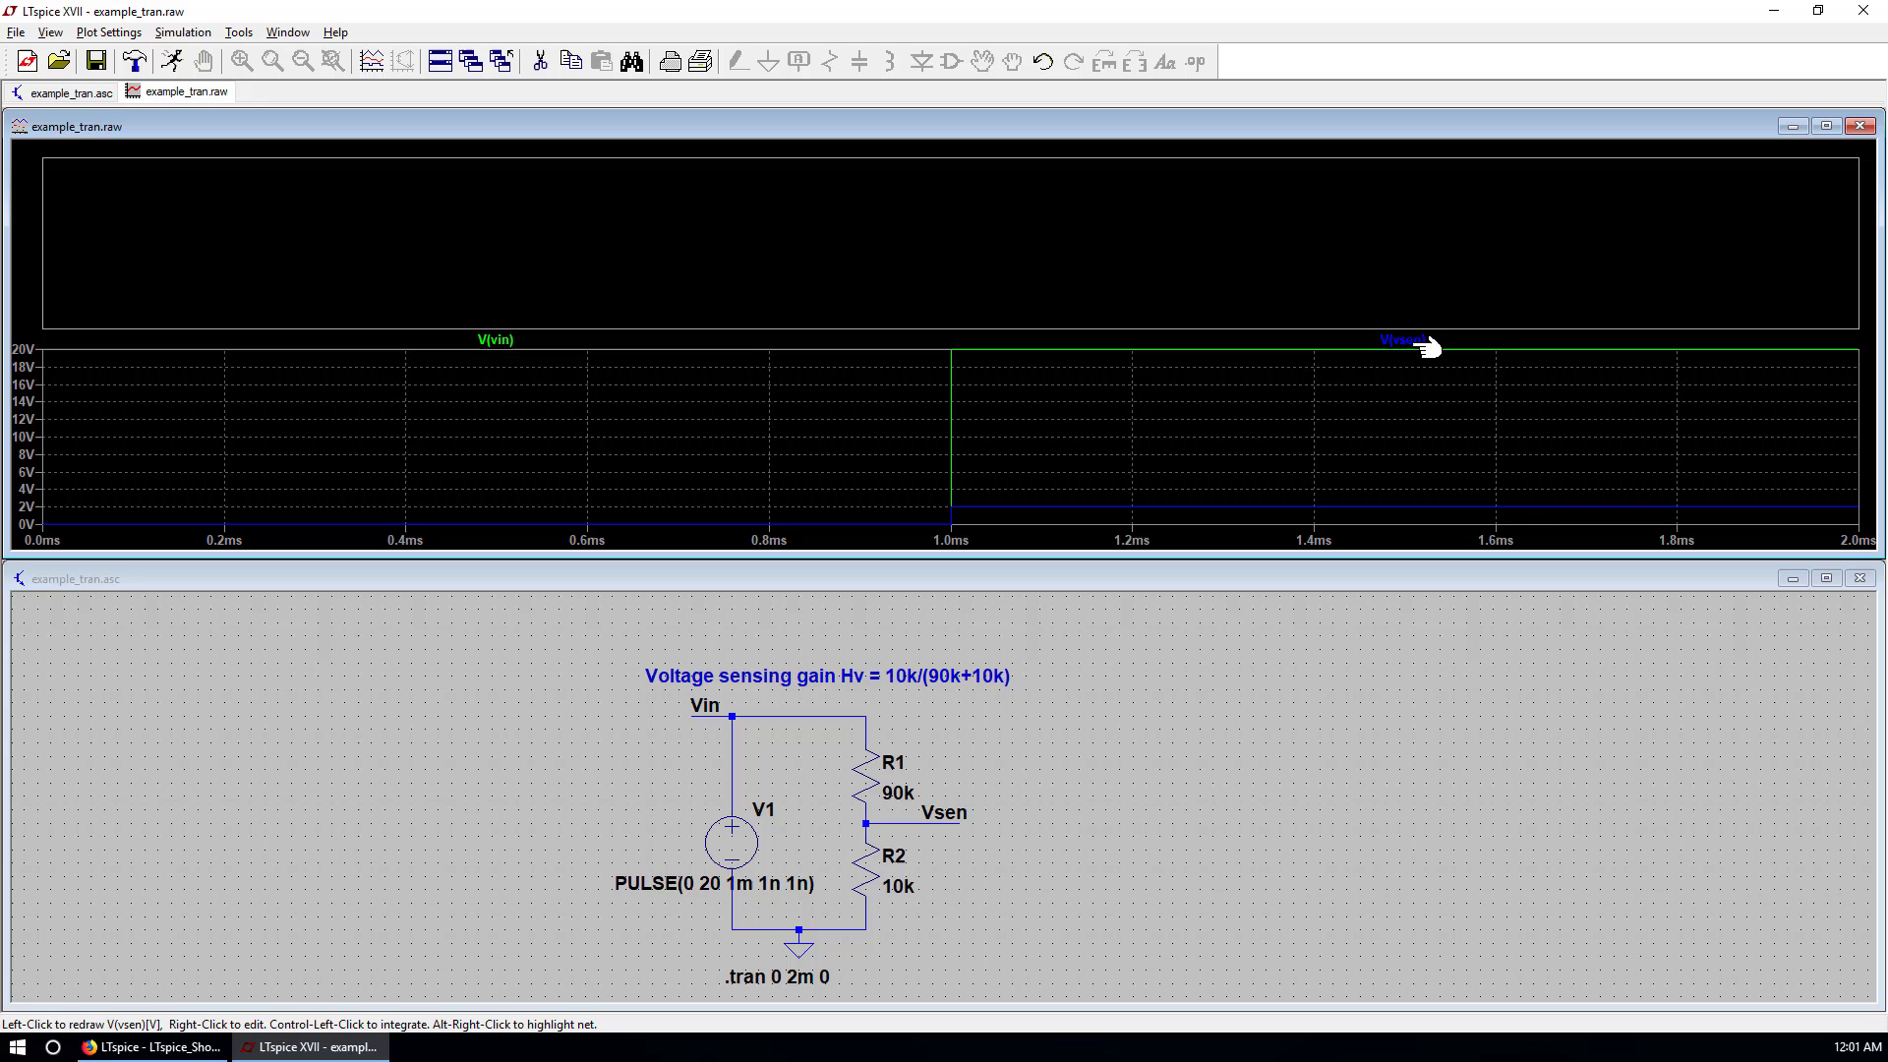
{"action": "left_click_drag", "start_coordinate": [1428, 346], "coordinate": [942, 192]}
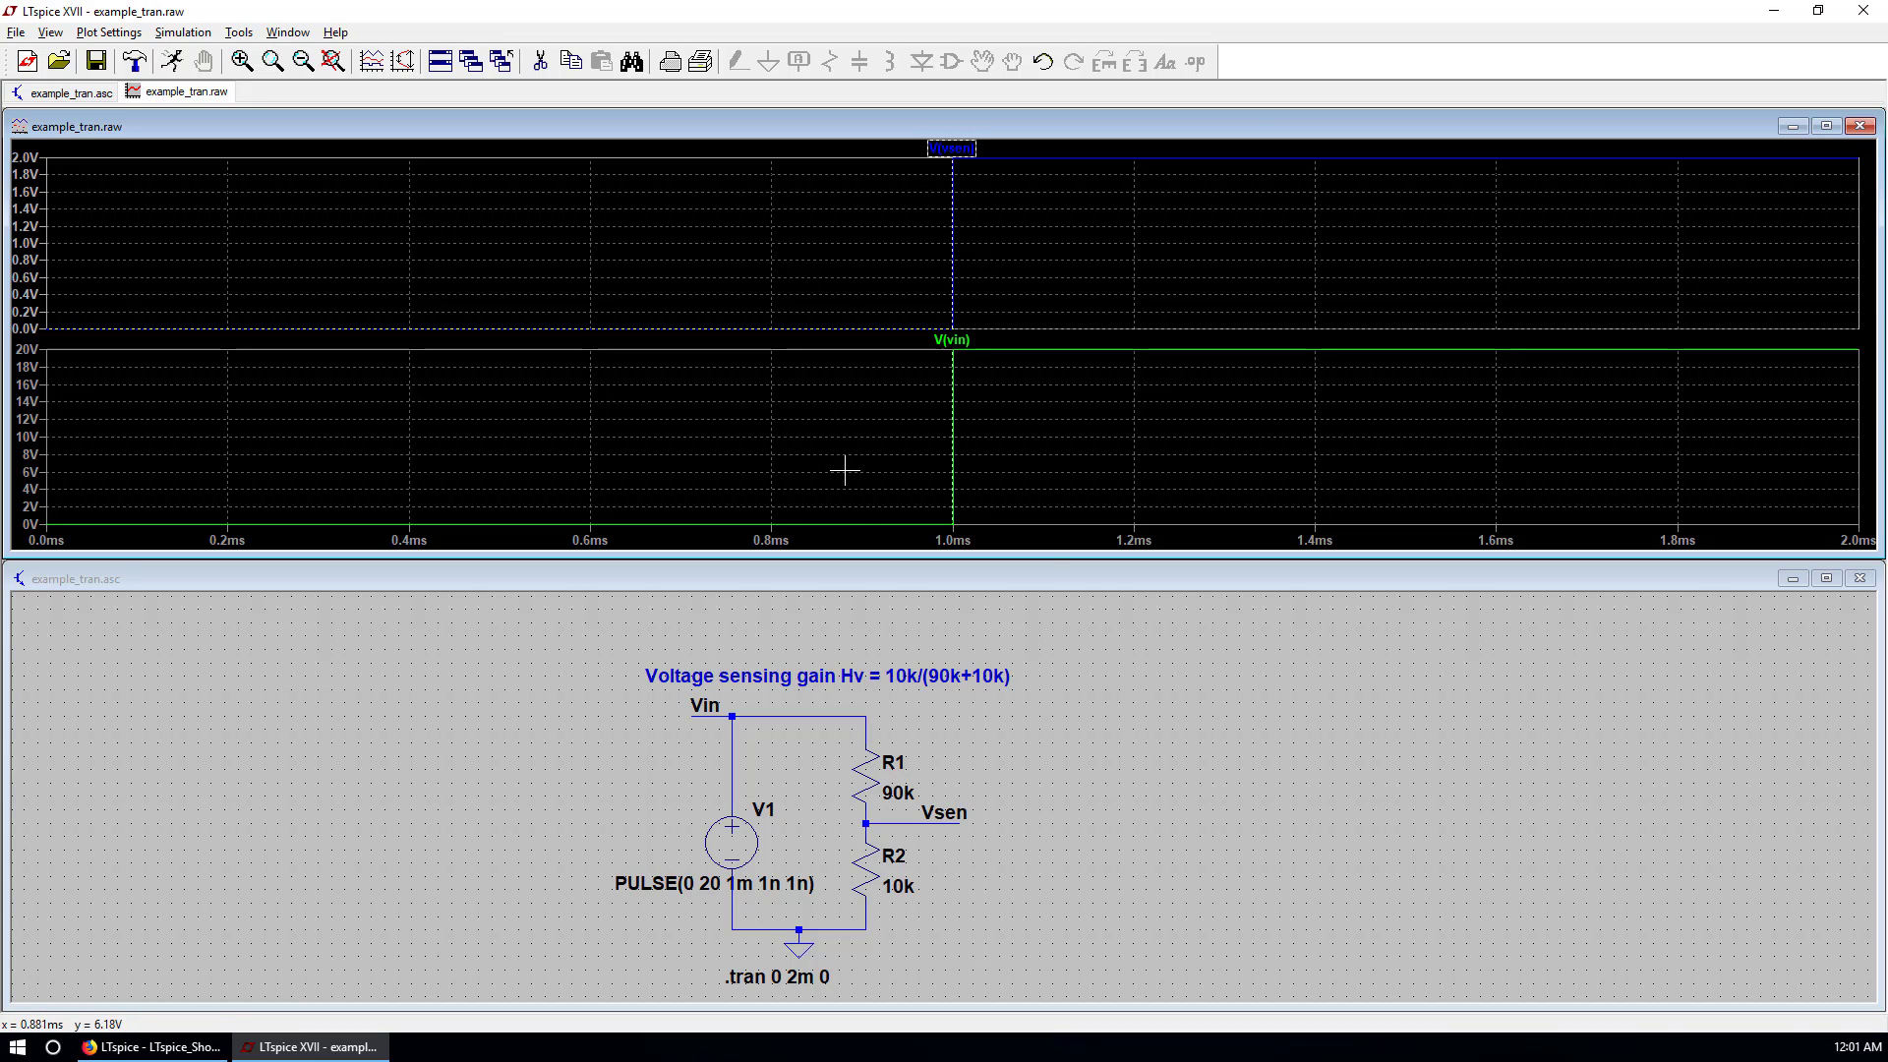
Probe R1 in the schematic to plot its current I(R1).
{"action": "left_click", "coordinate": [1103, 764]}
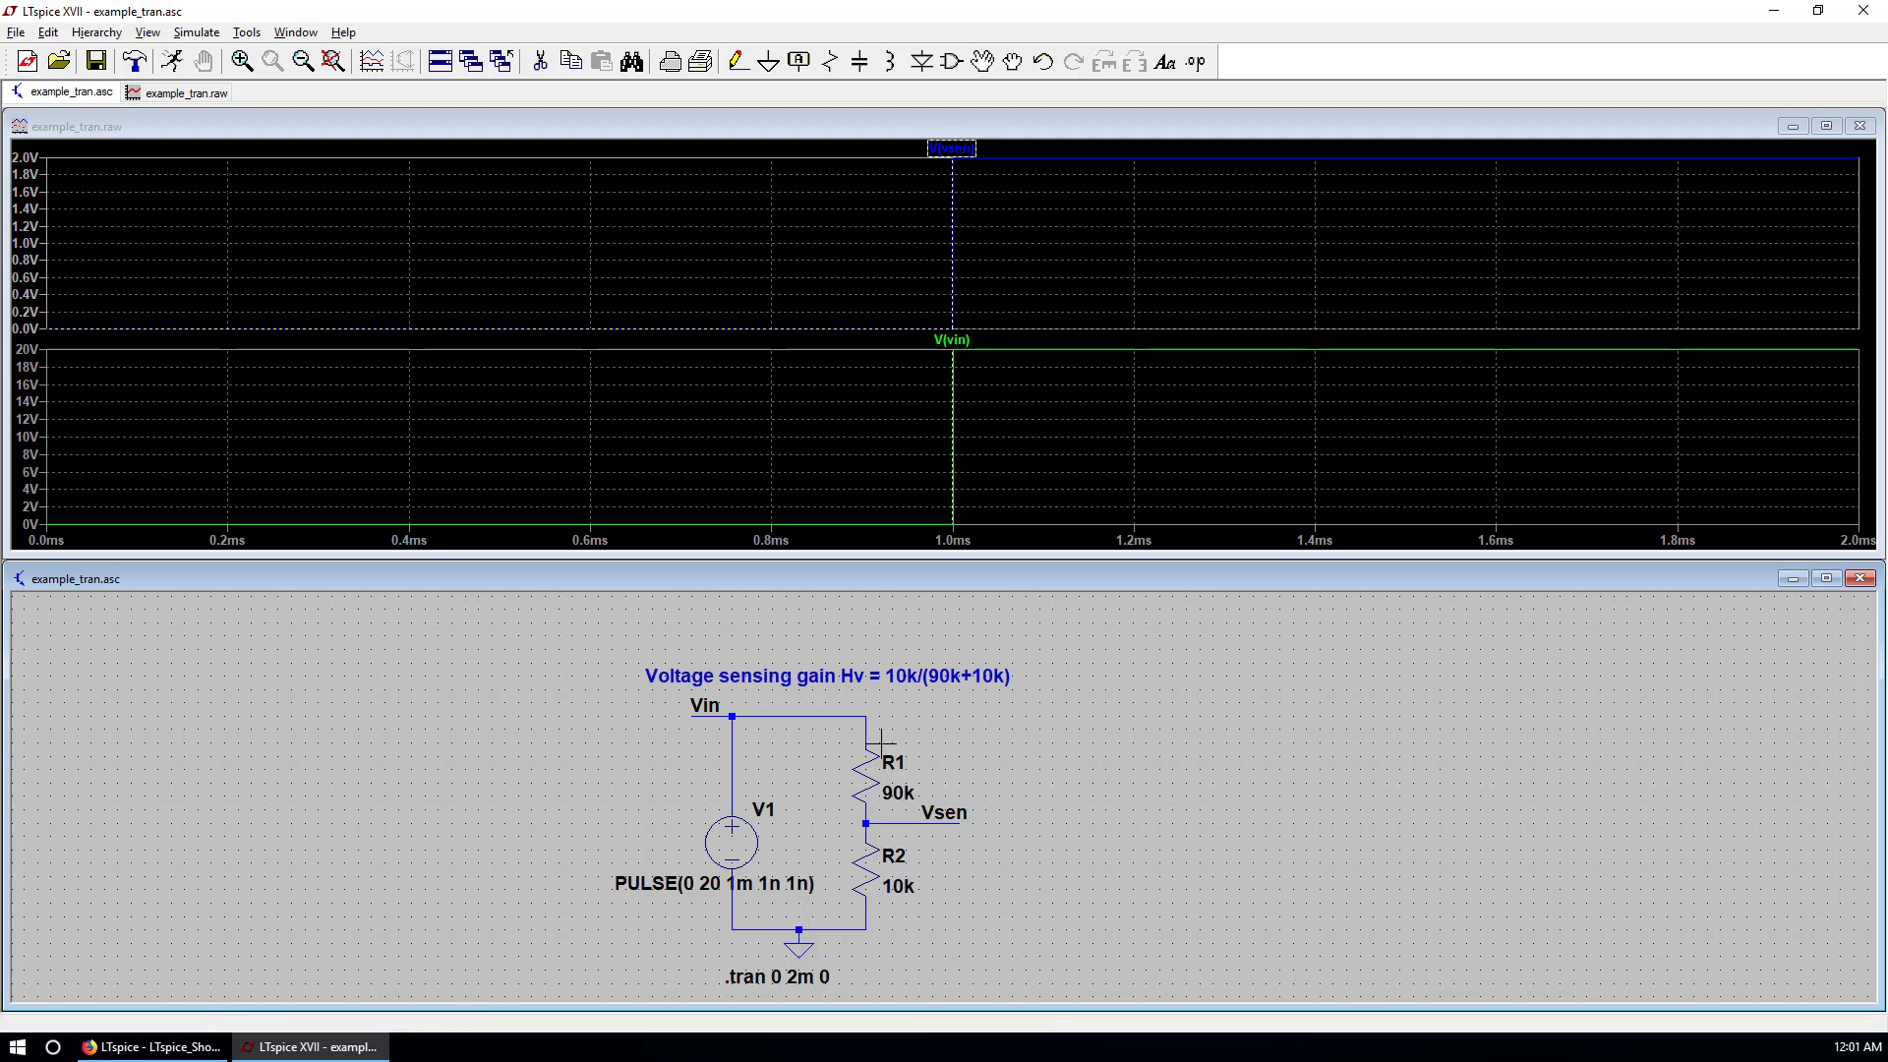
{"action": "left_click", "coordinate": [864, 777]}
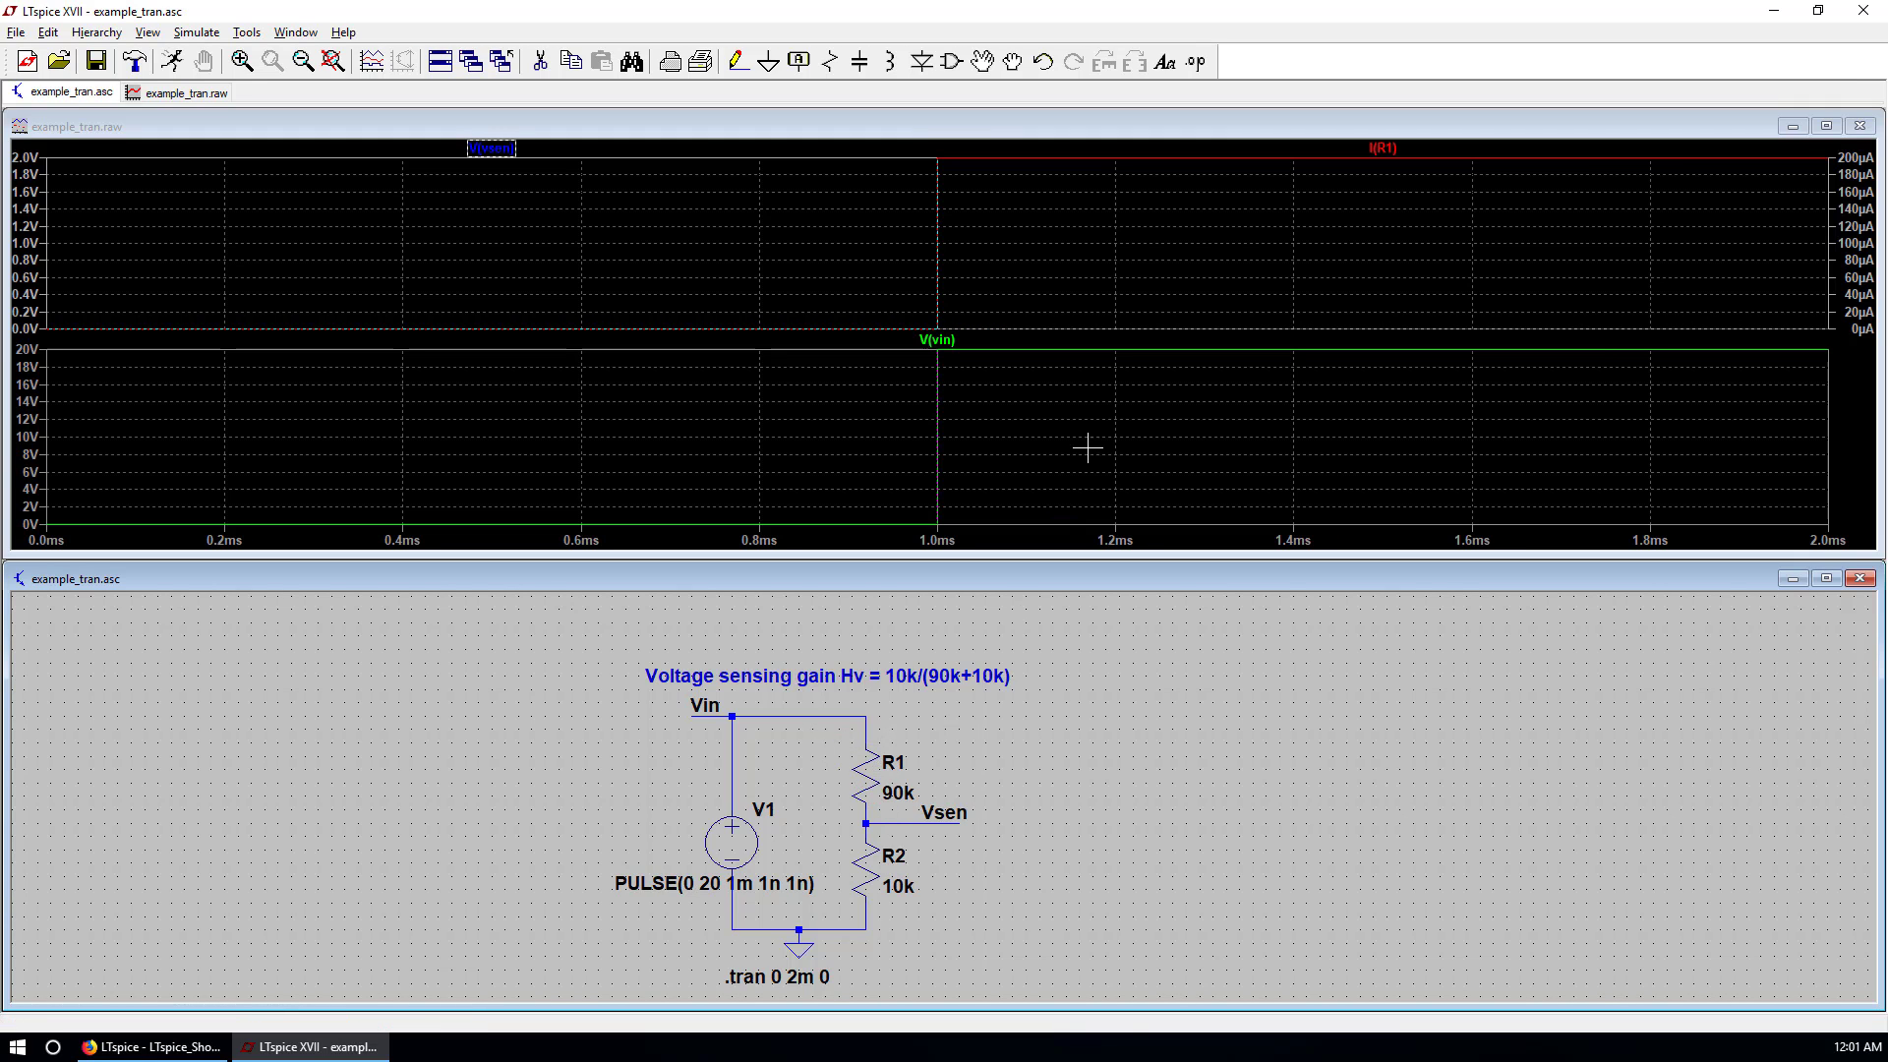
{"action": "left_click", "coordinate": [1121, 271]}
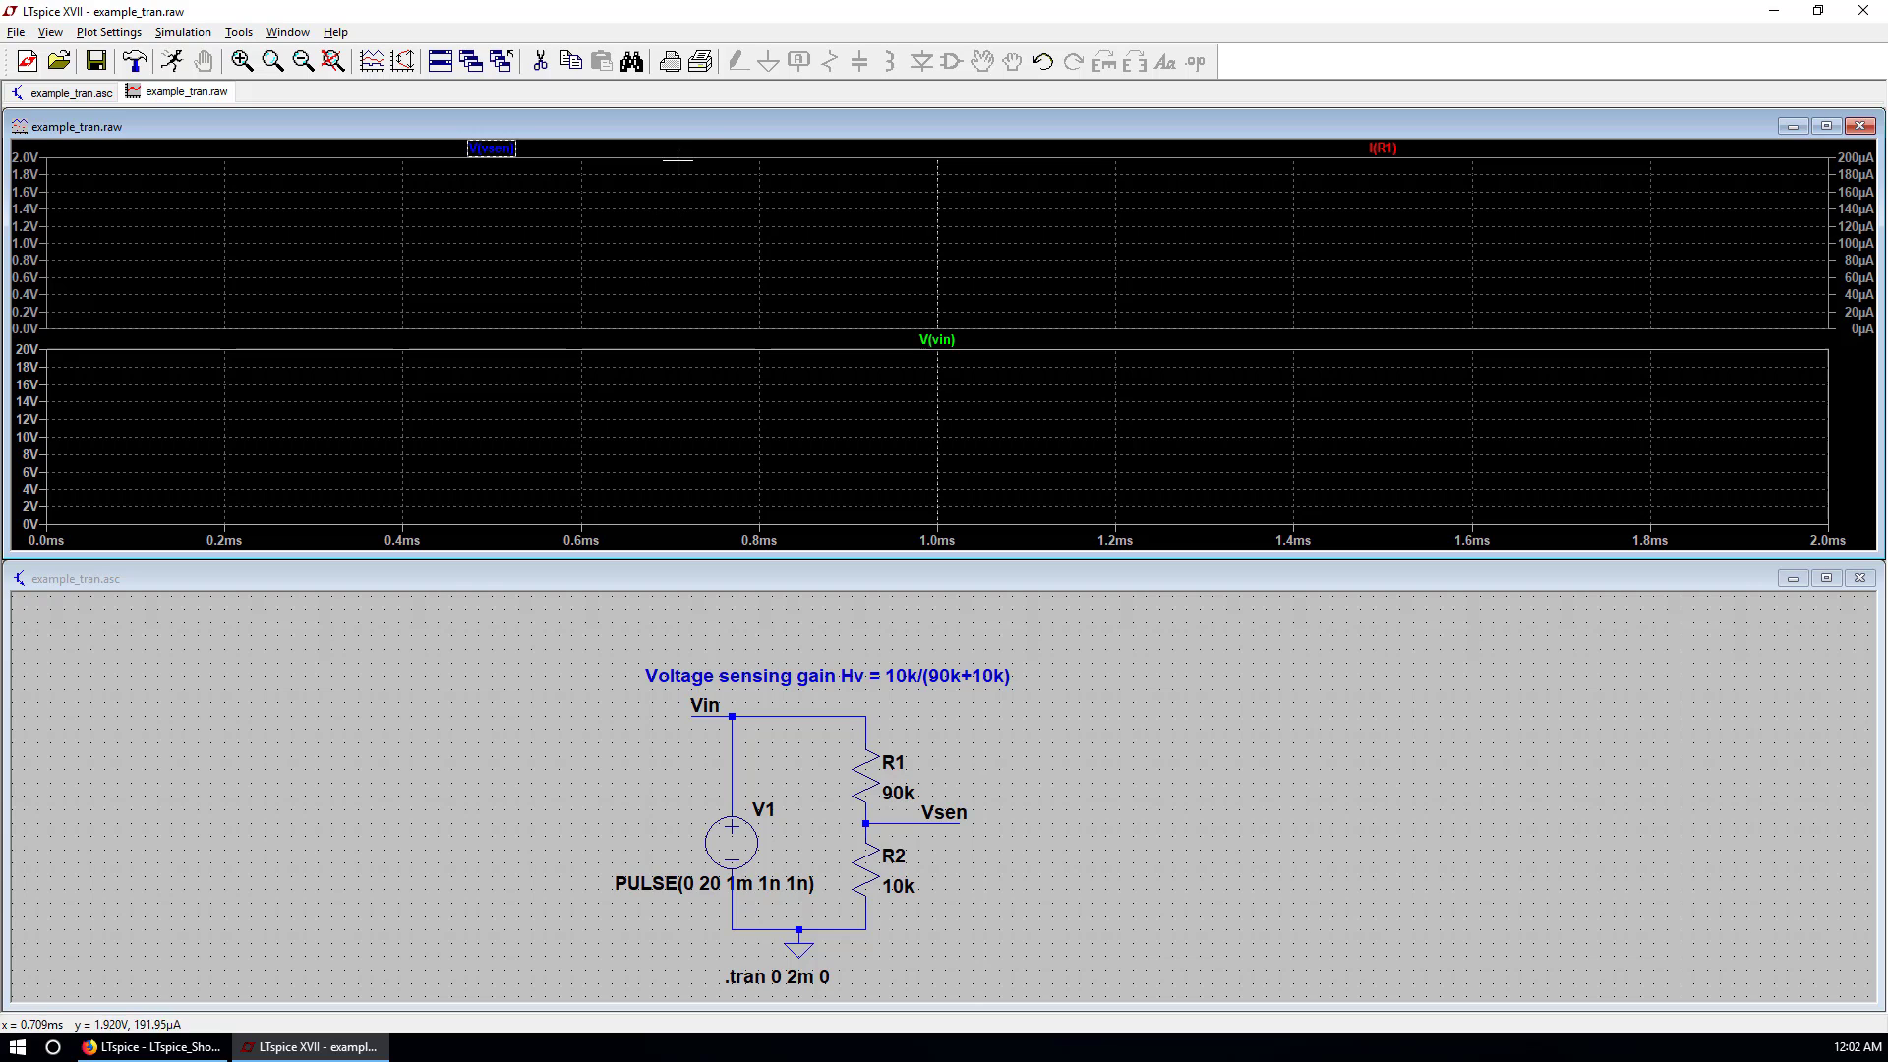
Mark the data points on the upper pane's traces.
{"action": "right_click", "coordinate": [690, 254]}
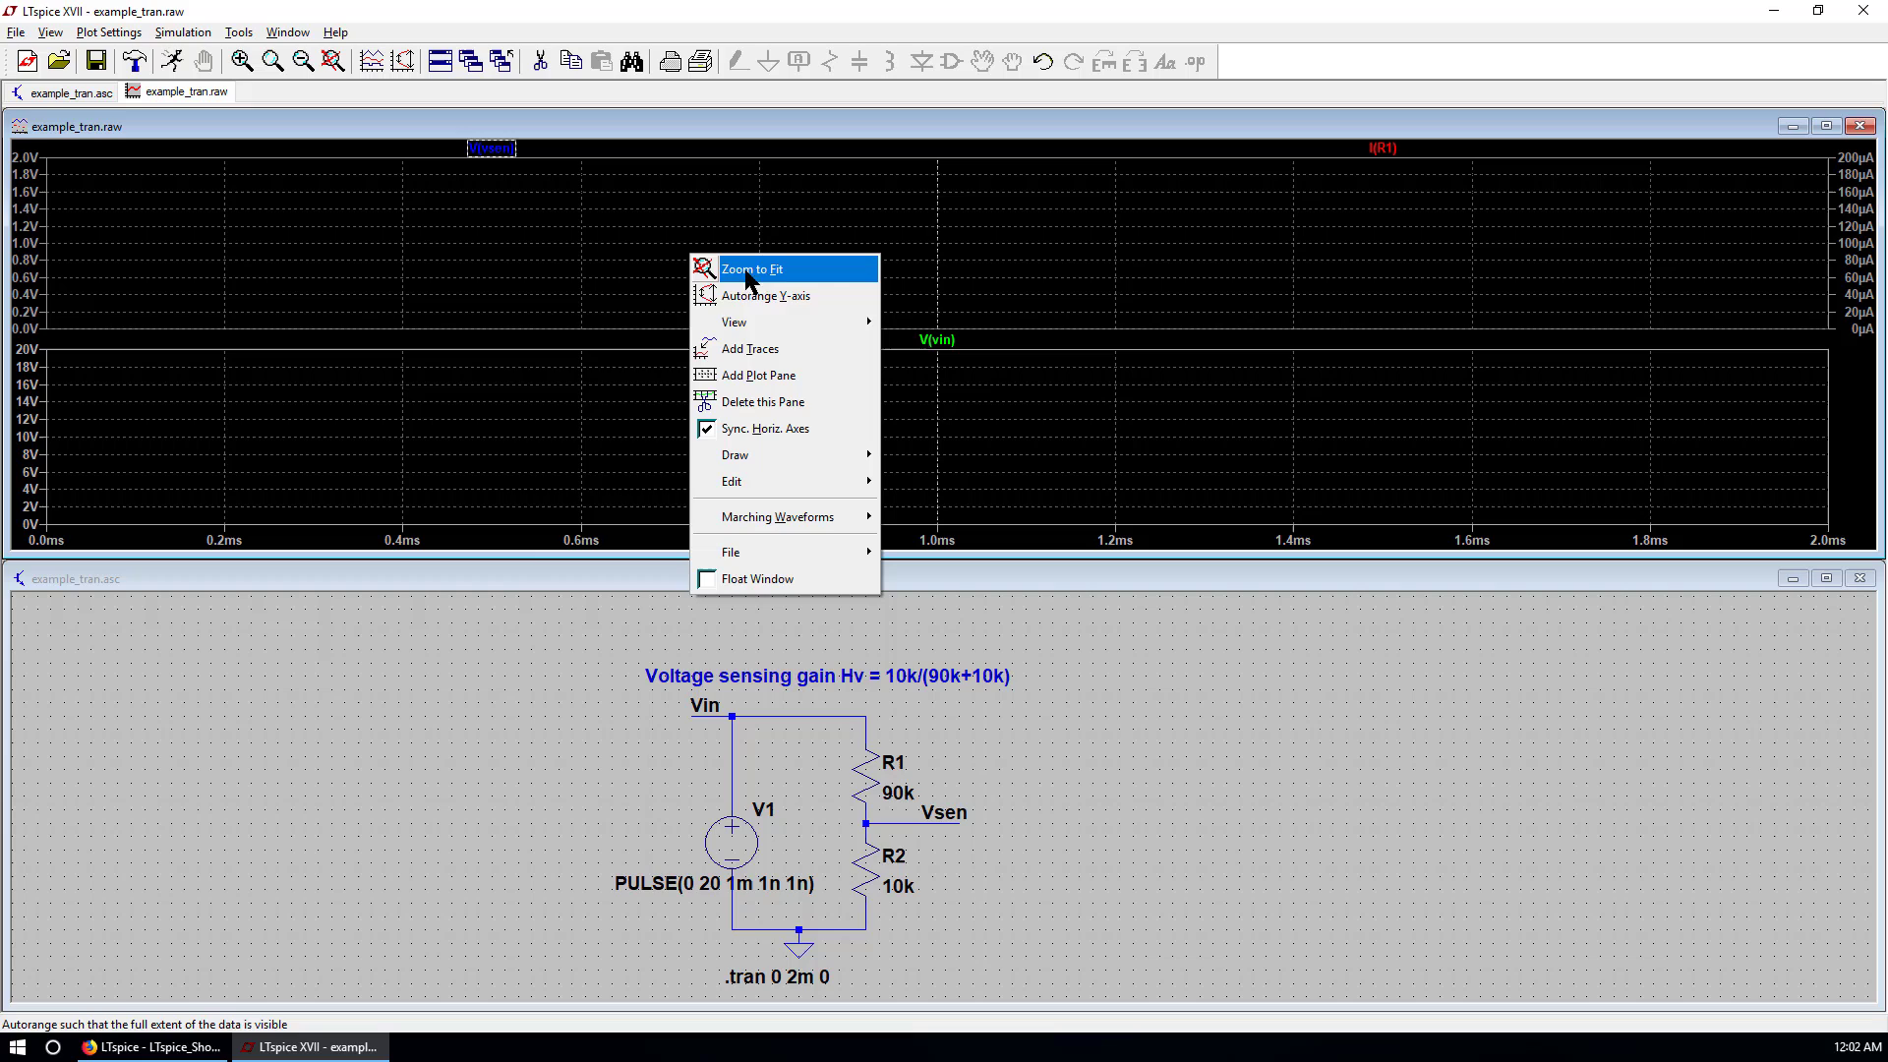
{"action": "mouse_move", "coordinate": [848, 328]}
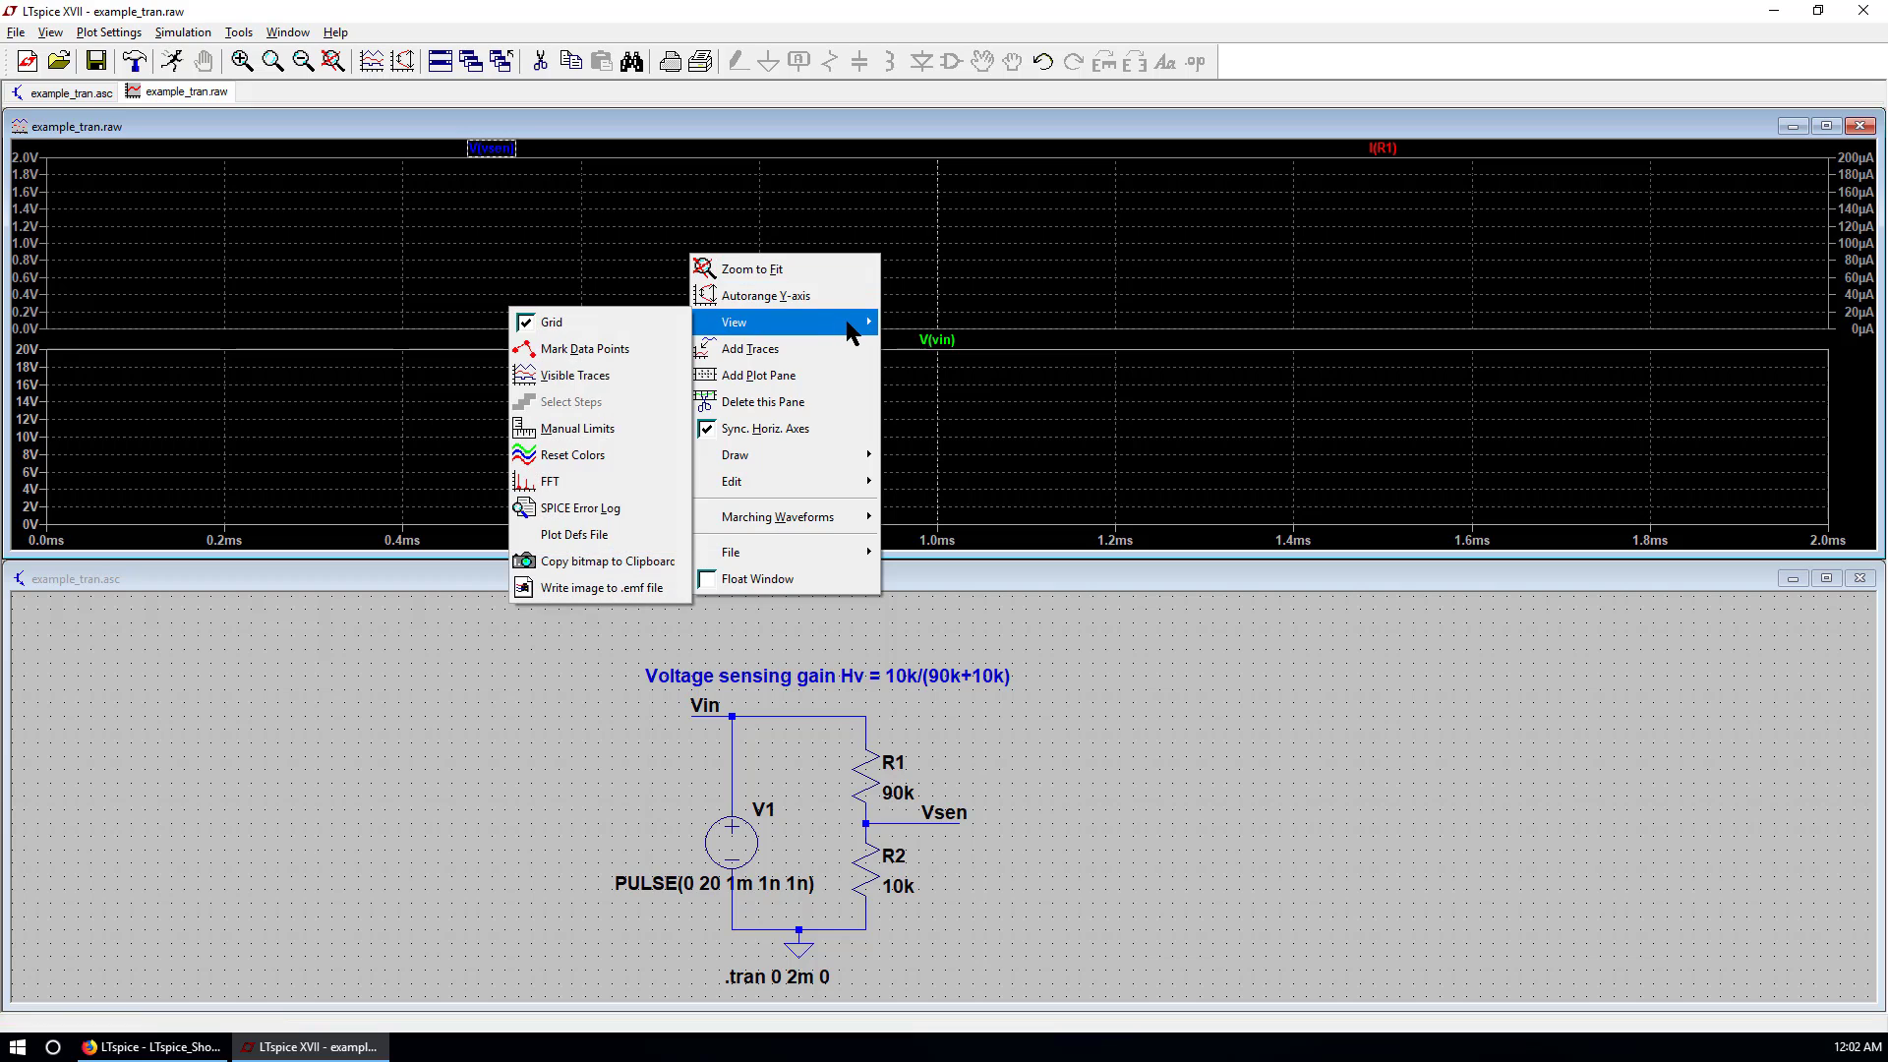
{"action": "left_click", "coordinate": [628, 366]}
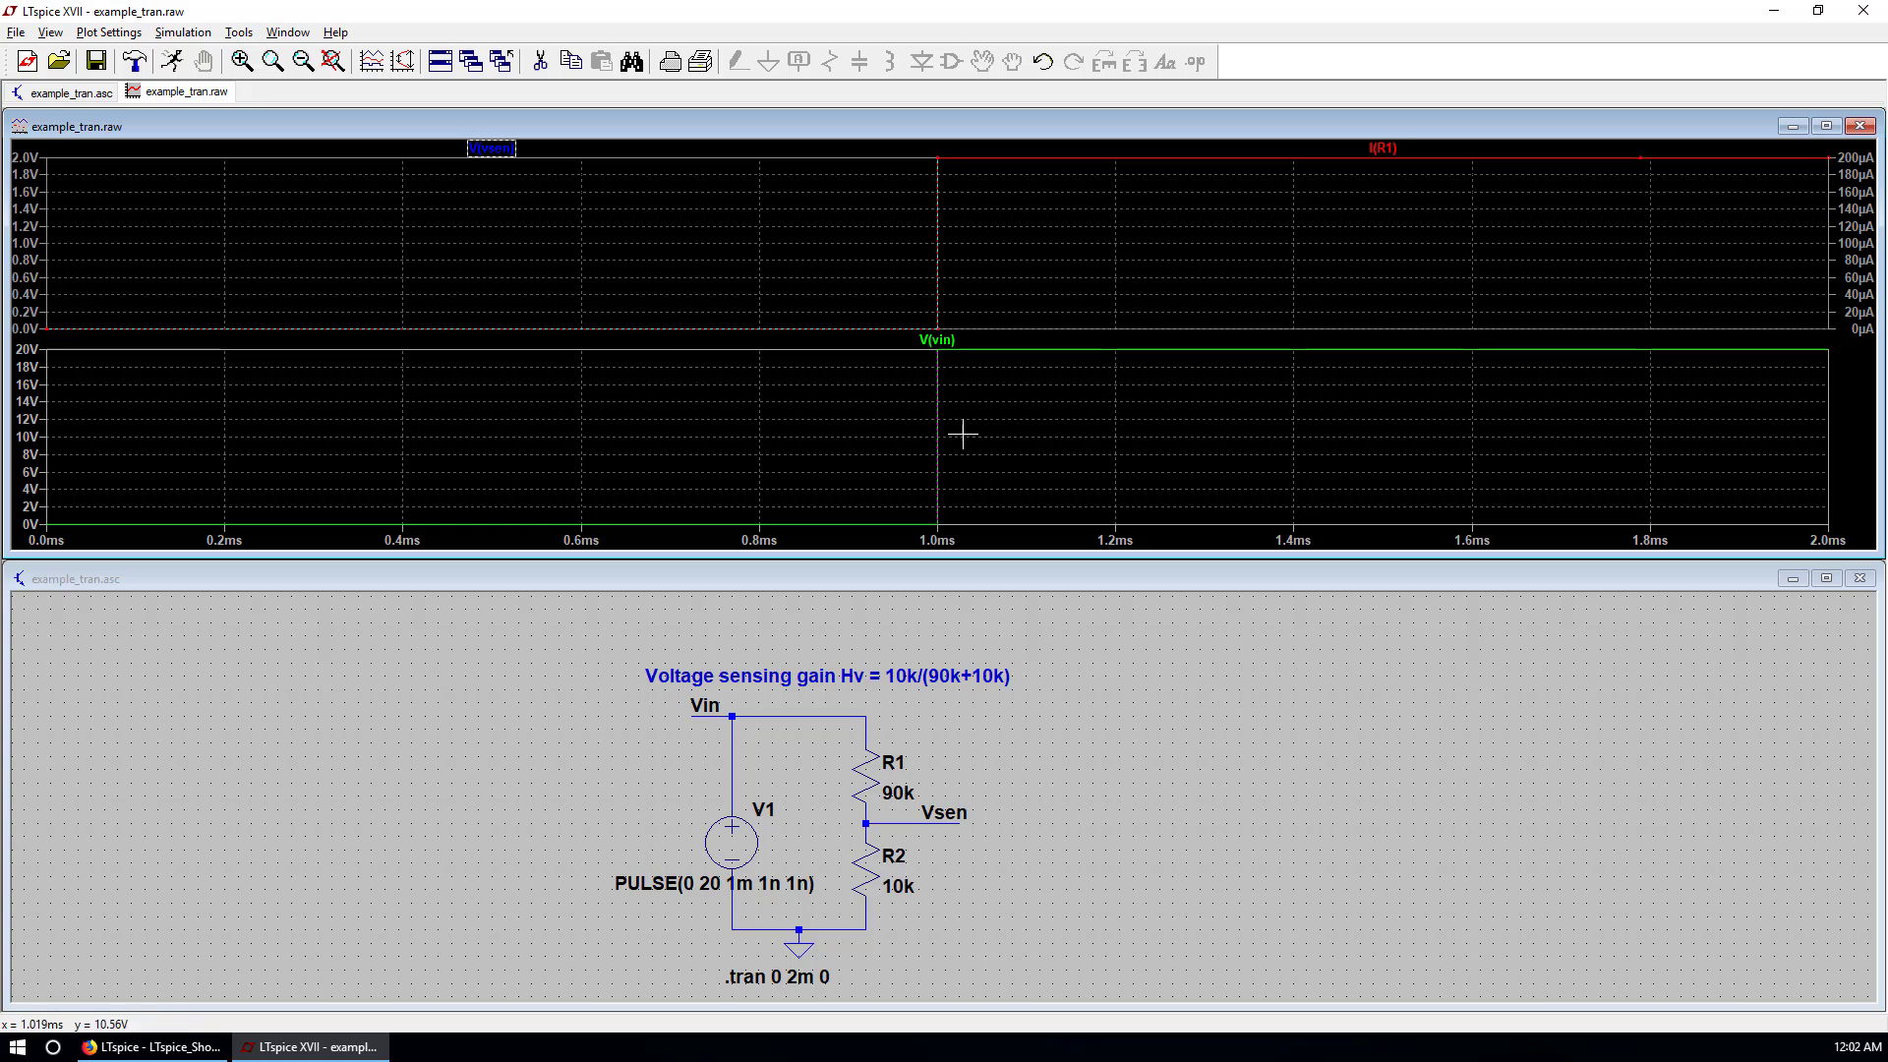
Maximize the waveform window and tile it with the schematic.
{"action": "double_click", "coordinate": [973, 127]}
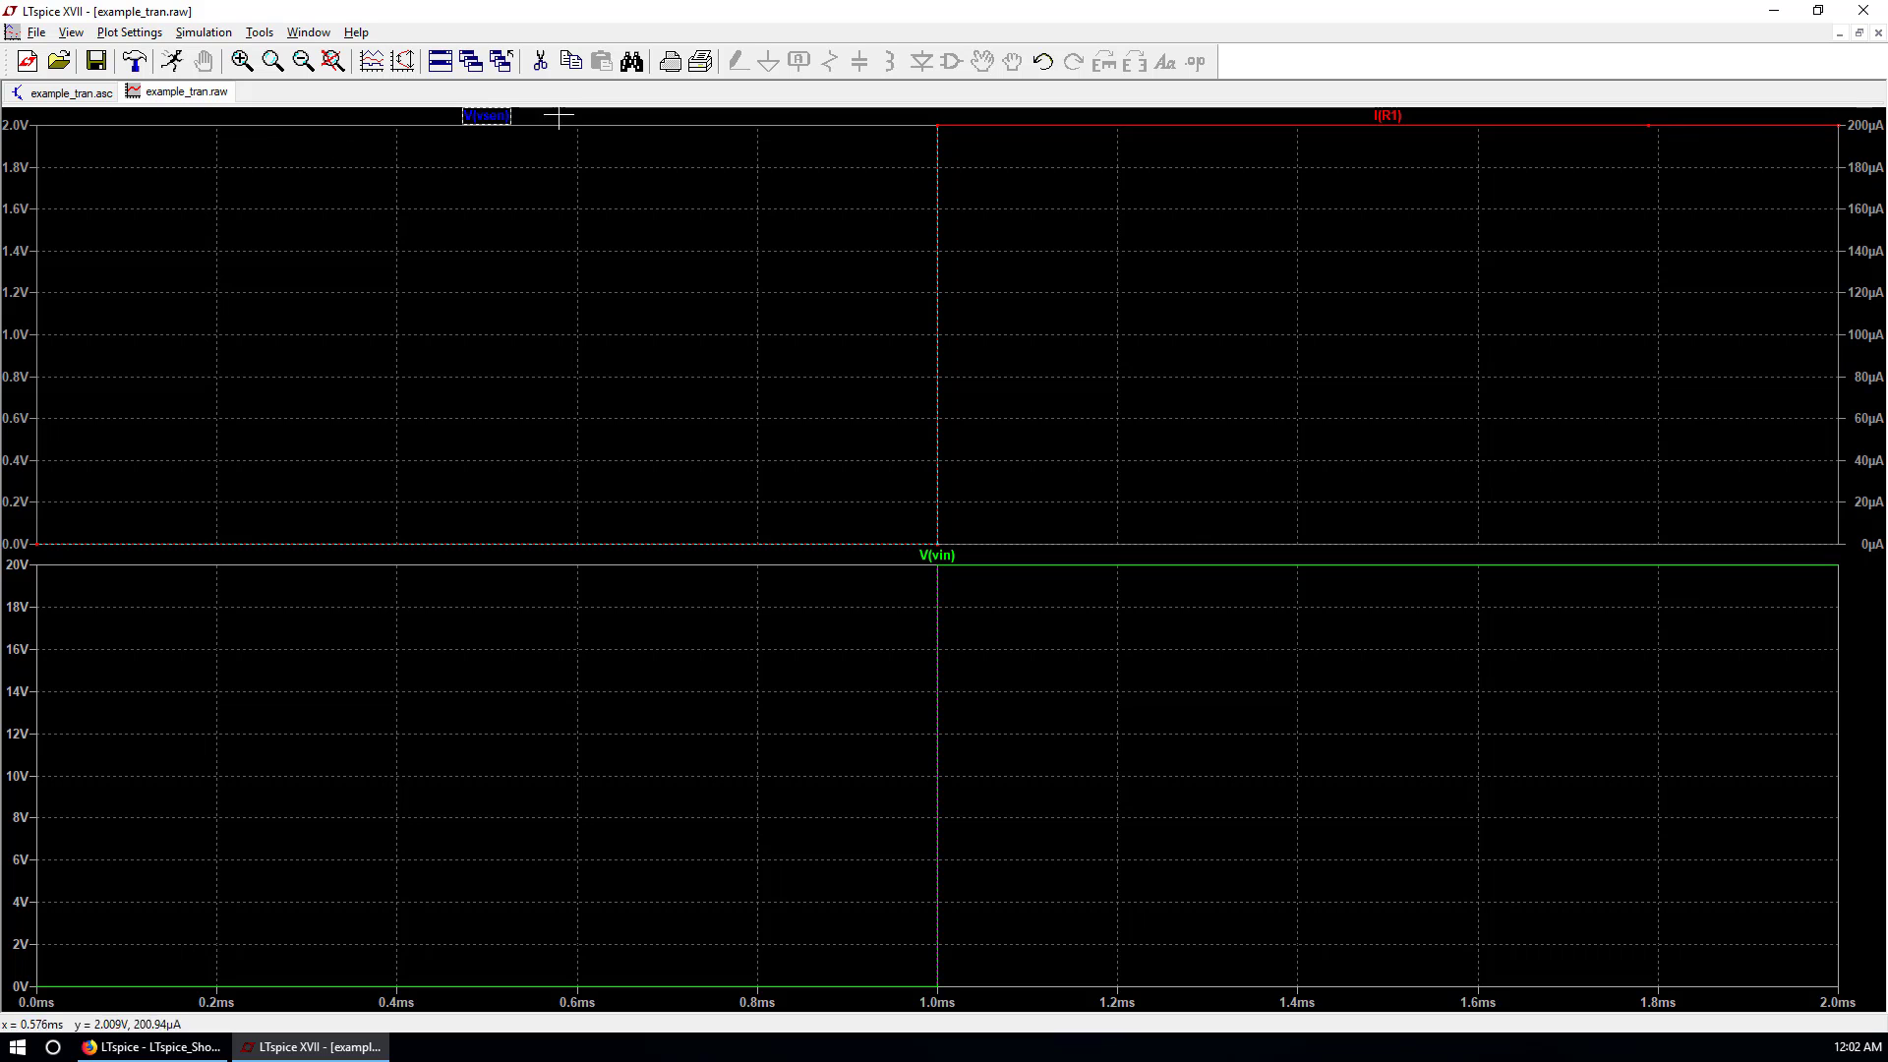
{"action": "left_click", "coordinate": [440, 66]}
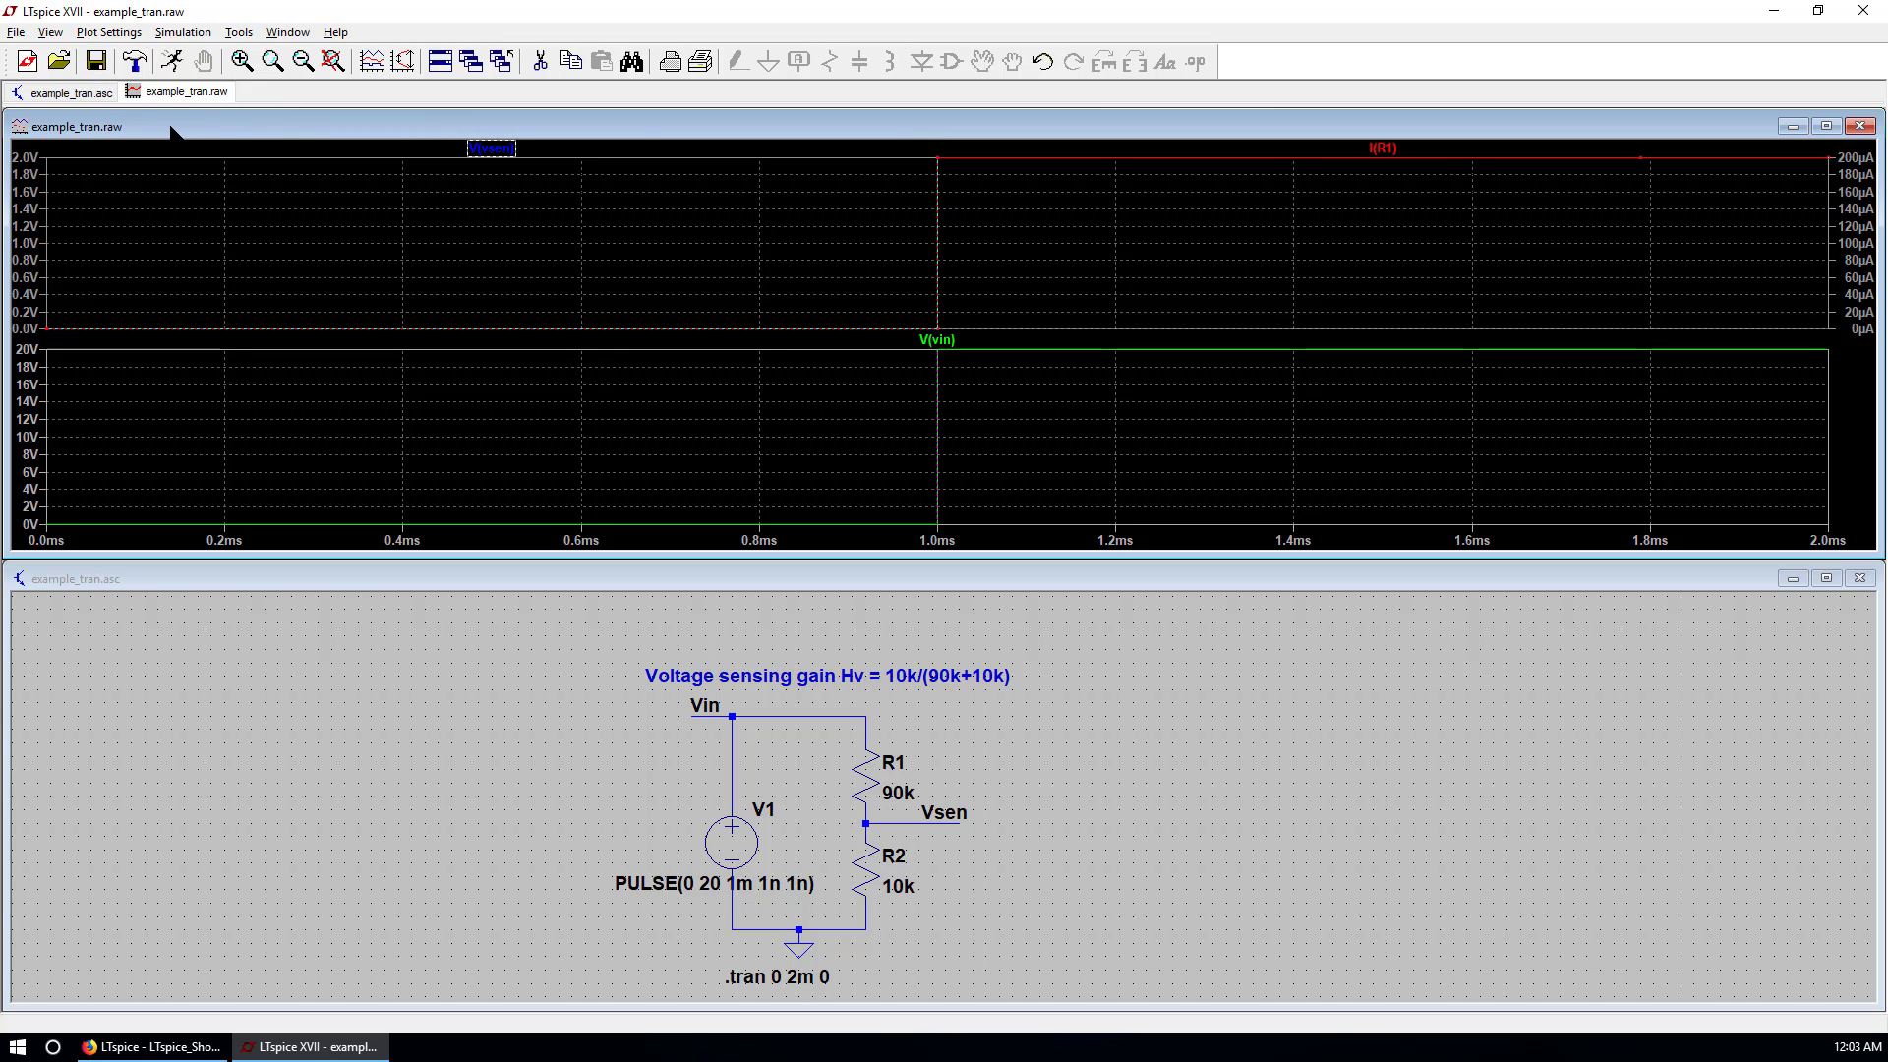
{"action": "left_click", "coordinate": [18, 34]}
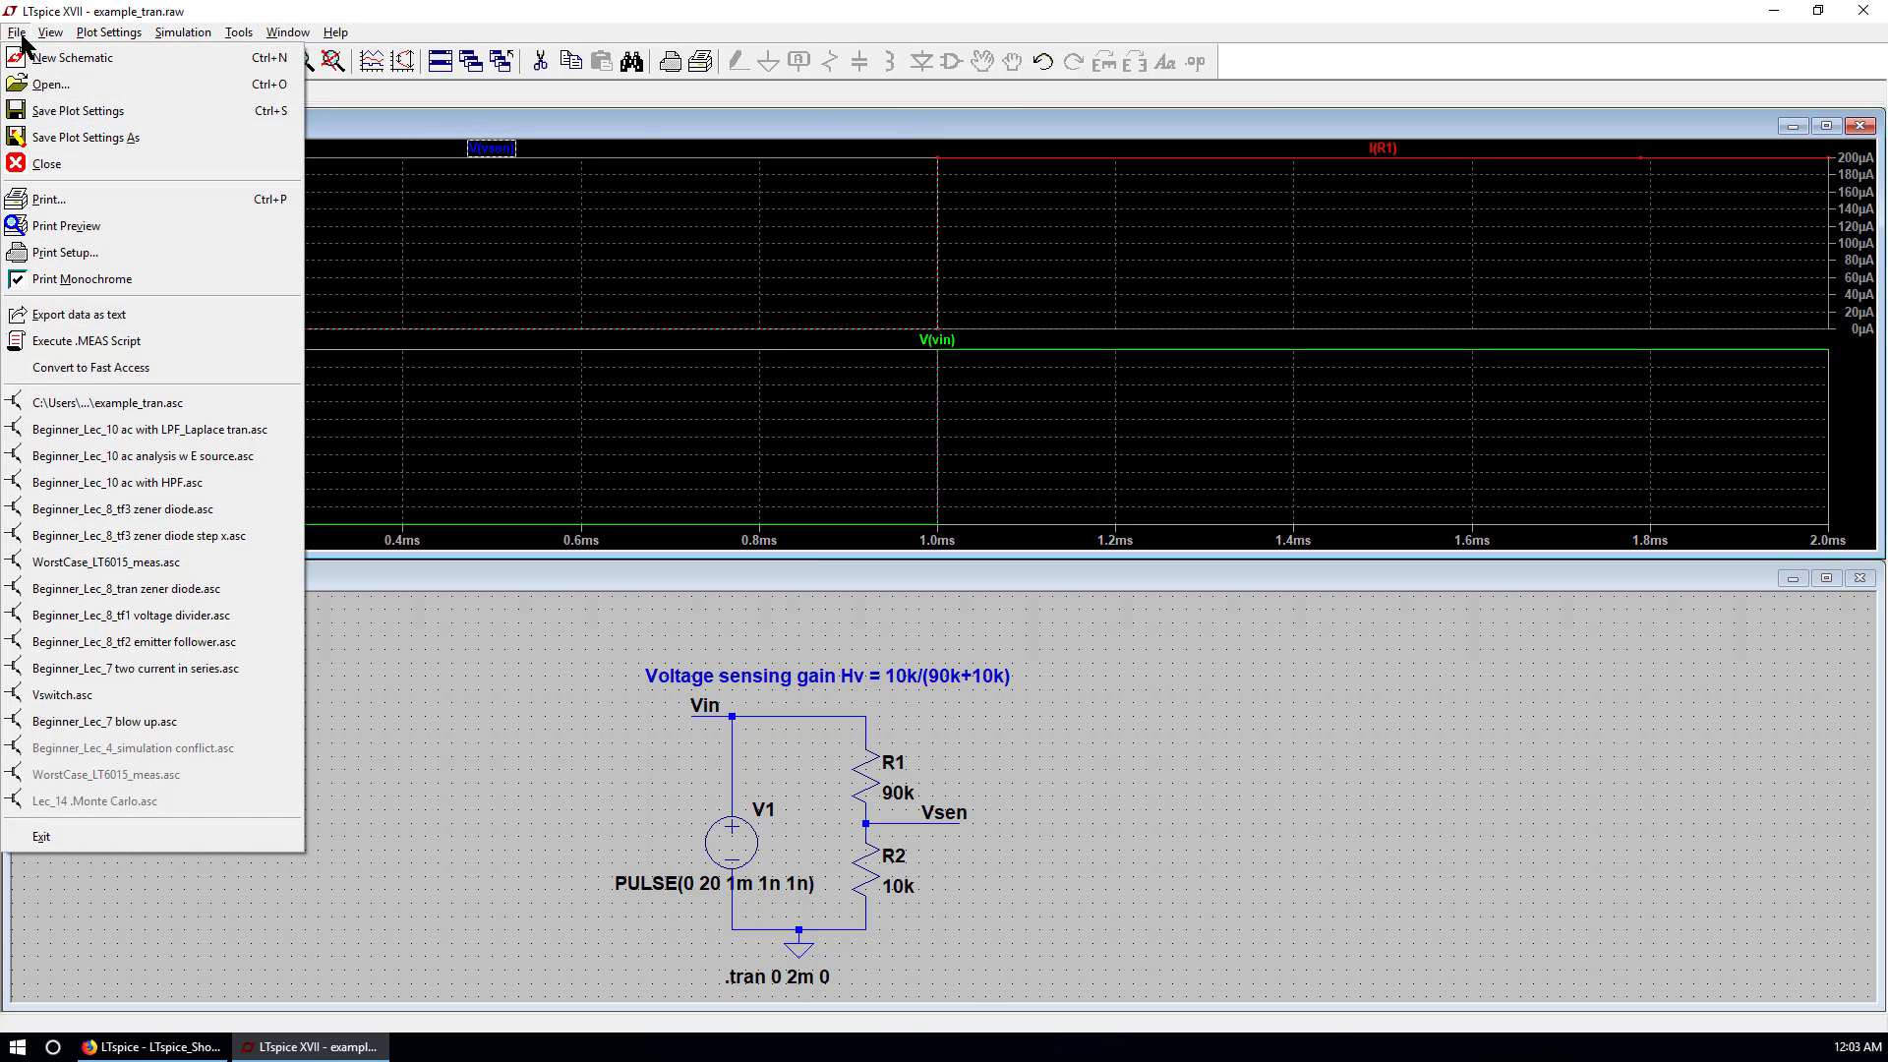
Export the V(vin), V(vsen) and I(R1) traces as text to example_tran.txt.
{"action": "left_click", "coordinate": [154, 317]}
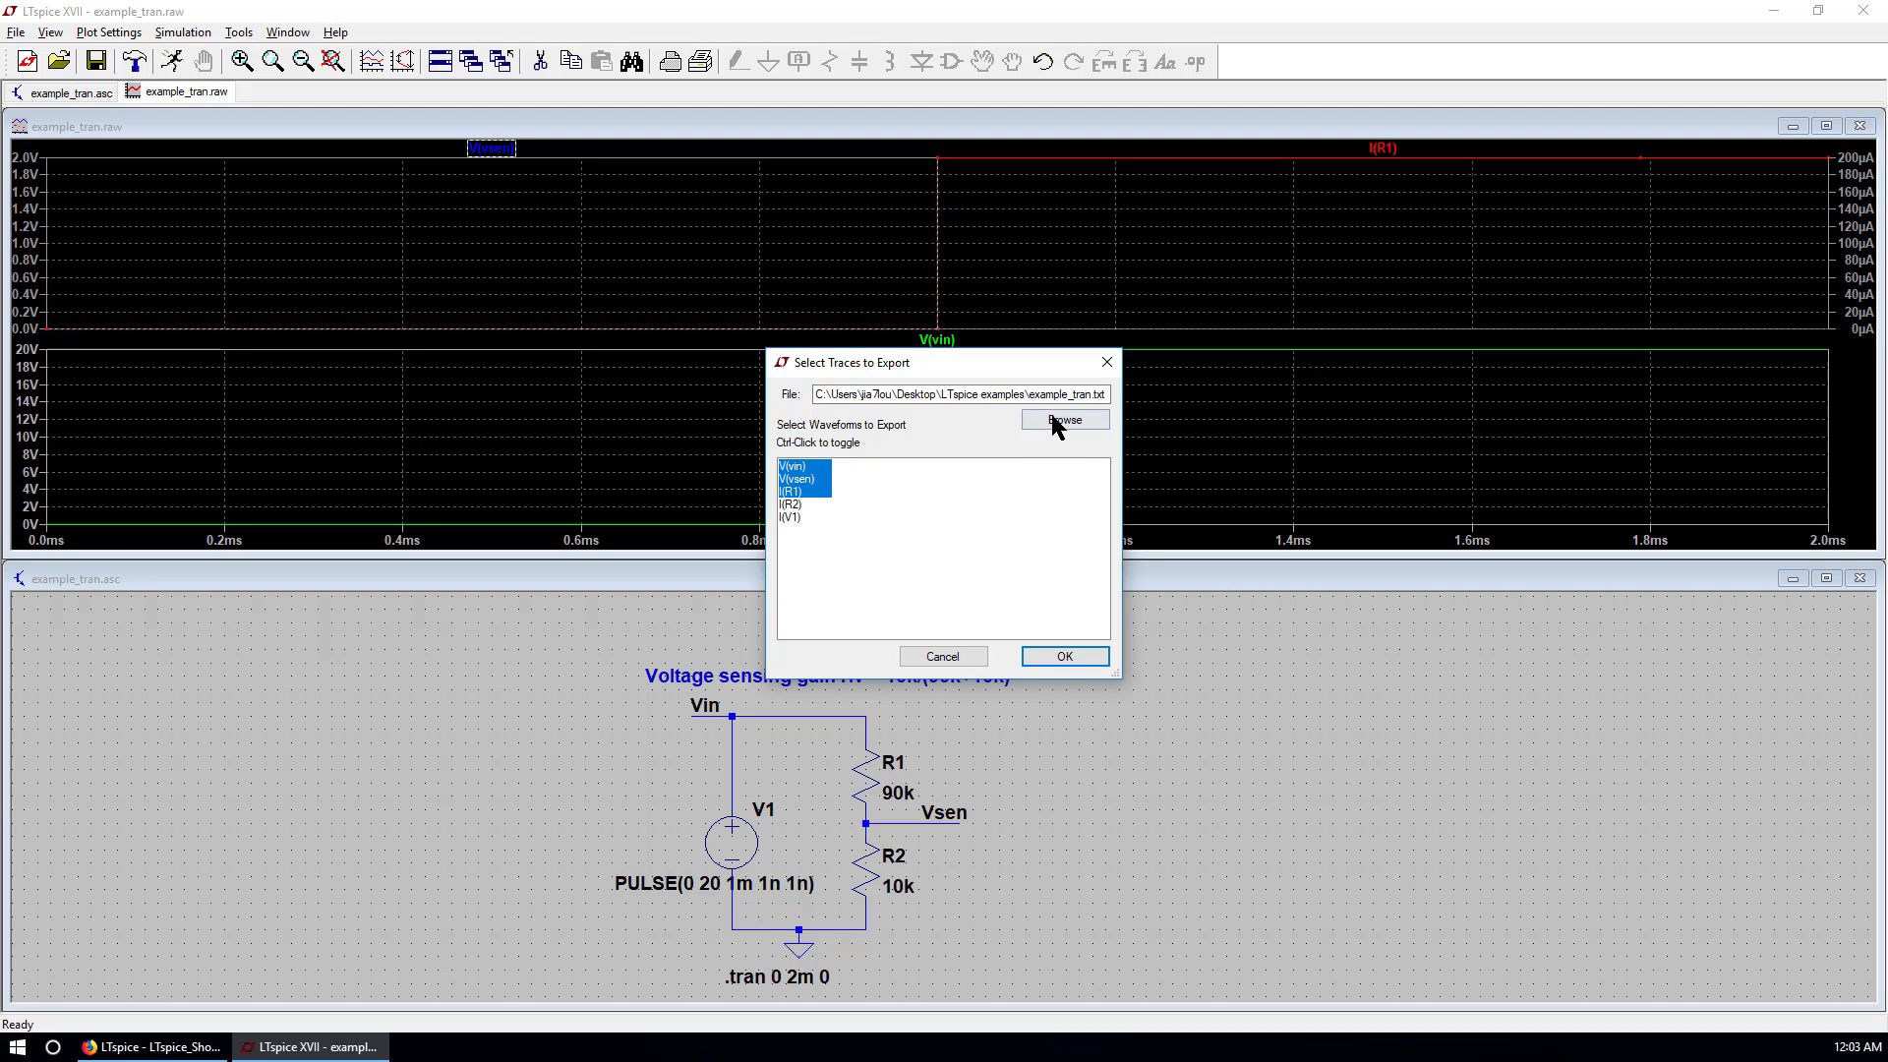
{"action": "left_click", "coordinate": [1062, 656]}
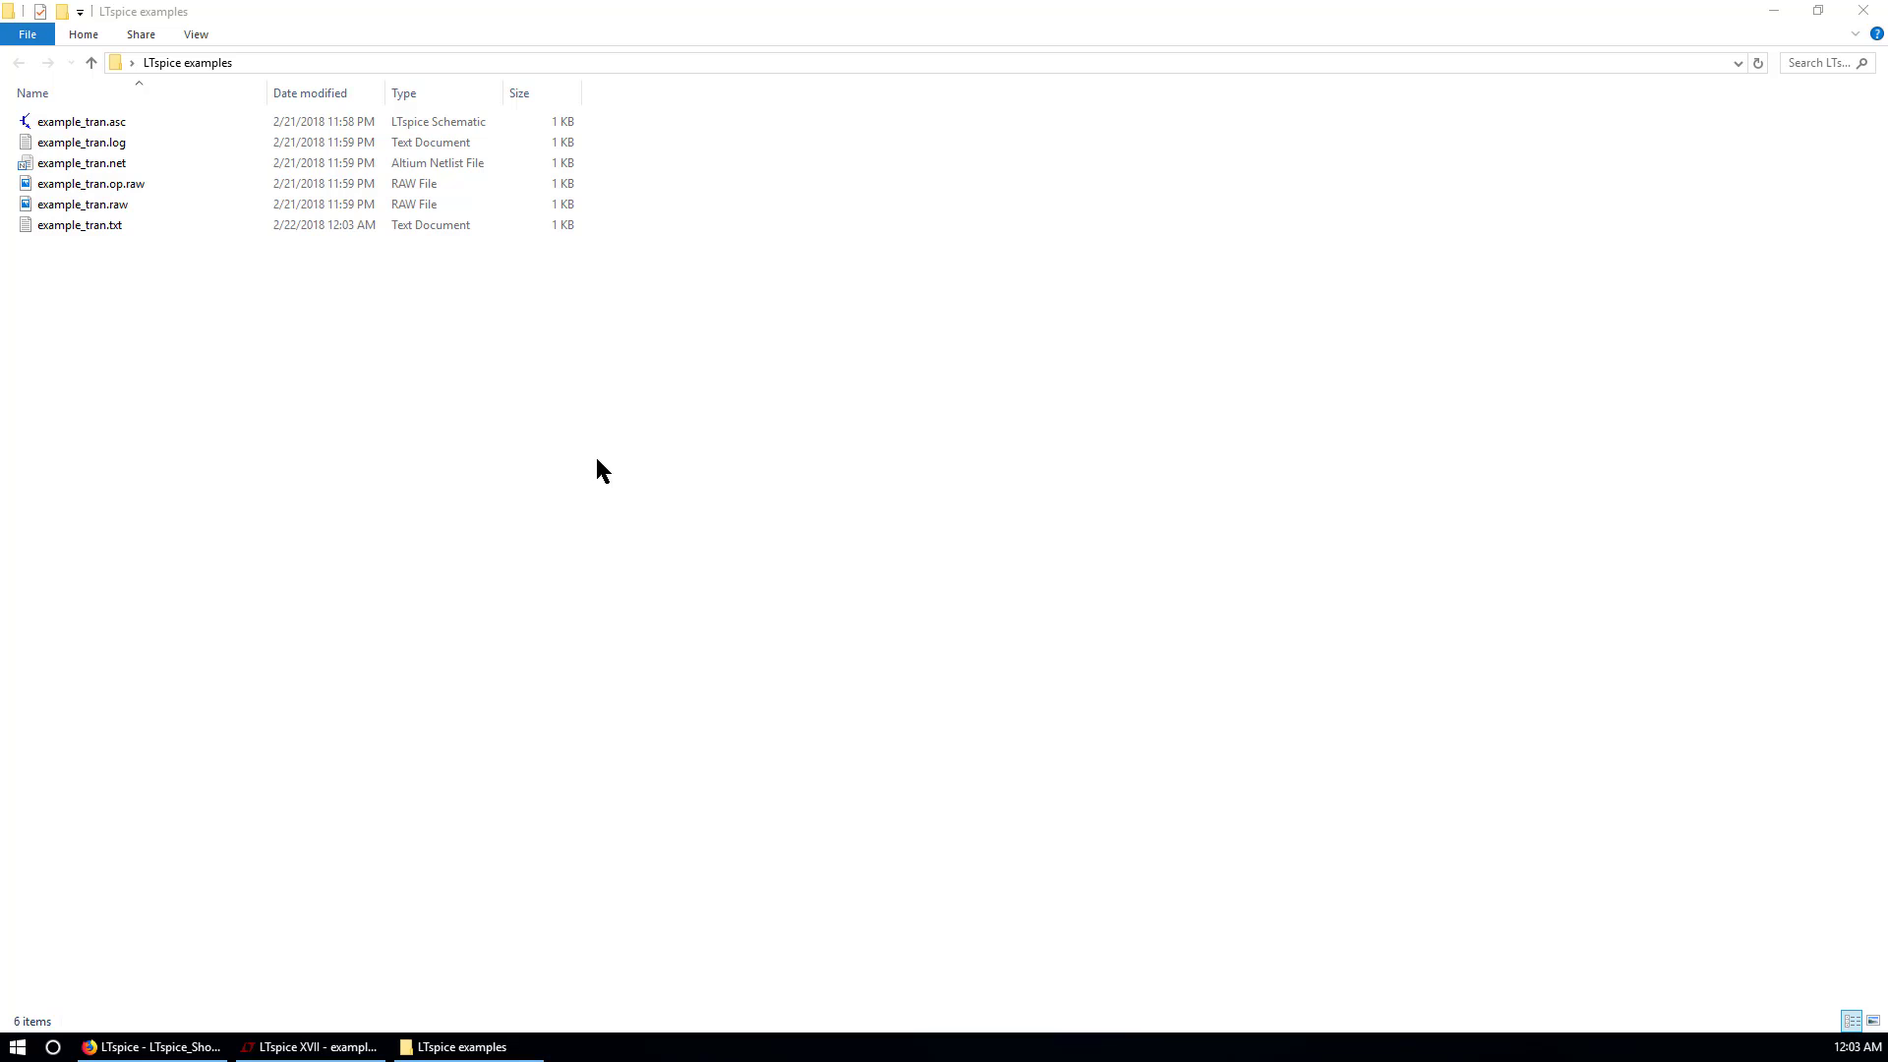
Open example_tran.txt from the LTspice examples folder in Notepad.
{"action": "left_click", "coordinate": [129, 228]}
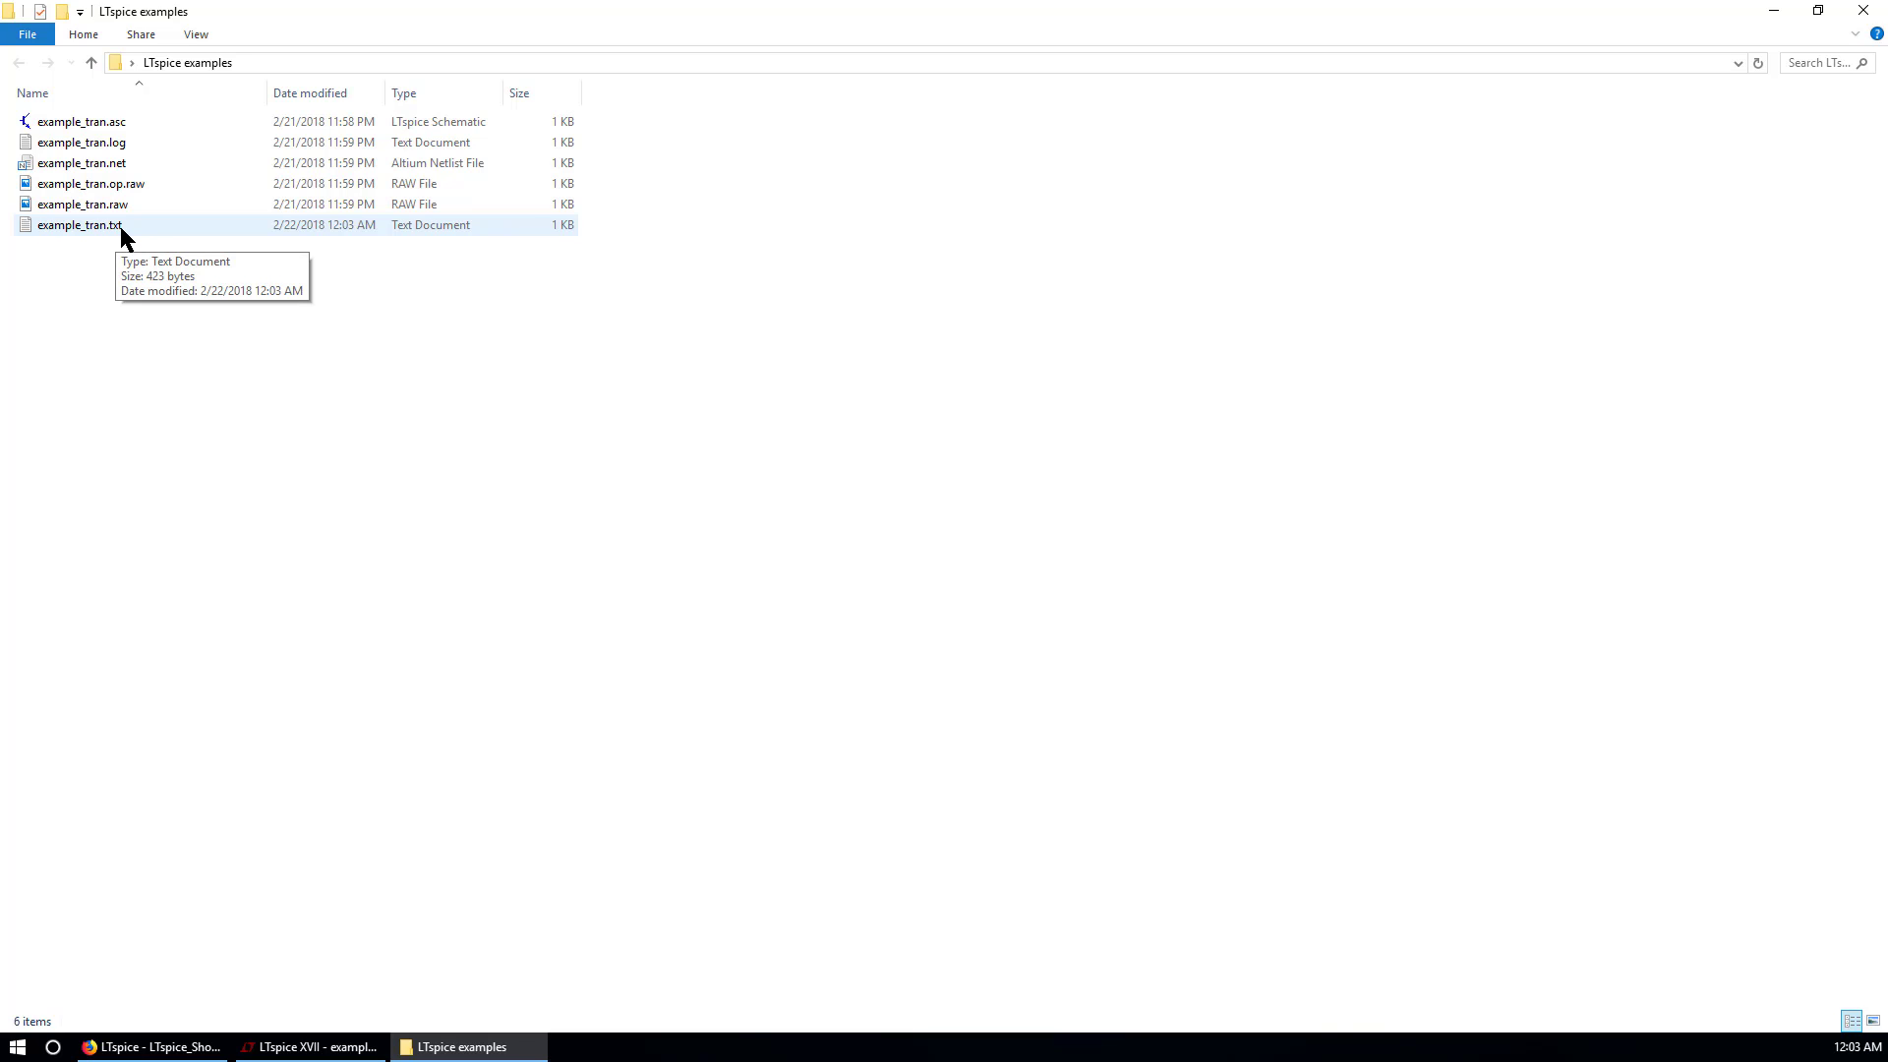
{"action": "double_click", "coordinate": [120, 226]}
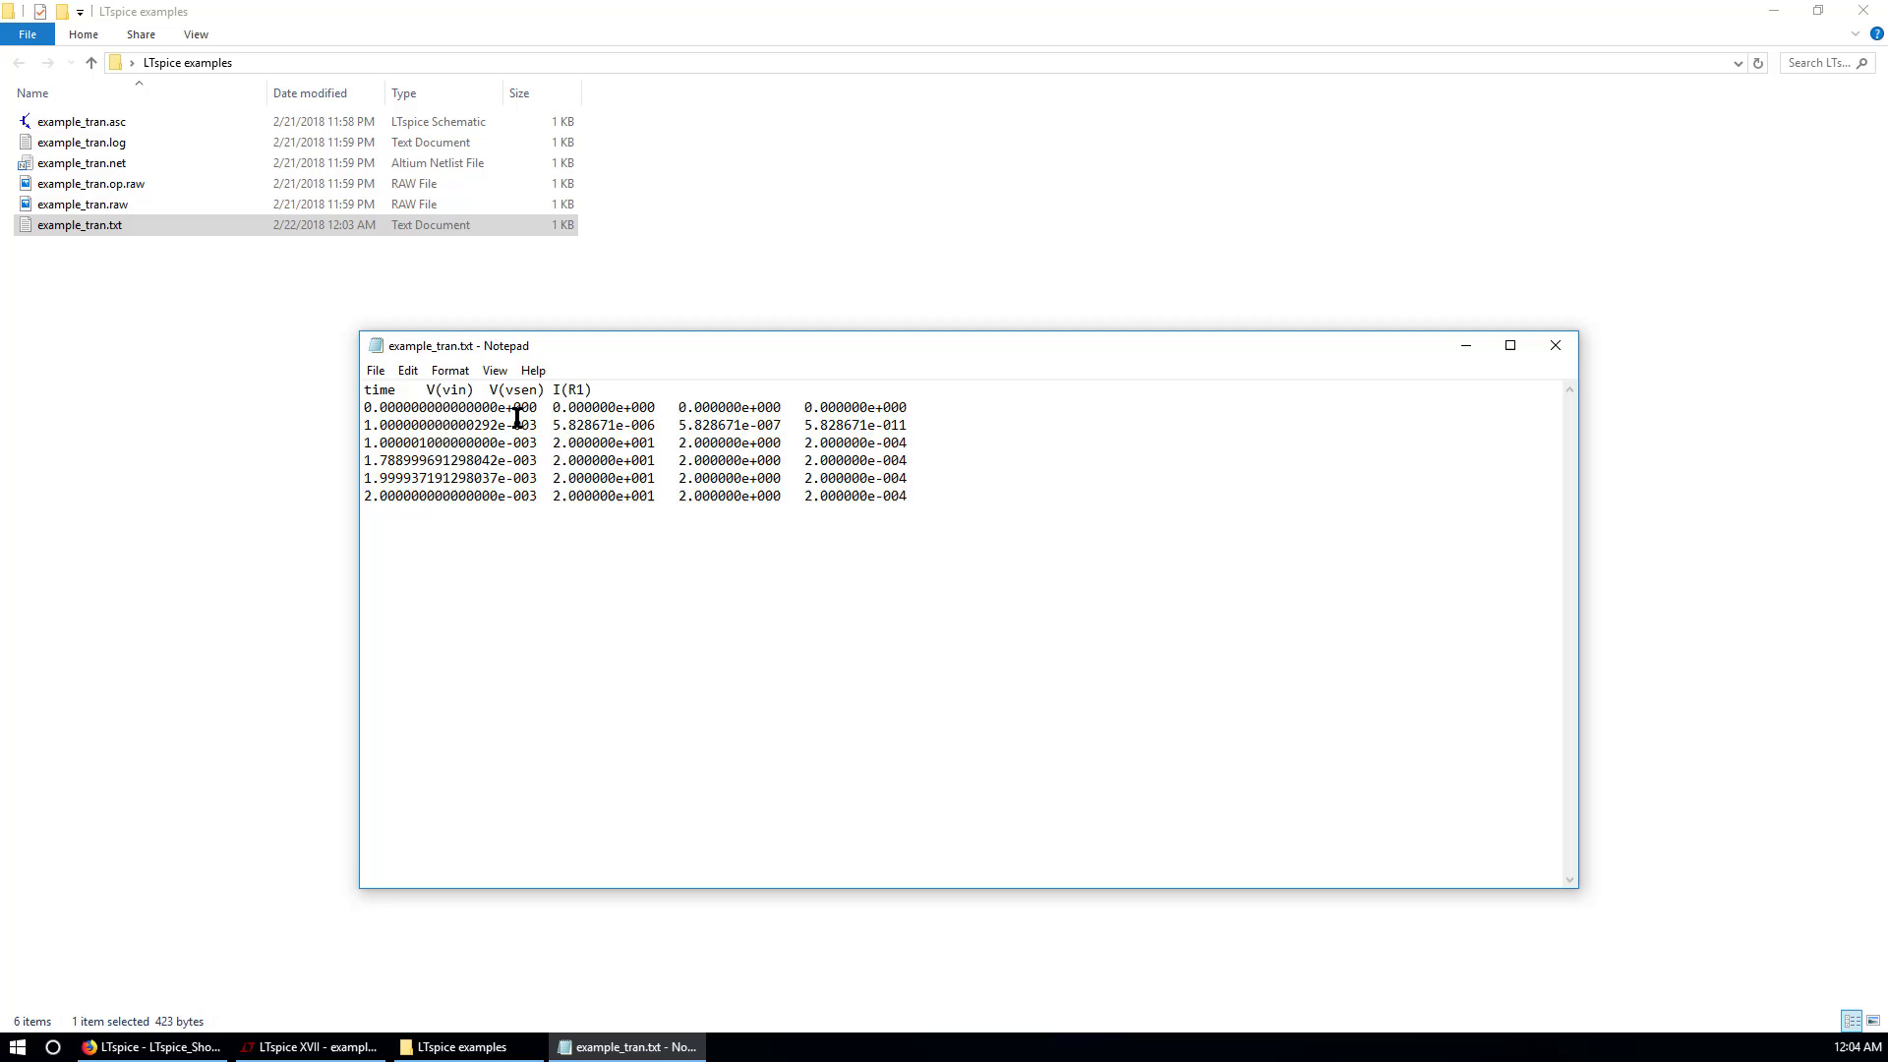
Inspect the exported text, highlighting the data rows, the time header and the first time value.
{"action": "key", "text": "ctrl+a"}
{"action": "left_click", "coordinate": [814, 481]}
{"action": "left_click_drag", "start_coordinate": [915, 497], "coordinate": [330, 369]}
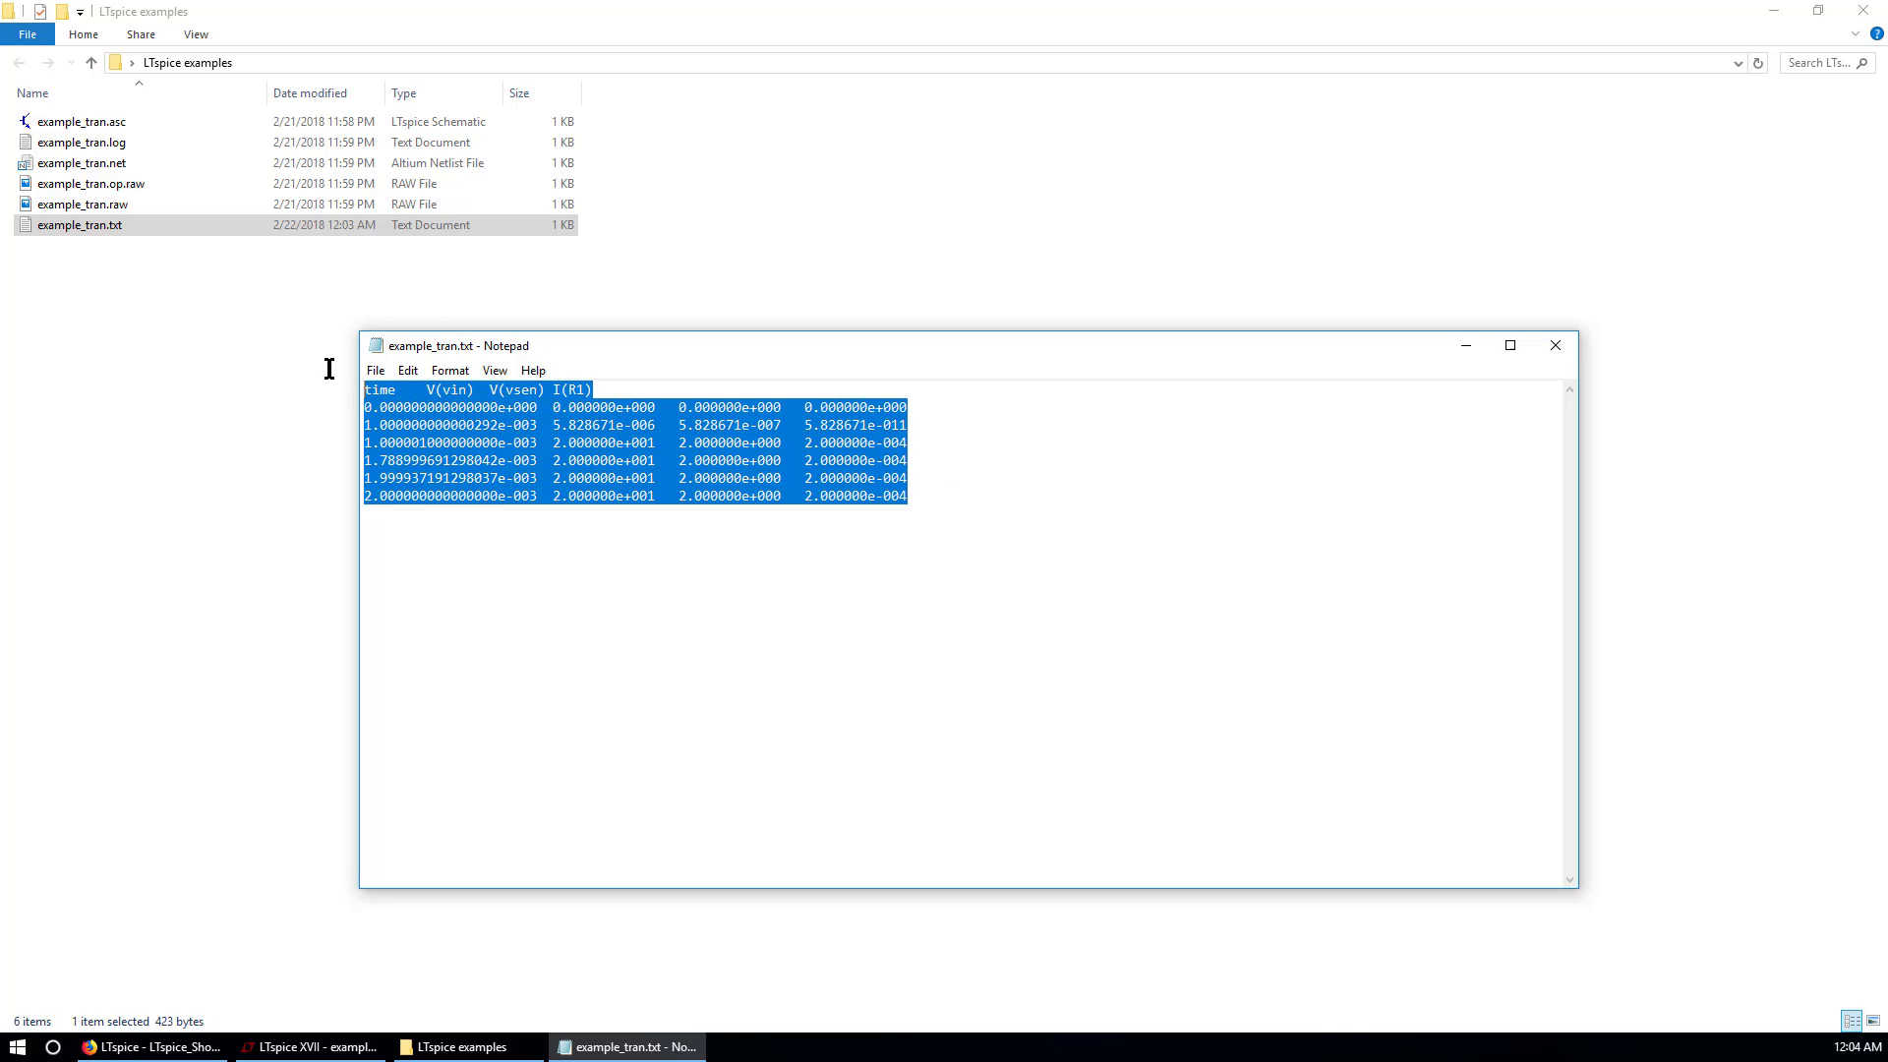
{"action": "left_click", "coordinate": [454, 423]}
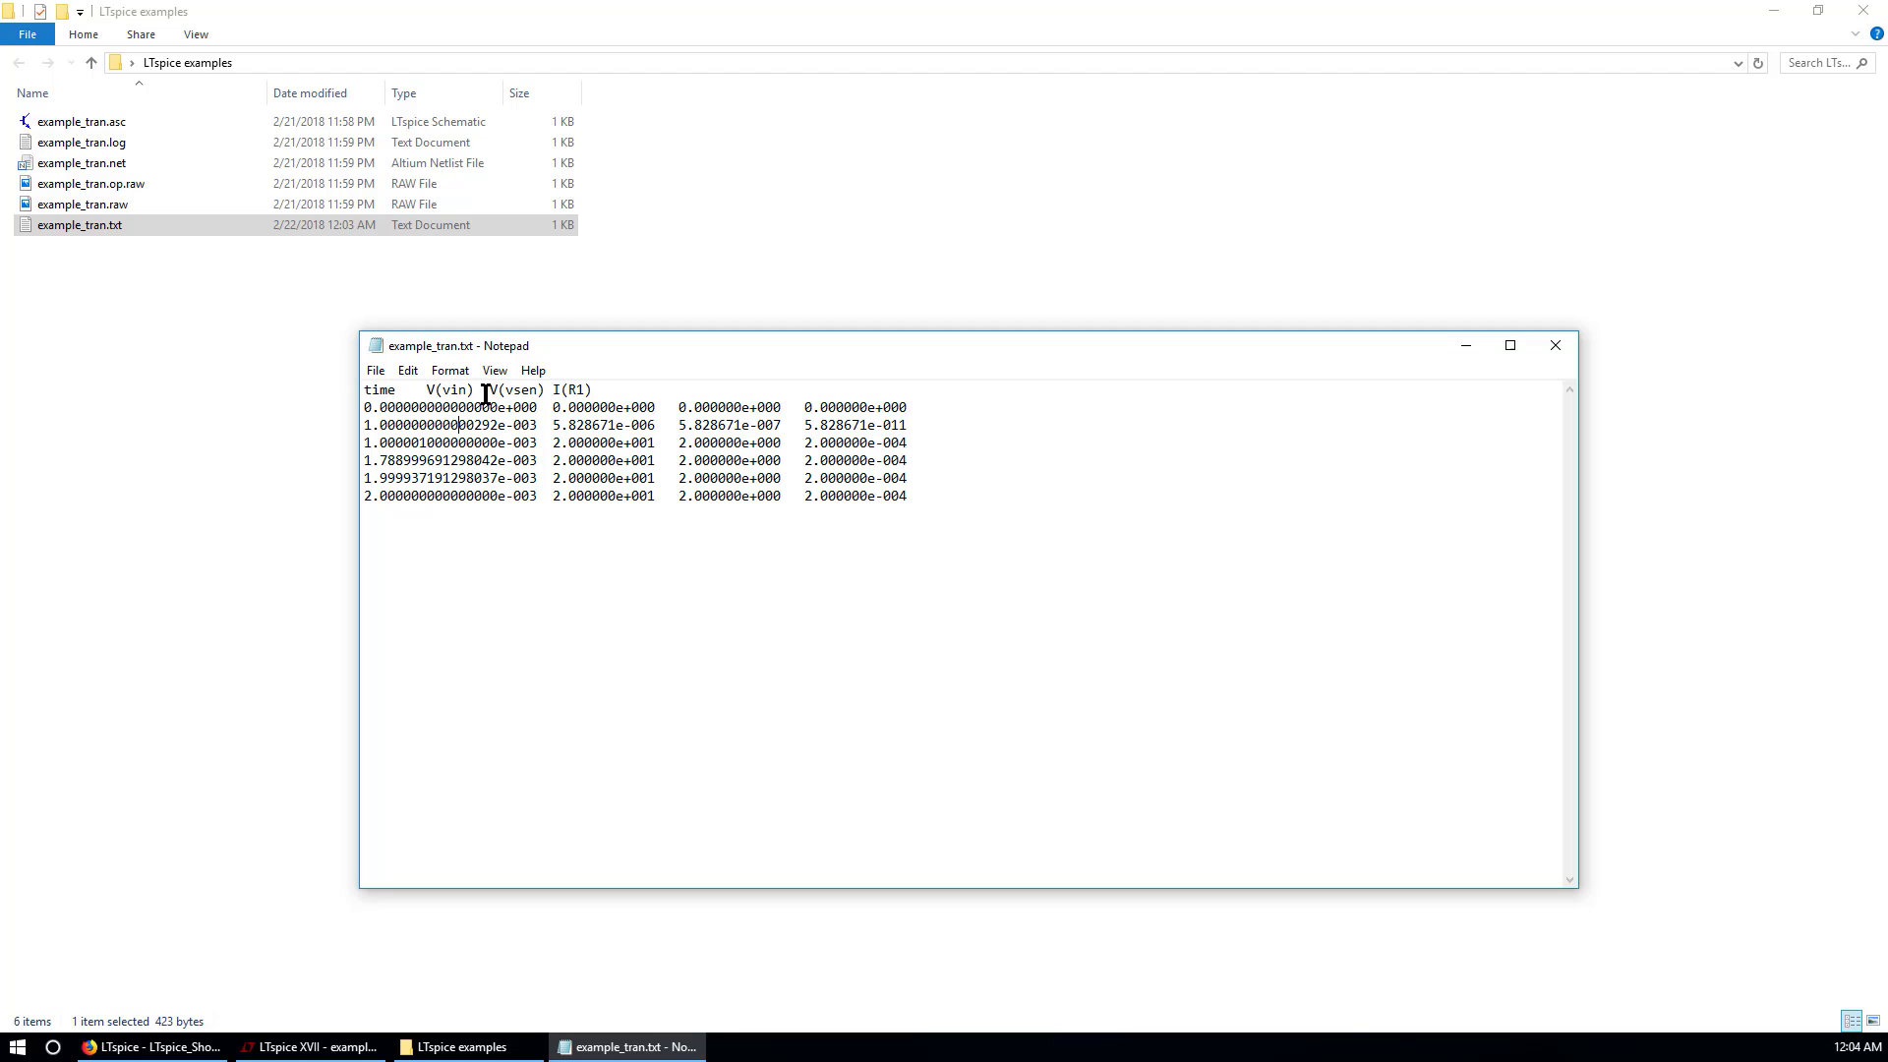
{"action": "double_click", "coordinate": [397, 389]}
{"action": "left_click_drag", "start_coordinate": [540, 407], "coordinate": [639, 391]}
{"action": "left_click", "coordinate": [646, 395]}
Reposition Notepad, review the six data rows, and close it without changes.
{"action": "left_click_drag", "start_coordinate": [813, 360], "coordinate": [743, 326]}
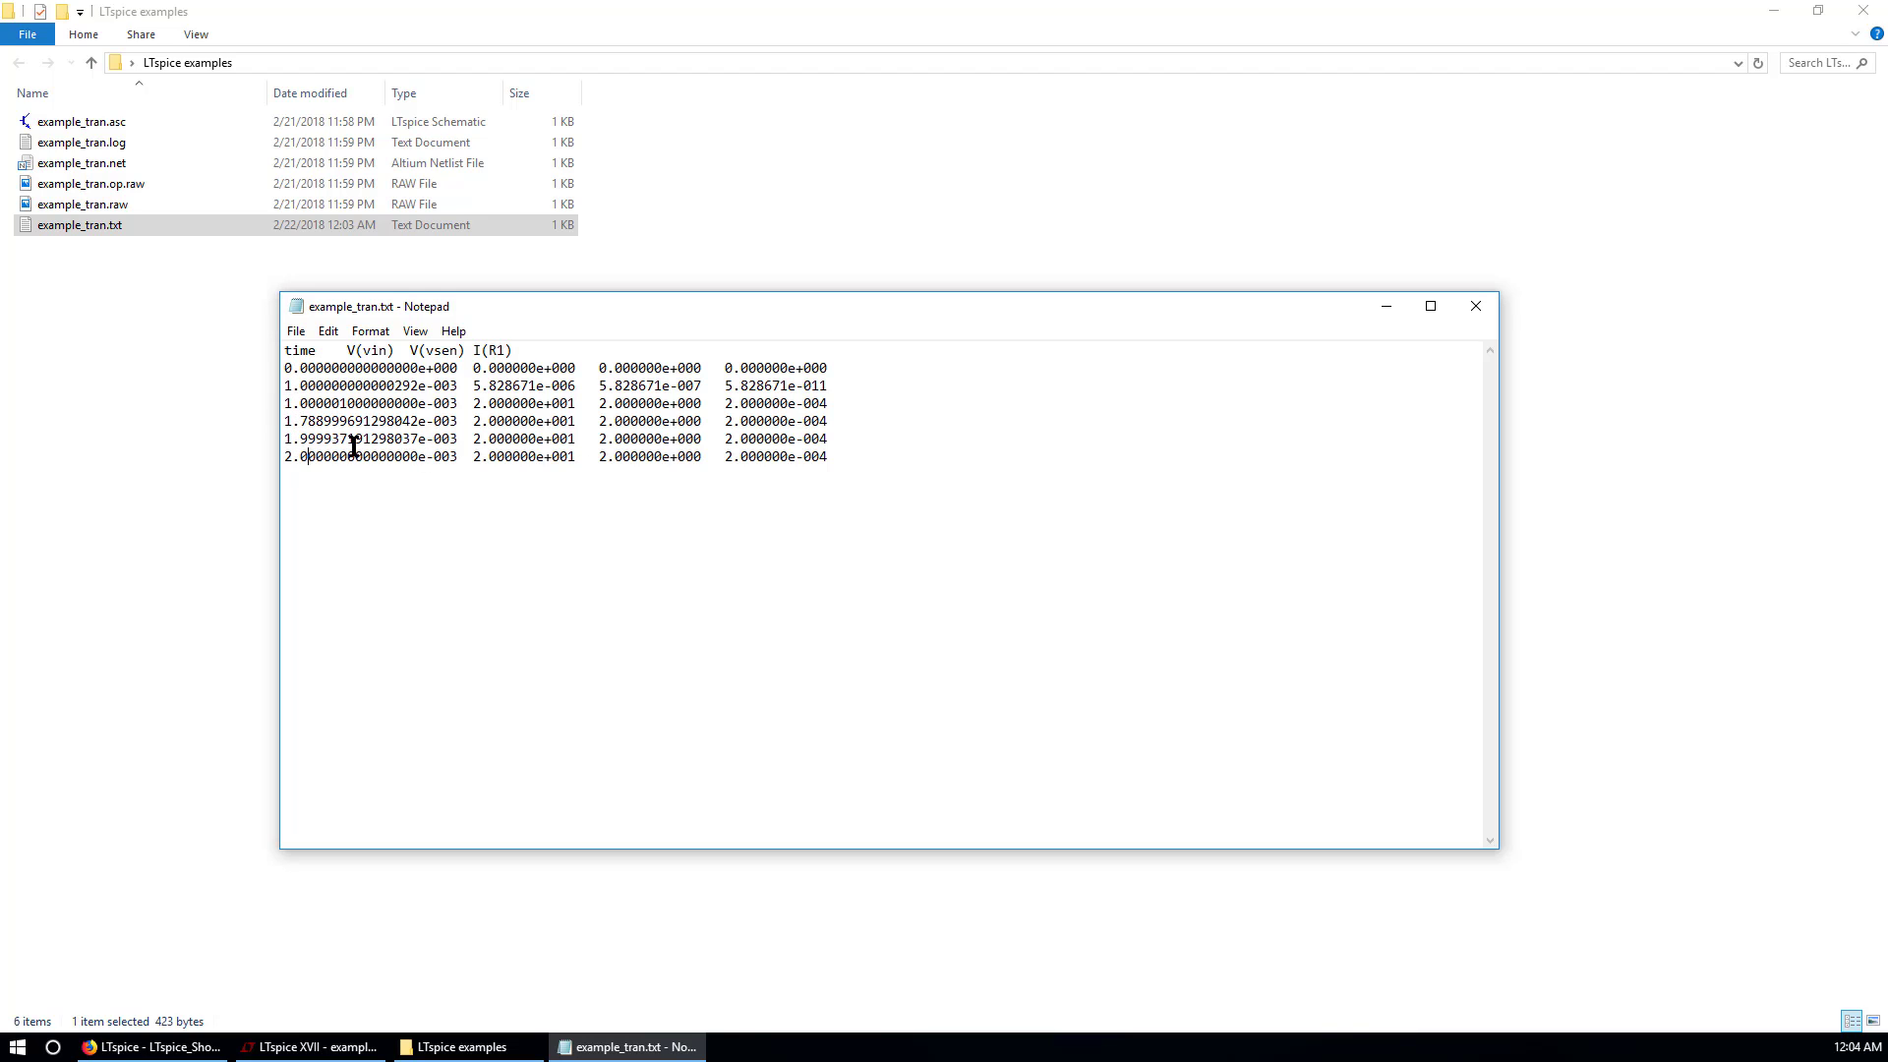
{"action": "left_click_drag", "start_coordinate": [876, 469], "coordinate": [276, 364]}
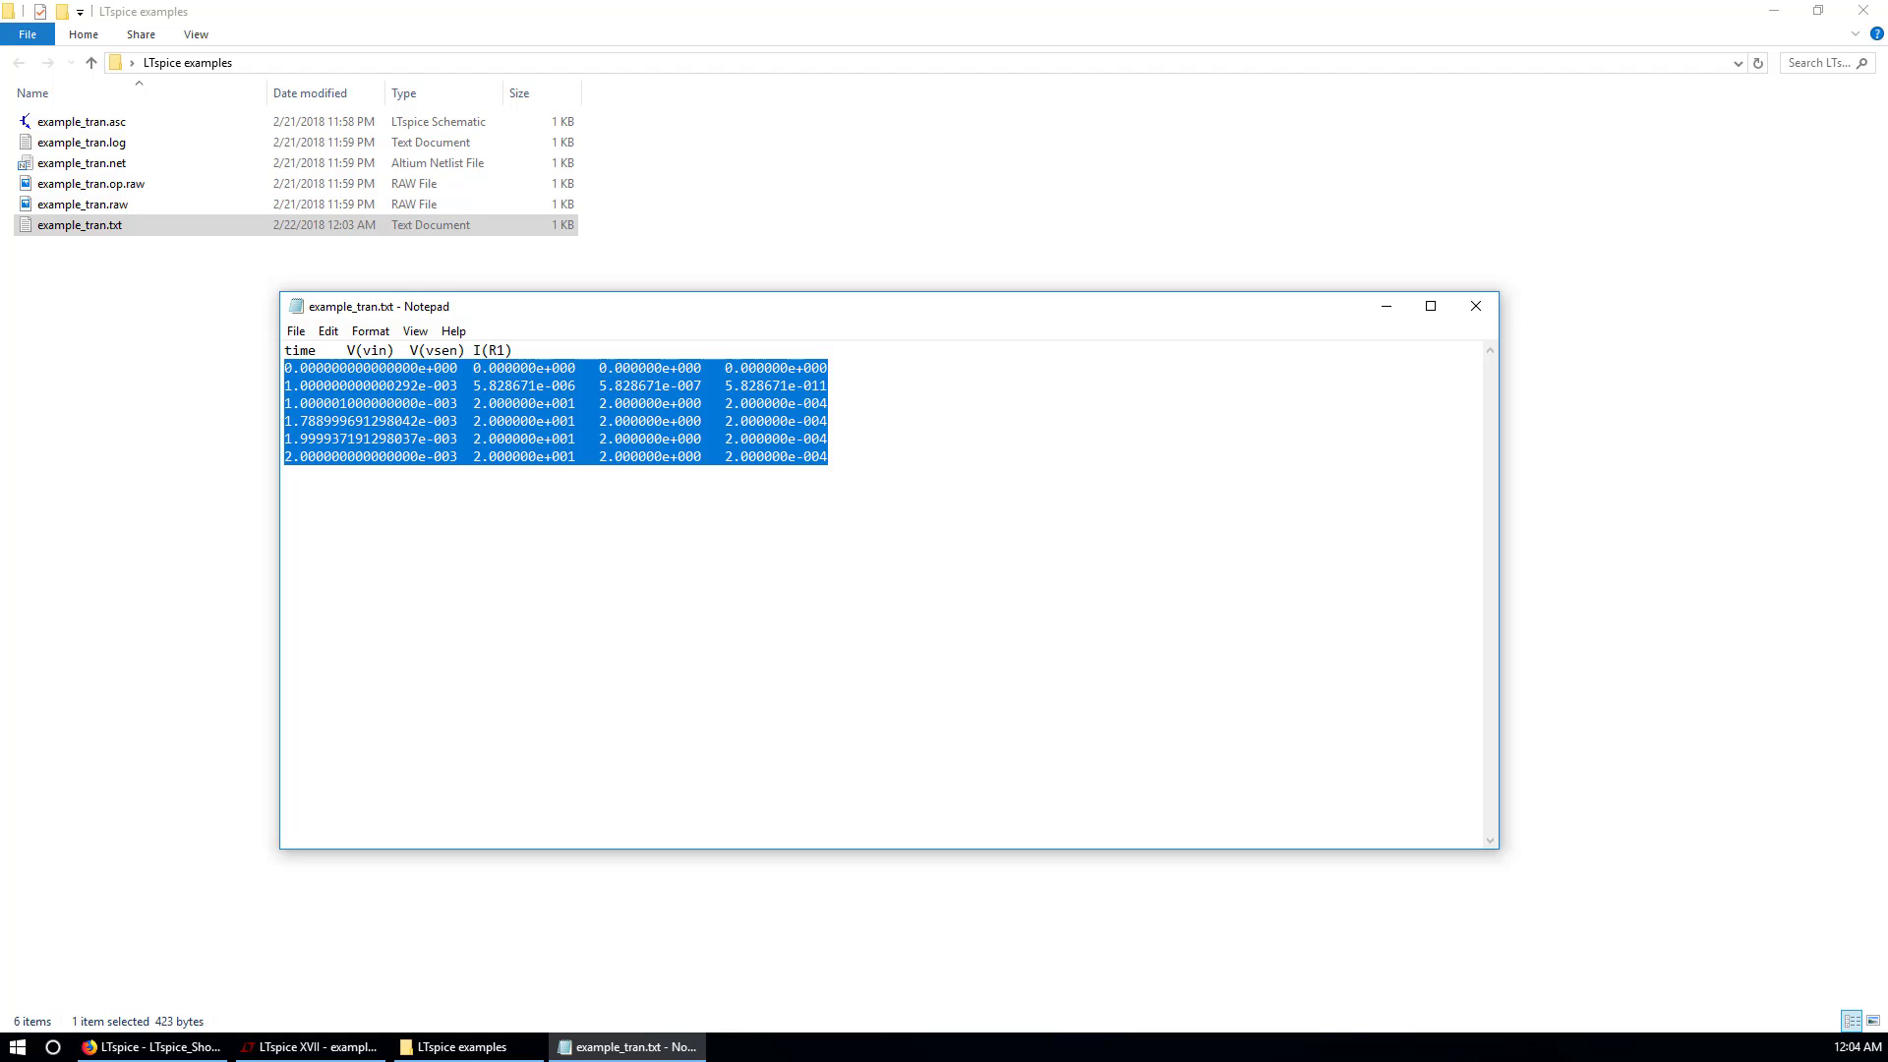
{"action": "left_click", "coordinate": [942, 496]}
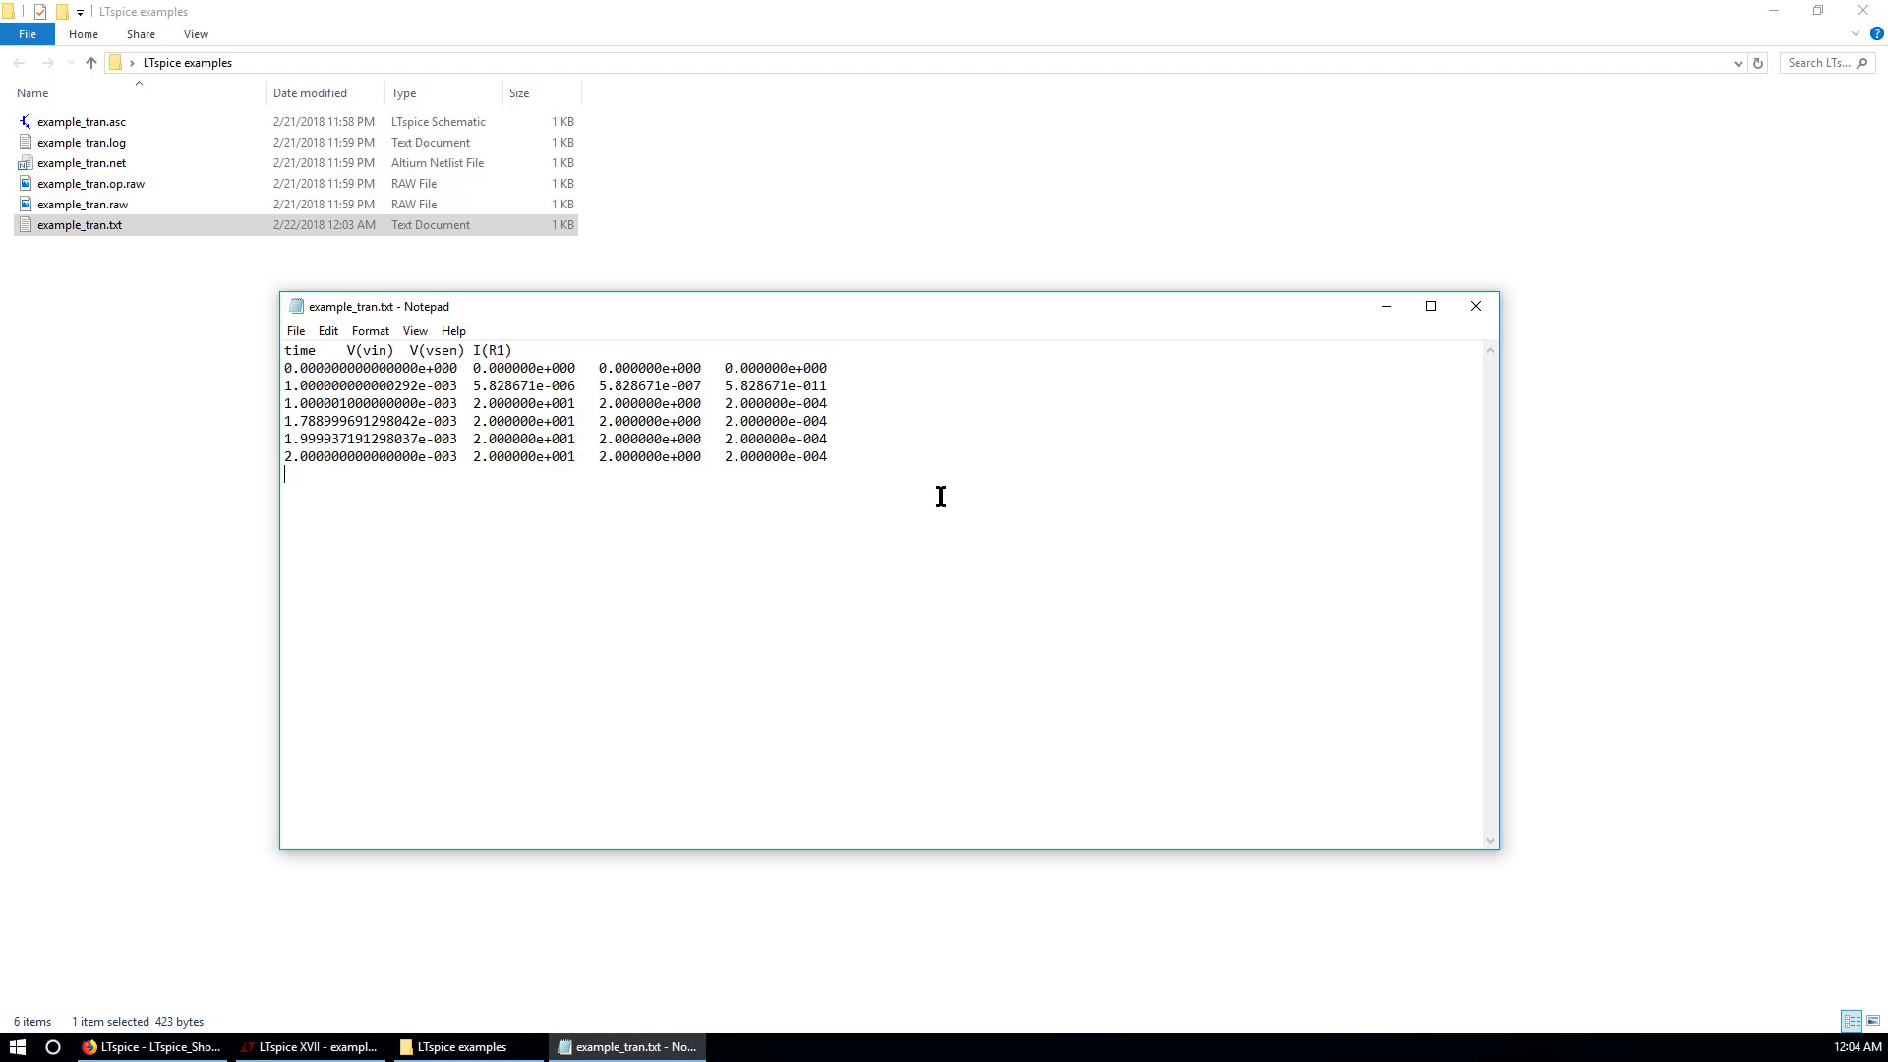
{"action": "left_click_drag", "start_coordinate": [1010, 320], "coordinate": [942, 327]}
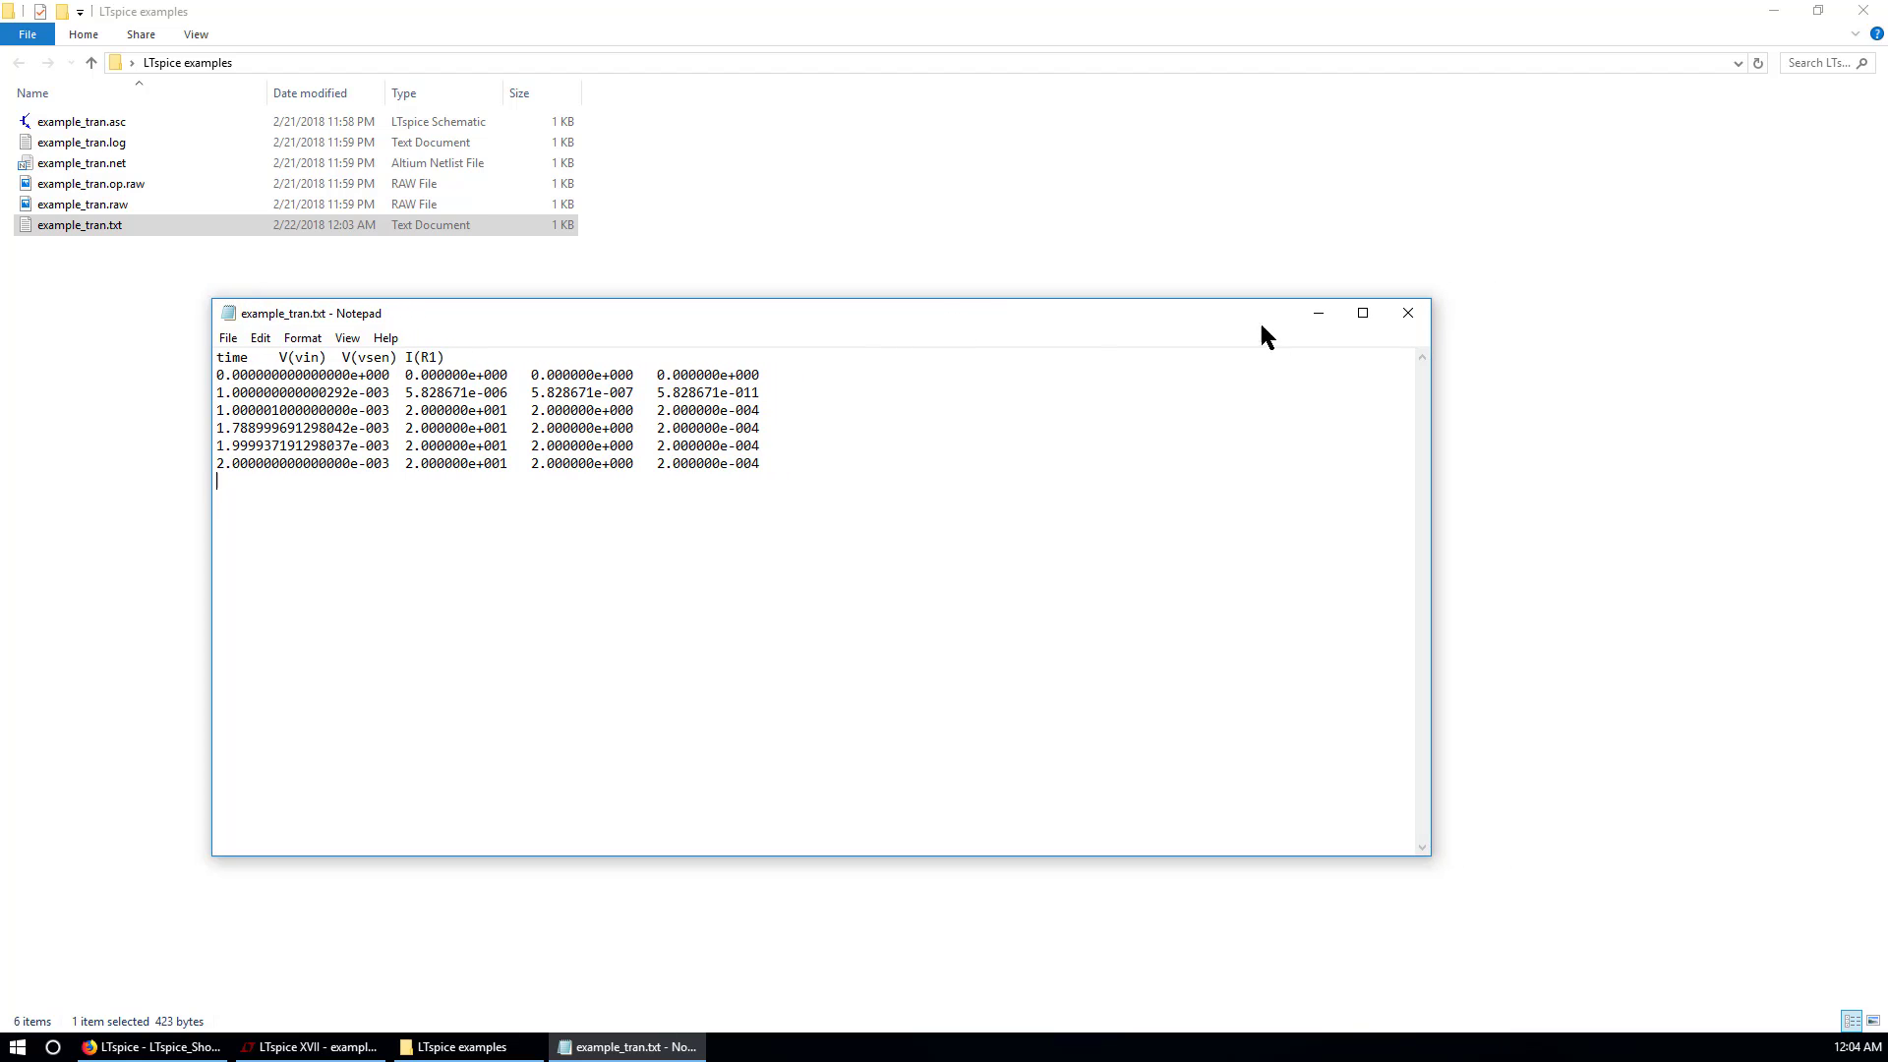
{"action": "left_click", "coordinate": [1407, 317]}
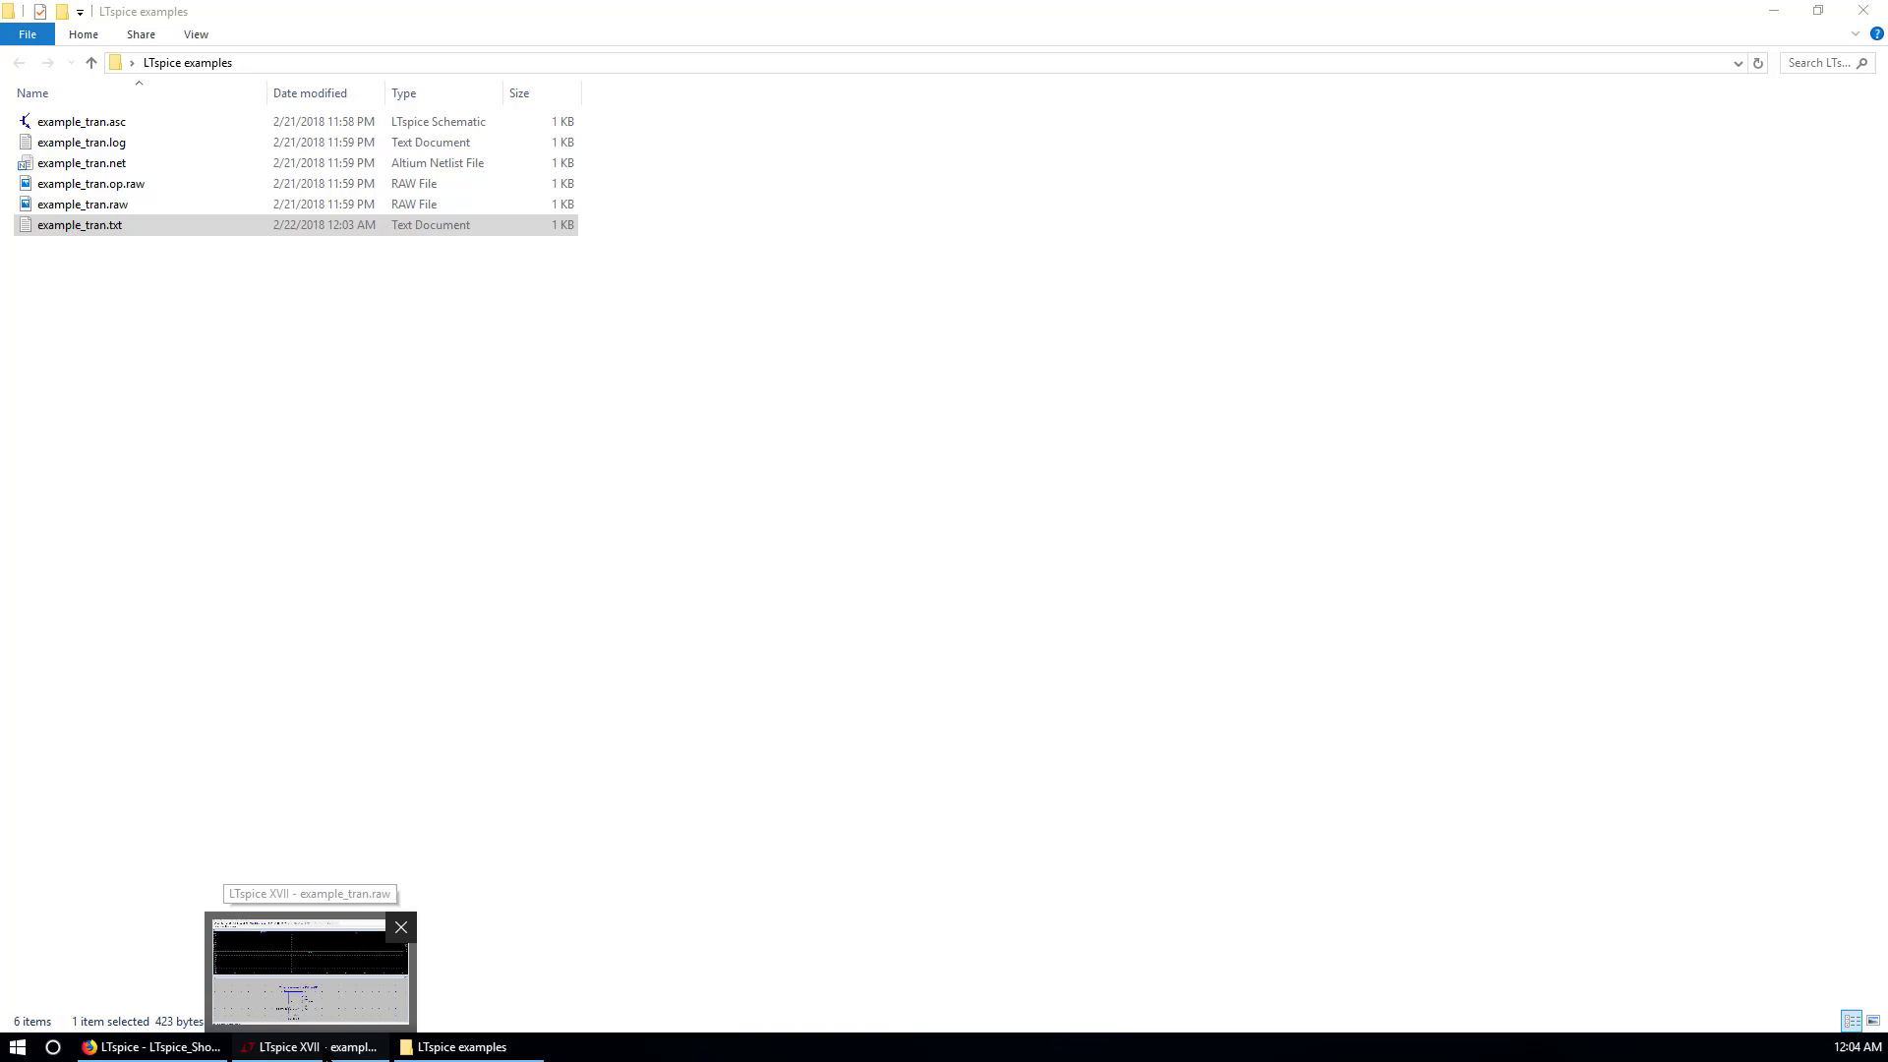
Set the maximum timestep to 1ns so the directive reads .tran 0 2m 0 1ns.
{"action": "left_click", "coordinate": [326, 1050]}
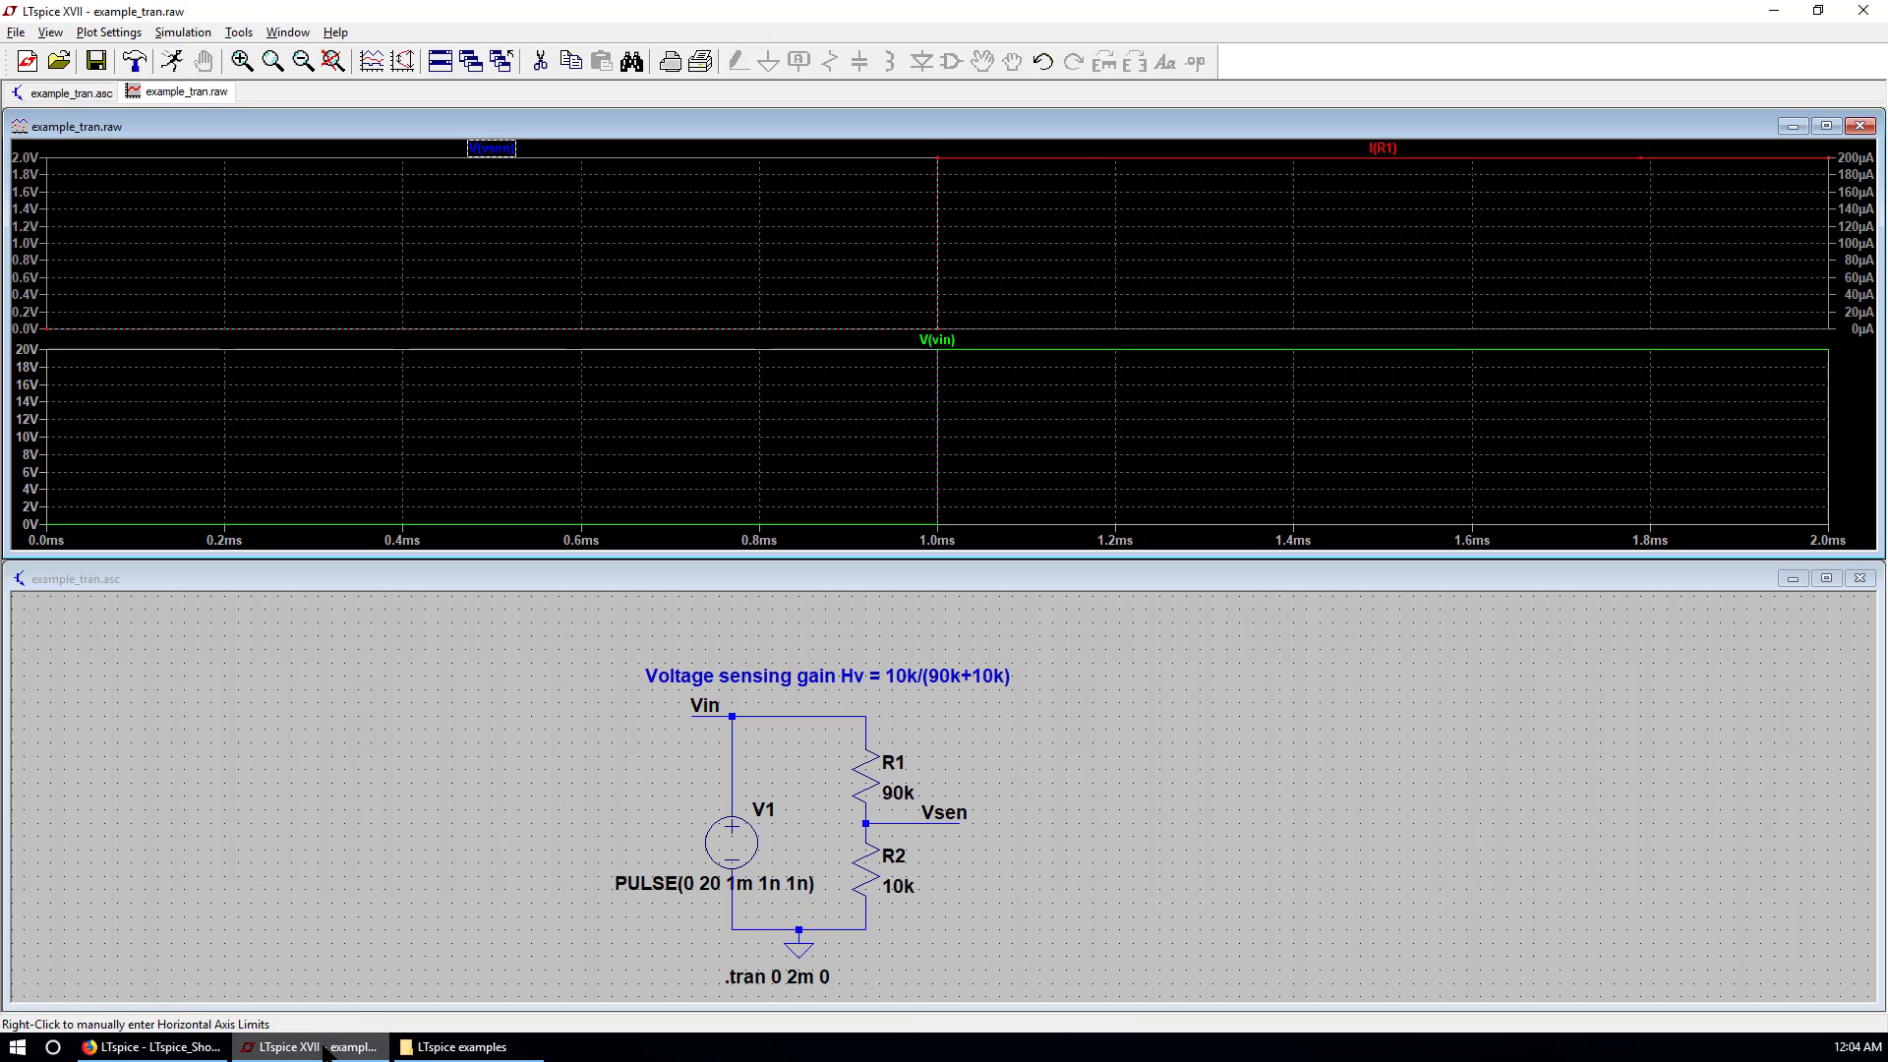
{"action": "right_click", "coordinate": [744, 975]}
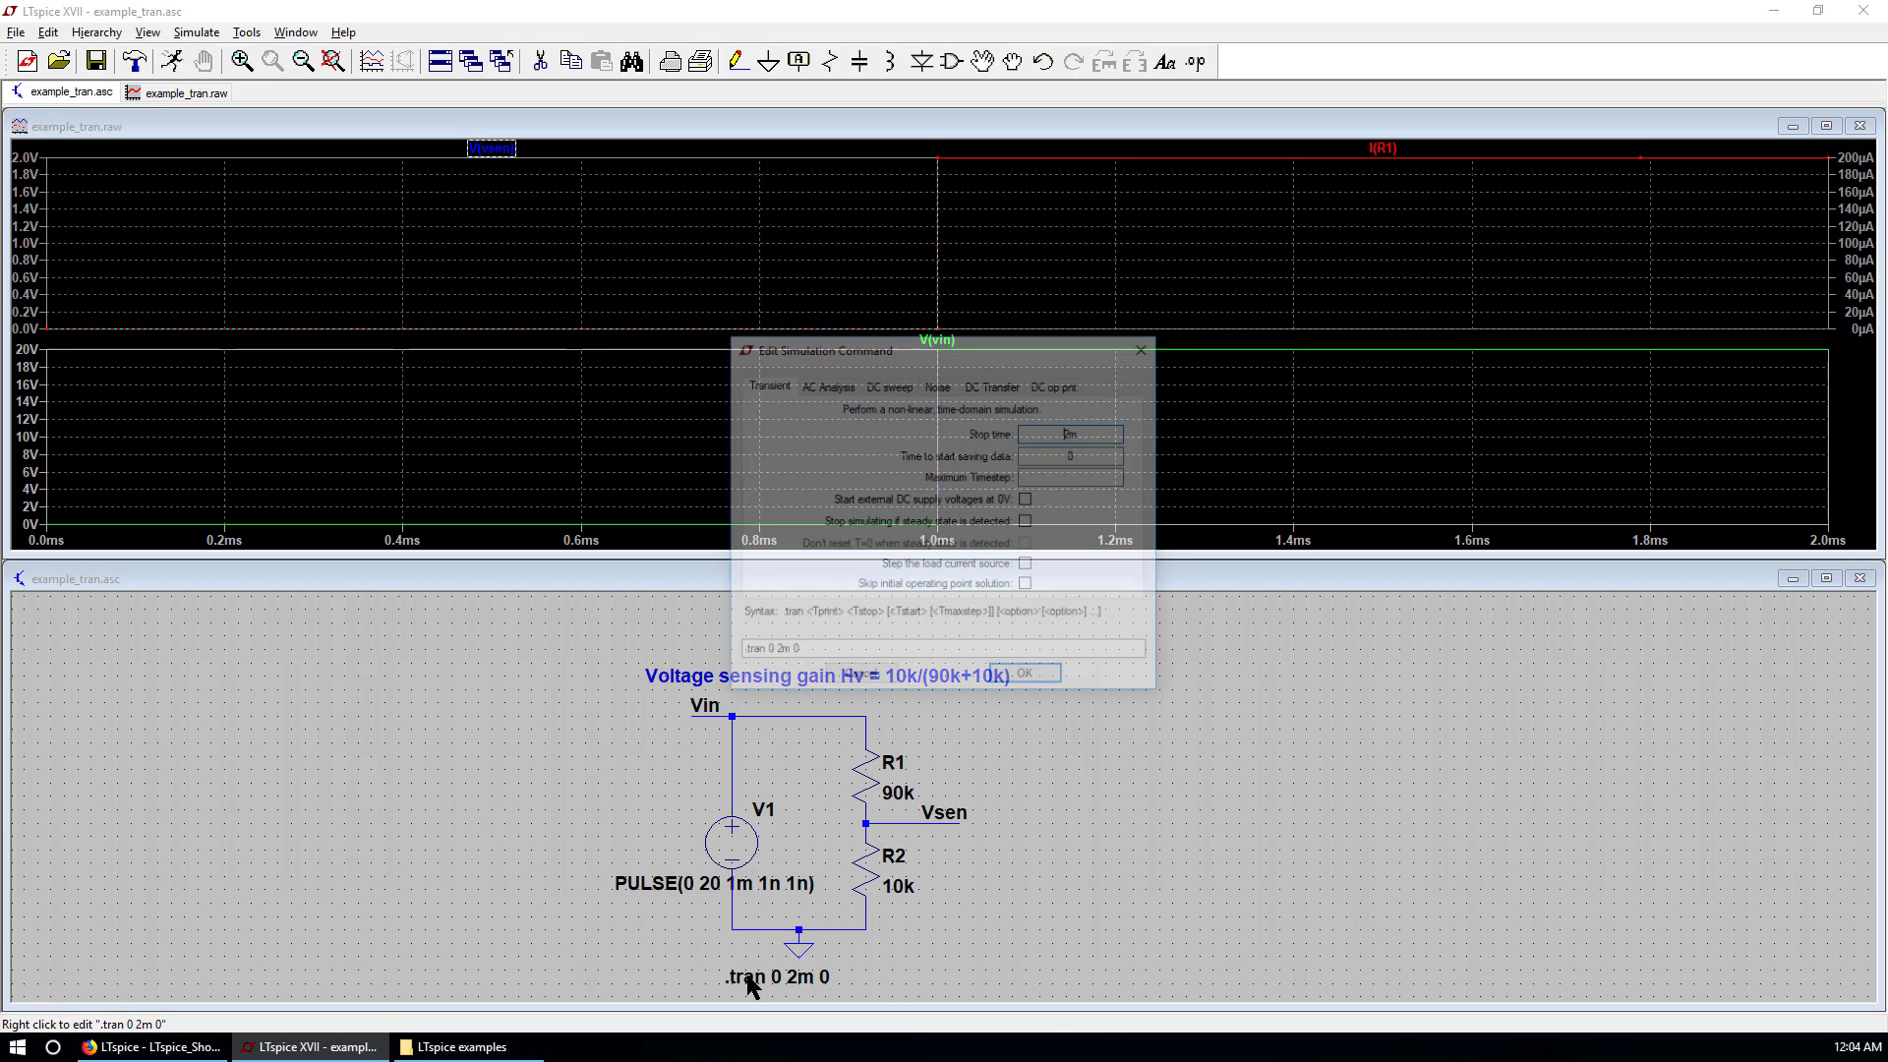
{"action": "left_click", "coordinate": [1091, 480]}
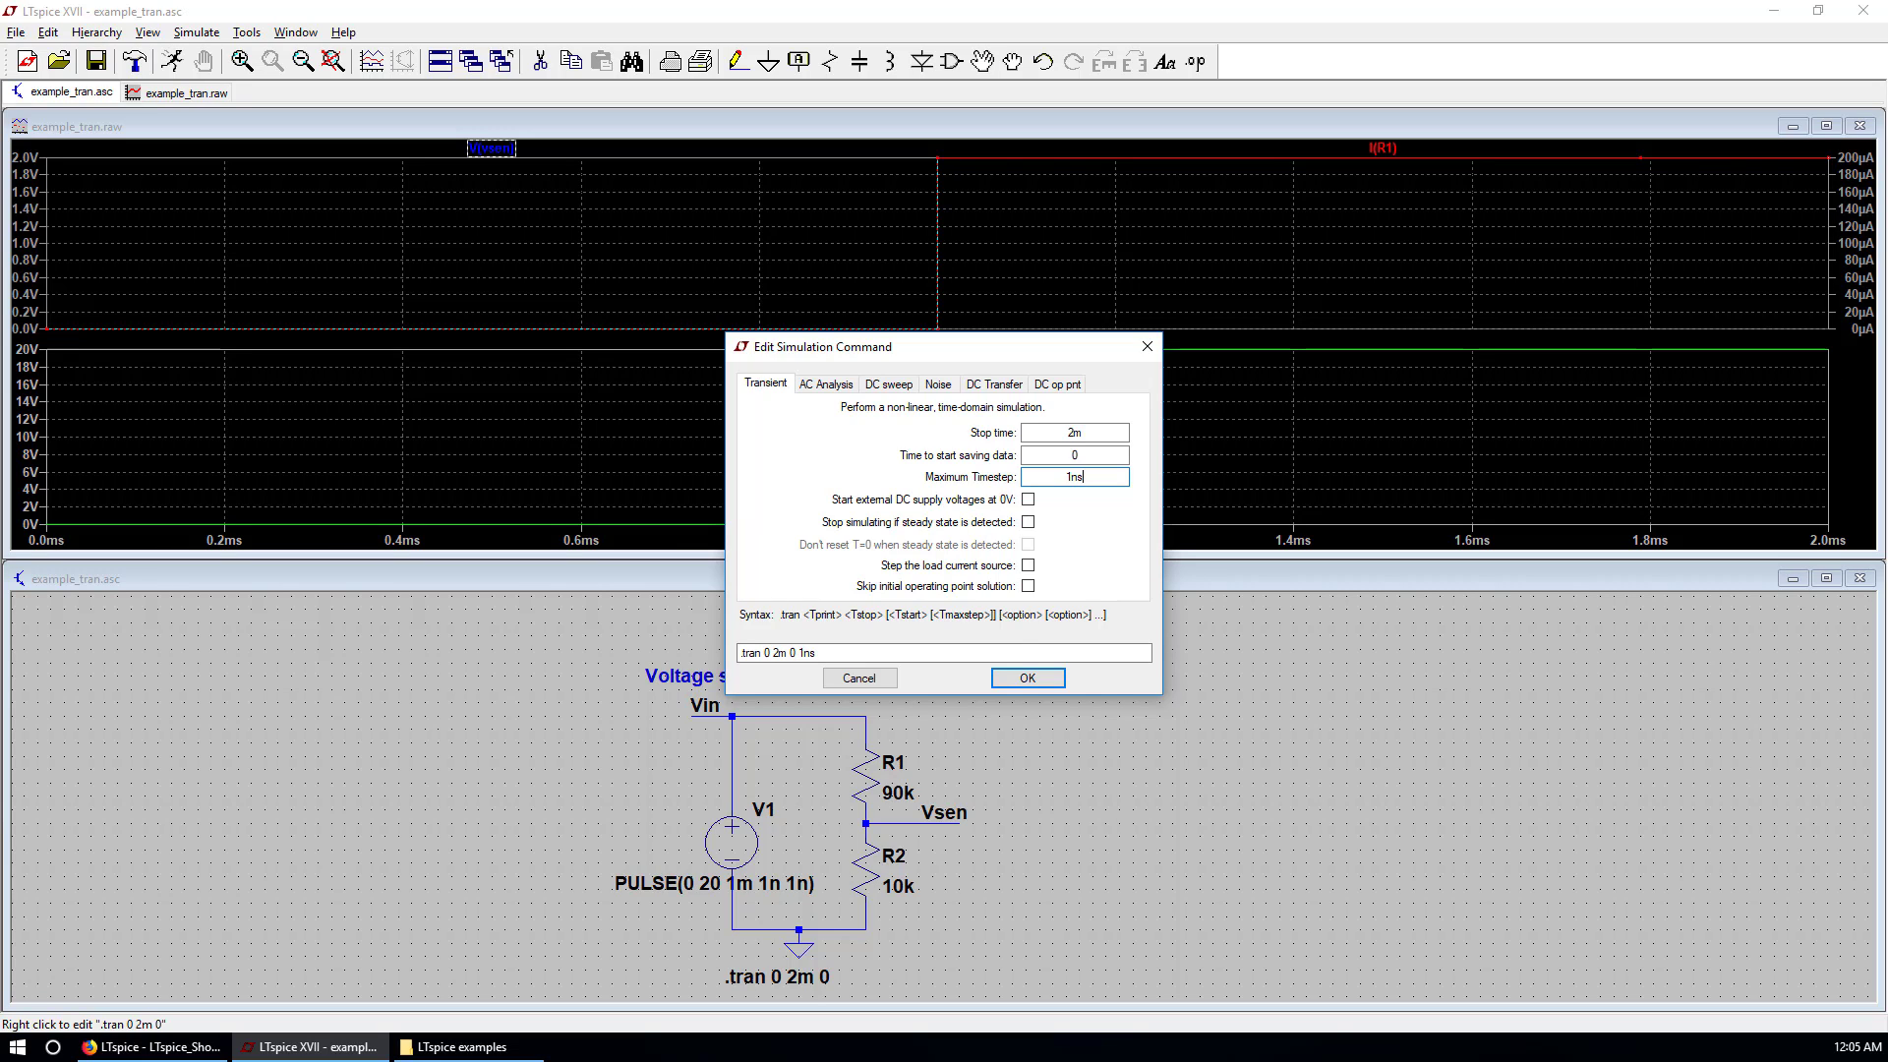
{"action": "left_click", "coordinate": [1026, 679]}
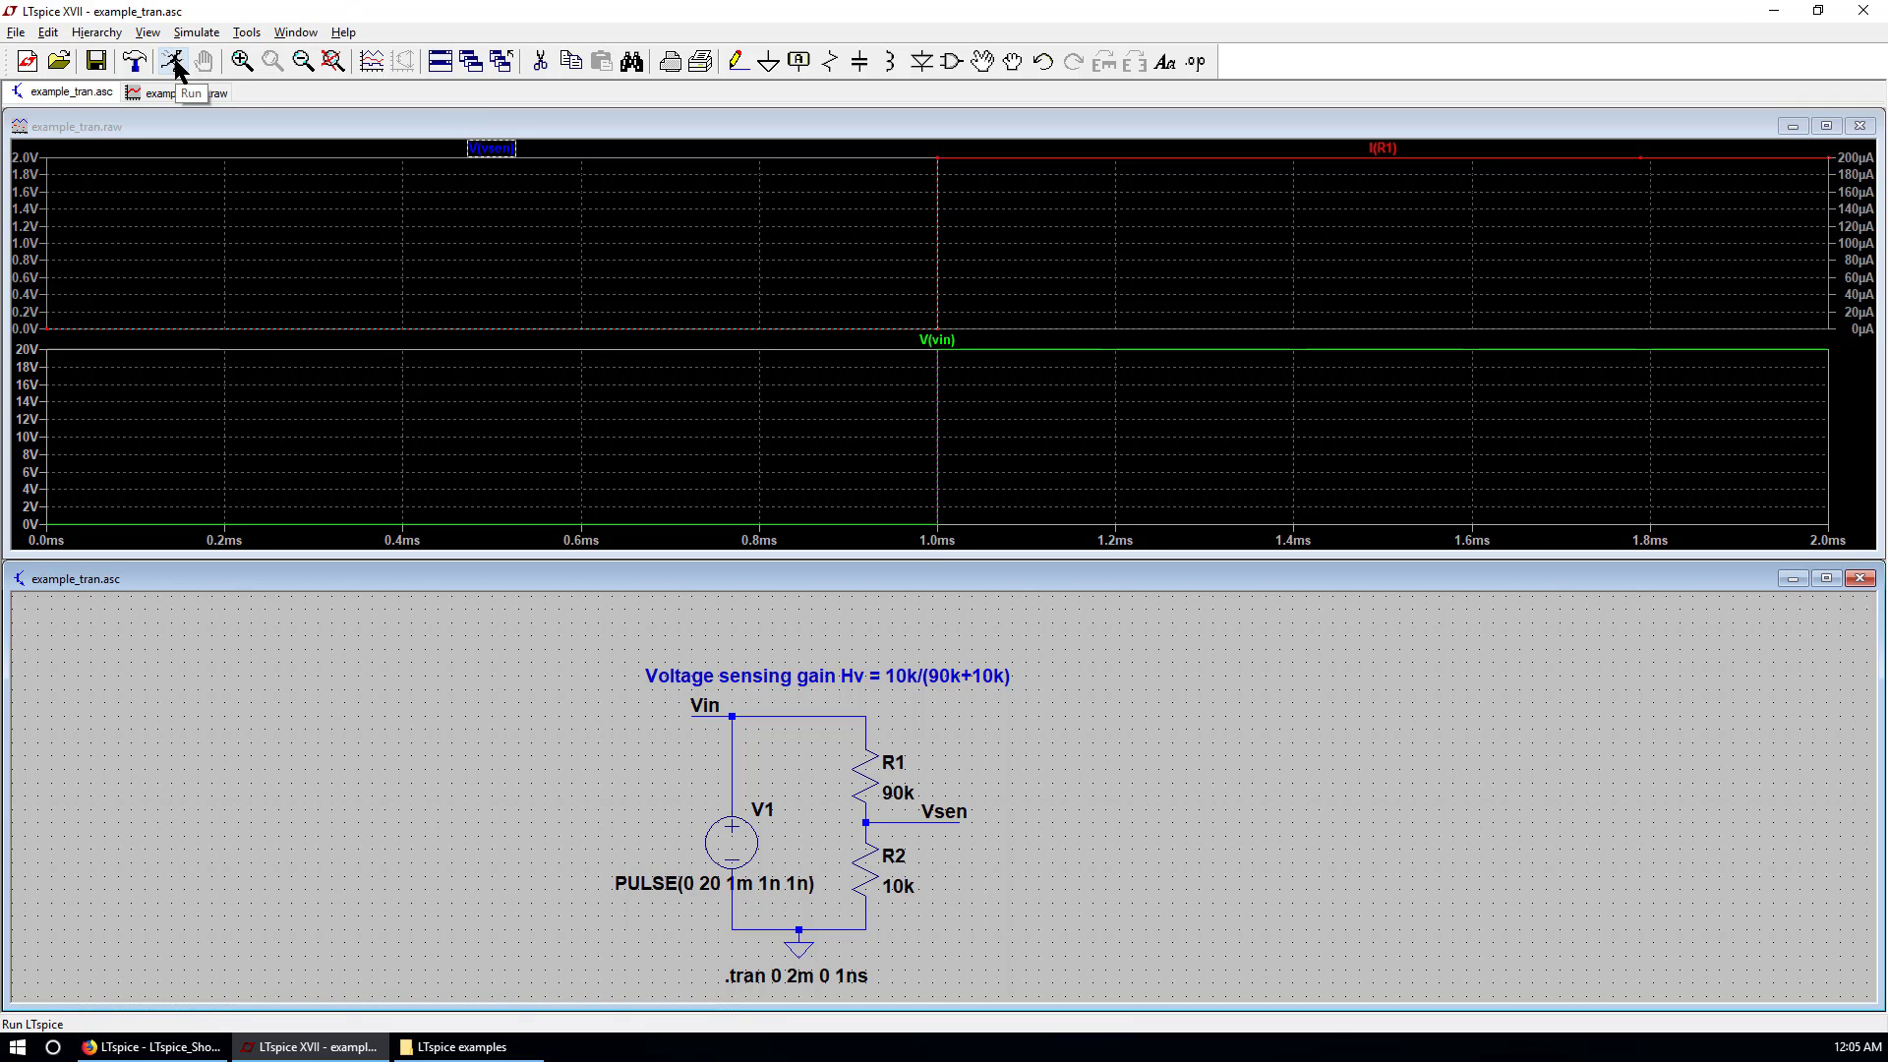
Rerun the simulation, zoom I(R1) to about 595–598µs, then restore the full 0–2ms view.
{"action": "left_click", "coordinate": [175, 65]}
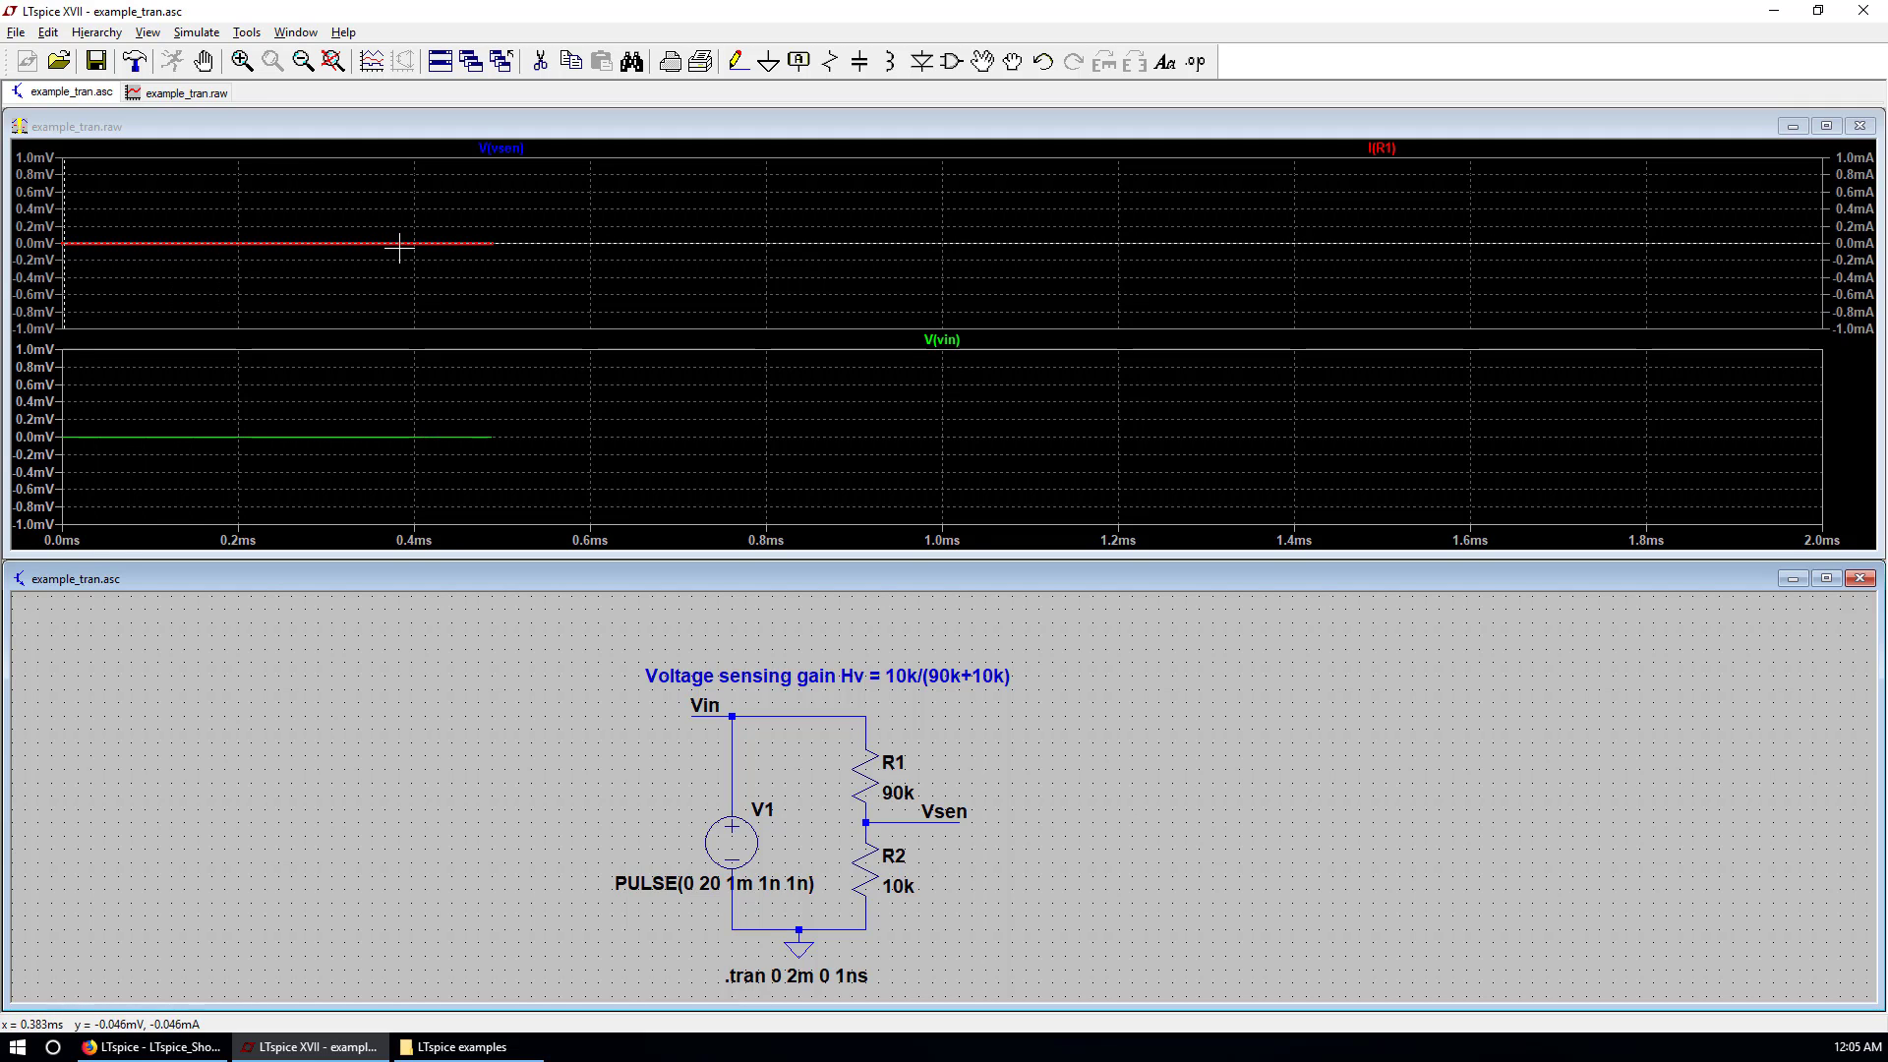
{"action": "left_click", "coordinate": [462, 241]}
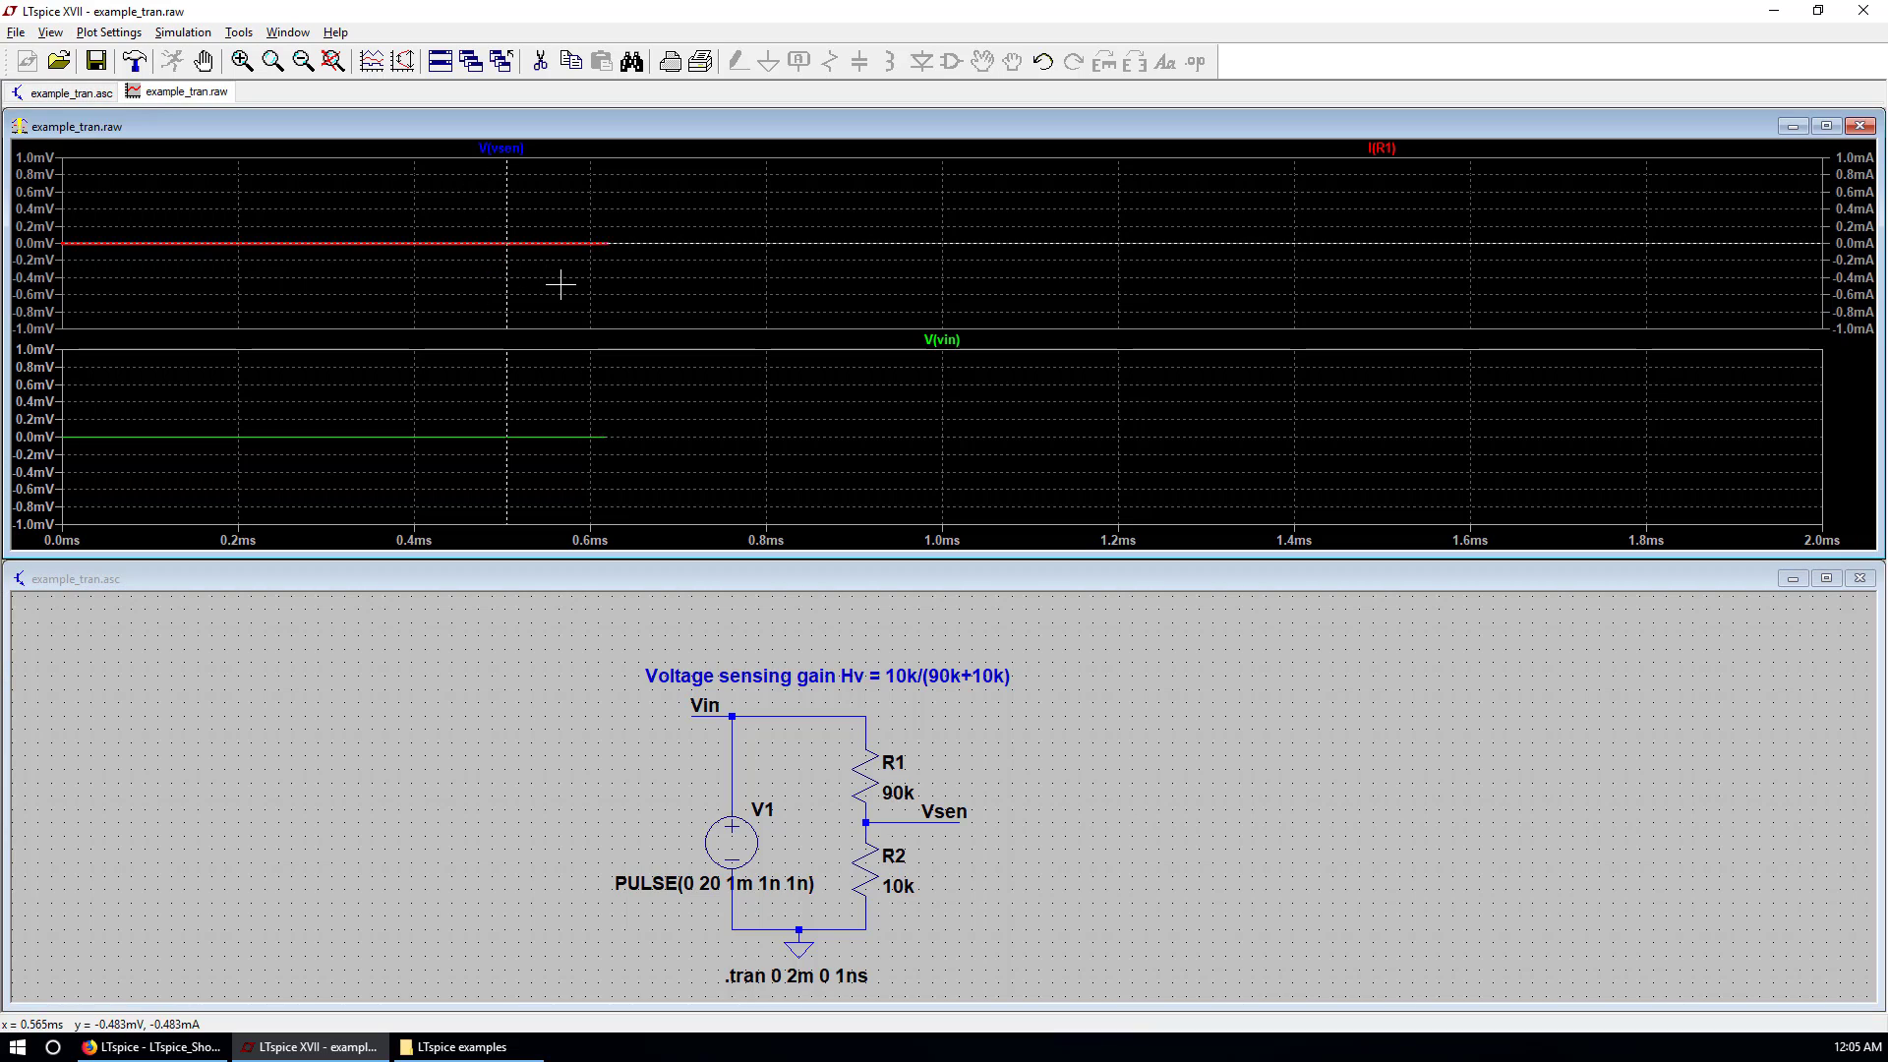
{"action": "left_click", "coordinate": [244, 64]}
{"action": "left_click_drag", "start_coordinate": [556, 220], "coordinate": [759, 271]}
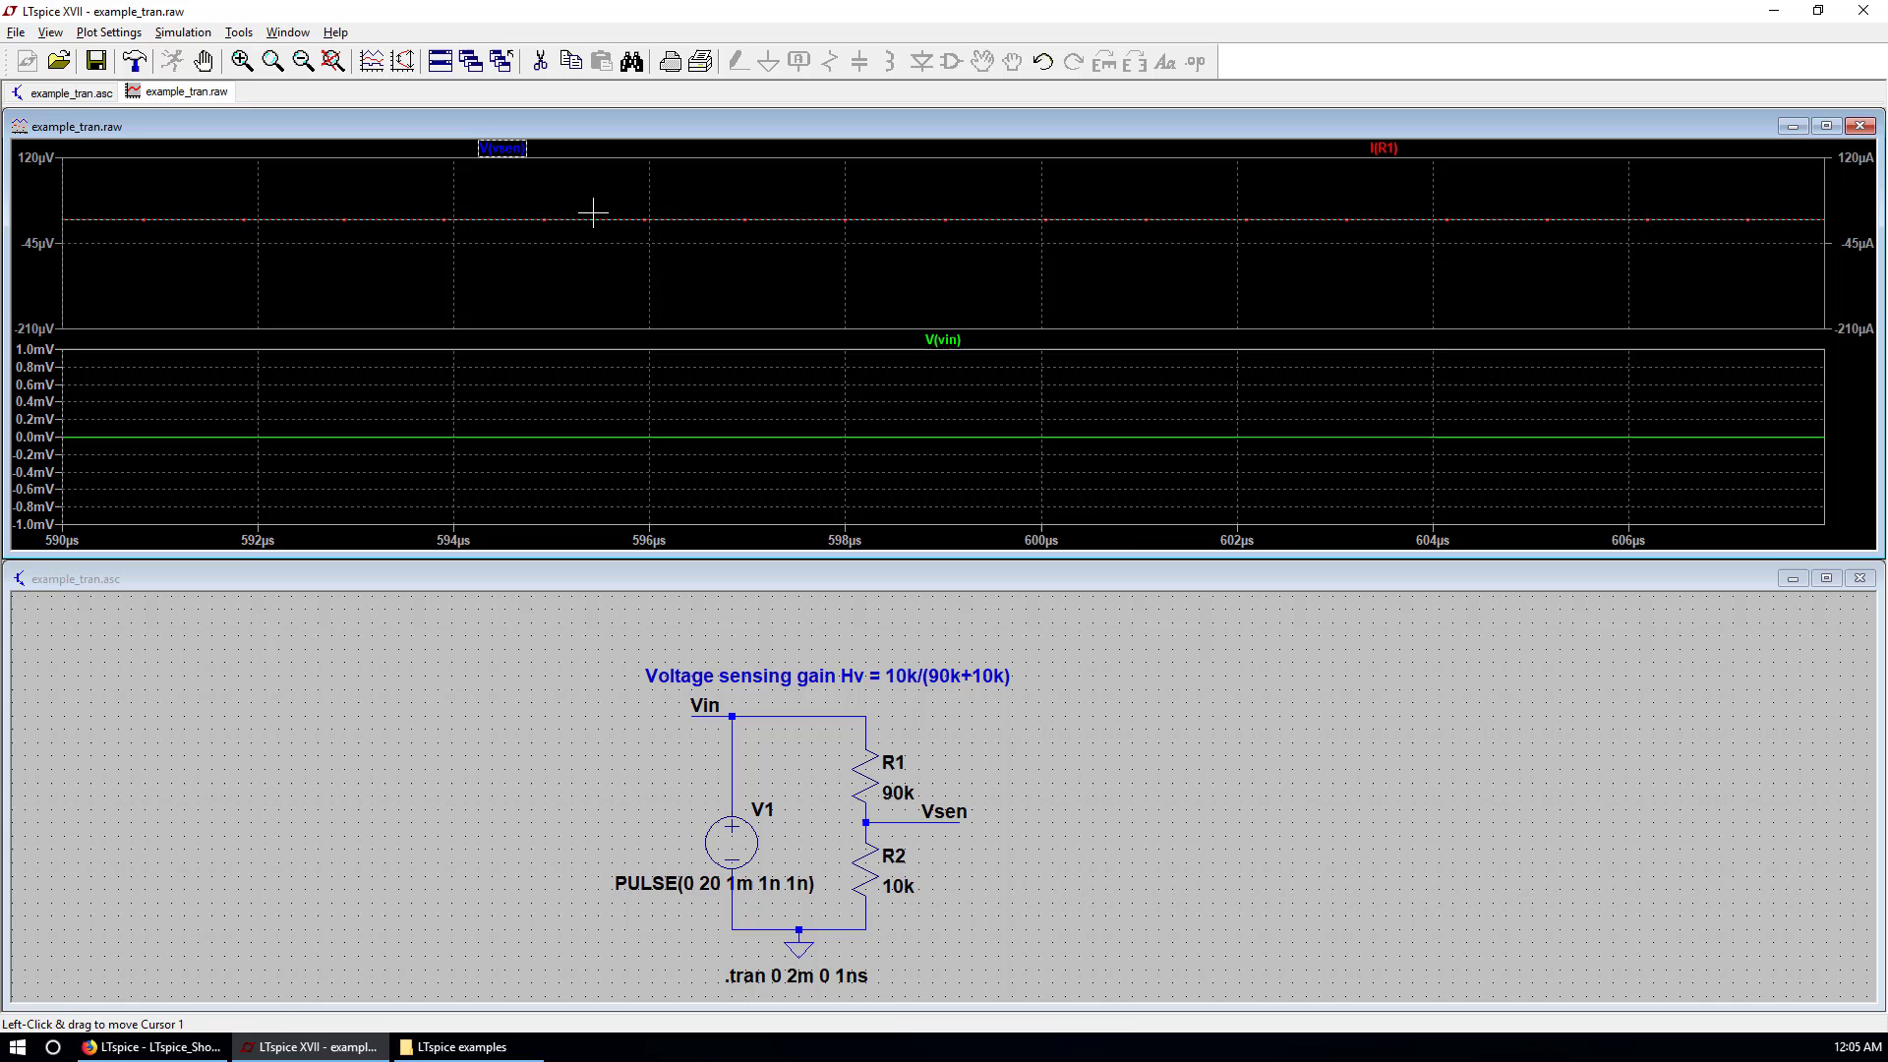
{"action": "left_click_drag", "start_coordinate": [556, 199], "coordinate": [829, 266]}
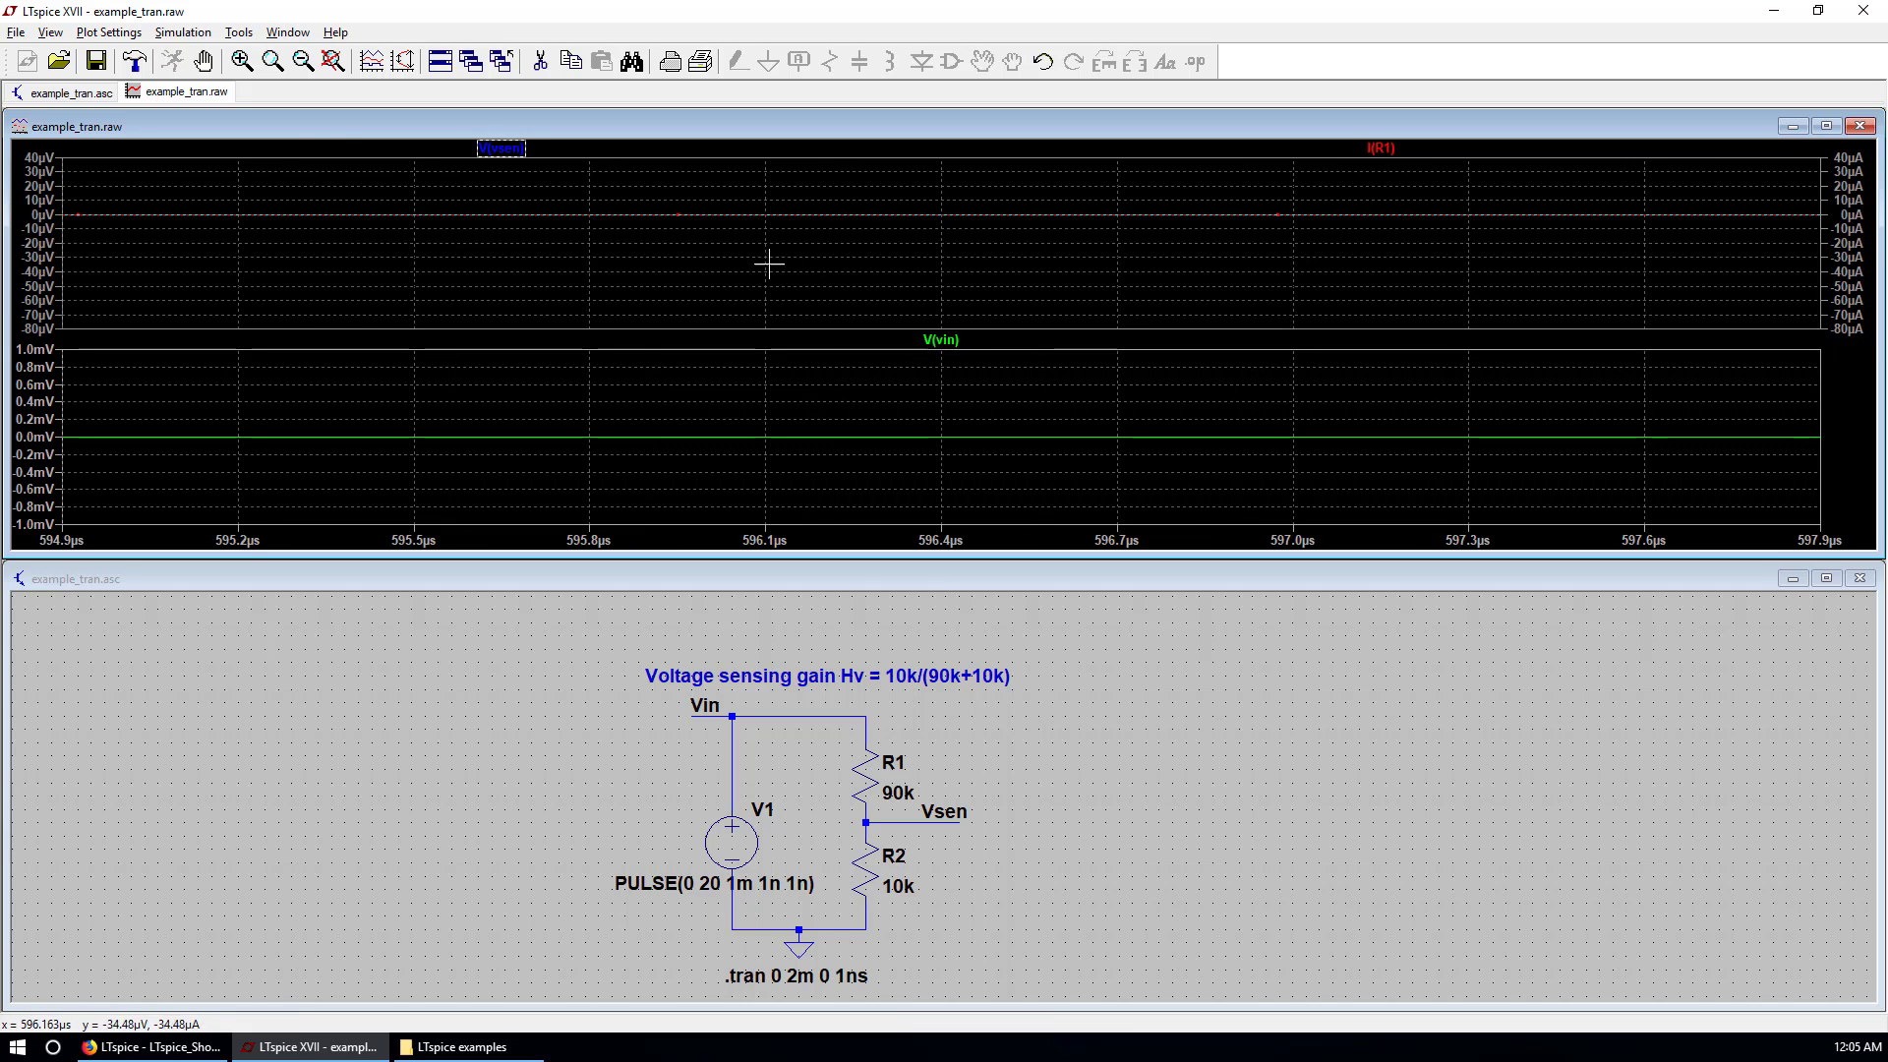
{"action": "left_click", "coordinate": [332, 62]}
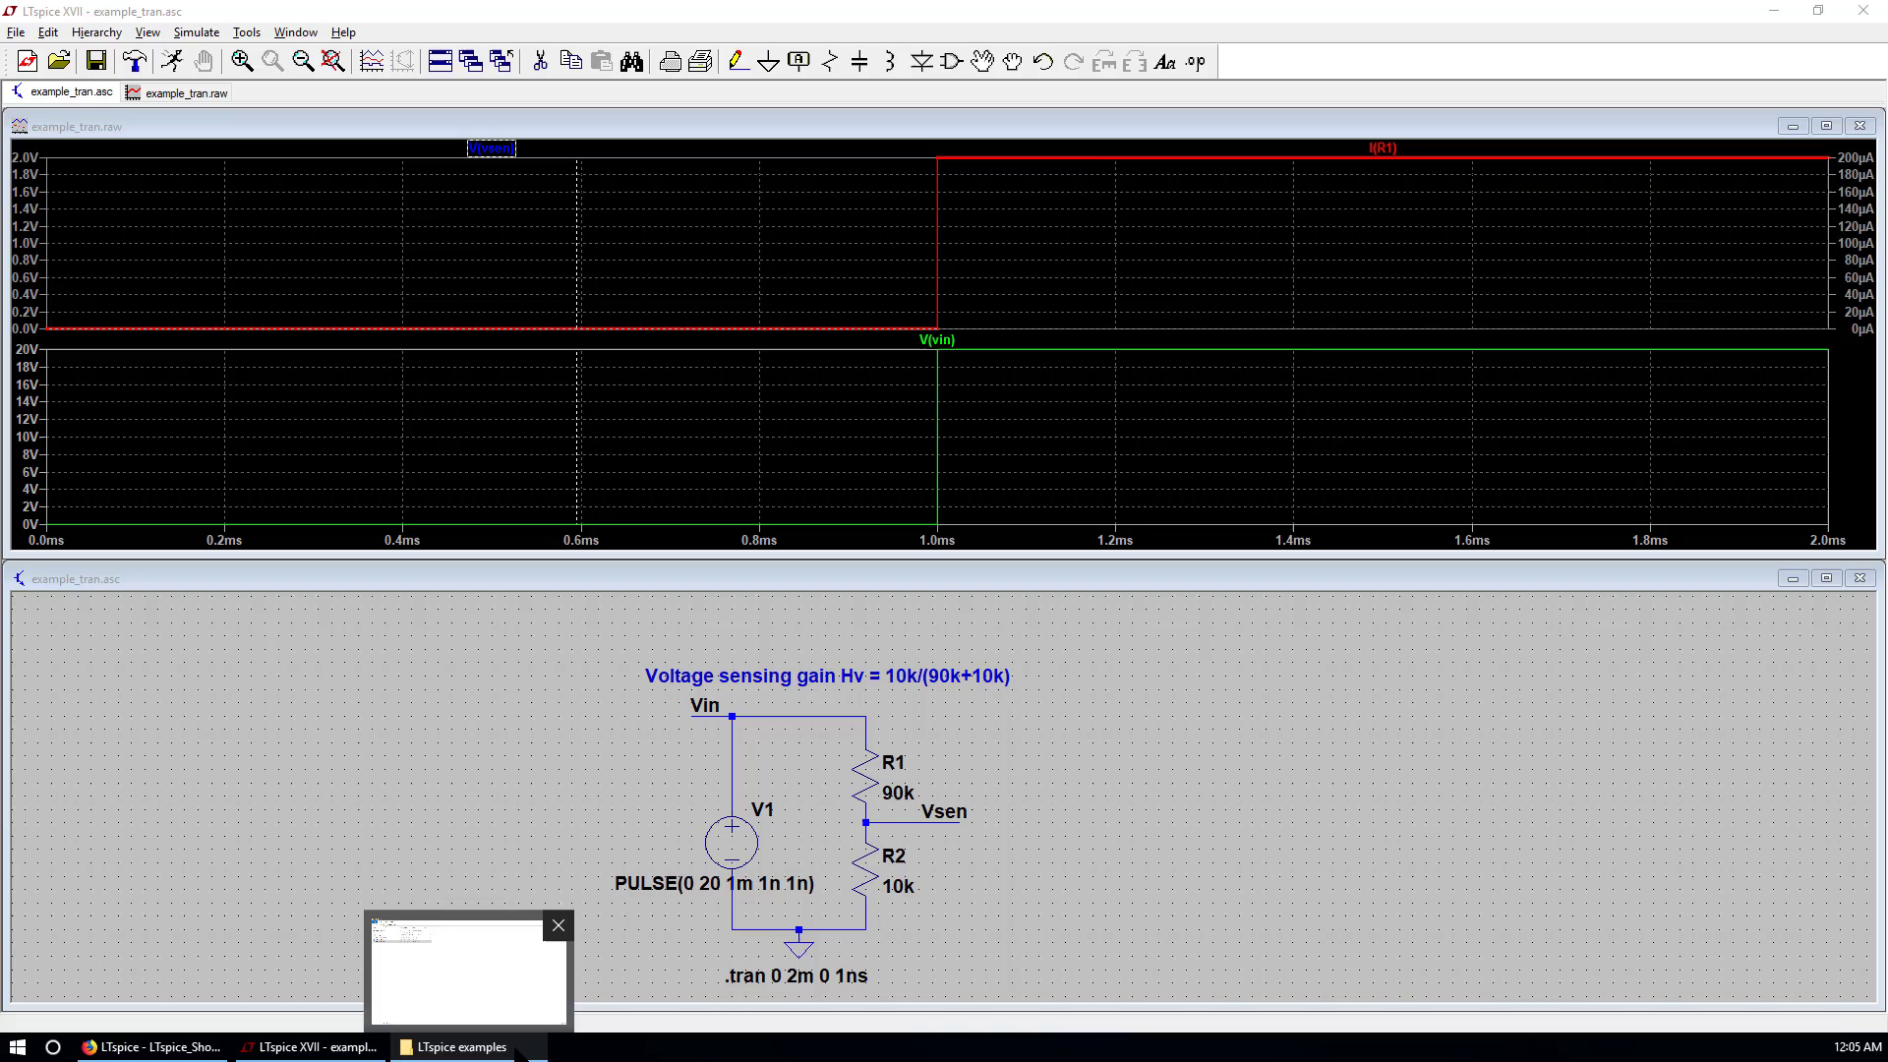
Refresh the LTspice examples folder listing in File Explorer.
{"action": "left_click", "coordinate": [460, 1047]}
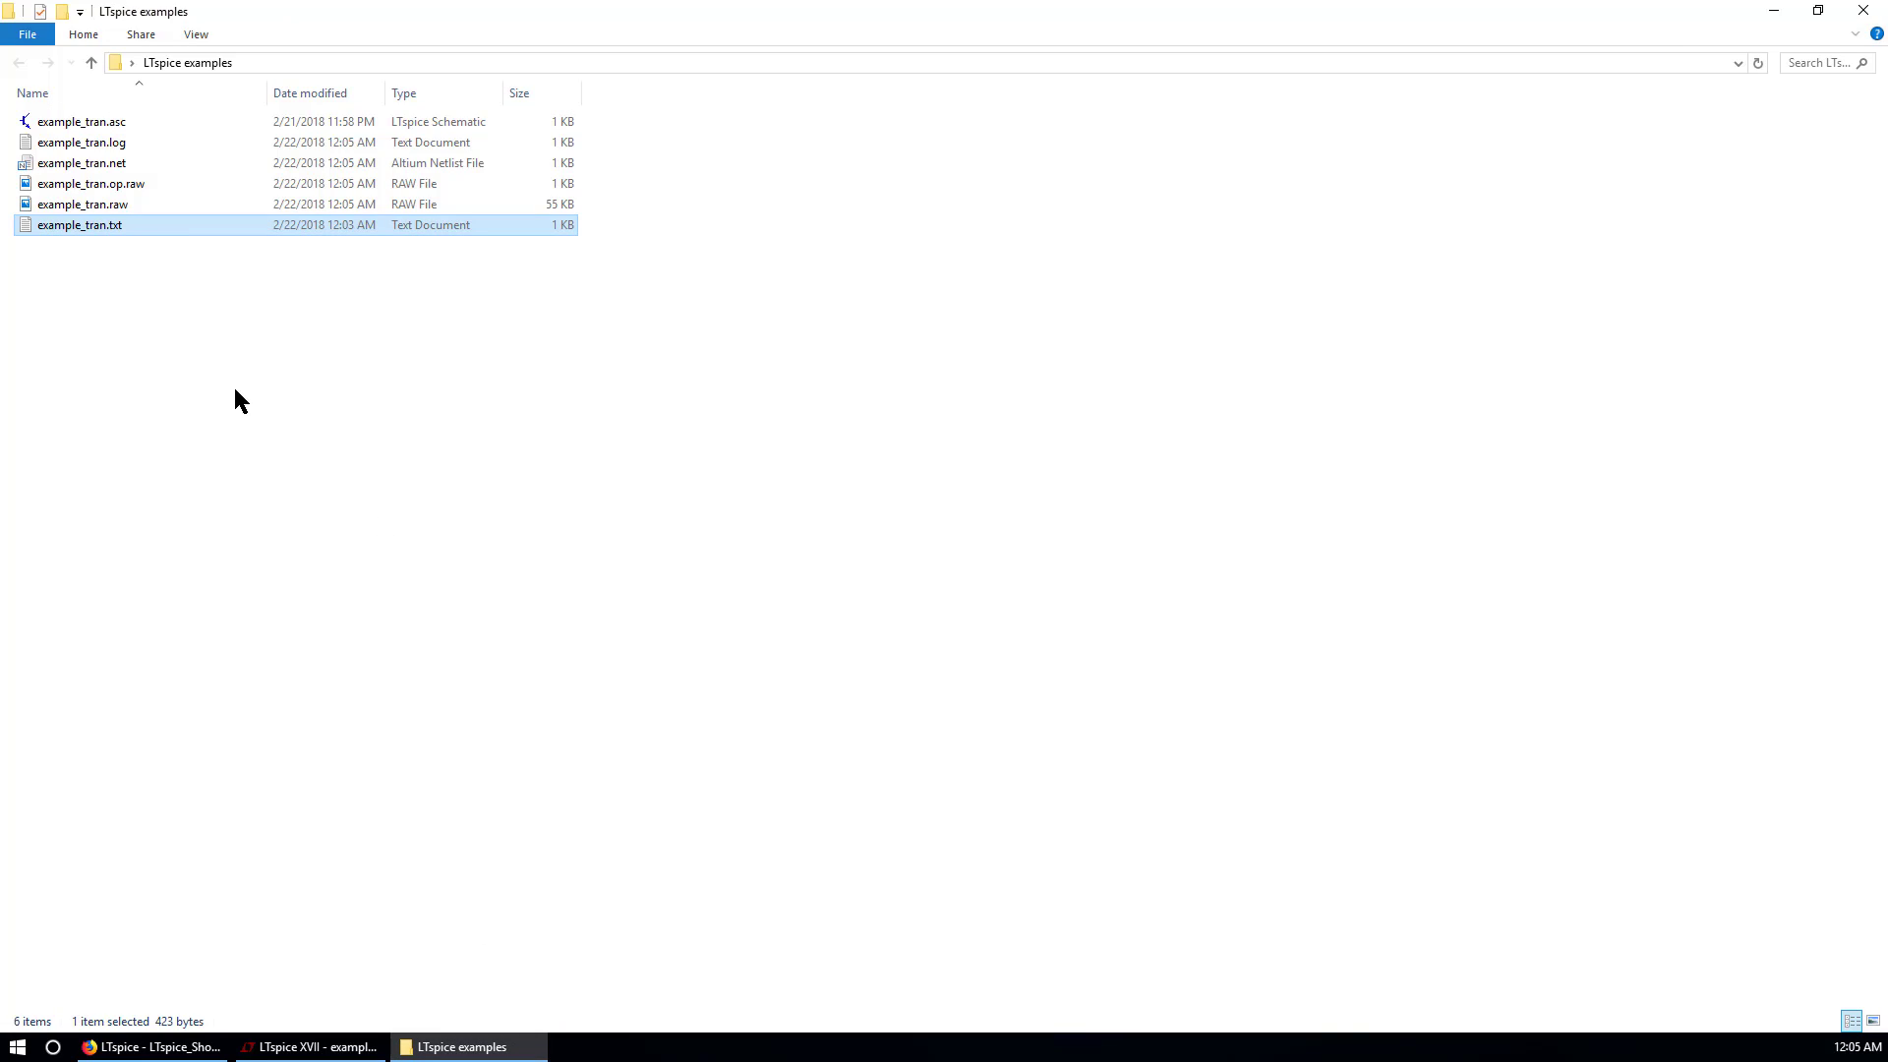
{"action": "left_click", "coordinate": [175, 336]}
{"action": "right_click", "coordinate": [151, 305]}
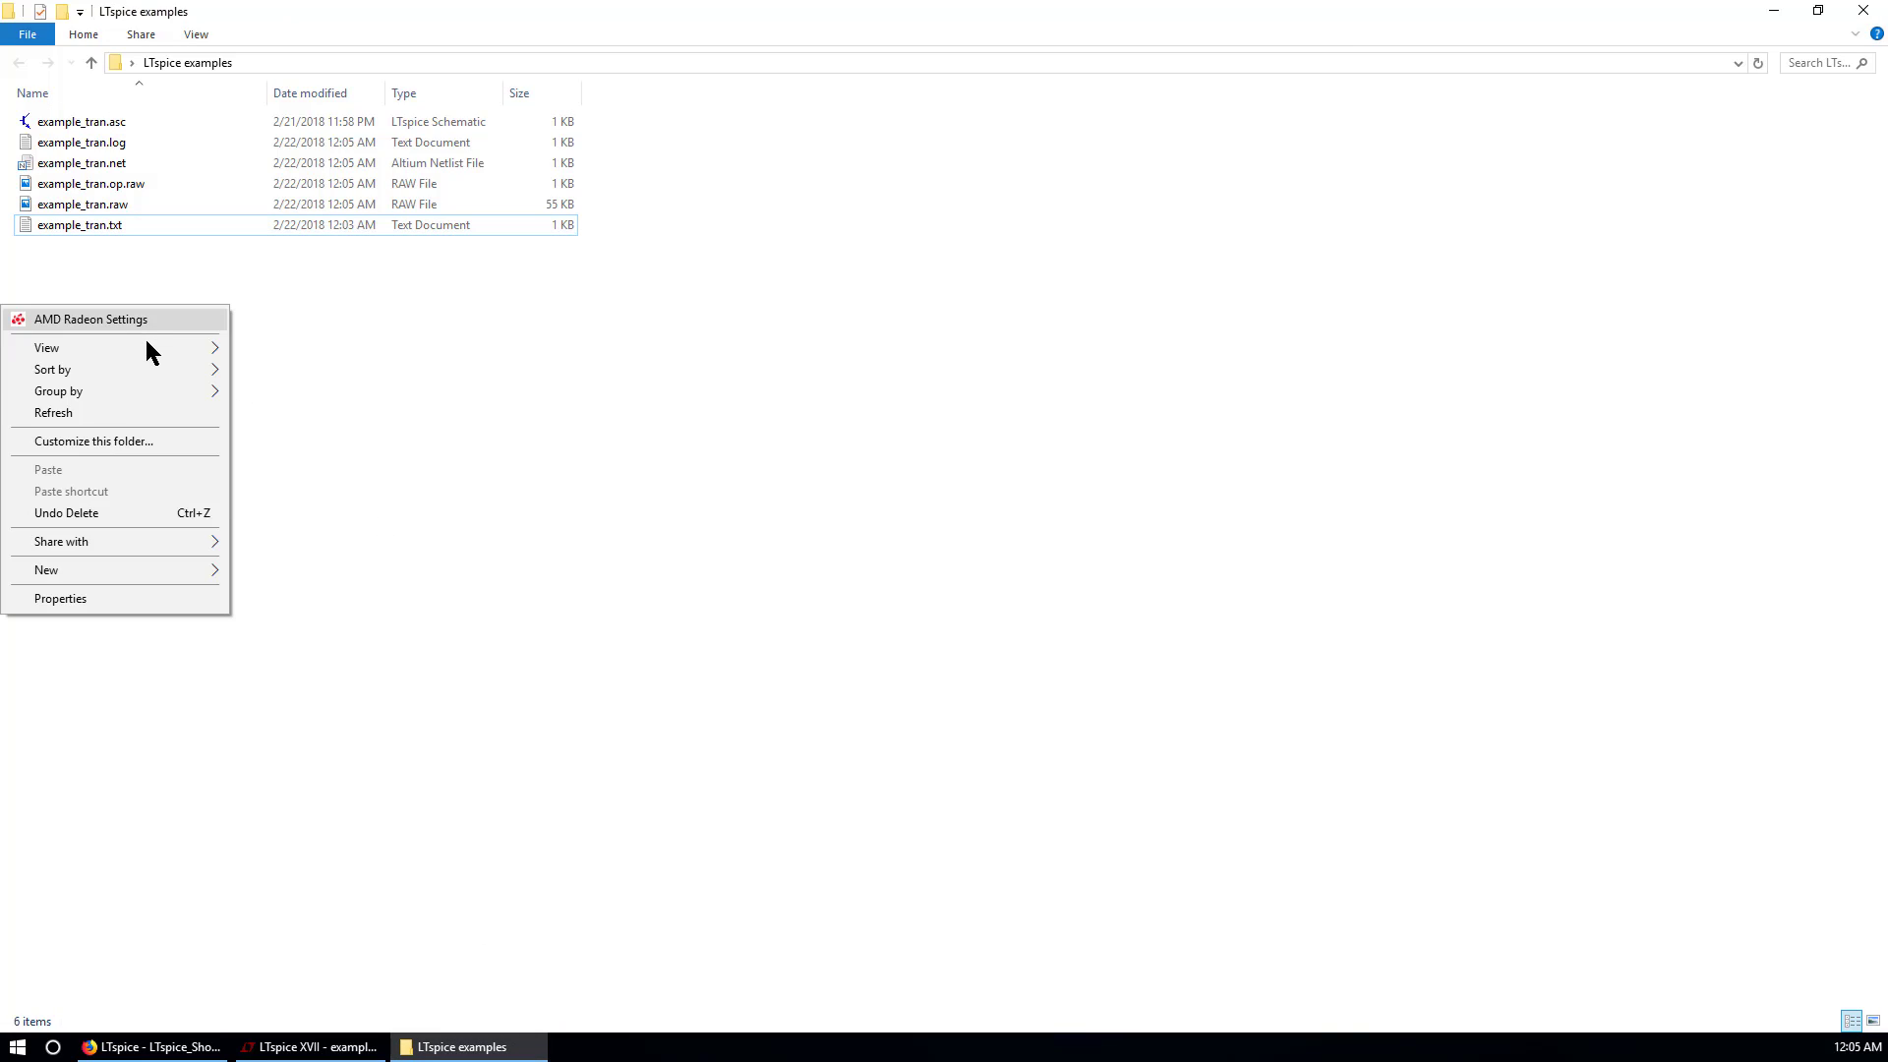
{"action": "left_click", "coordinate": [114, 407]}
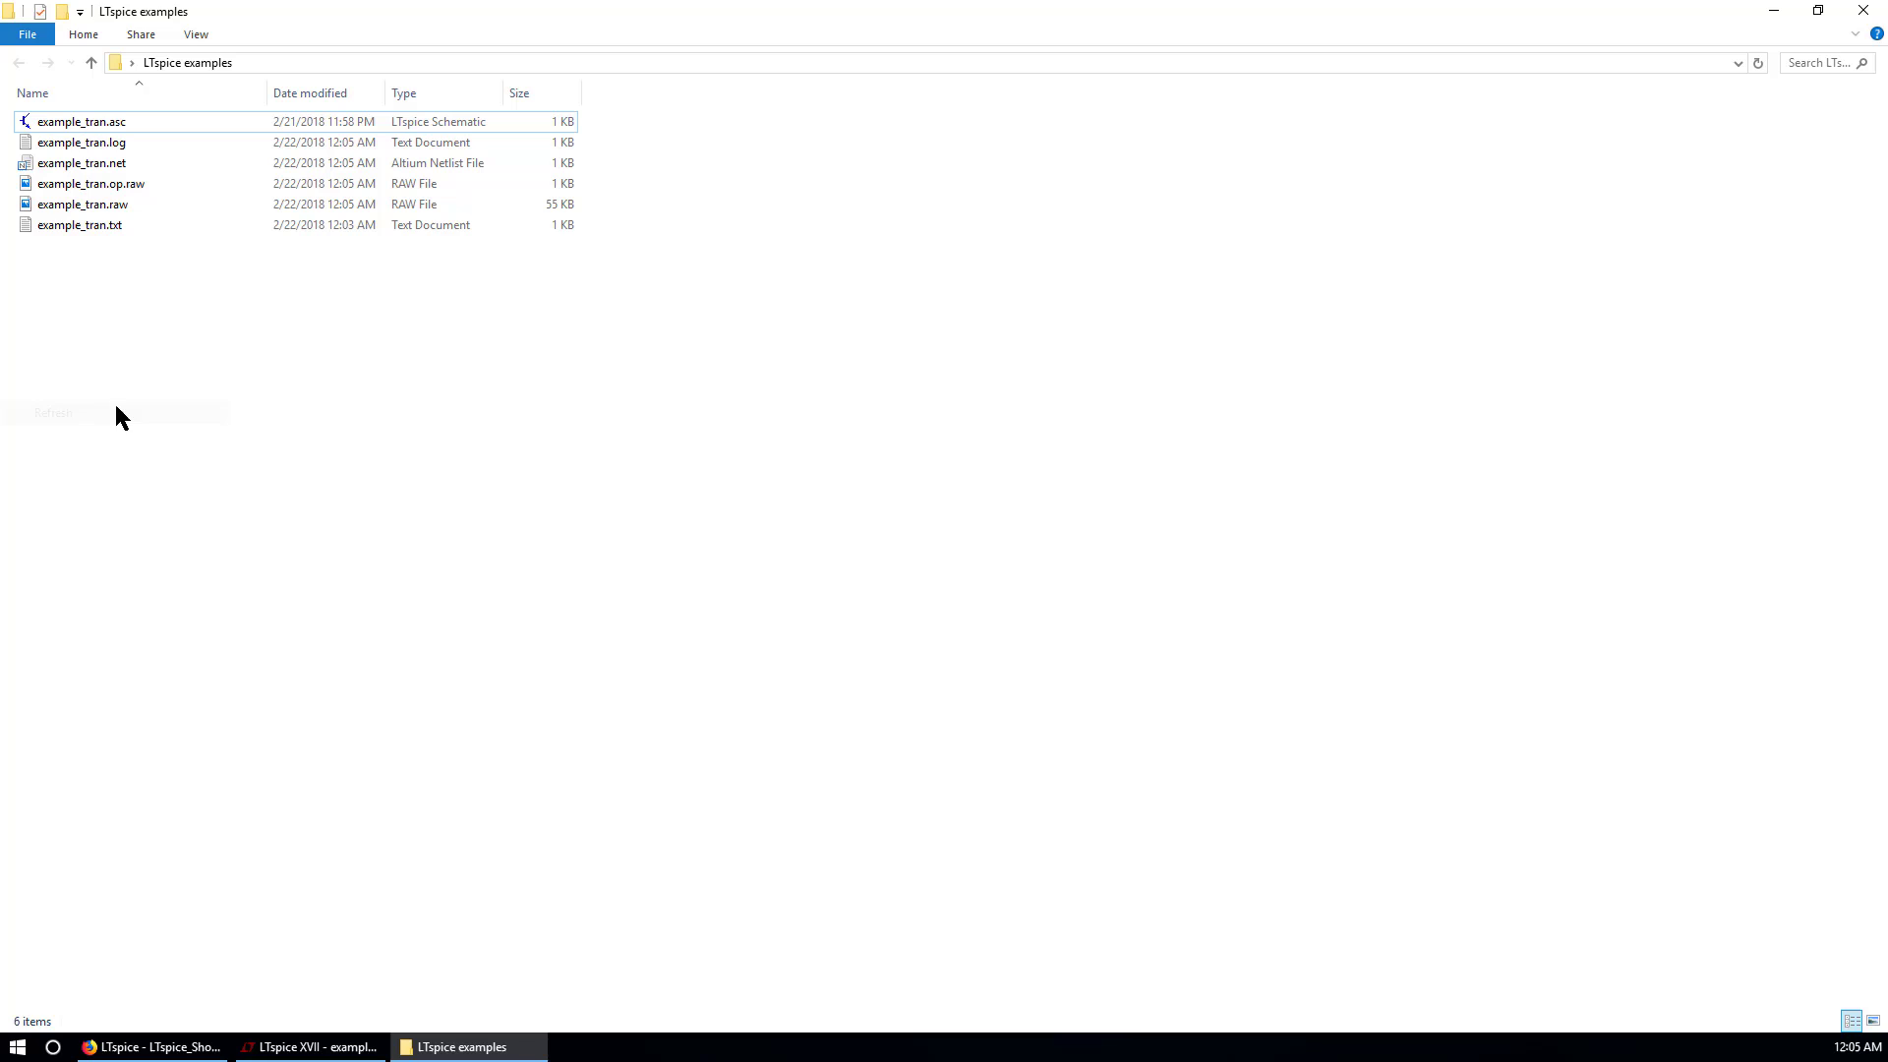
Reopen example_tran.txt, check its six data rows, close it, and return to LTspice.
{"action": "double_click", "coordinate": [116, 227]}
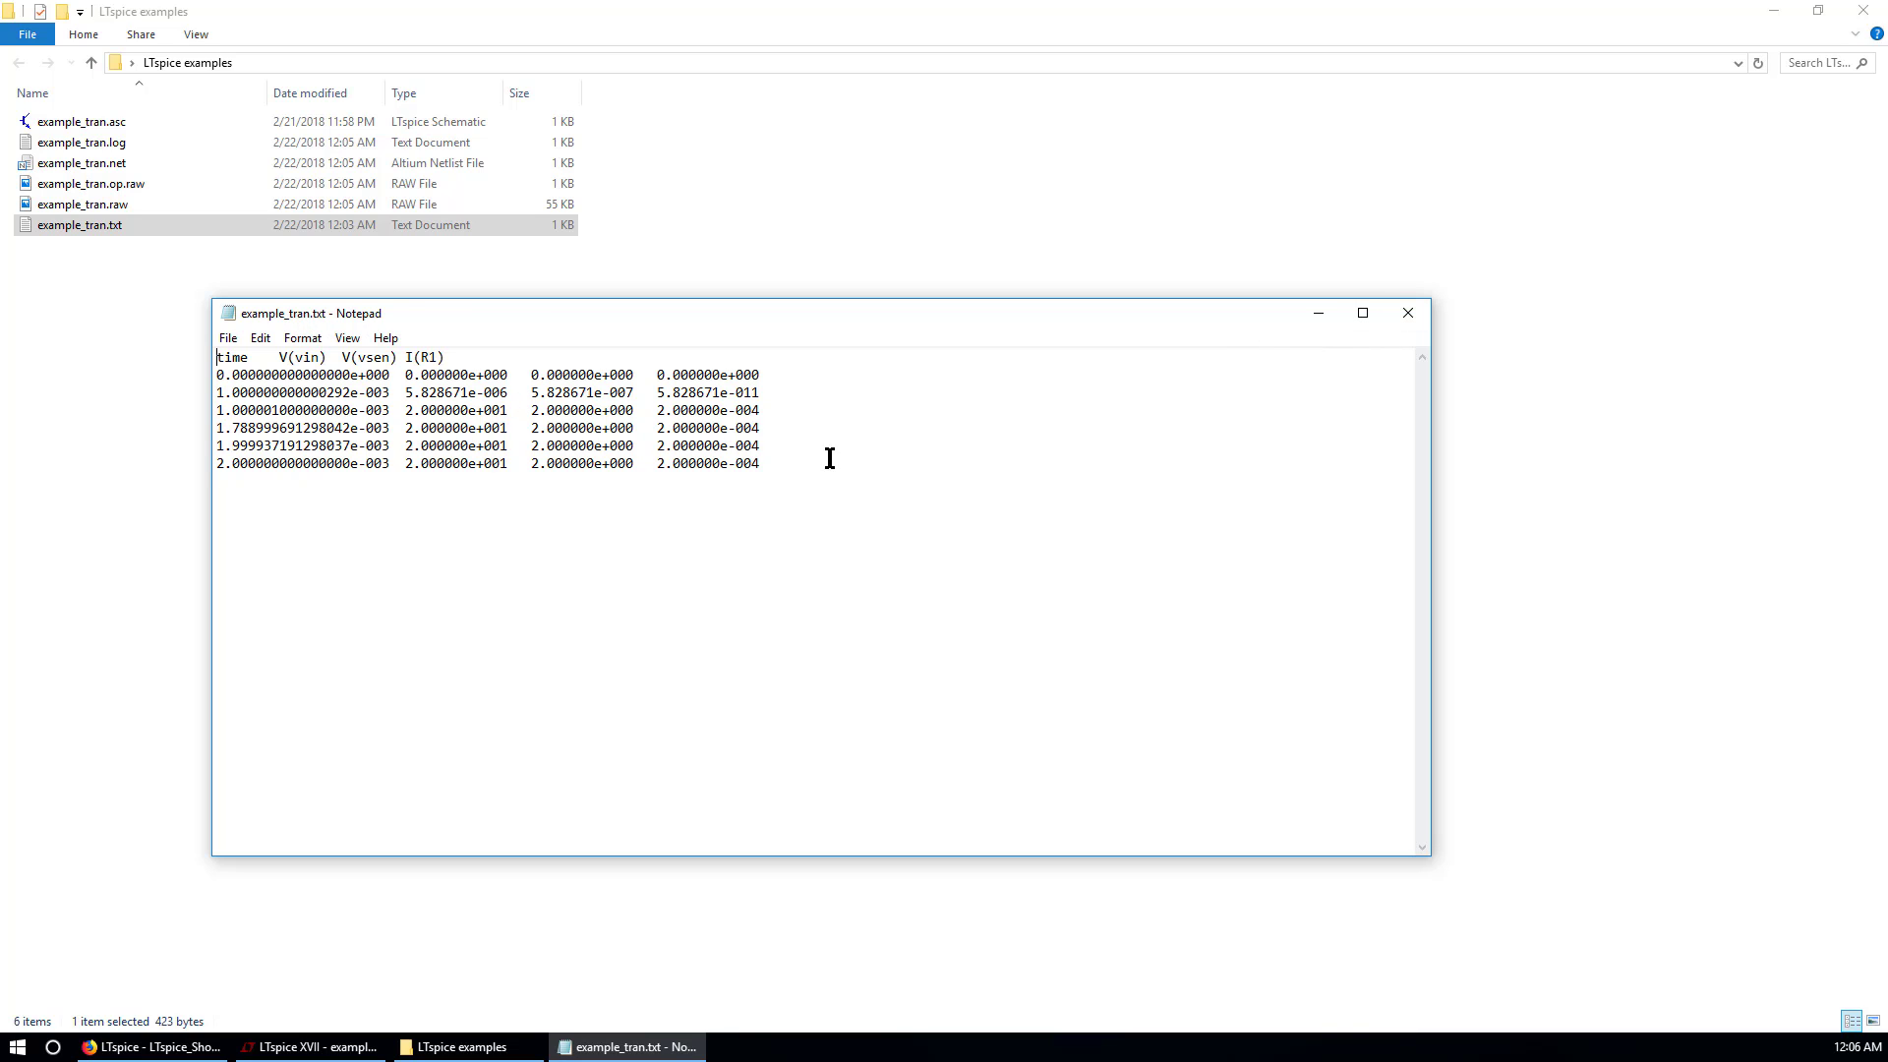
{"action": "left_click_drag", "start_coordinate": [841, 469], "coordinate": [321, 360]}
{"action": "key", "text": "ctrl+a"}
{"action": "left_click", "coordinate": [655, 427]}
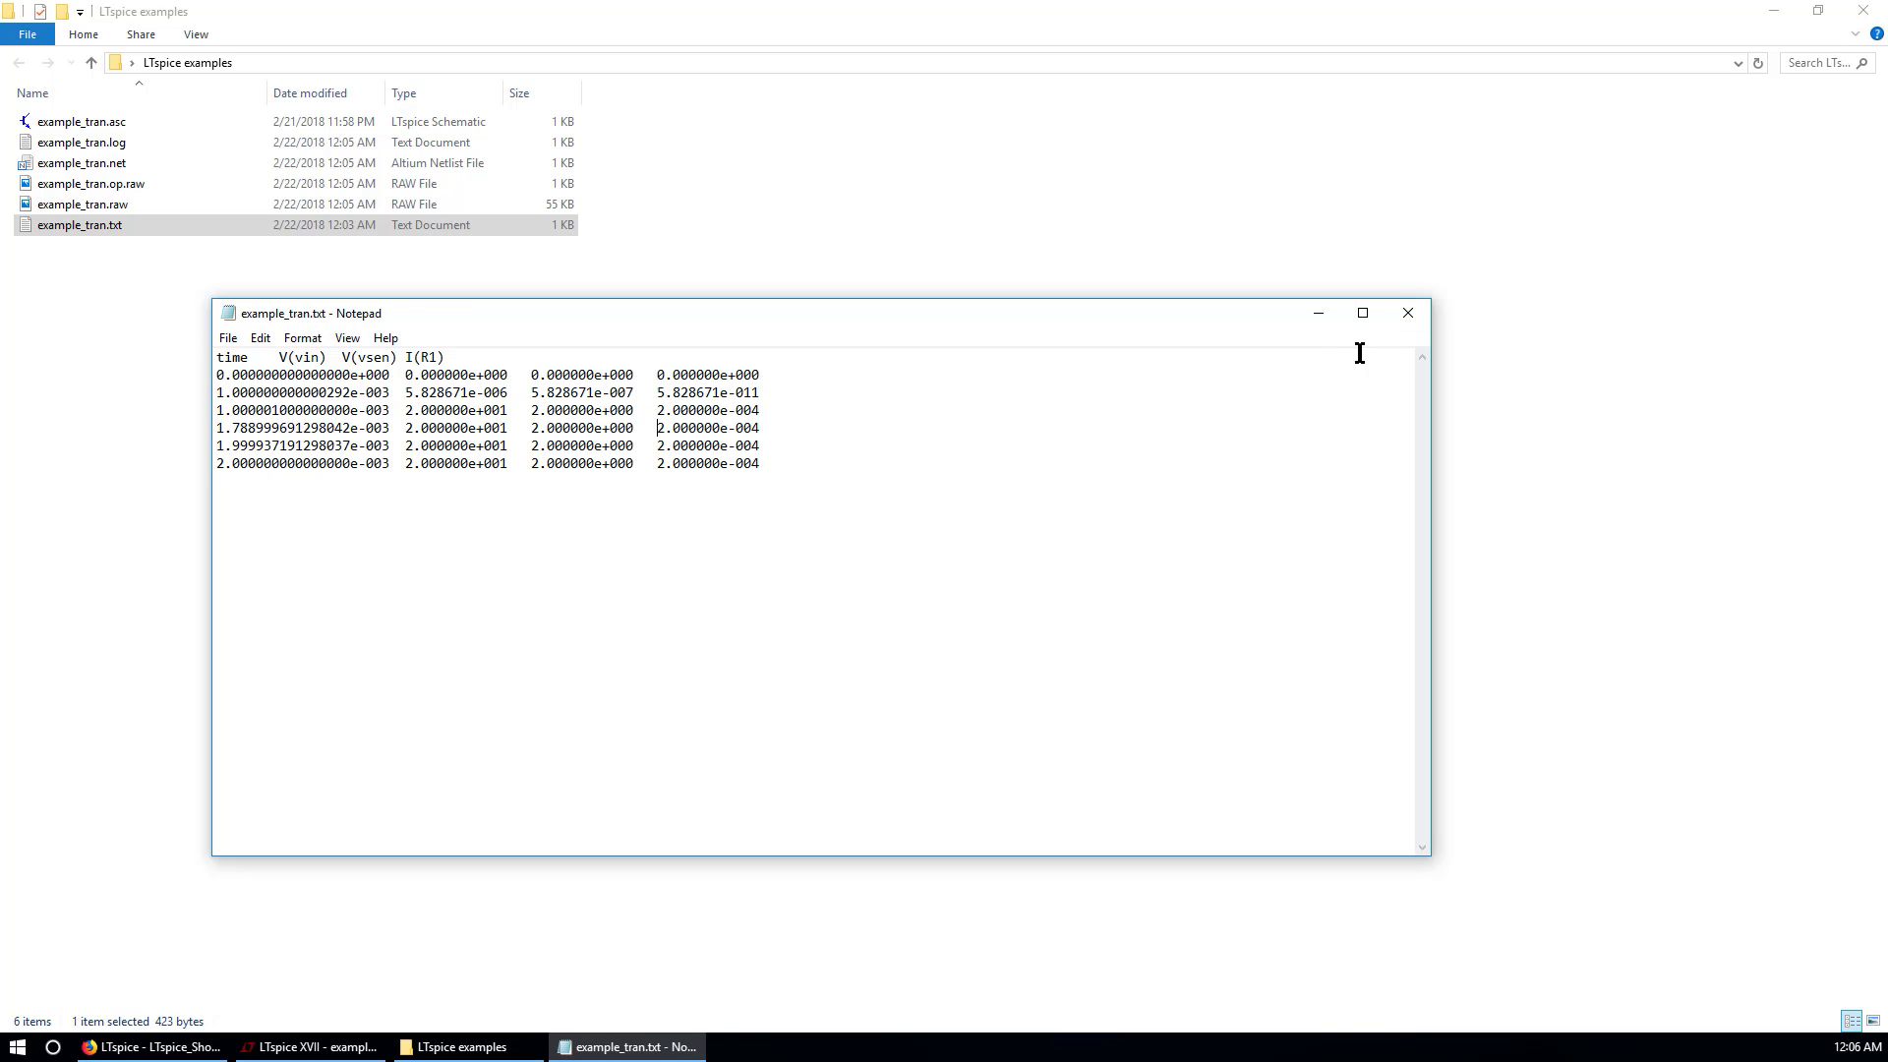
{"action": "left_click", "coordinate": [1406, 322]}
{"action": "left_click", "coordinate": [315, 1047]}
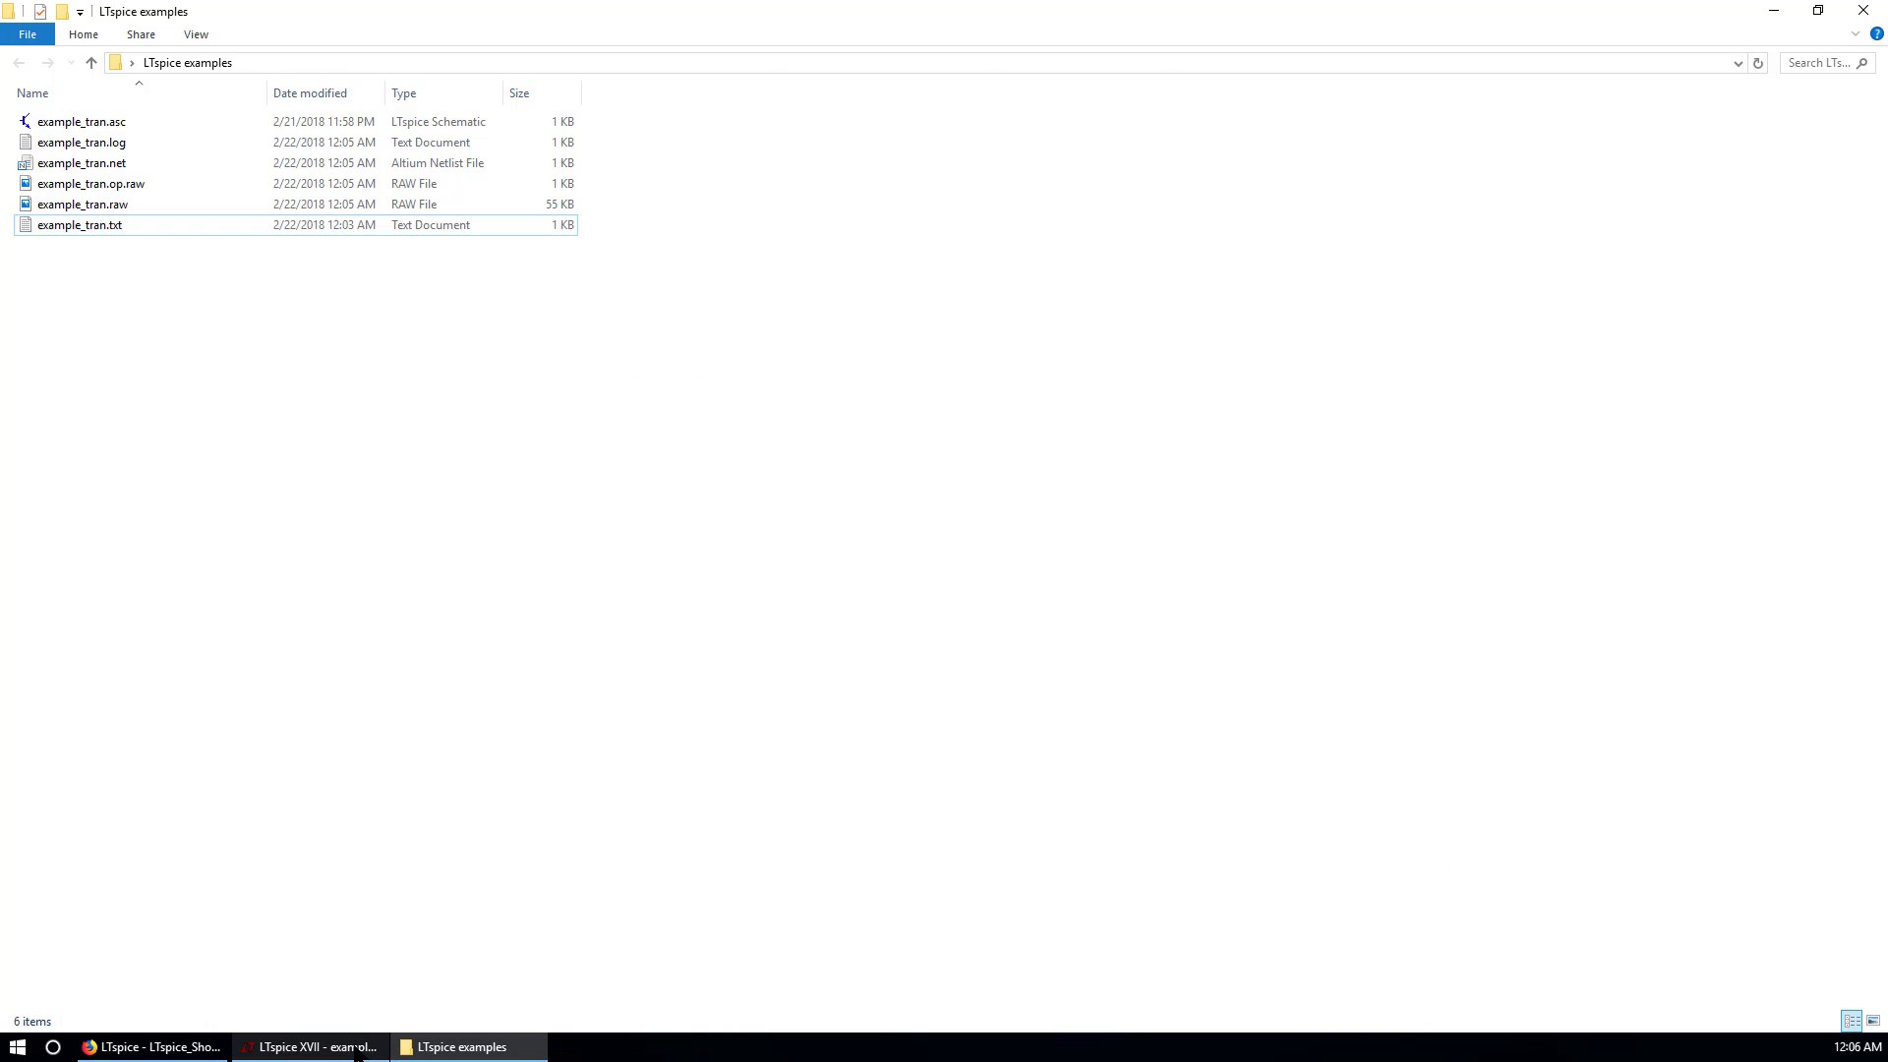
Export the plotted traces as text, overwriting the existing example_tran.txt.
{"action": "left_click", "coordinate": [232, 128]}
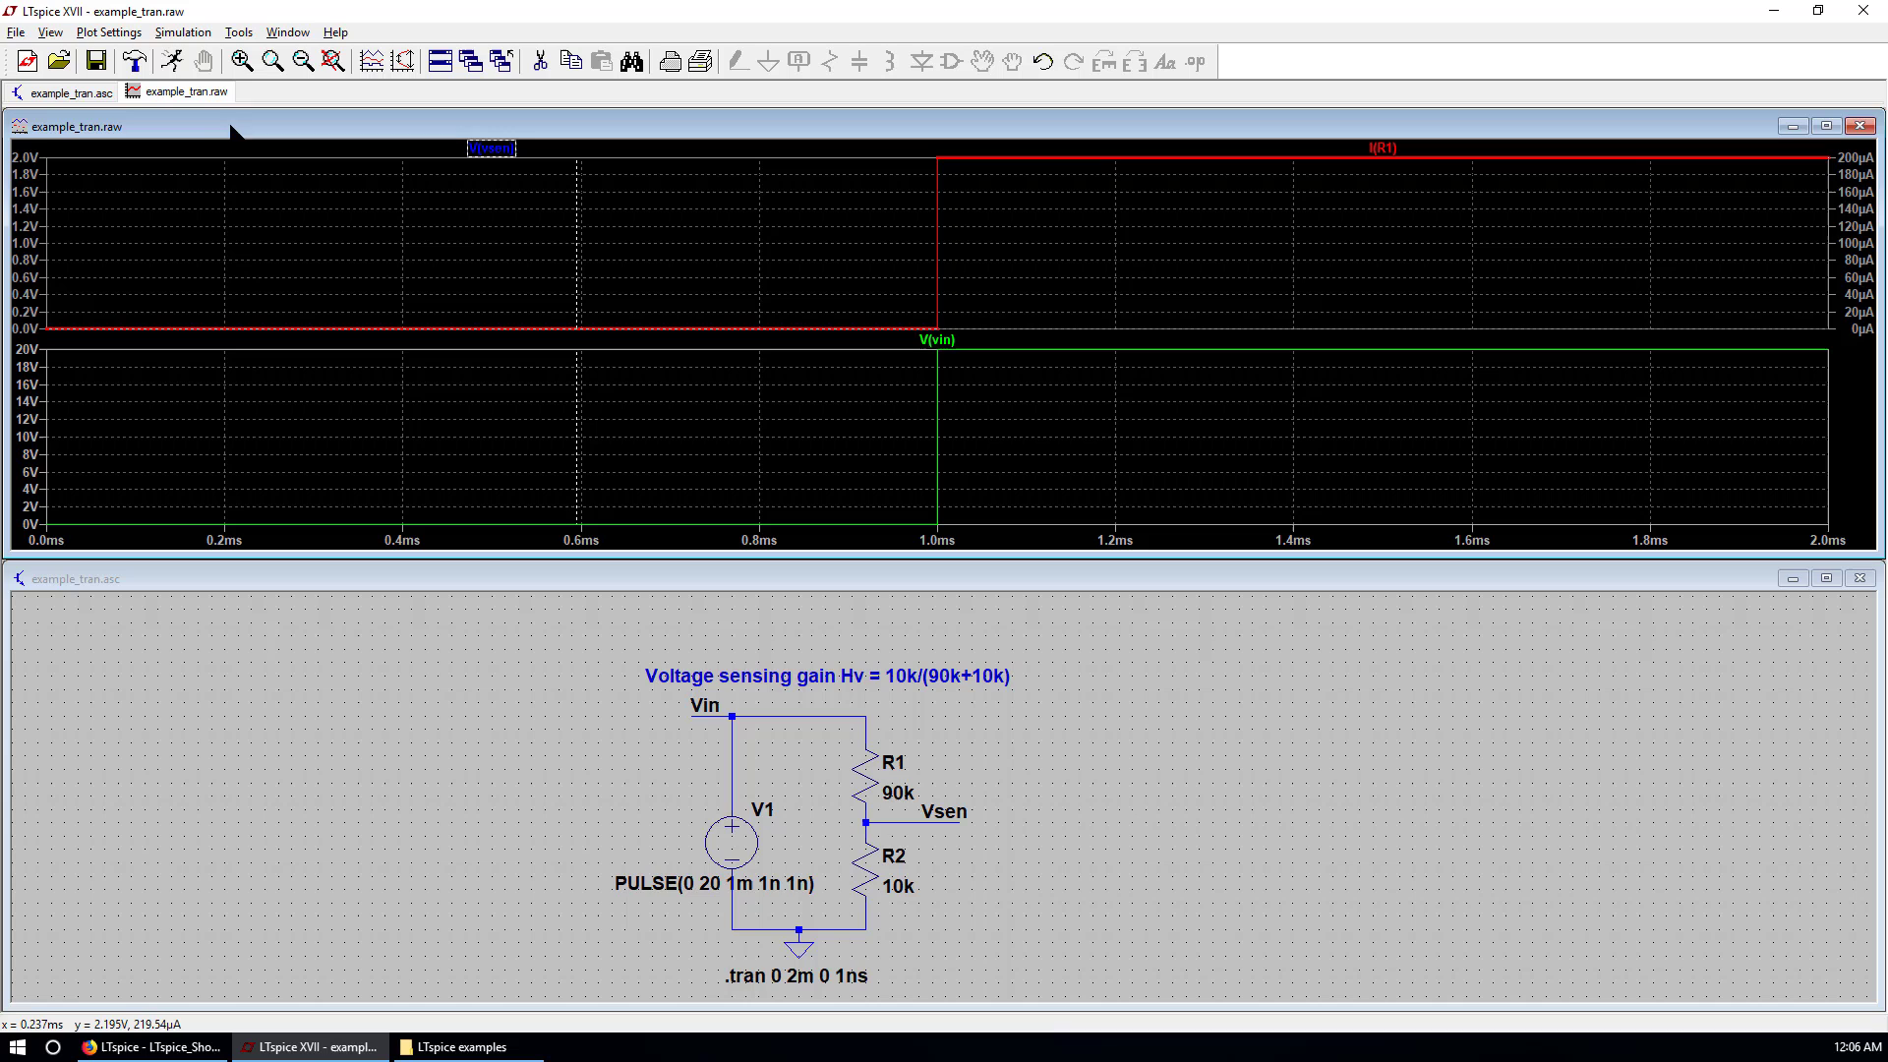
{"action": "left_click", "coordinate": [17, 32]}
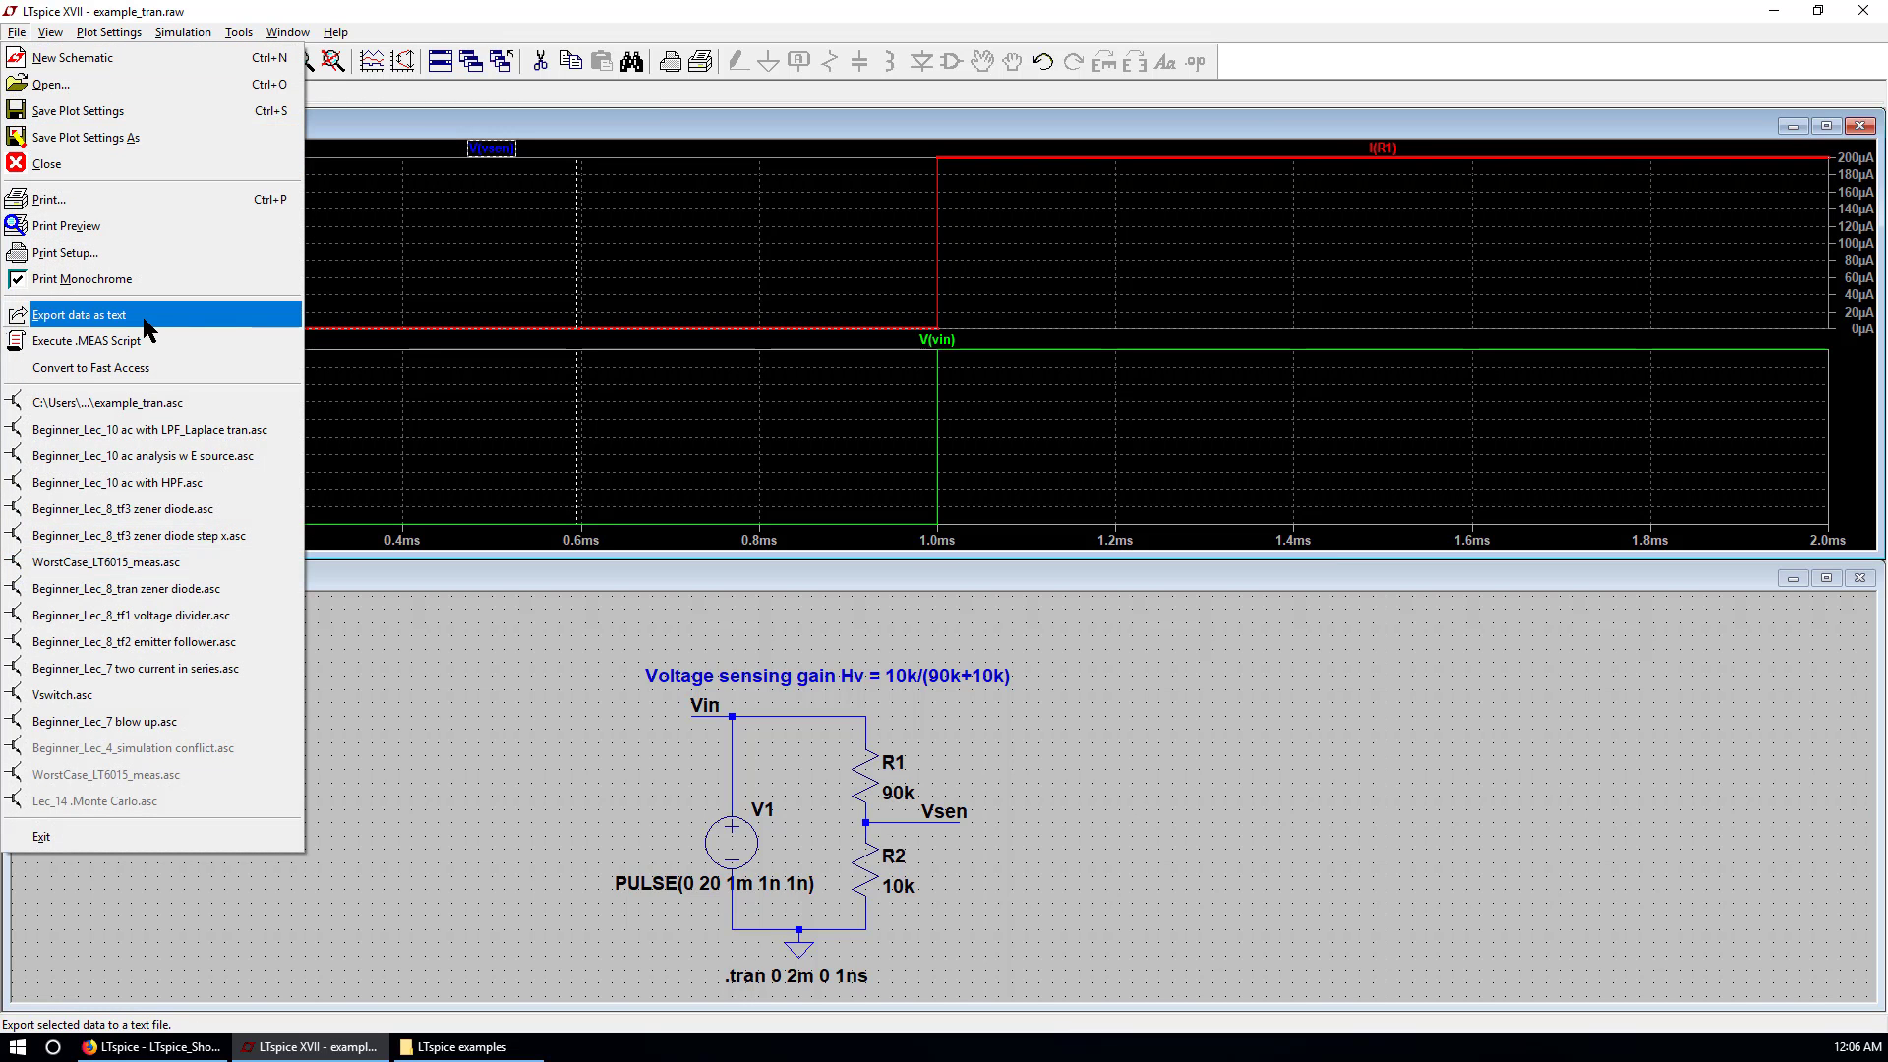
{"action": "left_click", "coordinate": [144, 322]}
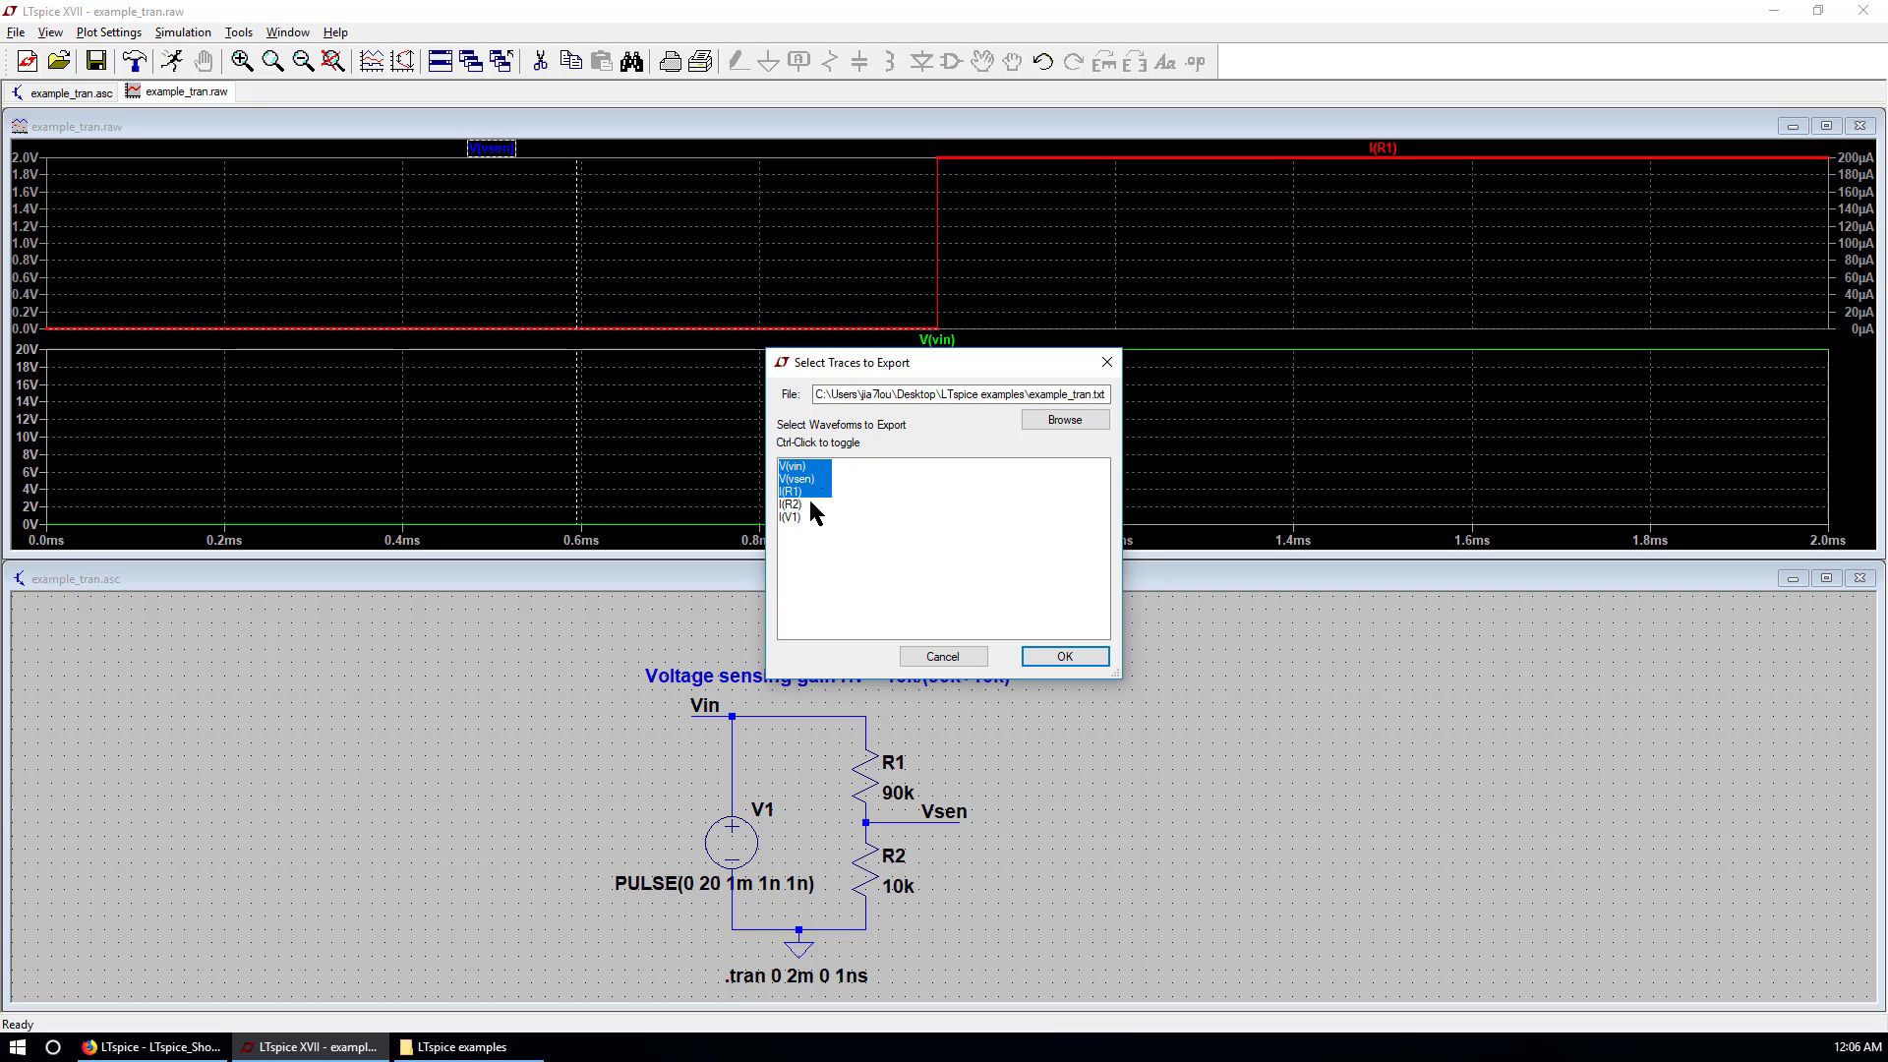
{"action": "left_click", "coordinate": [1074, 655]}
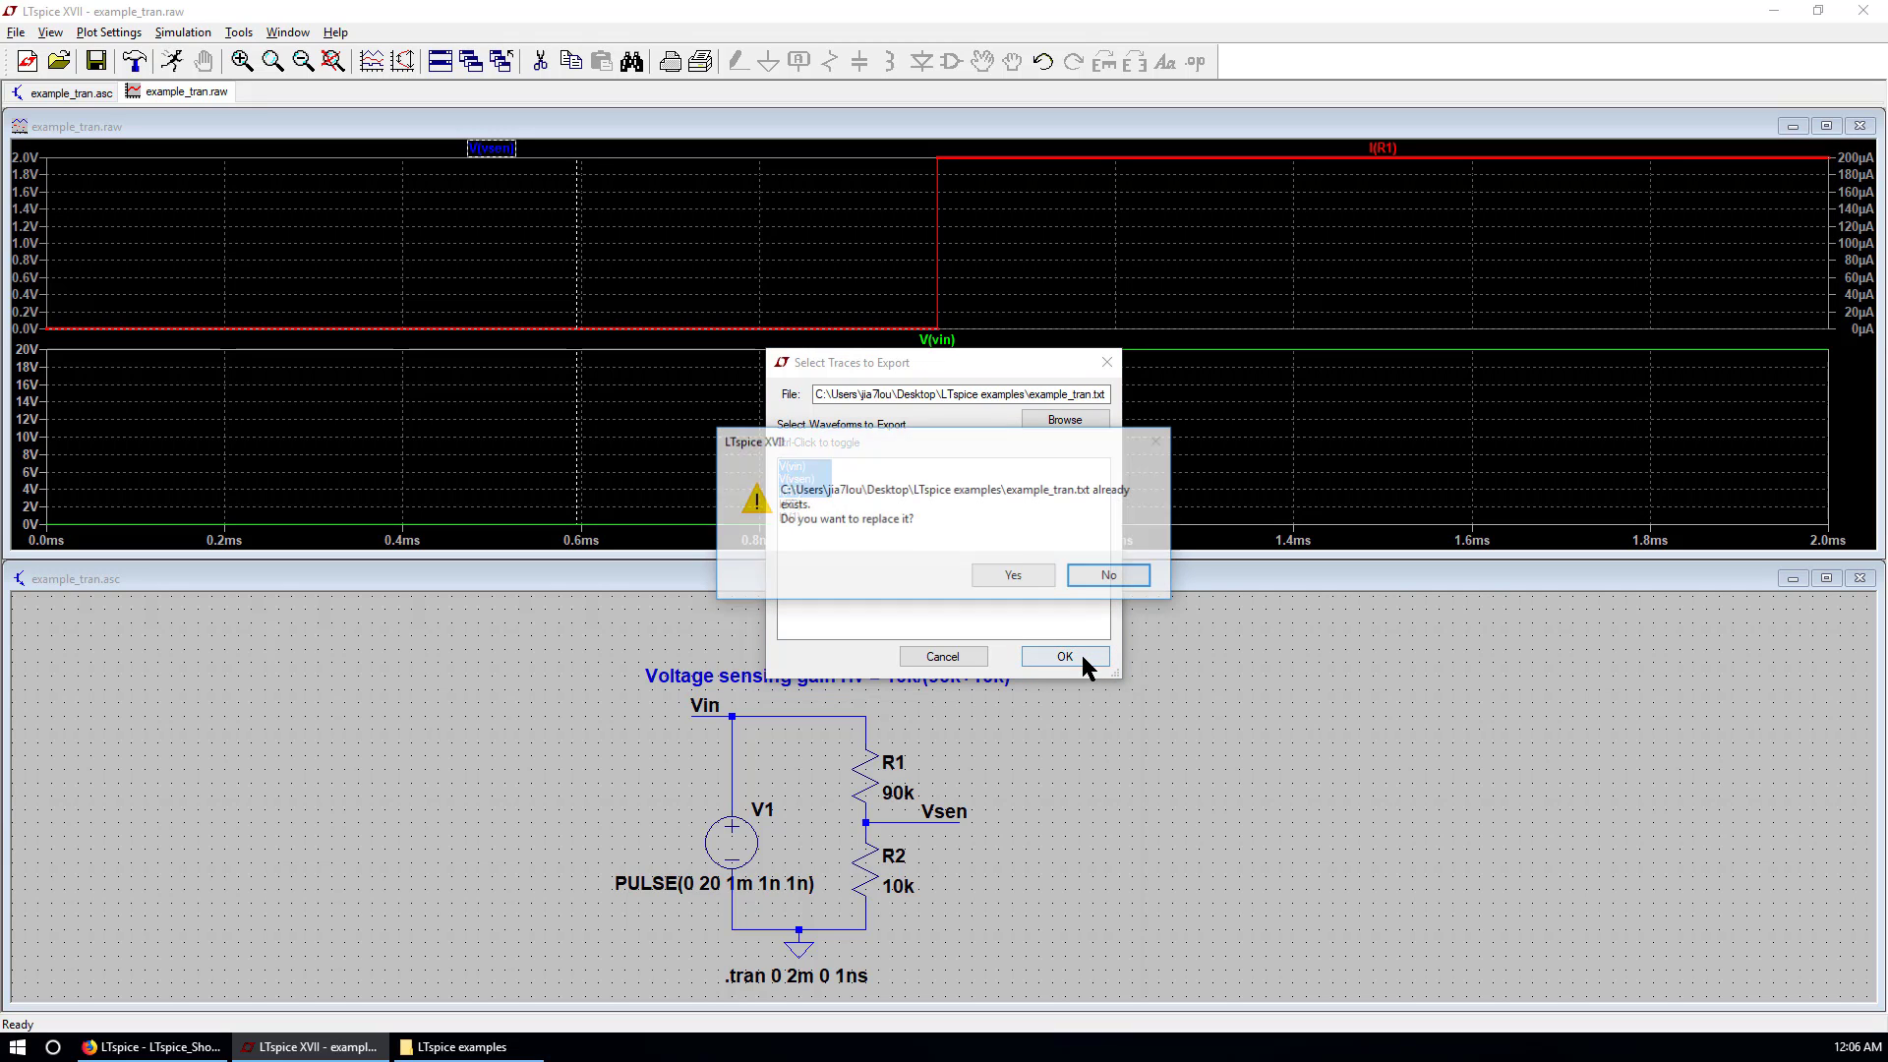
{"action": "left_click", "coordinate": [1032, 580]}
Return to the examples folder and select the 127 KB example_tran.txt.
{"action": "mouse_move", "coordinate": [464, 1045]}
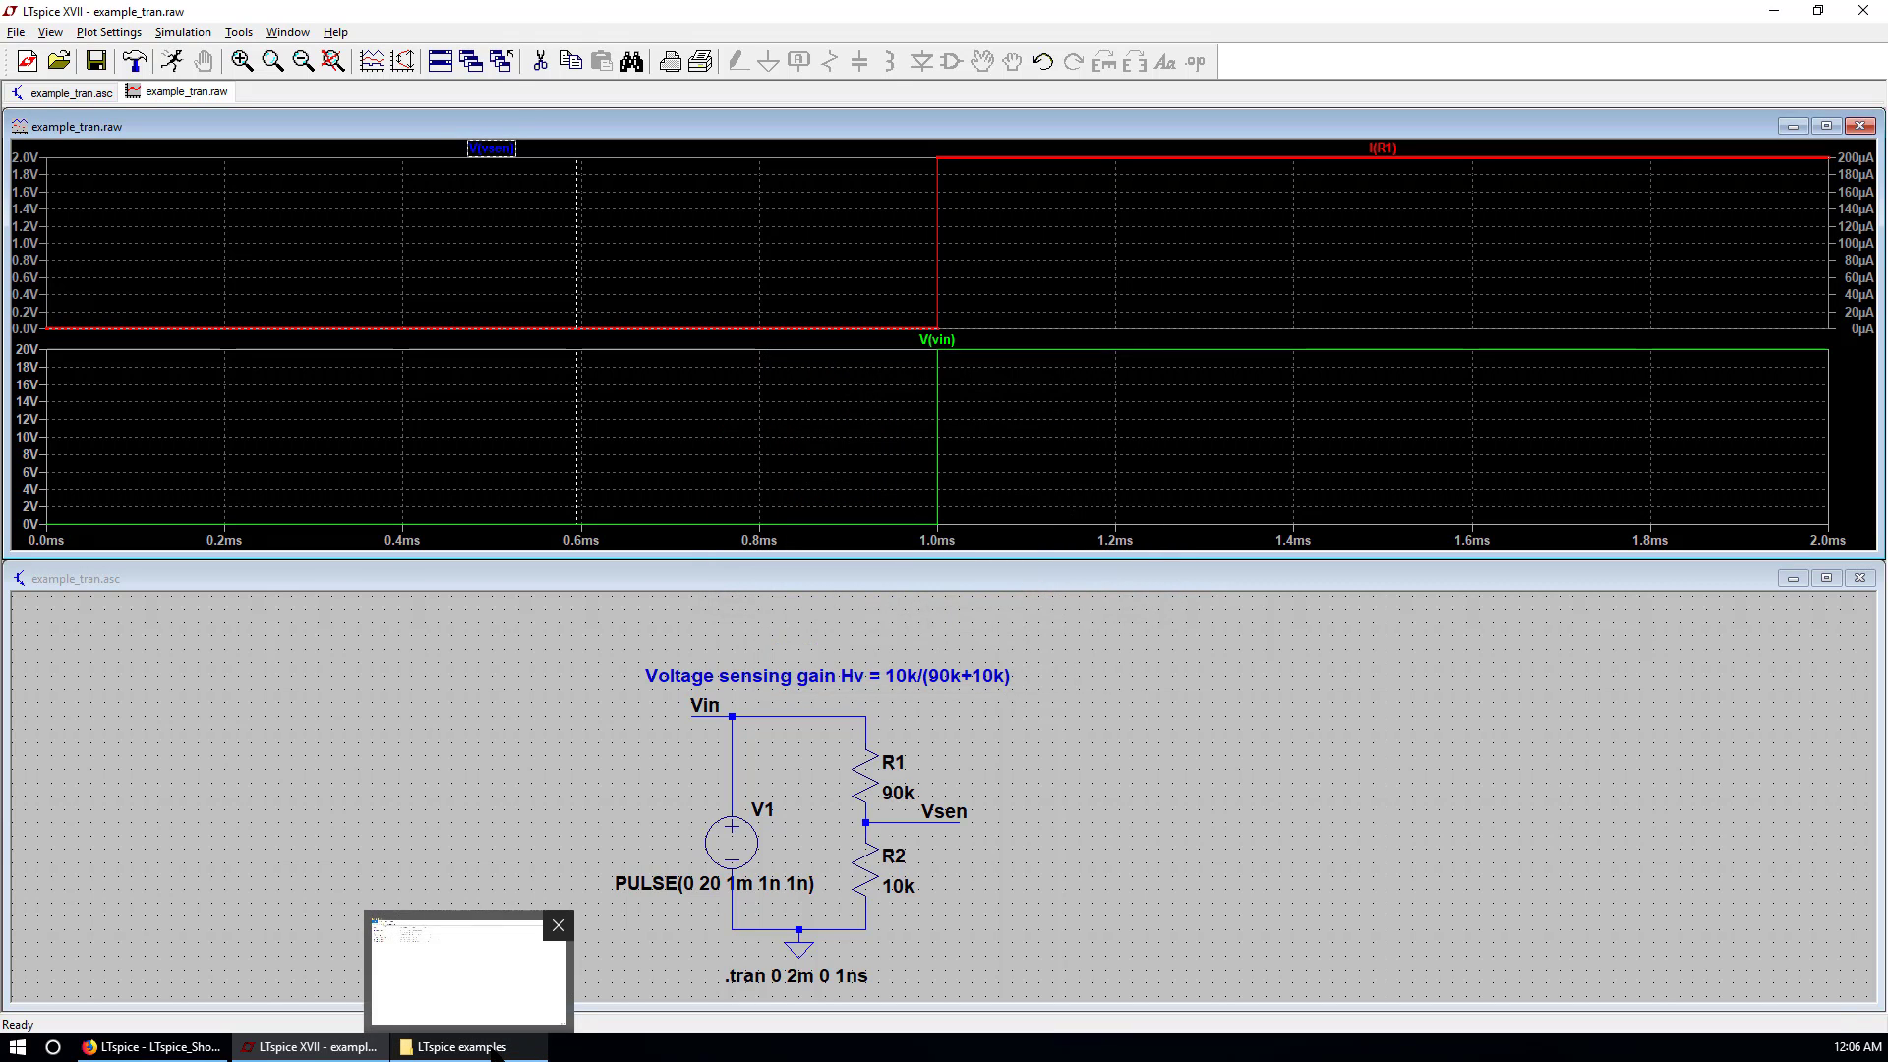
{"action": "left_click", "coordinate": [489, 1003]}
{"action": "left_click", "coordinate": [114, 227]}
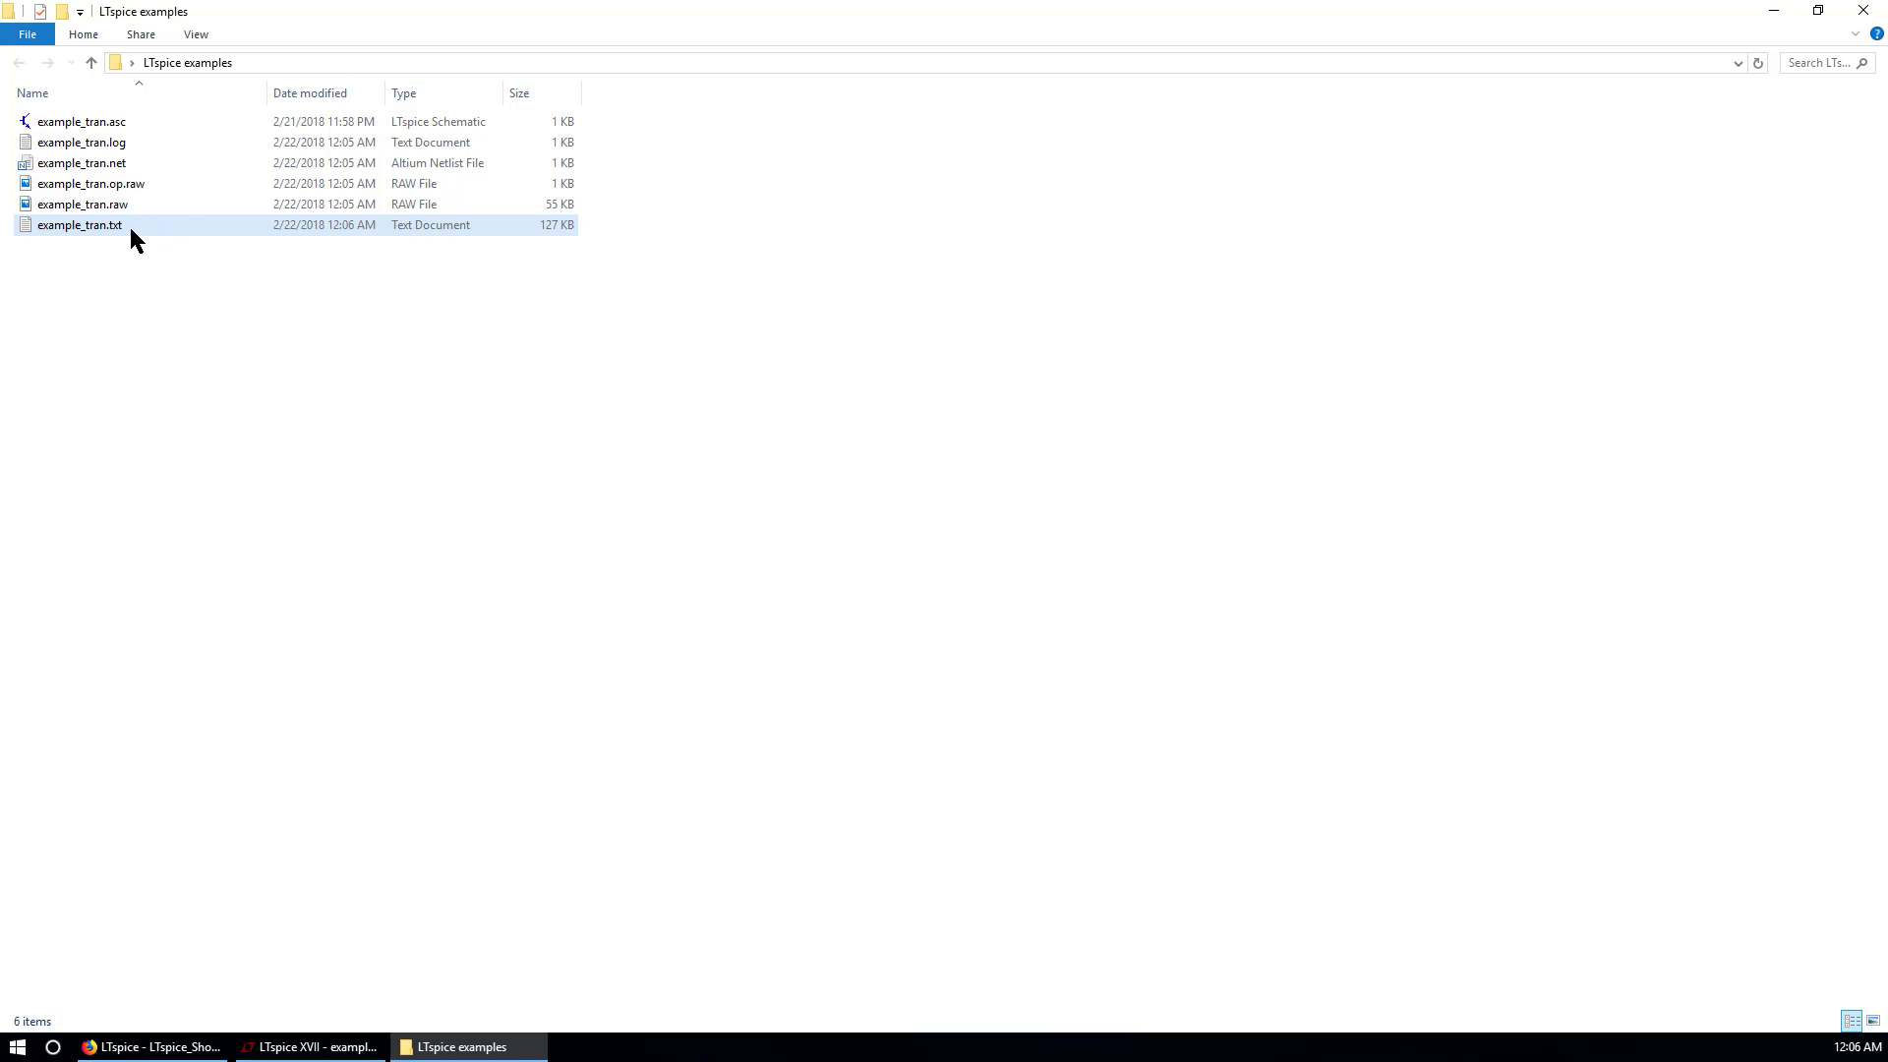
Open example_tran.txt in Notepad, scroll through the exported data, then close it.
{"action": "double_click", "coordinate": [130, 228]}
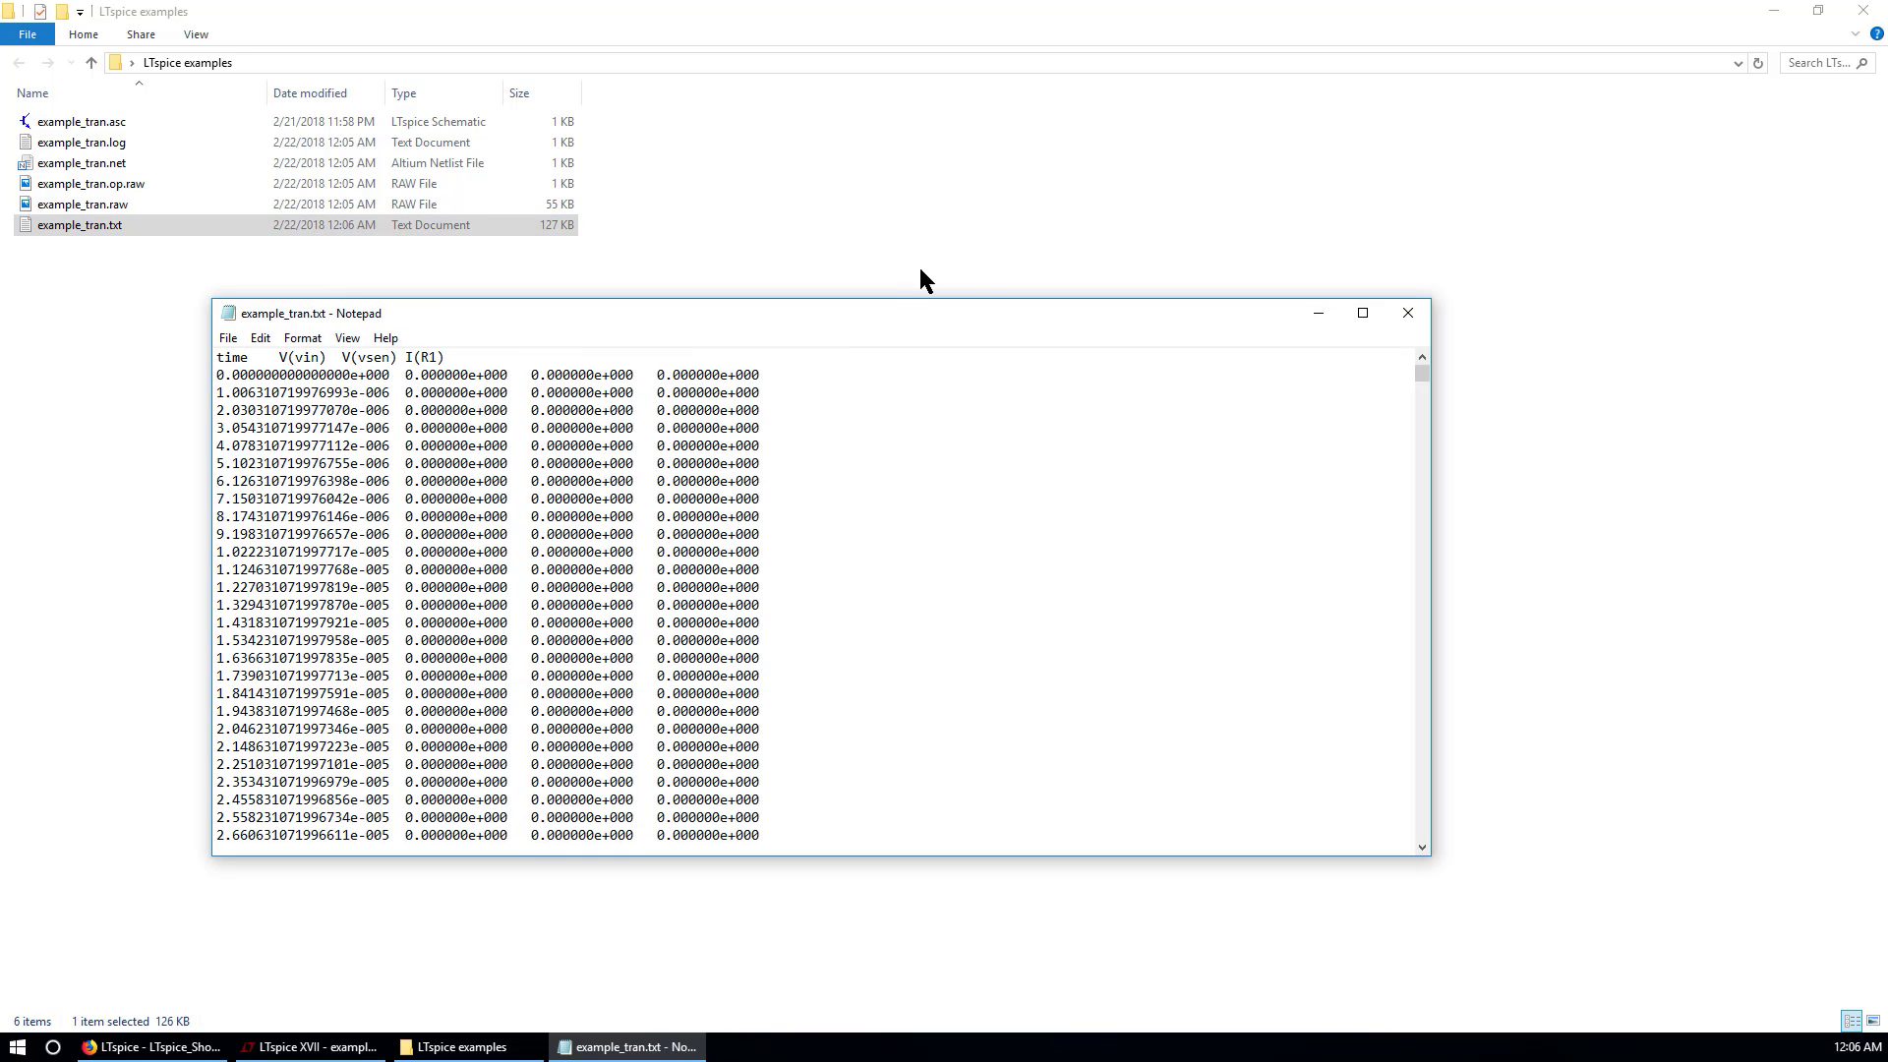
{"action": "left_click_drag", "start_coordinate": [969, 322], "coordinate": [1129, 172]}
{"action": "mouse_move", "coordinate": [1574, 228]}
{"action": "left_mouse_down"}
{"action": "mouse_move", "coordinate": [1580, 693]}
{"action": "mouse_move", "coordinate": [1568, 210]}
{"action": "left_mouse_up"}
{"action": "left_click", "coordinate": [1569, 164]}
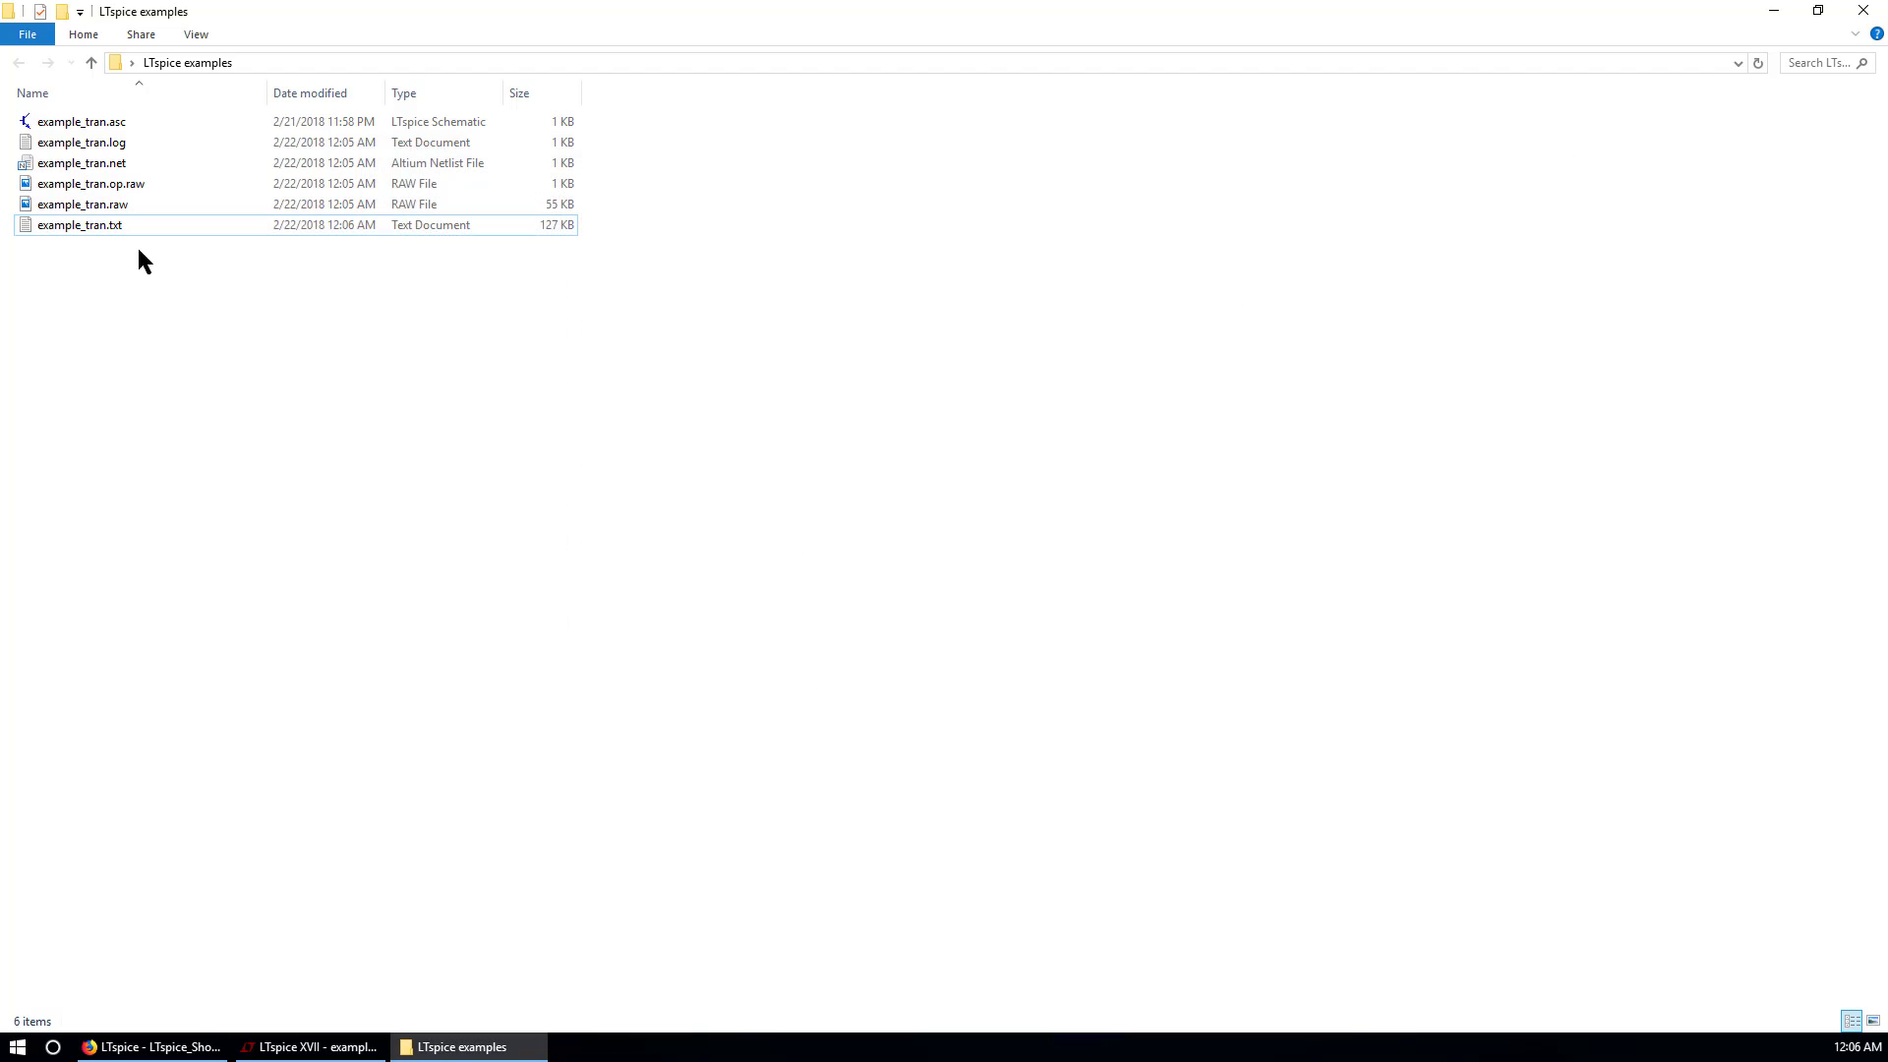
Clear the file selection in Explorer and switch back to LTspice.
{"action": "left_click", "coordinate": [104, 208]}
{"action": "left_click", "coordinate": [170, 293]}
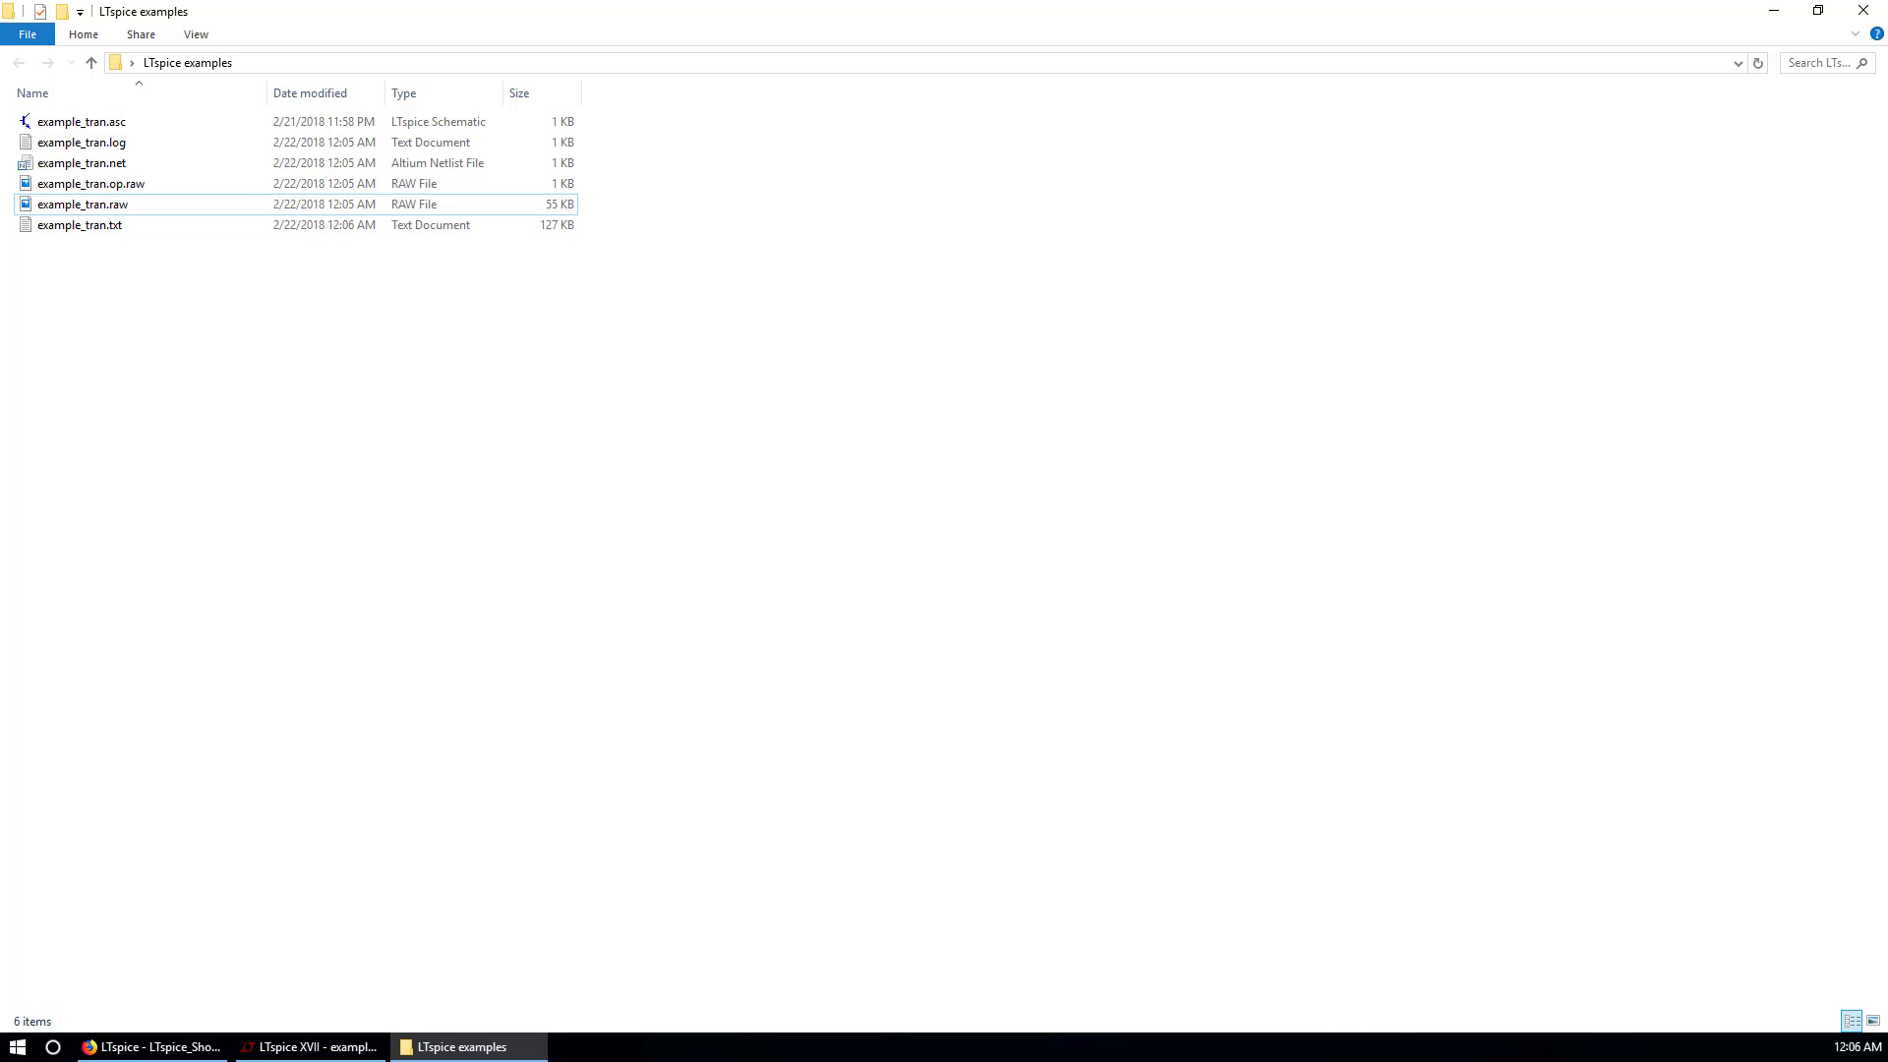
{"action": "left_click", "coordinate": [308, 1046]}
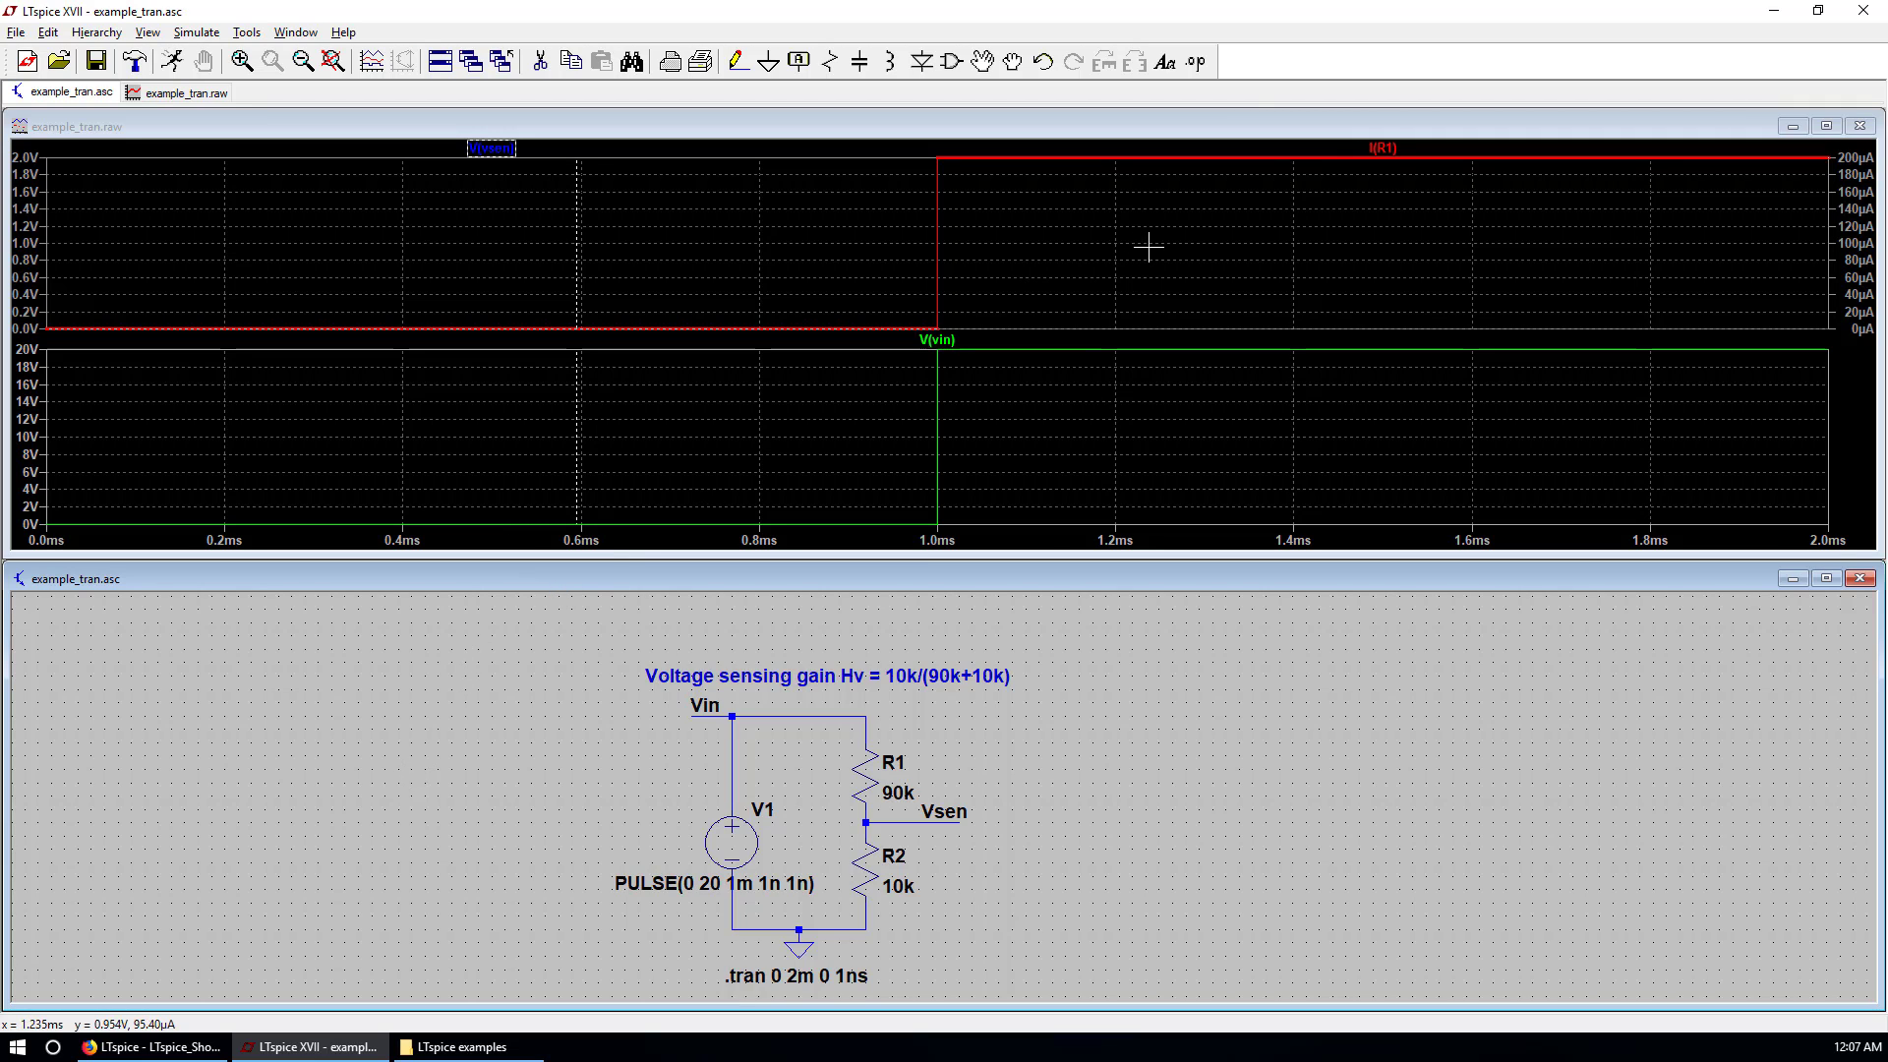
Delete the I(R1) trace from the top plot pane using F5, keeping V(vin).
{"action": "left_click", "coordinate": [1235, 234]}
{"action": "key", "text": "F5"}
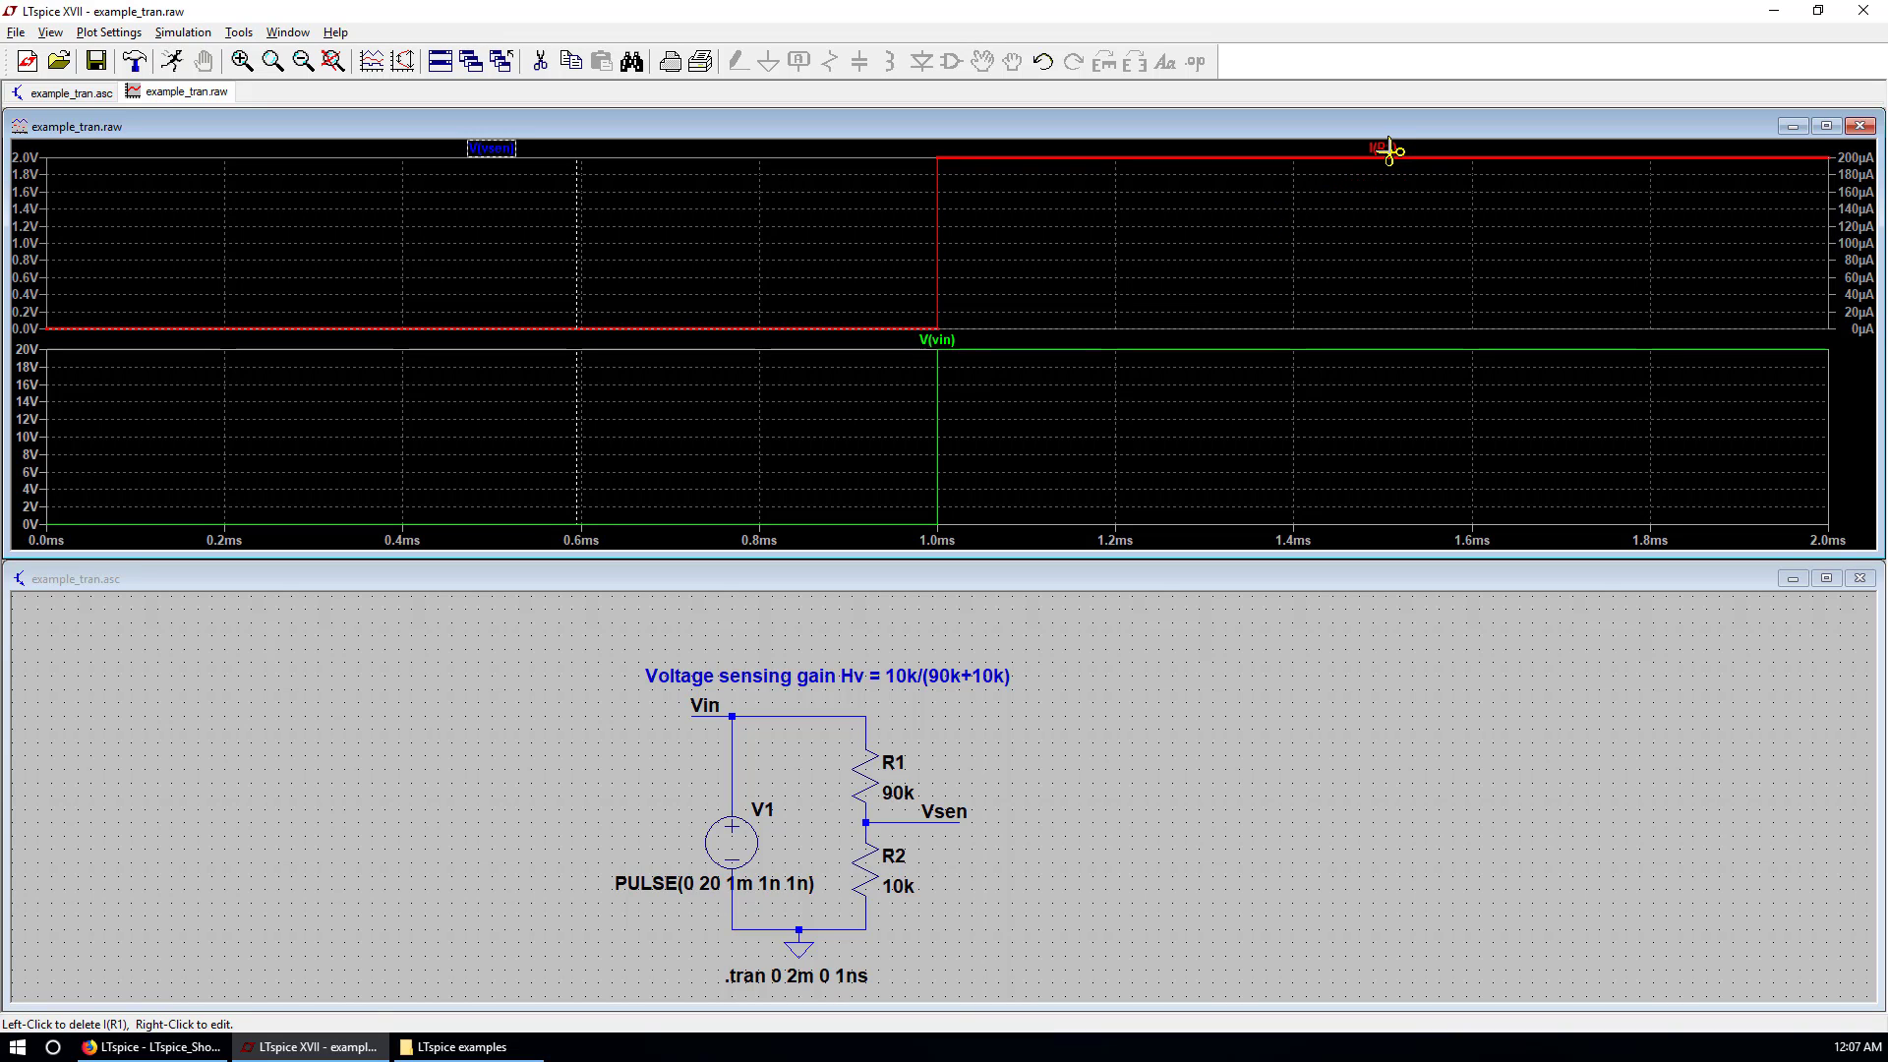
{"action": "left_click", "coordinate": [1390, 150]}
{"action": "left_click", "coordinate": [642, 723]}
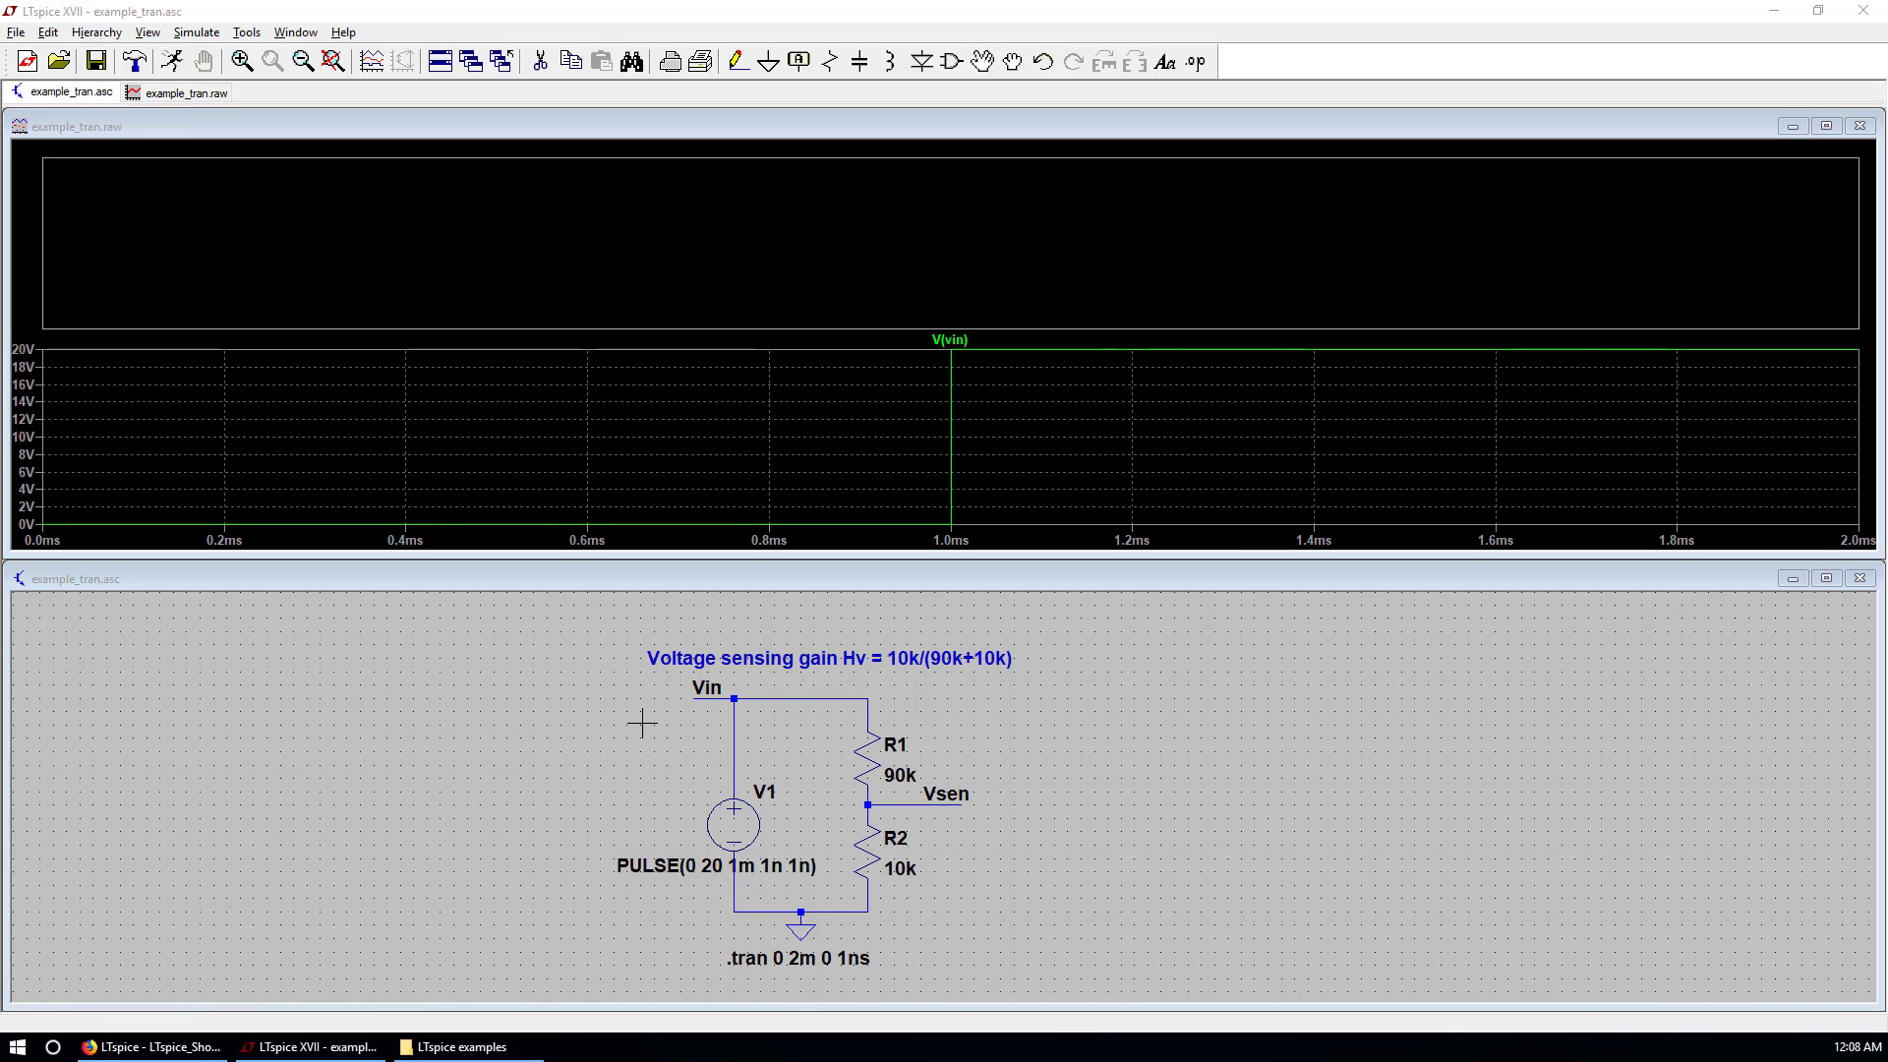
Alt-click R1 to plot its power V(Vin,Vsen)*I(R1) and set the trace colour to red.
{"action": "left_click", "coordinate": [867, 765], "text": "alt"}
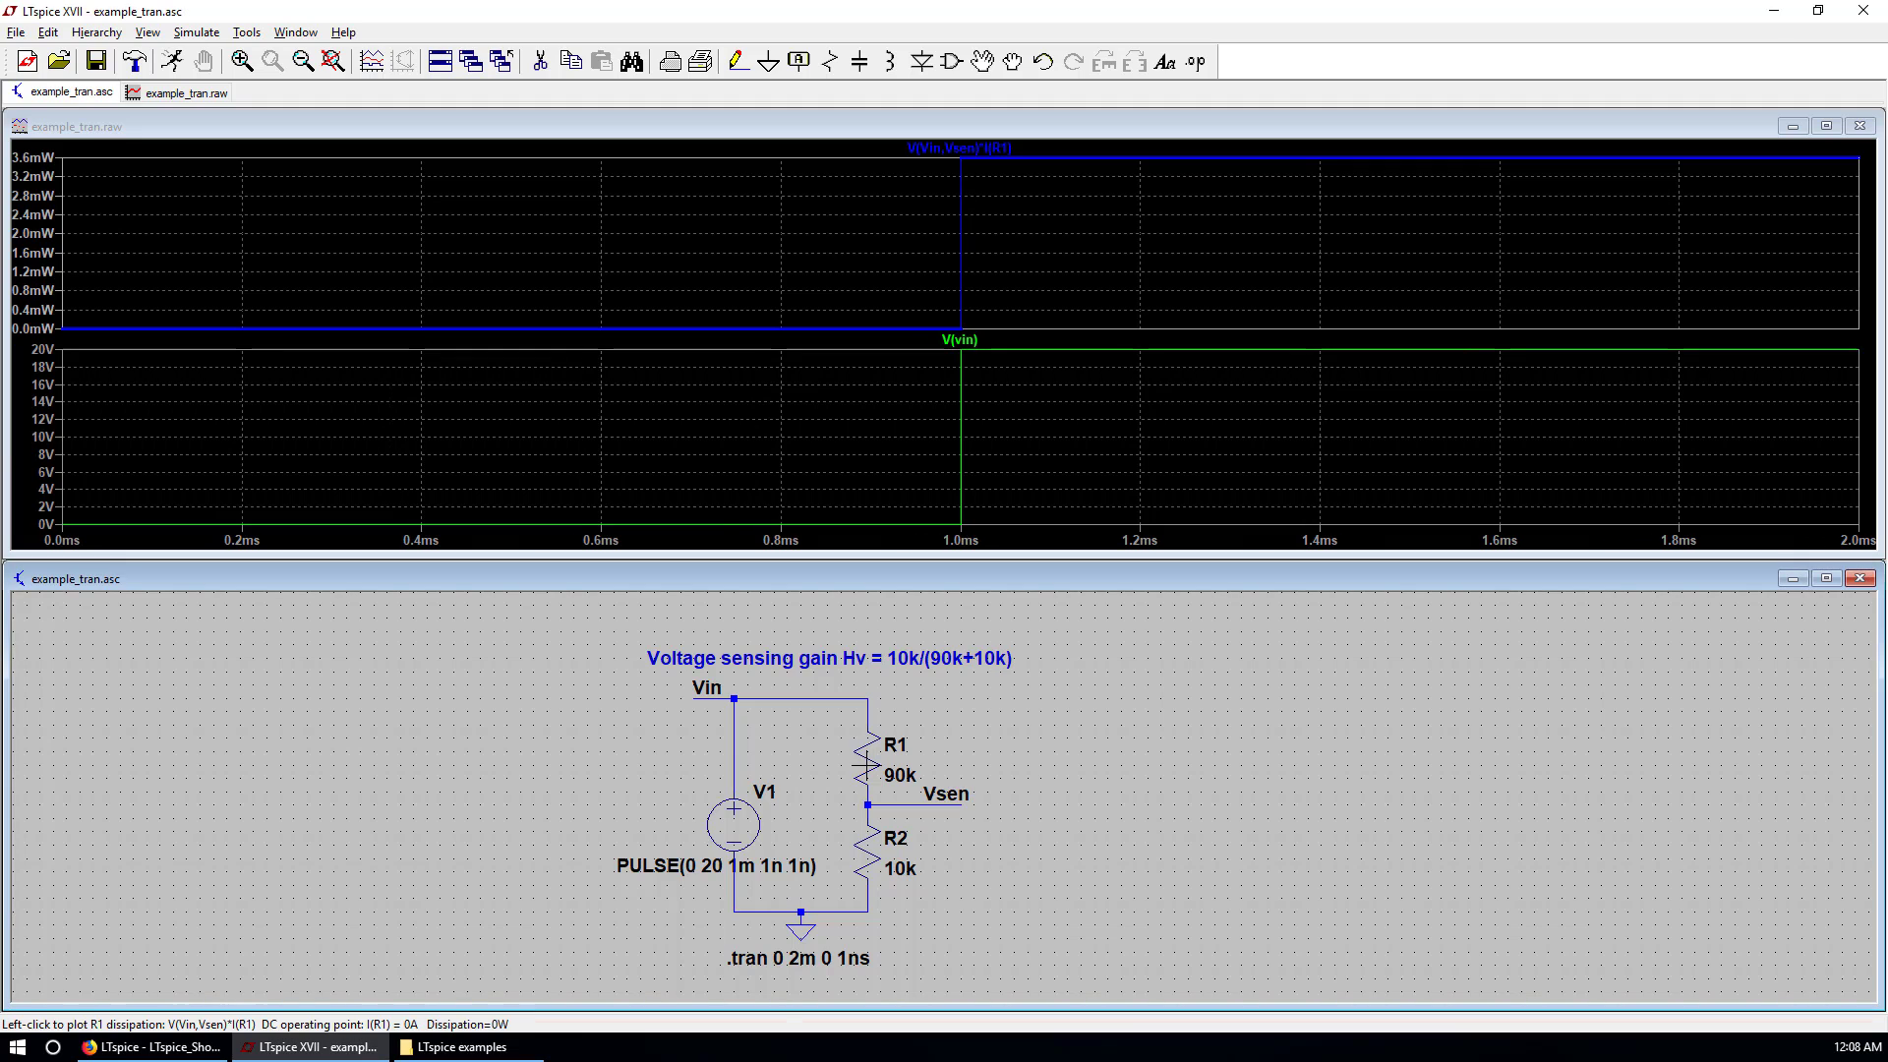
{"action": "right_click", "coordinate": [1001, 149]}
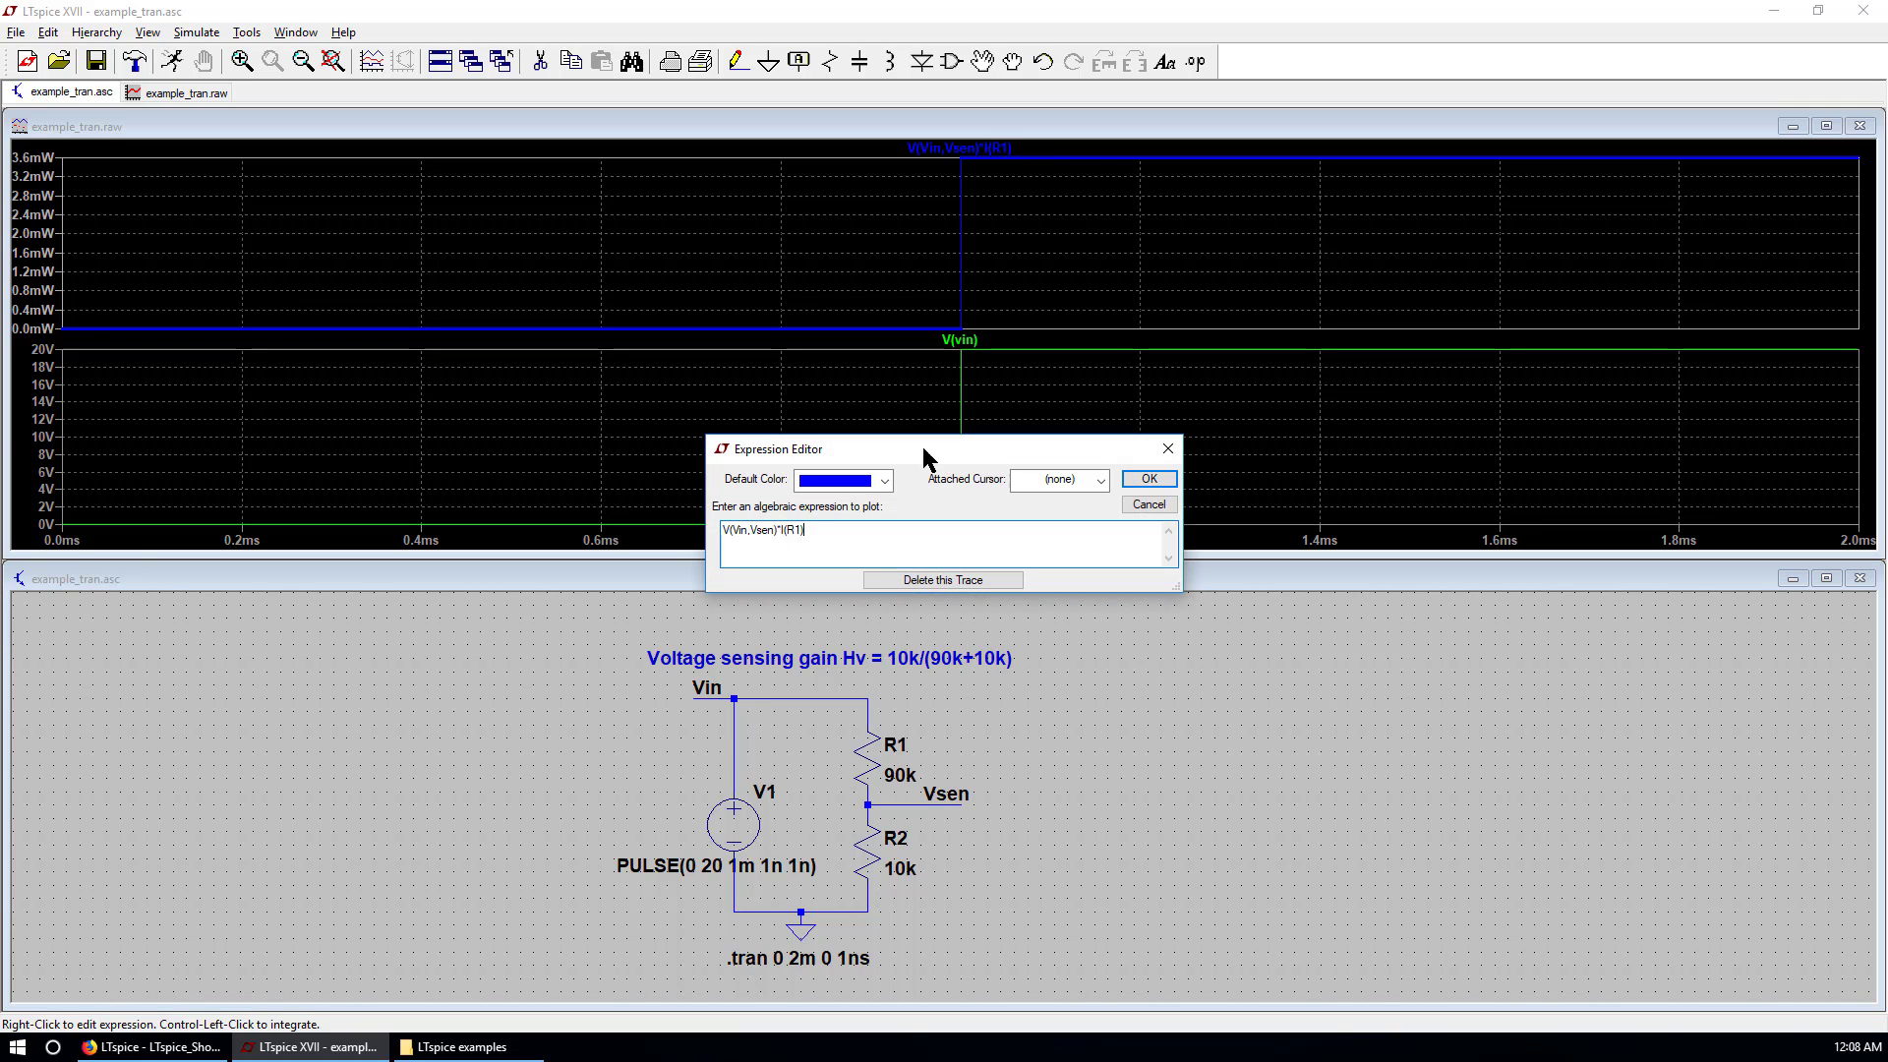
{"action": "left_click", "coordinate": [885, 480]}
{"action": "left_click", "coordinate": [852, 551]}
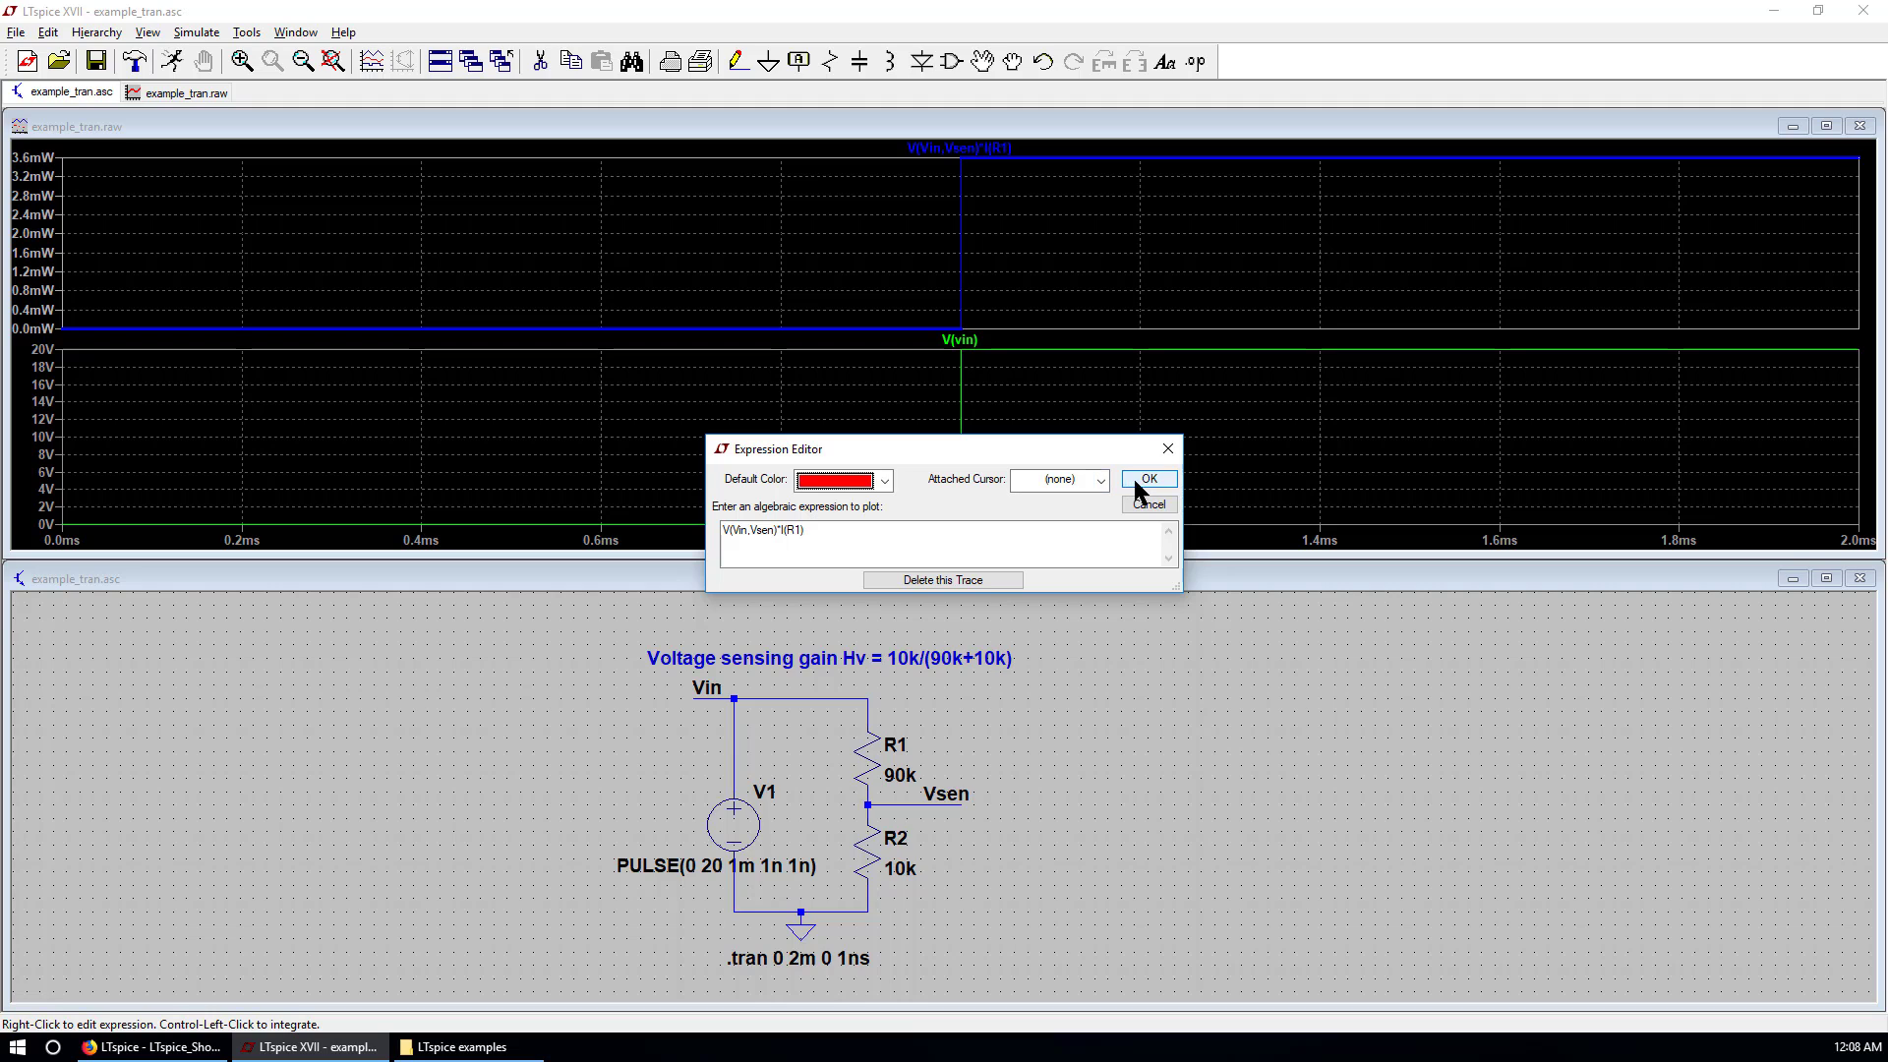
{"action": "left_click", "coordinate": [1131, 477]}
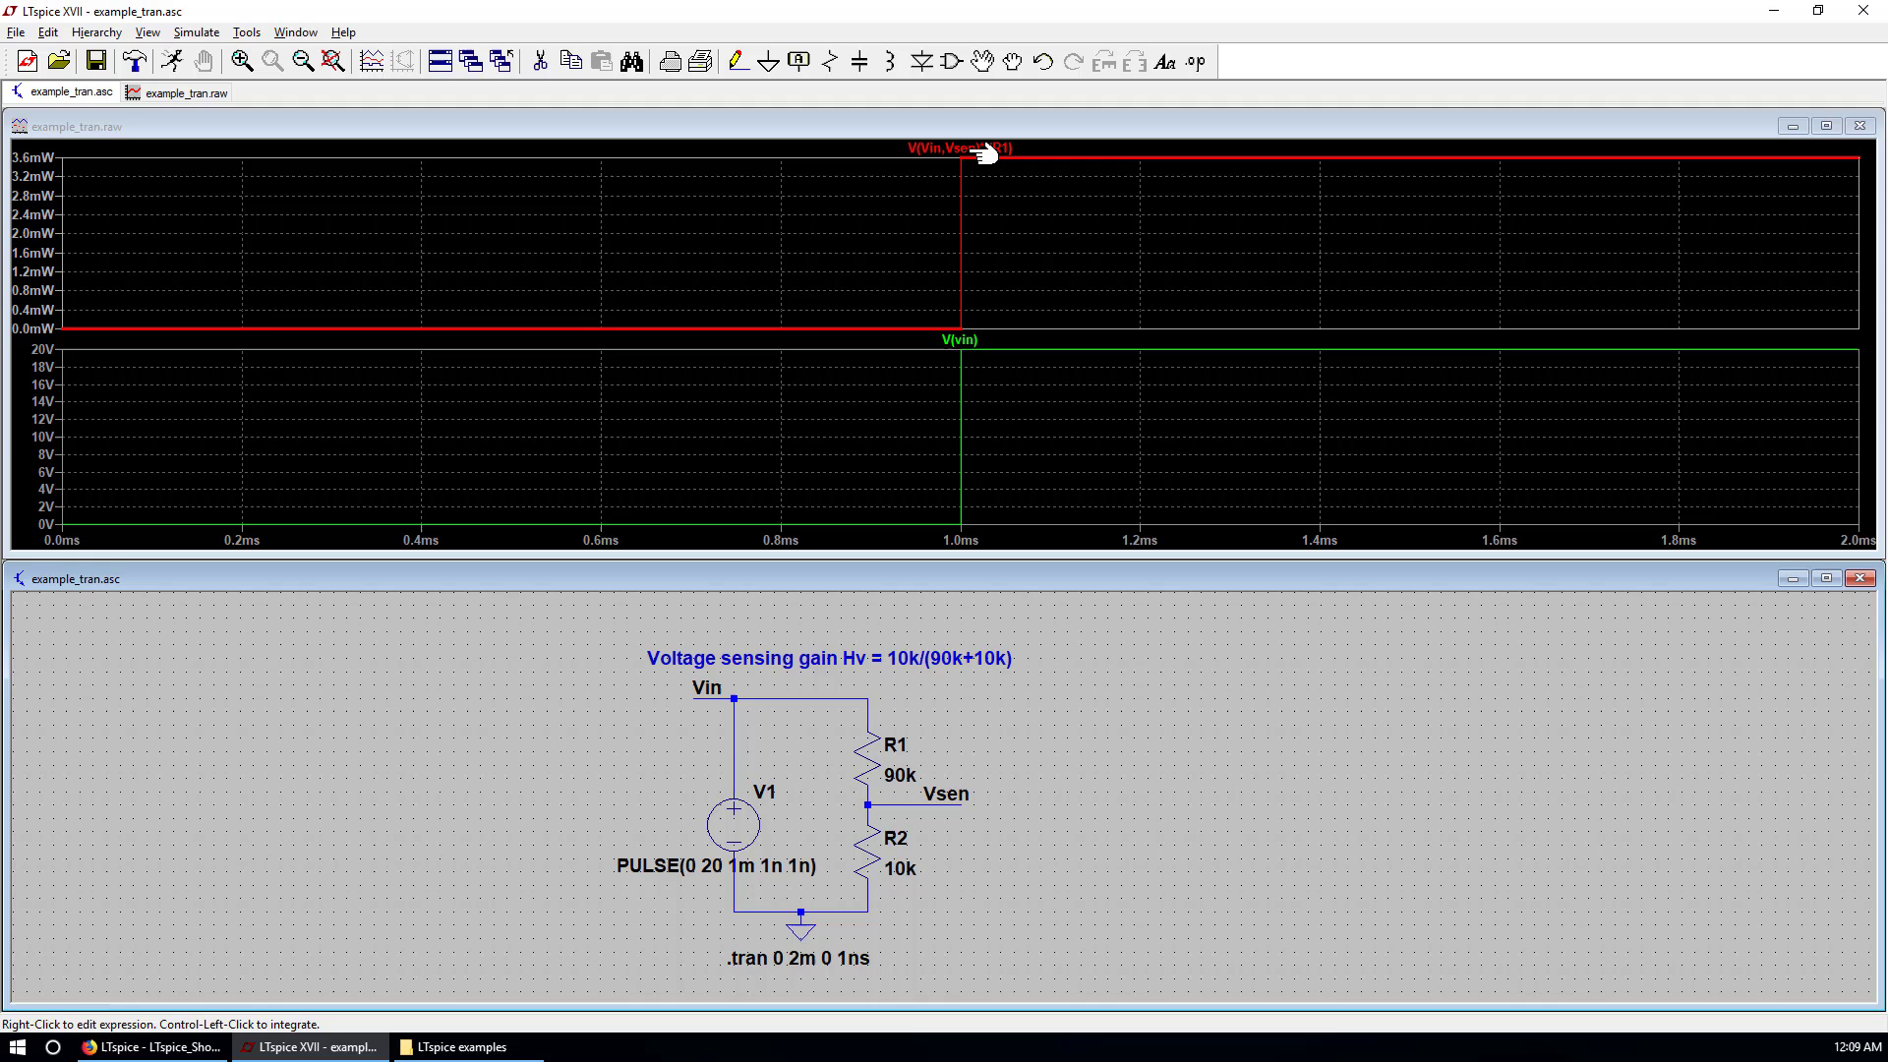
{"action": "left_click", "coordinate": [984, 153], "text": "ctrl"}
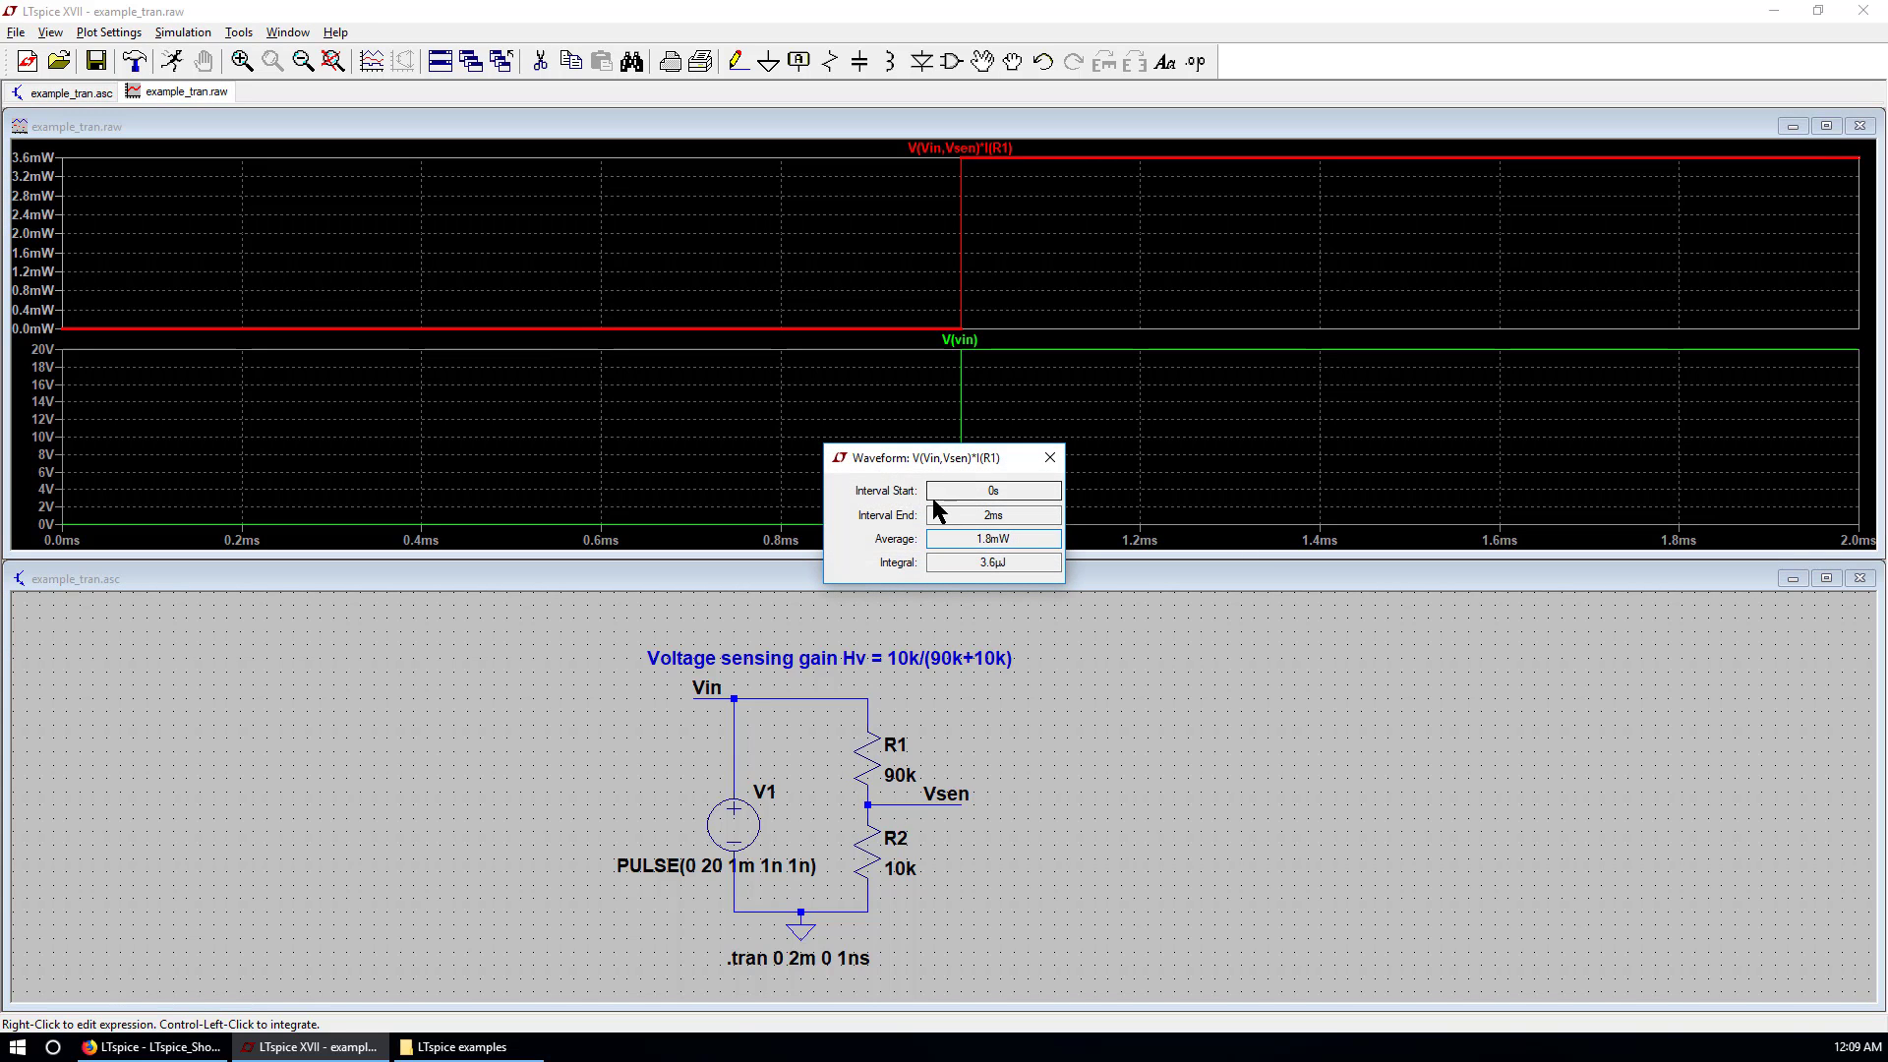
{"action": "double_click", "coordinate": [991, 516]}
{"action": "double_click", "coordinate": [994, 540]}
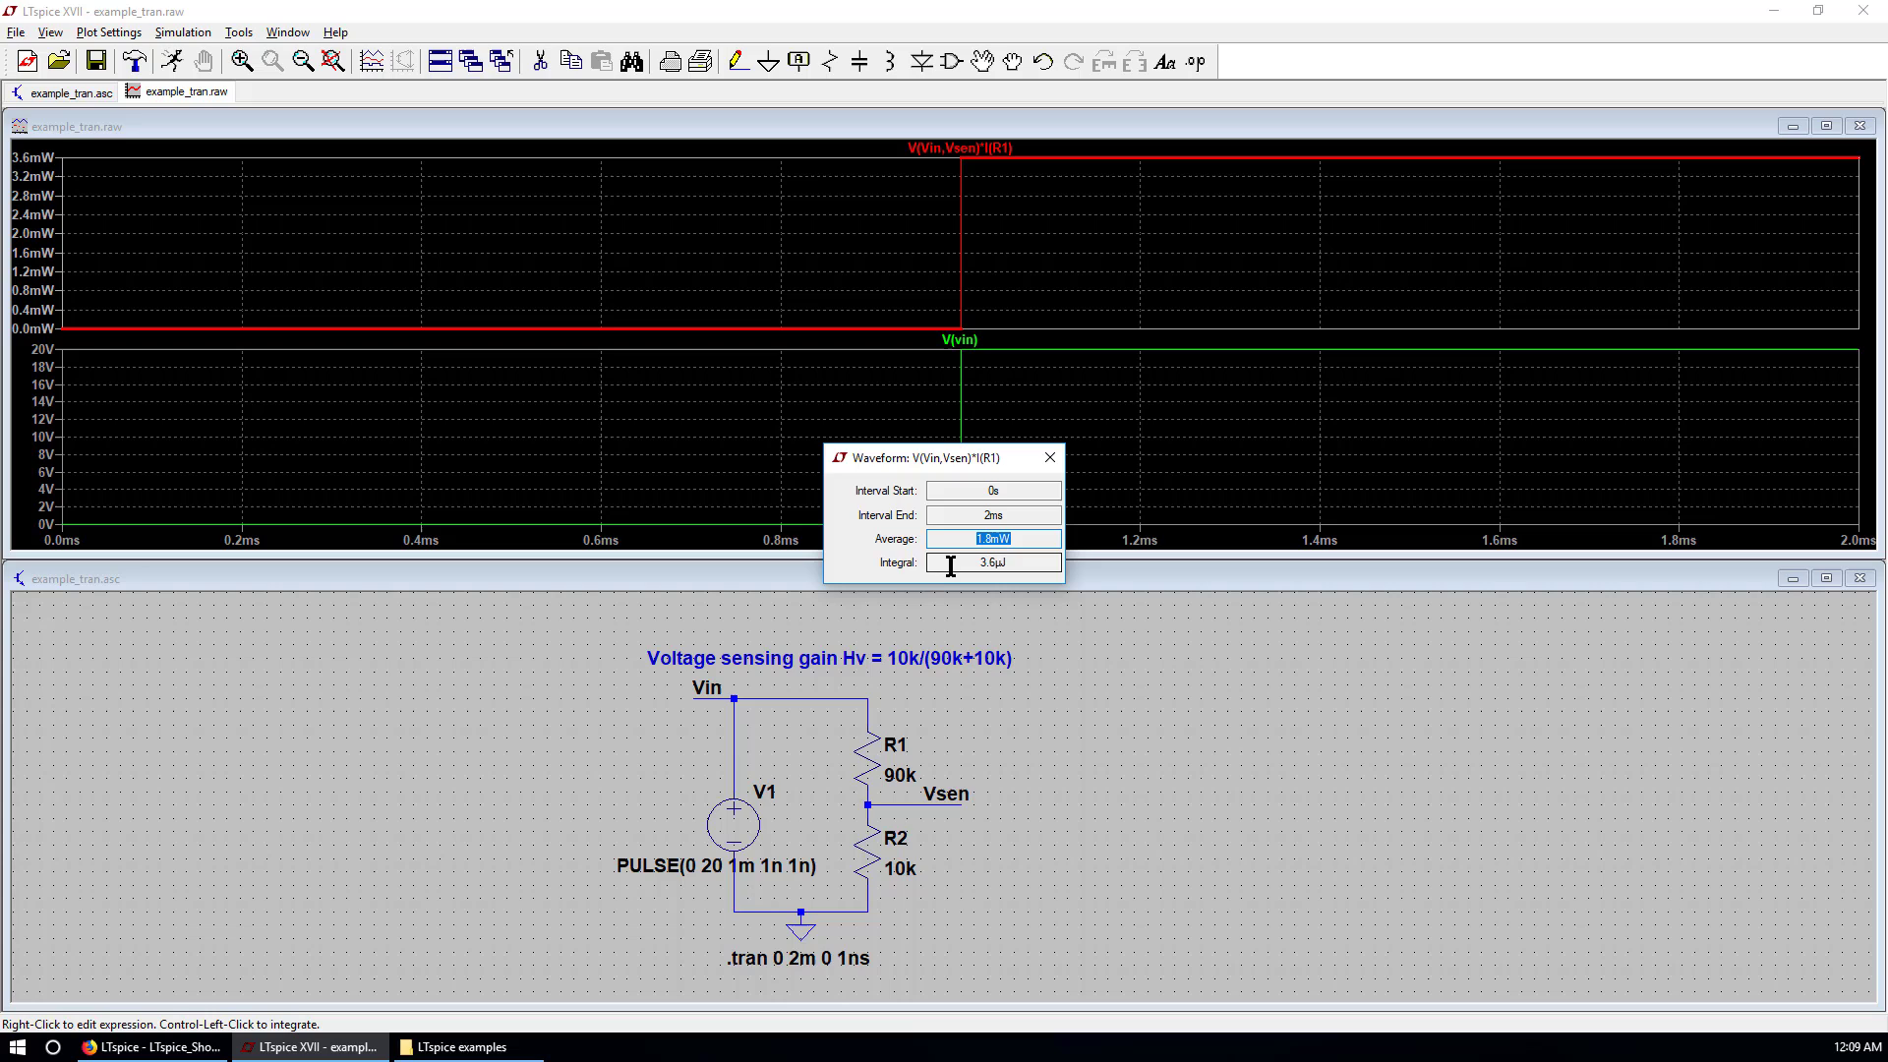
{"action": "double_click", "coordinate": [980, 564]}
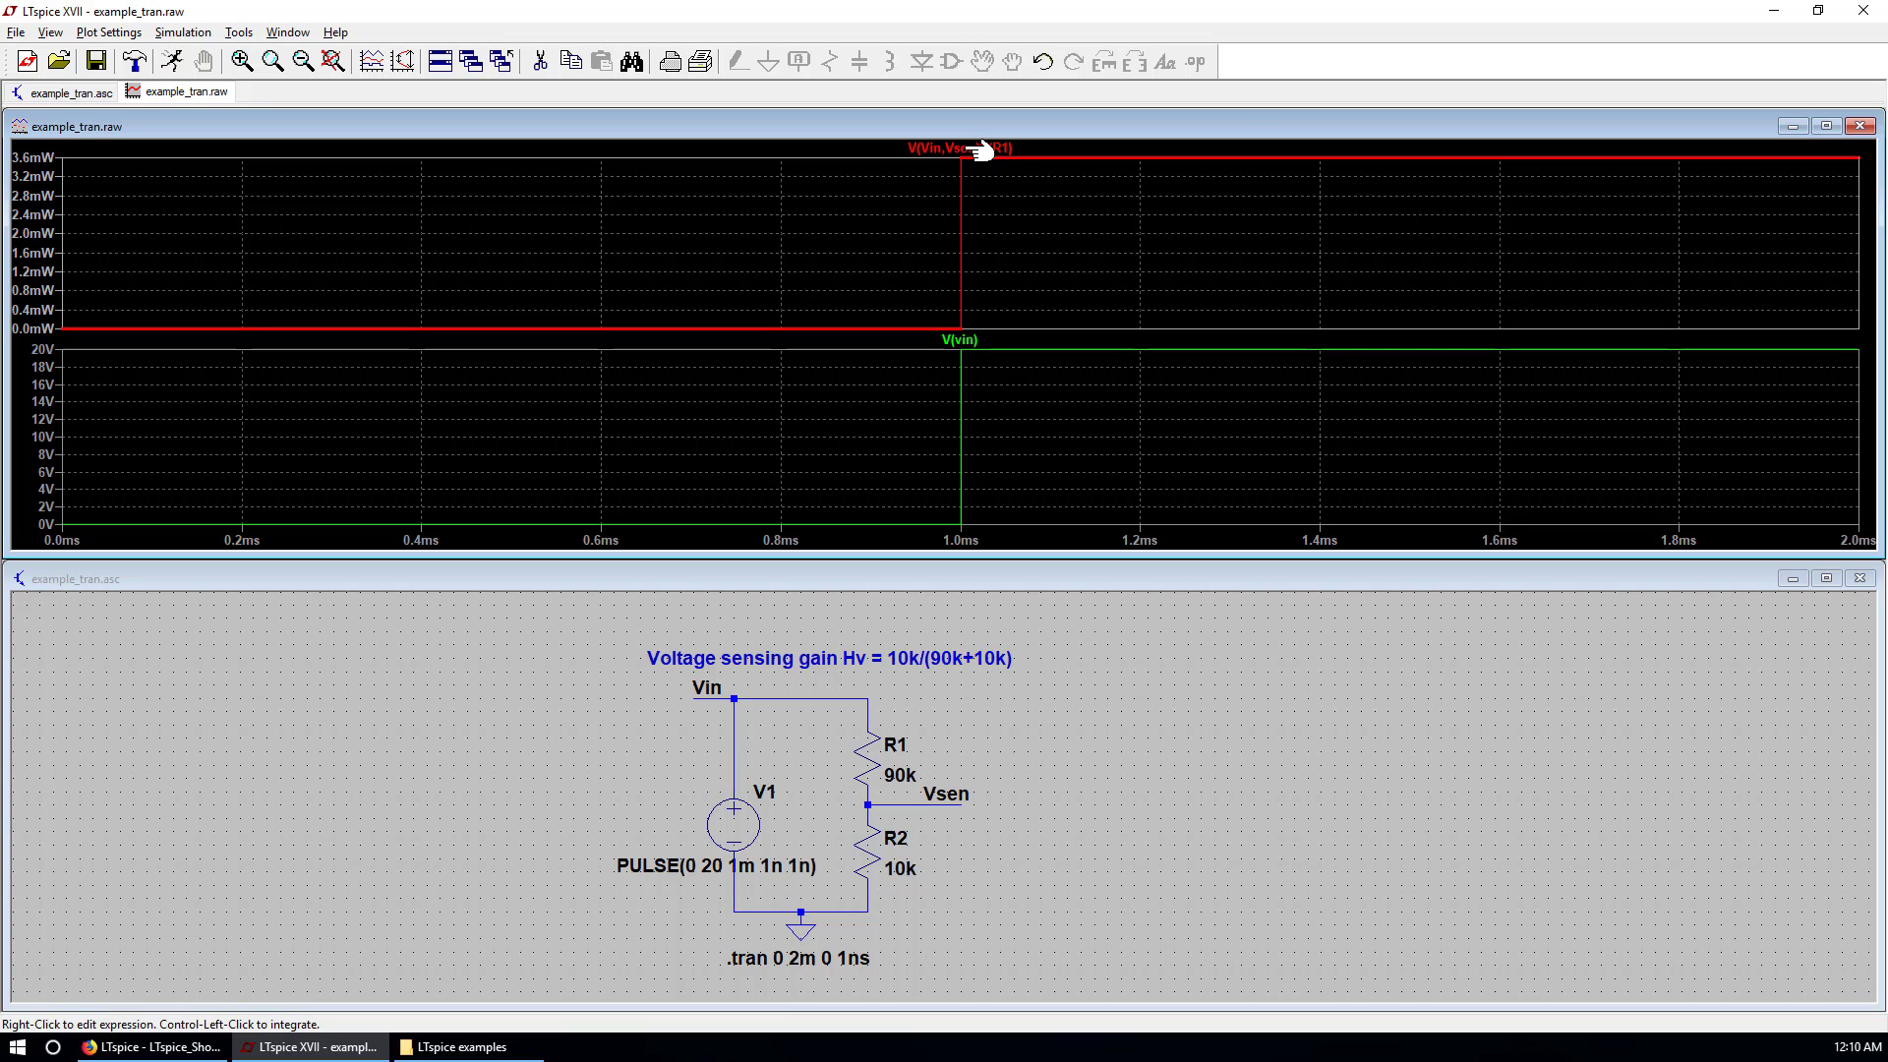
Close the average readout and Alt-click R2 to plot its power V(Vsen)*I(R2).
{"action": "left_click", "coordinate": [979, 149], "text": "ctrl"}
{"action": "left_click", "coordinate": [1049, 464]}
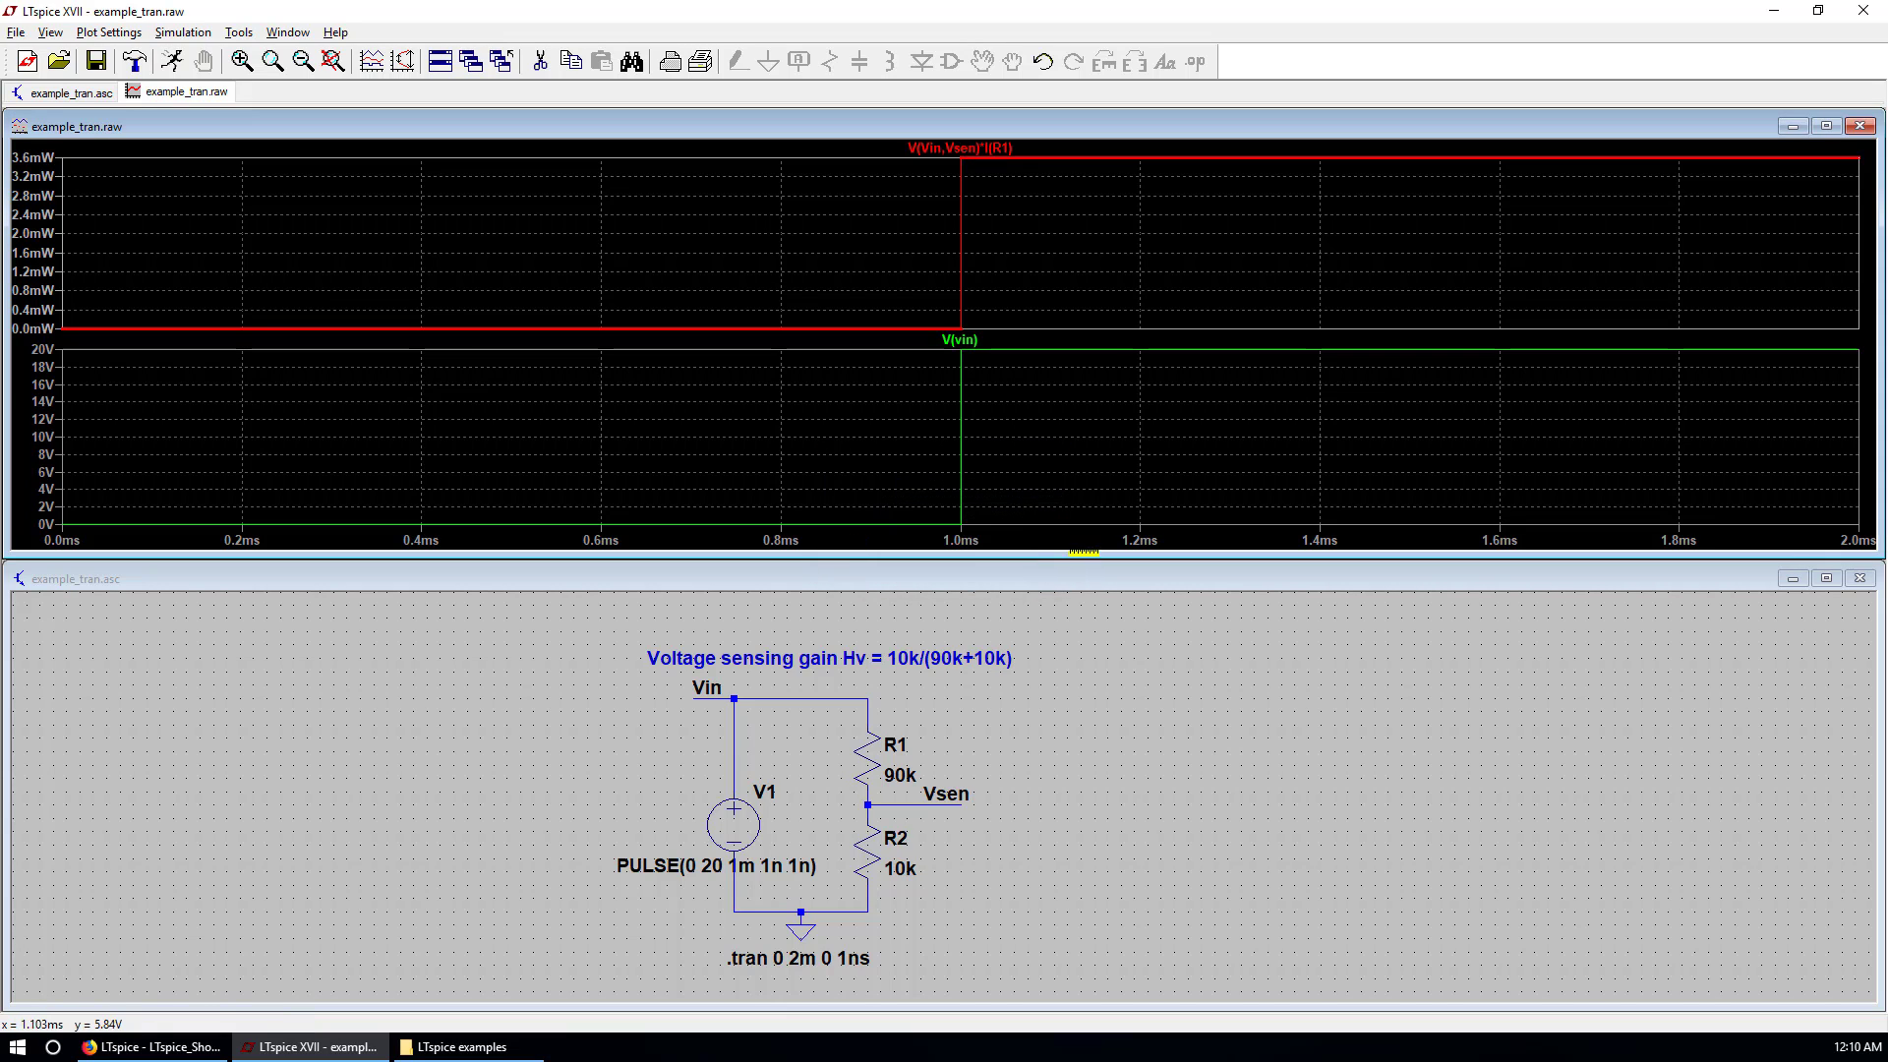
{"action": "left_click", "coordinate": [1125, 696]}
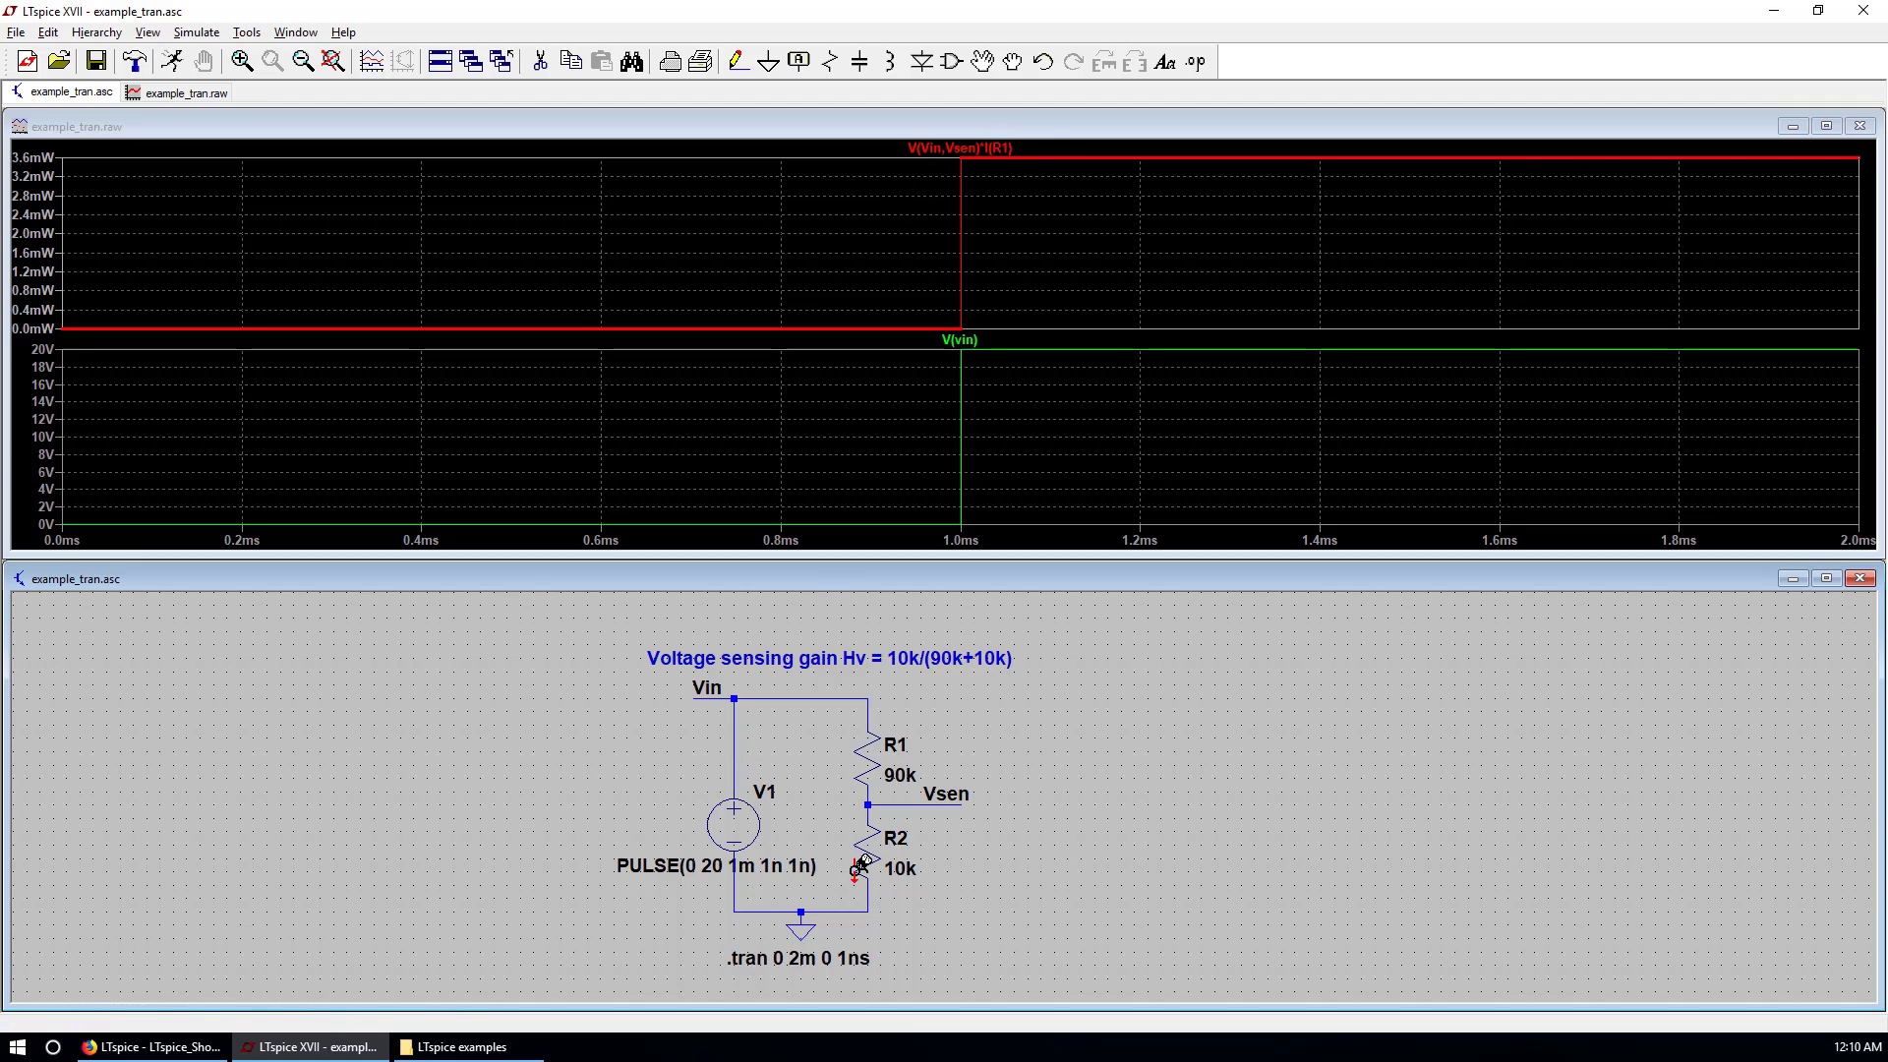
{"action": "key", "text": "alt"}
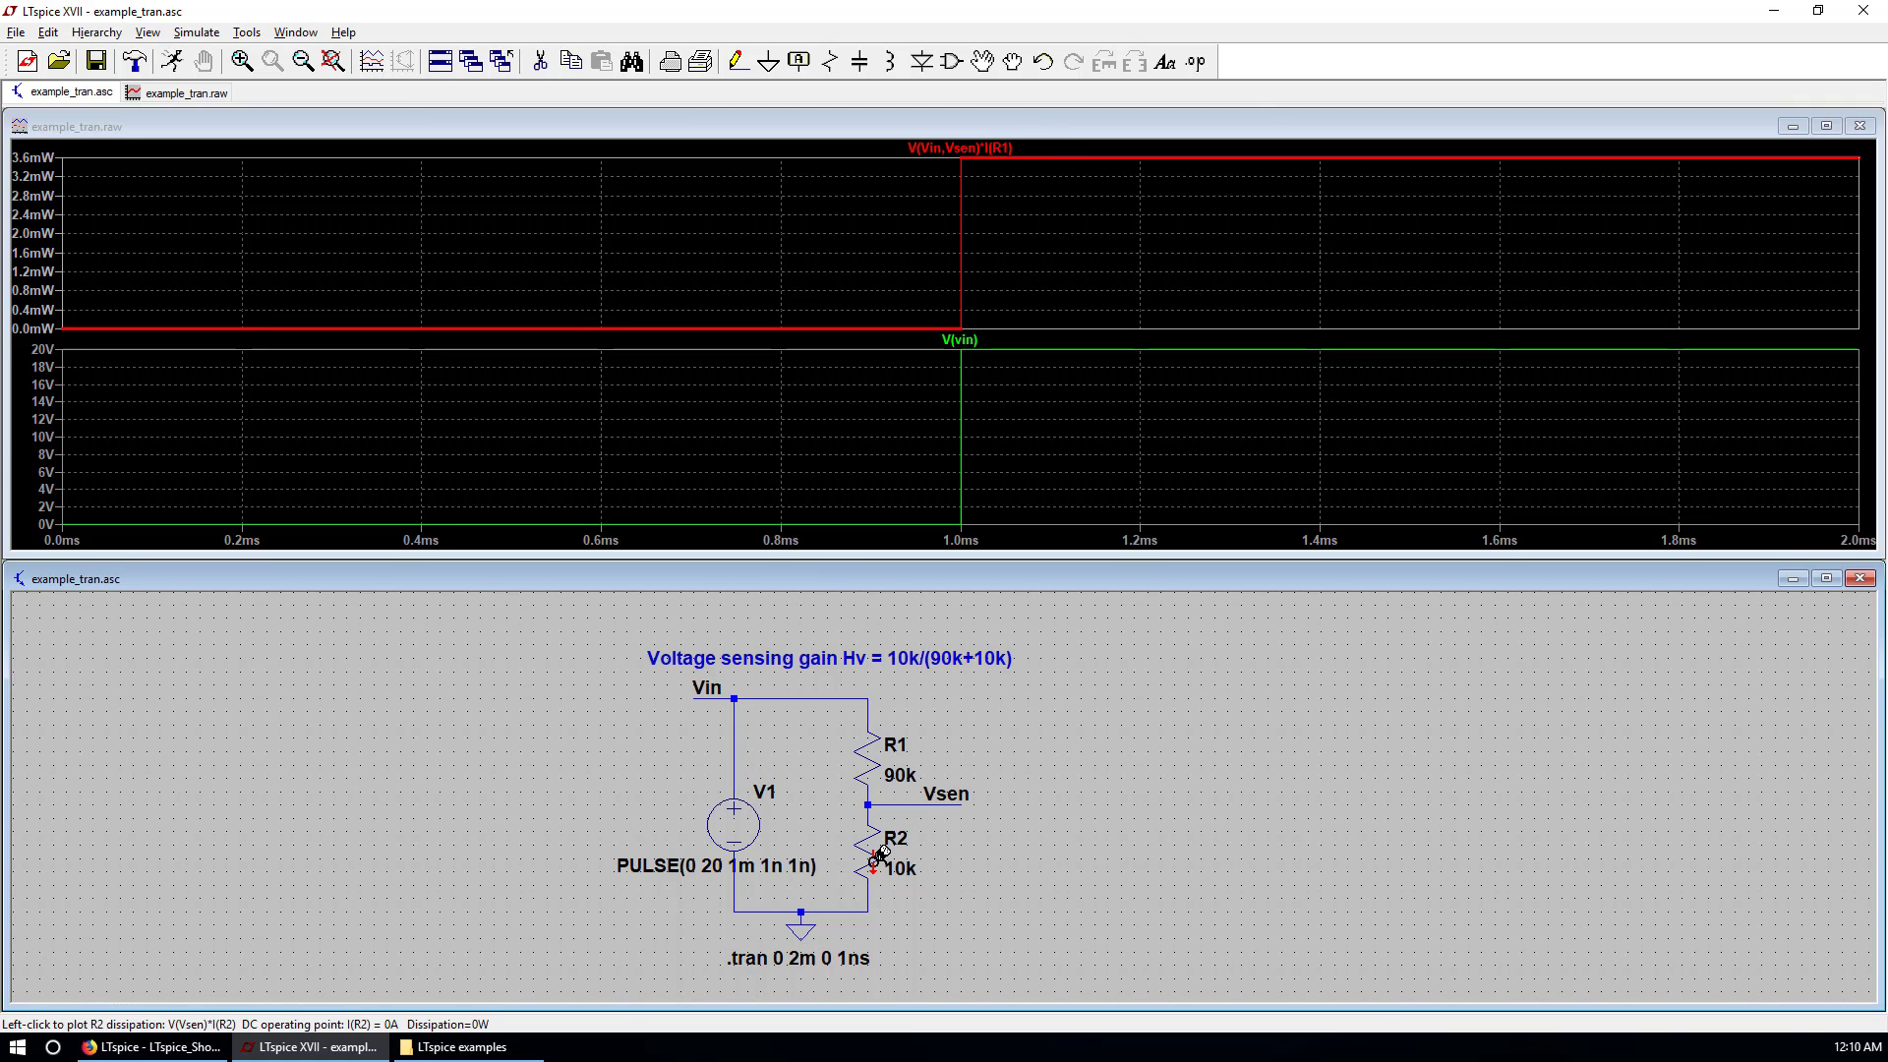
{"action": "left_click", "coordinate": [876, 858], "text": "alt"}
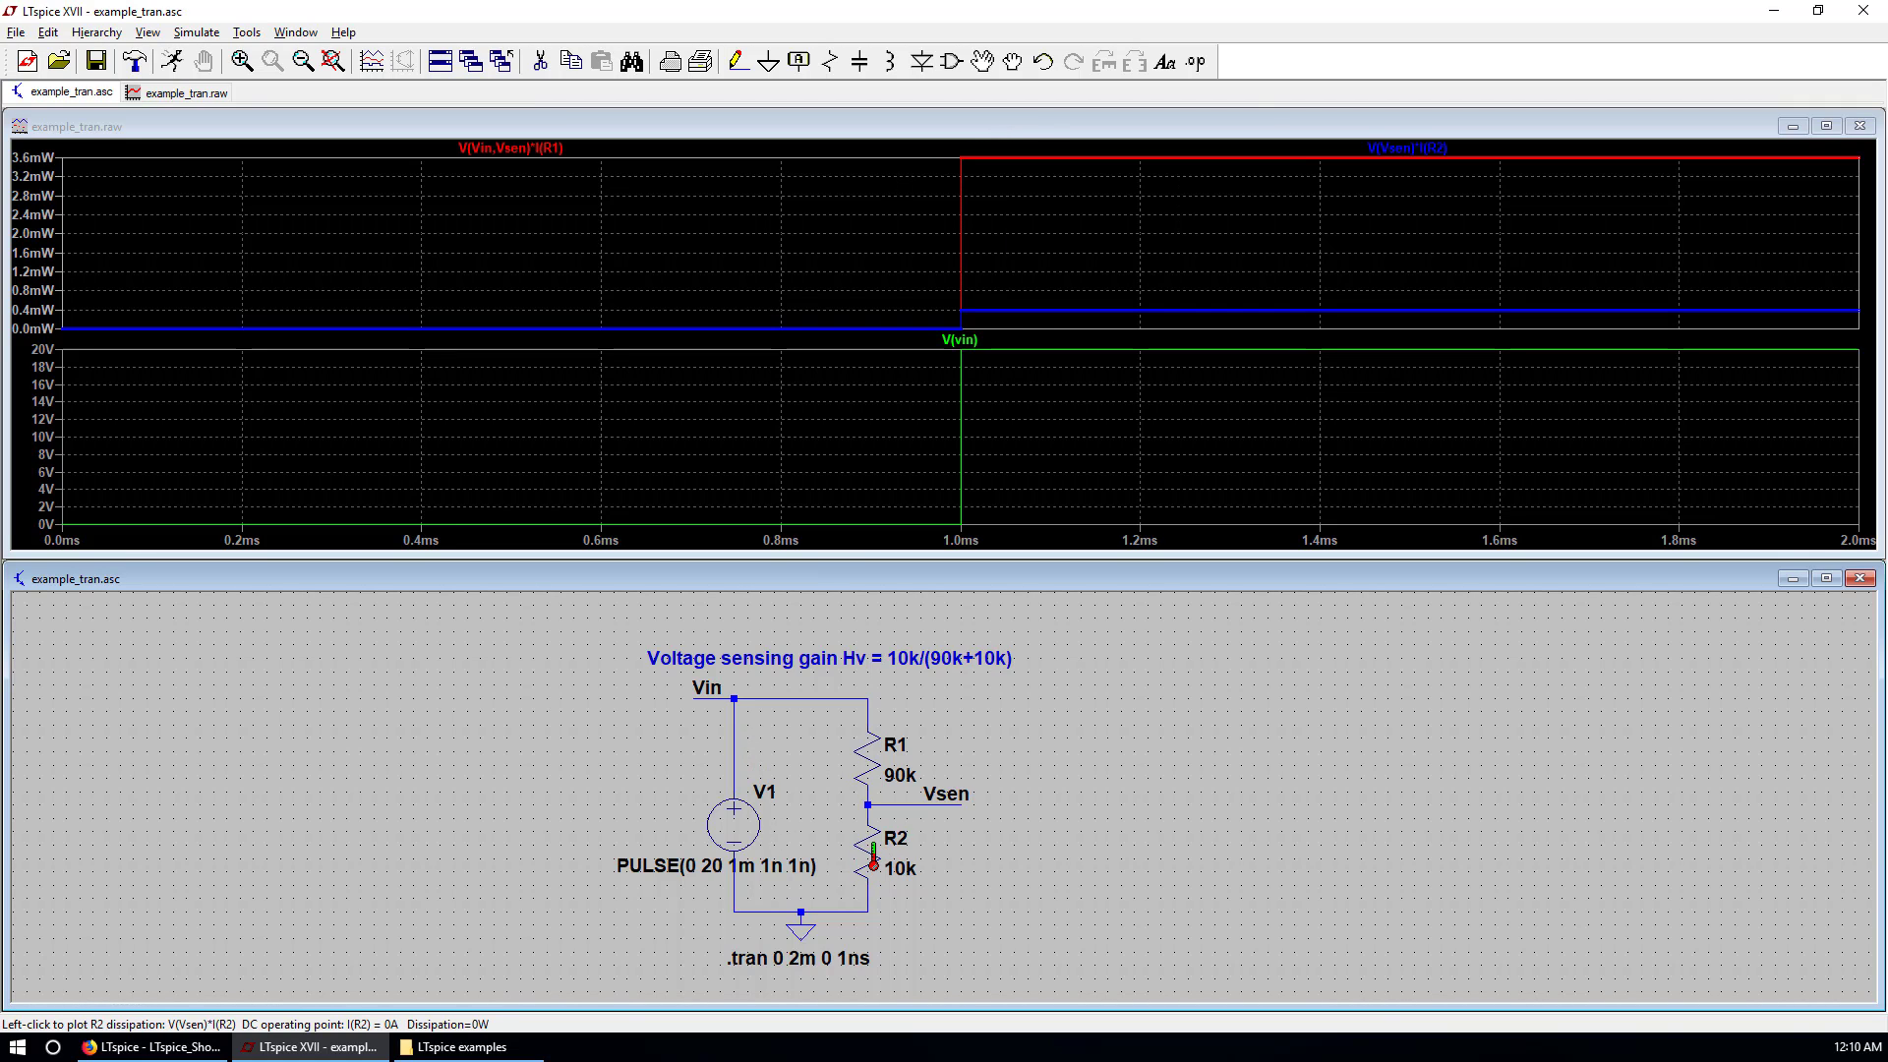
{"action": "left_click", "coordinate": [1433, 153]}
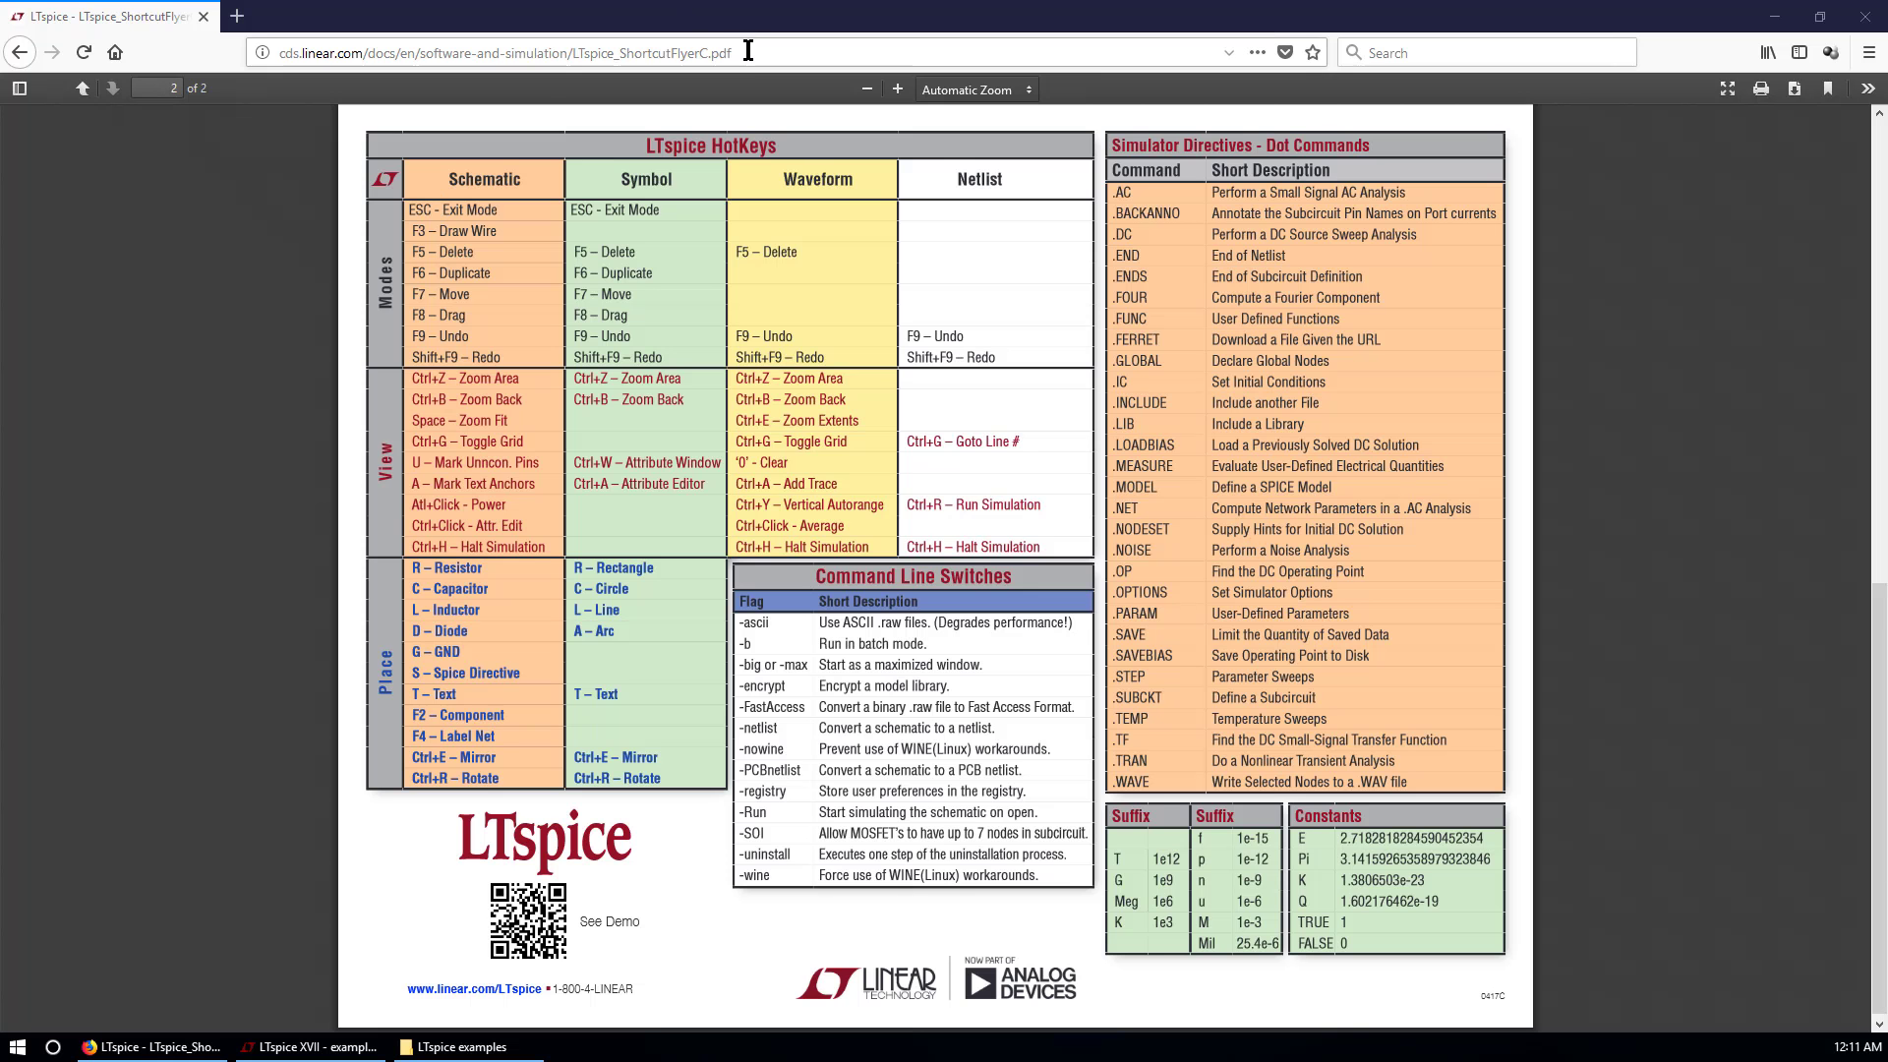
Show the LTspice Shortcut Flyer PDF at its HotKeys page in Firefox.
{"action": "left_click", "coordinate": [763, 52]}
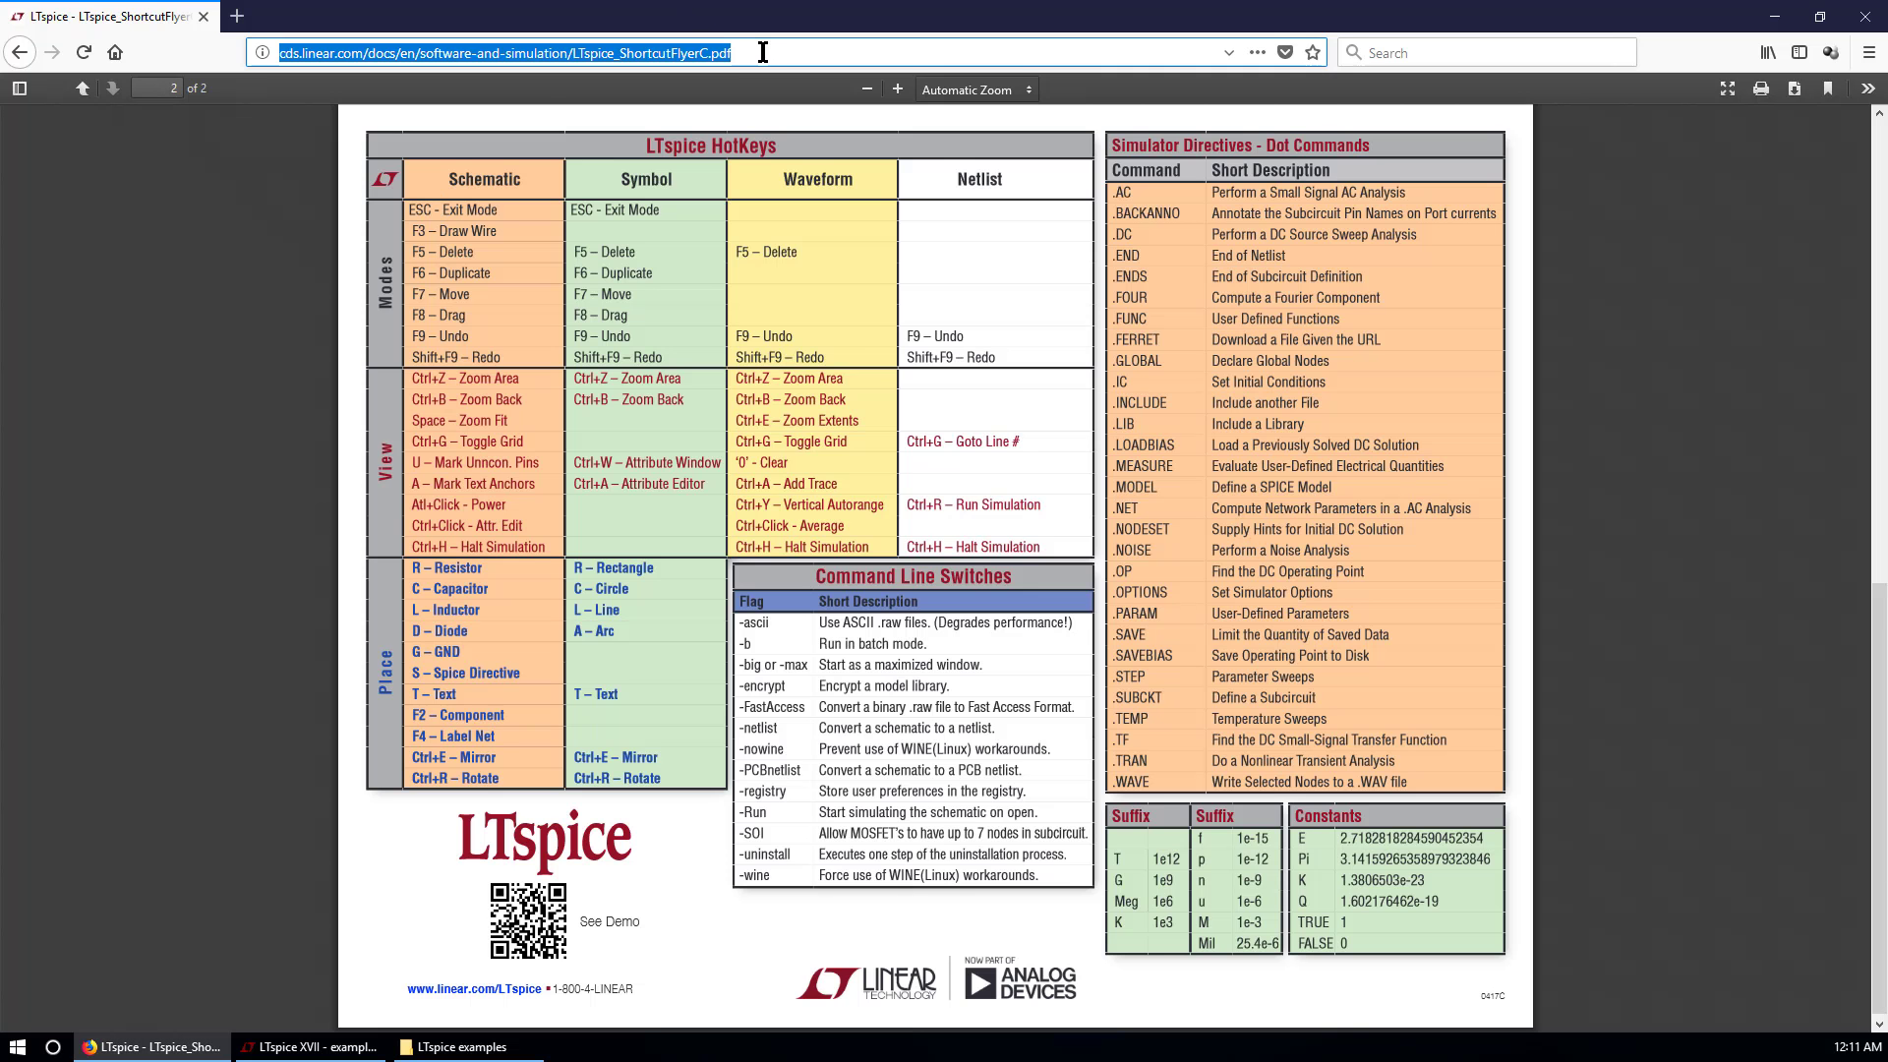
{"action": "left_click", "coordinate": [305, 197]}
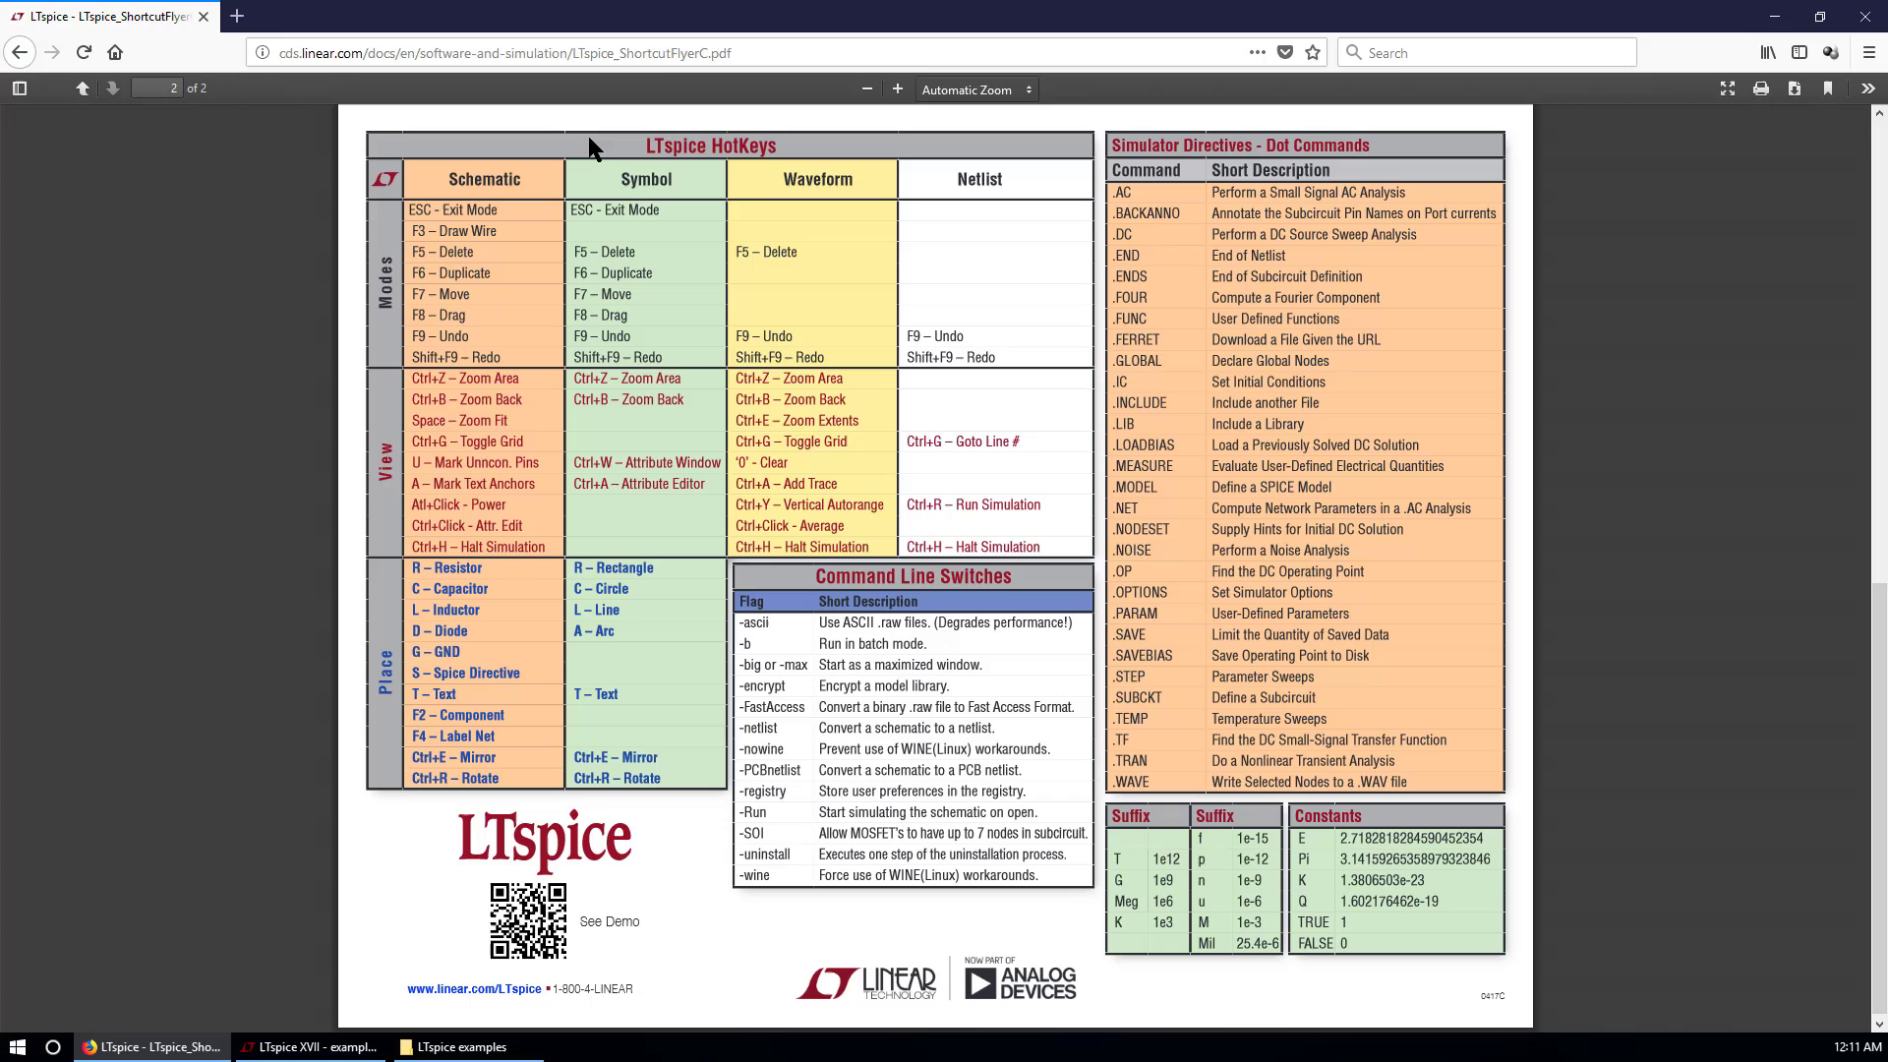